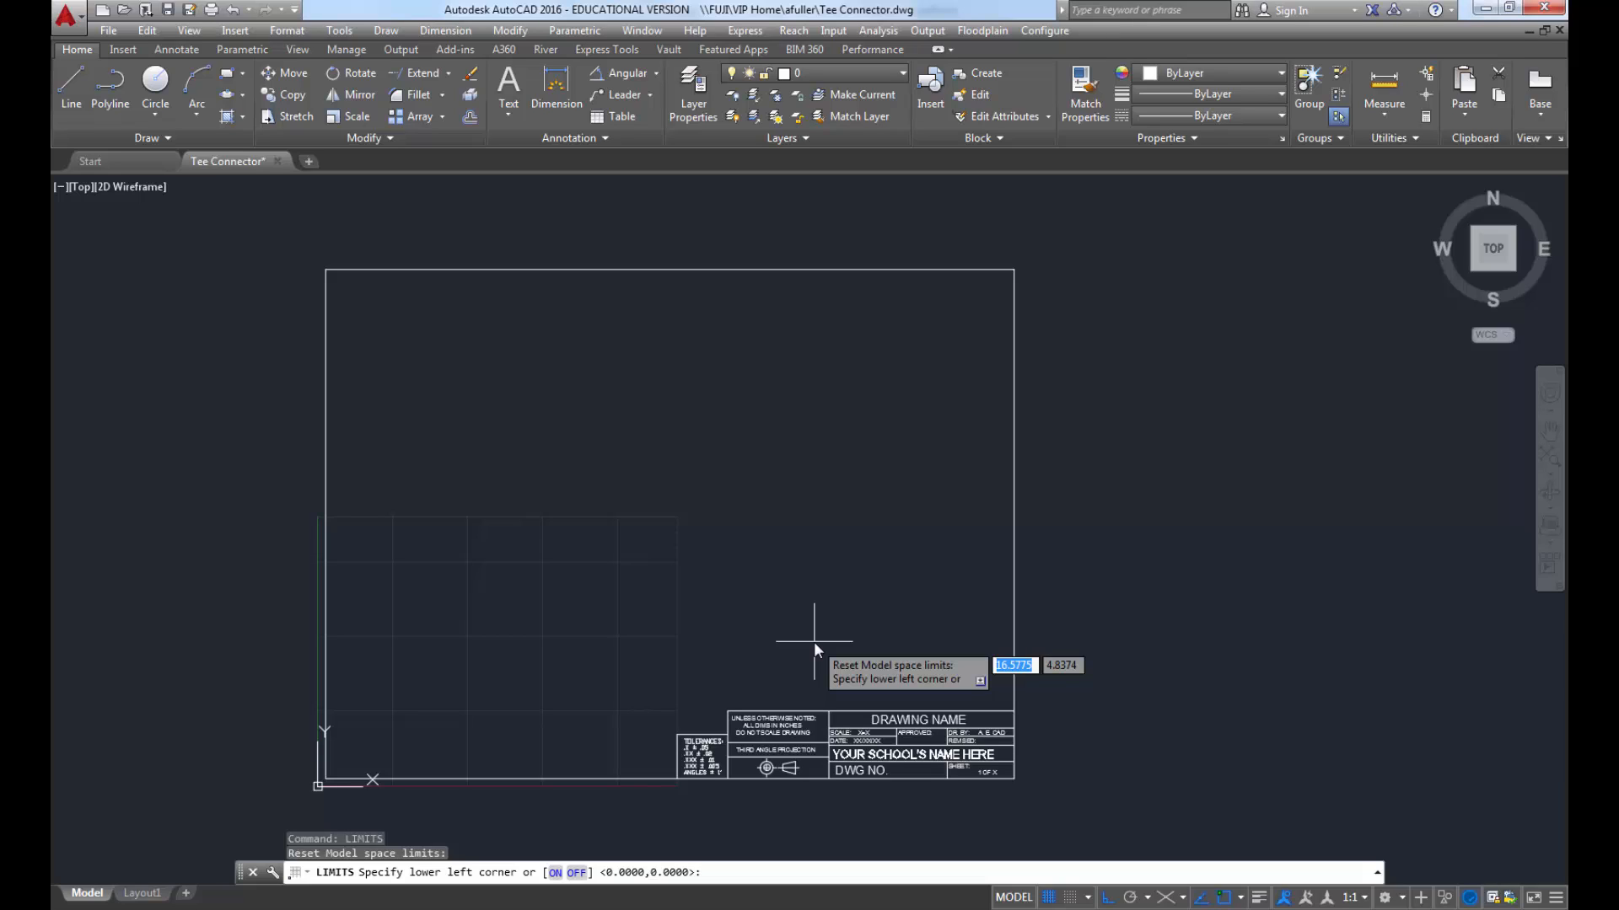
Step: Set the model space limits from 0,0 to 24,18 and save the drawing
{"action": "type", "text": "0,0"}
{"action": "key", "text": "Return"}
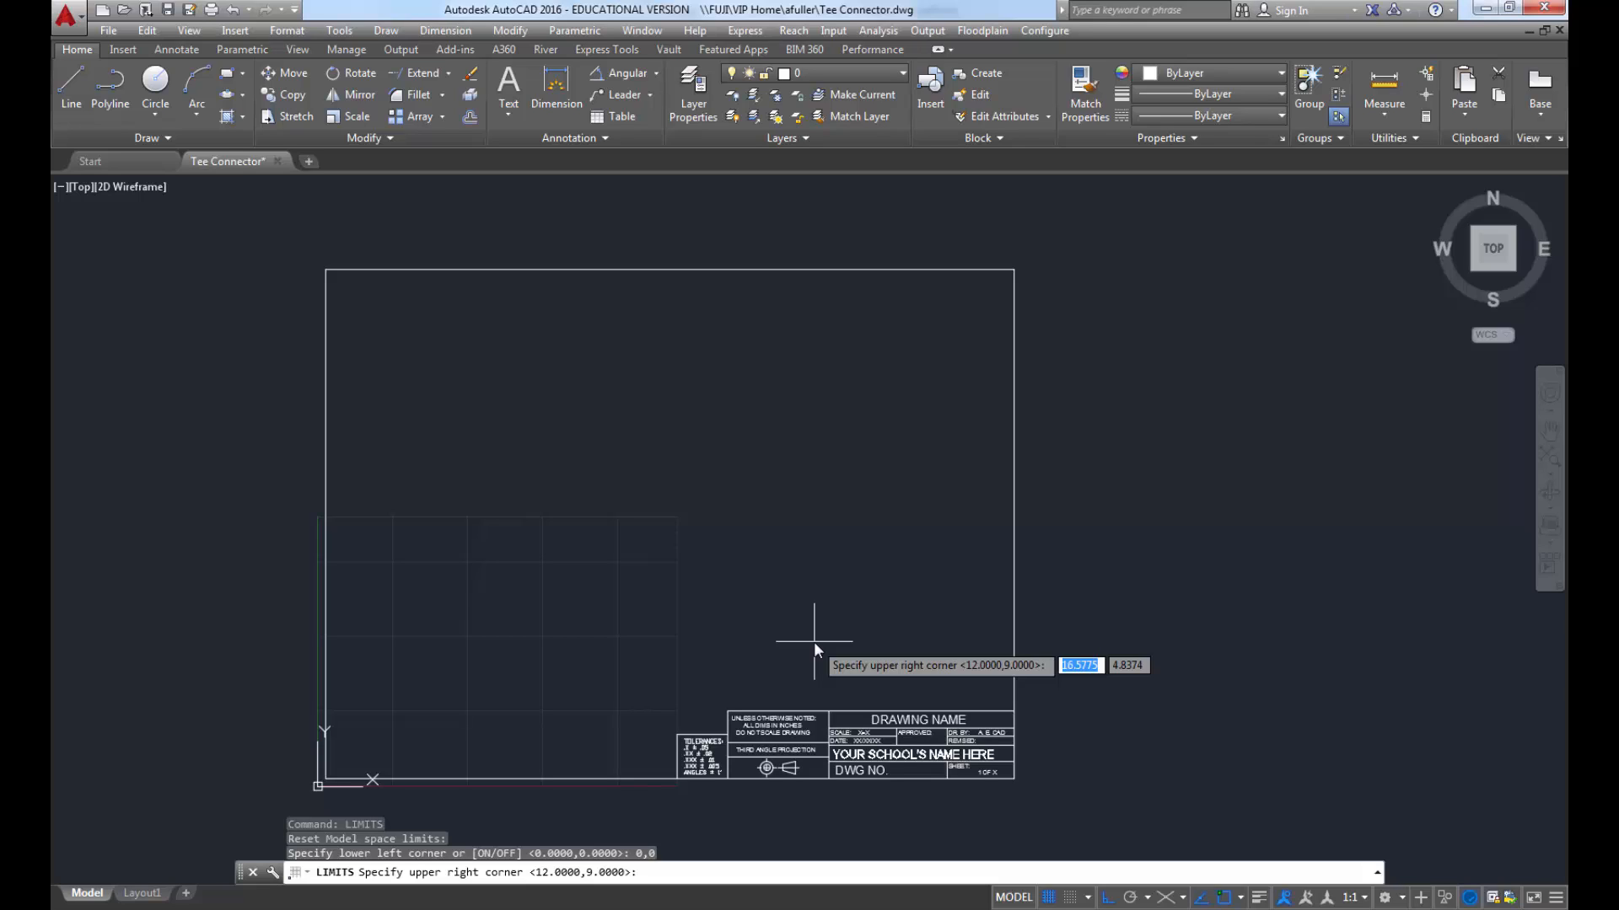
{"action": "type", "text": "24"}
{"action": "key", "text": "Tab"}
{"action": "type", "text": "18"}
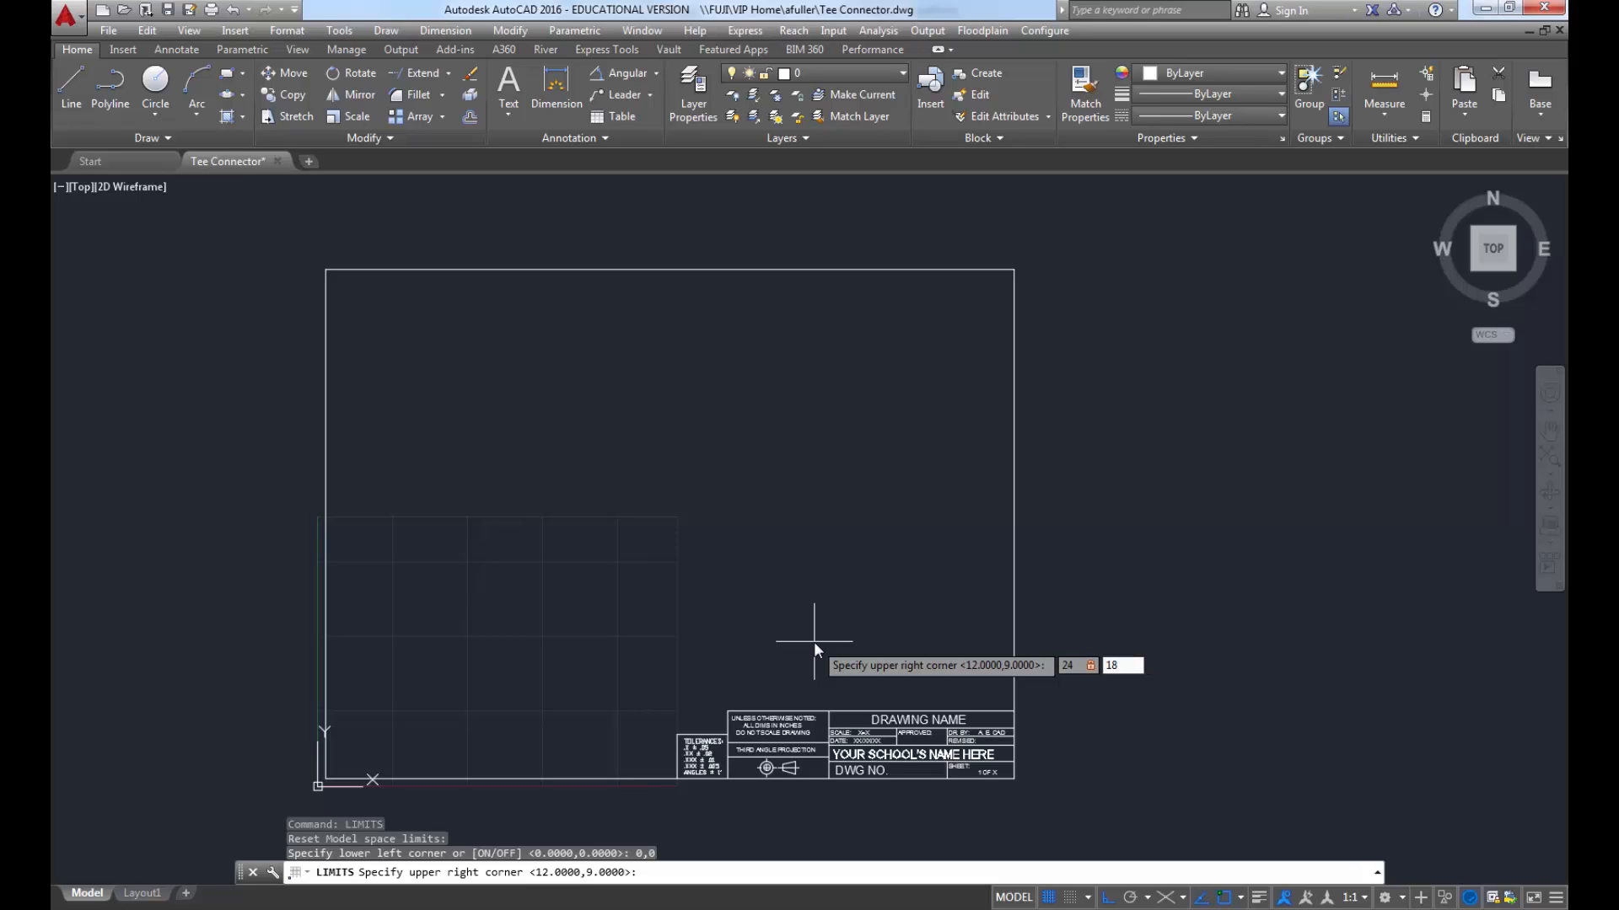
{"action": "key", "text": "Return"}
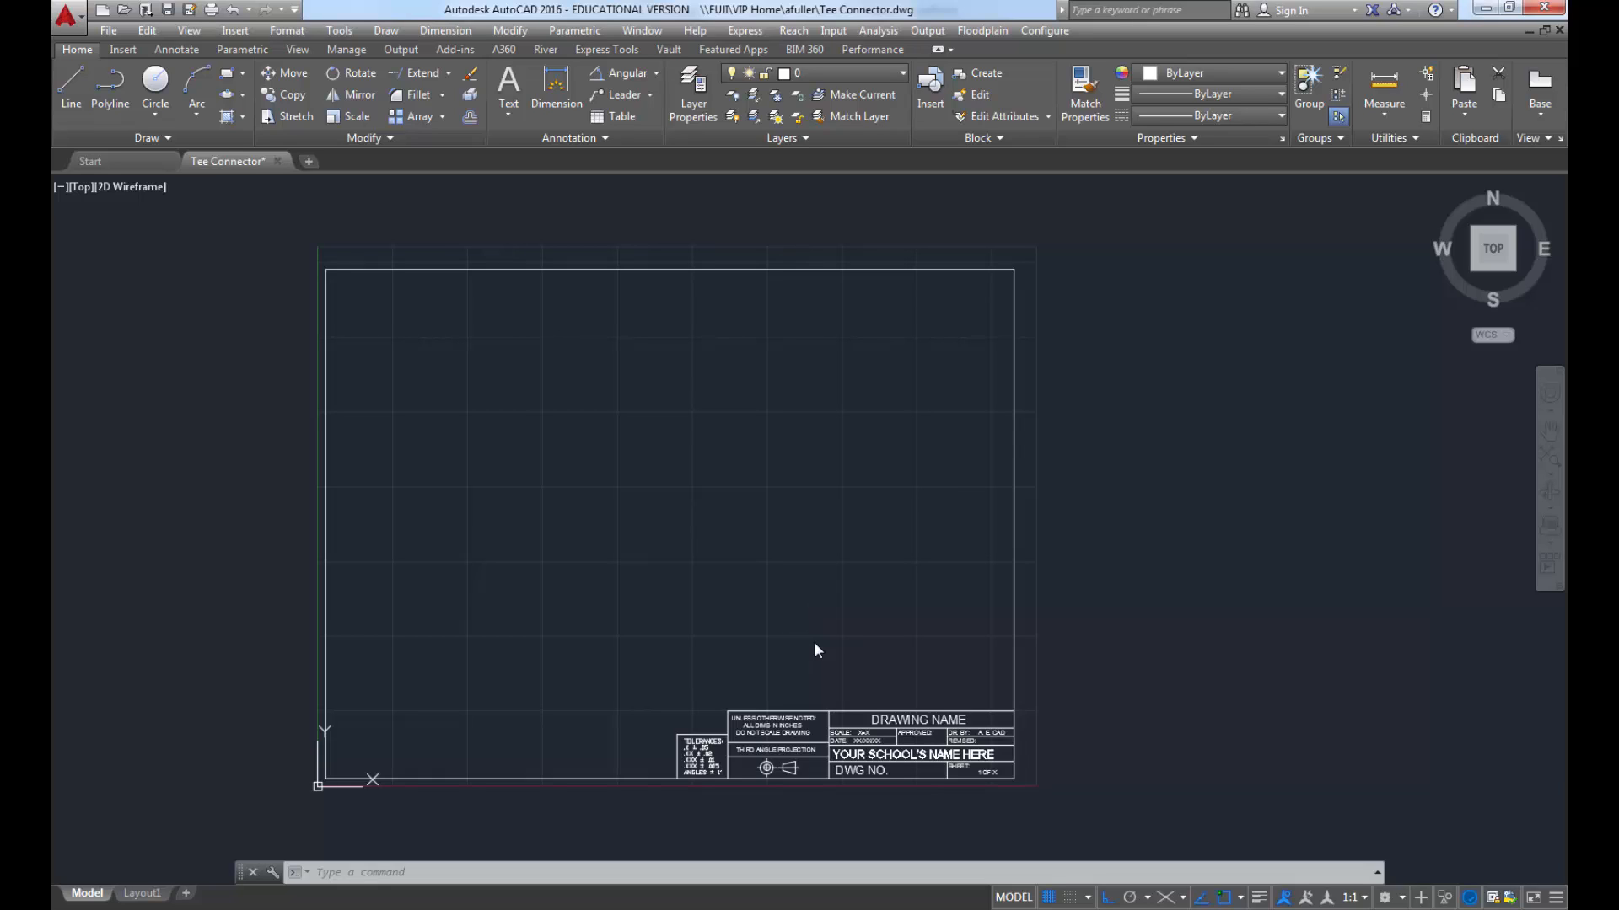
{"action": "key", "text": "ctrl+s"}
Step: Switch to the PowerPoint slides, advance to the Tee Connector construction steps to review them, and return to AutoCAD
{"action": "key", "text": "alt+Tab"}
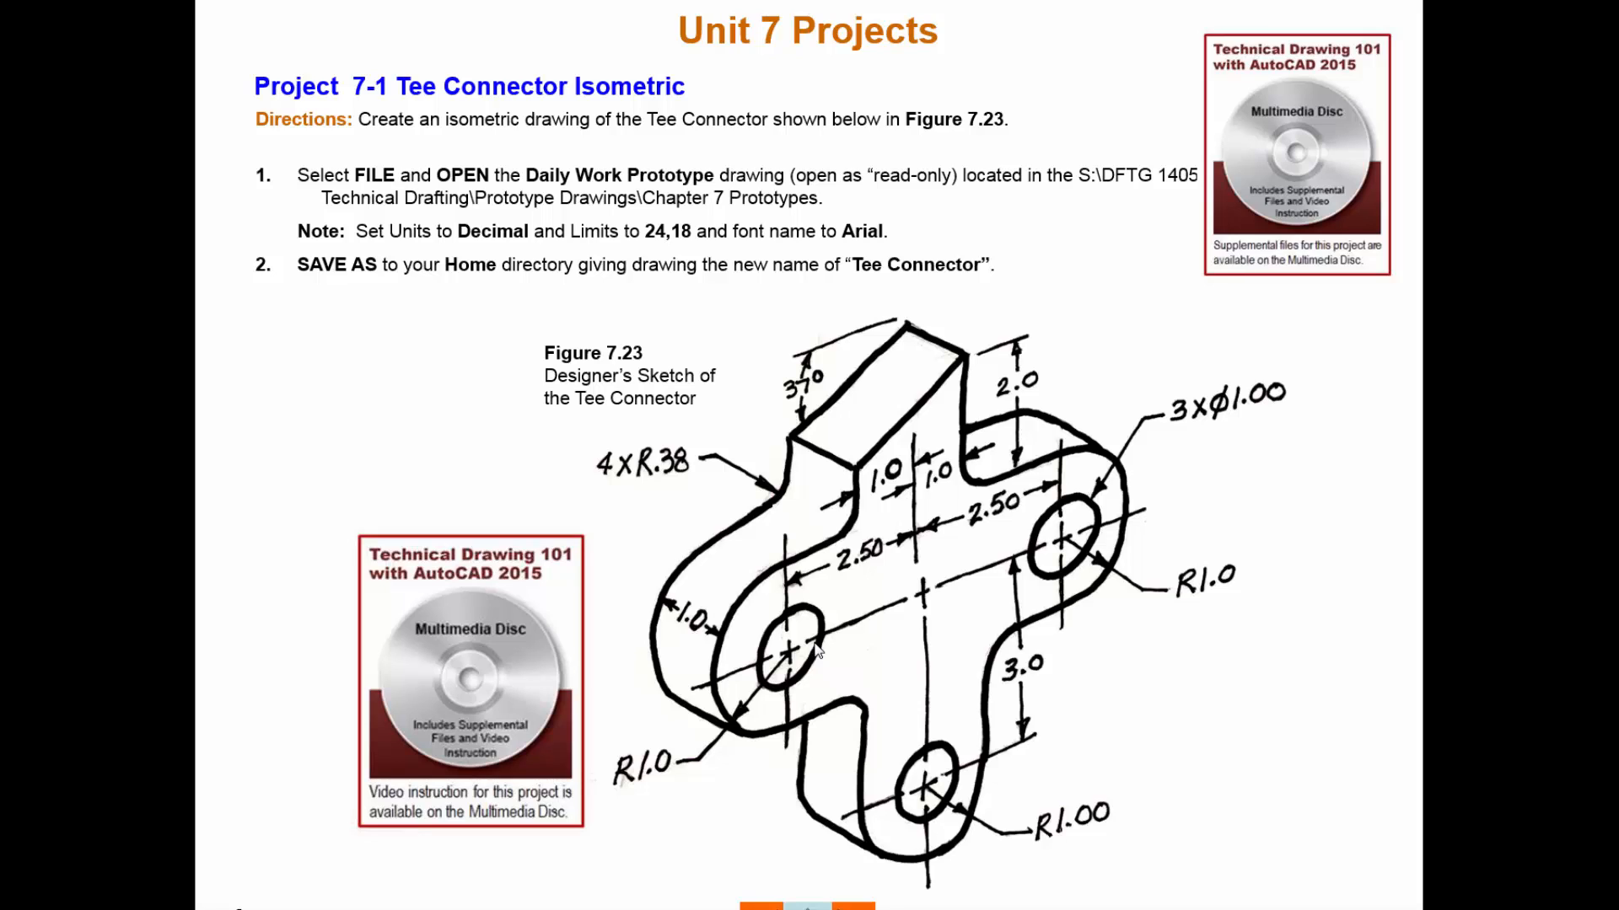
{"action": "left_click", "coordinate": [816, 647]}
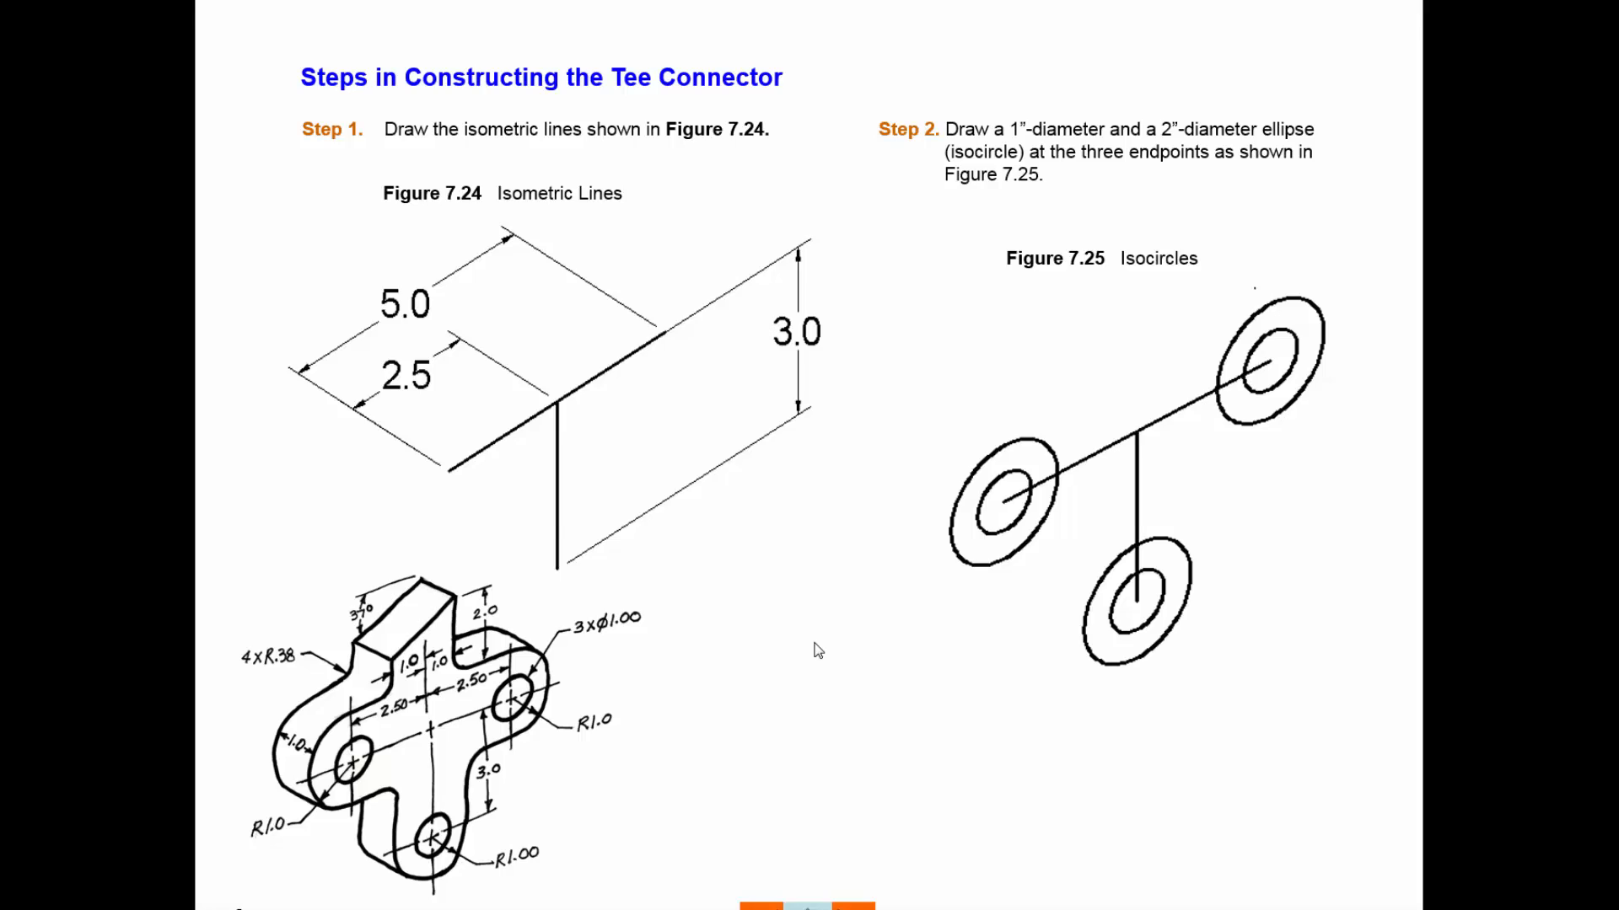
{"action": "key", "text": "alt+Tab"}
{"action": "key", "text": "alt+Tab"}
{"action": "key", "text": "alt+Tab"}
{"action": "key", "text": "alt+Tab"}
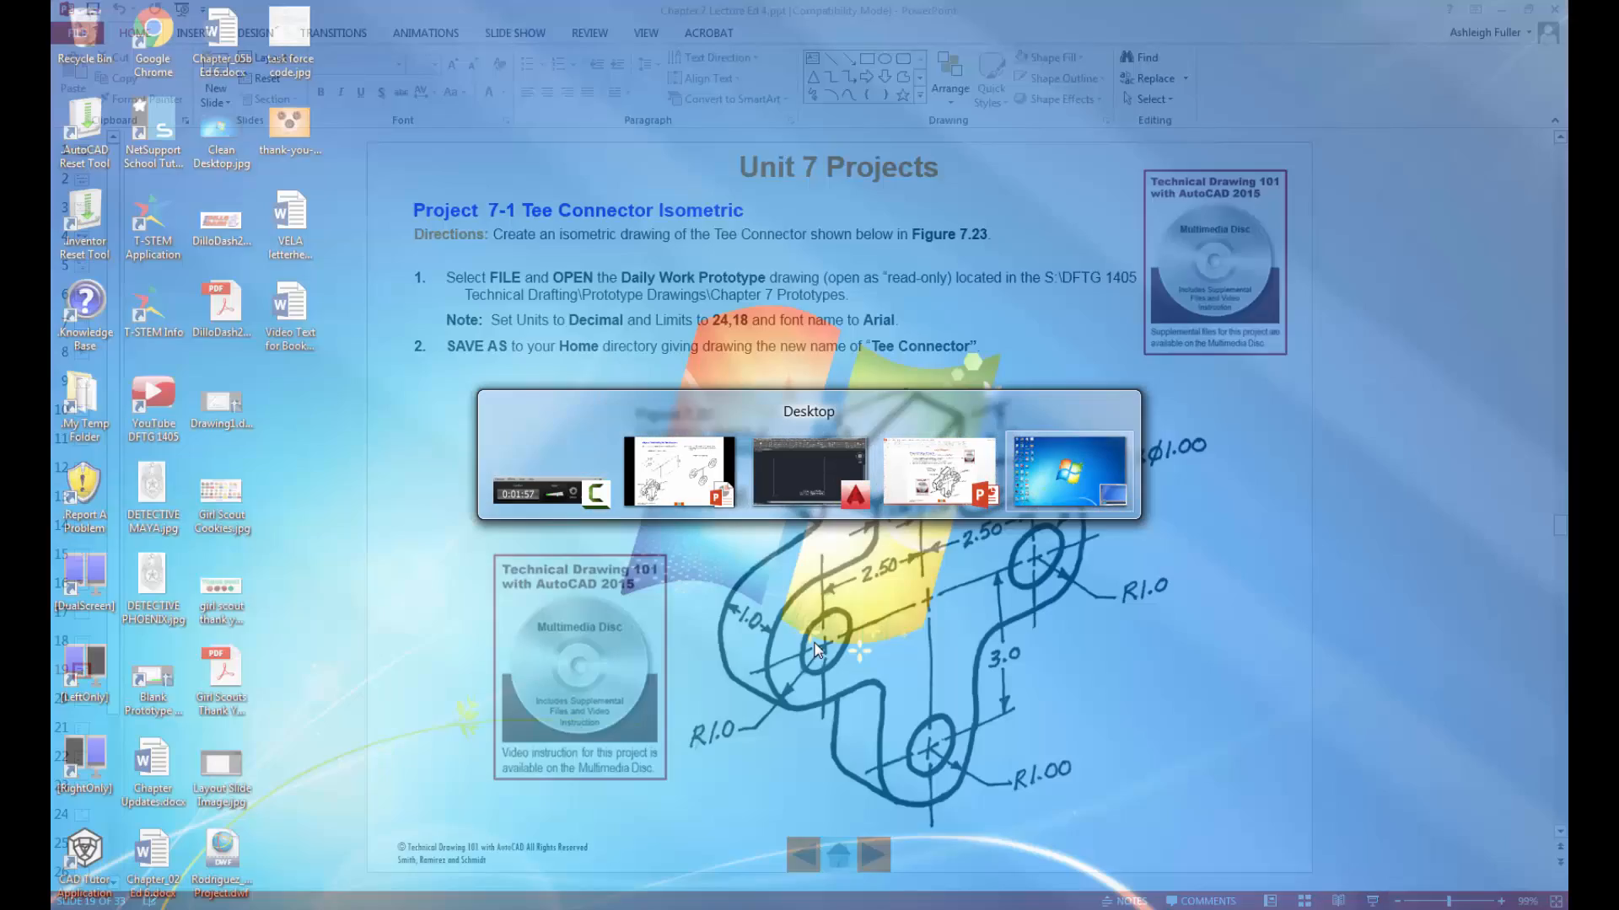
{"action": "key", "text": "alt+Tab"}
{"action": "key", "text": "alt+Tab"}
{"action": "key", "text": "alt+Tab"}
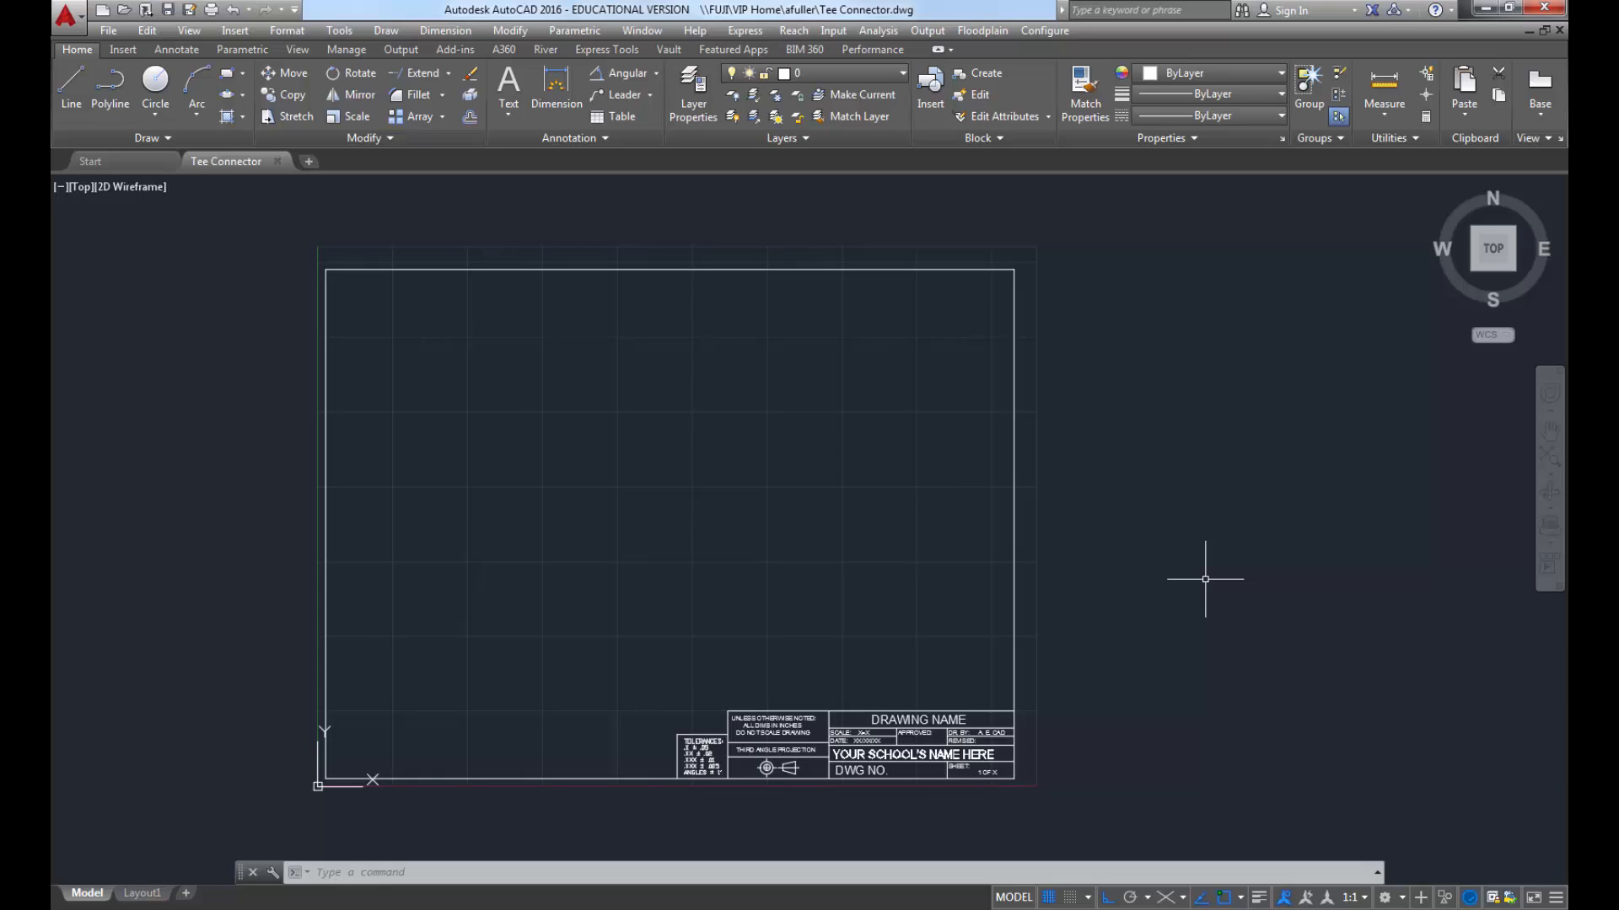
{"action": "key", "text": "l"}
{"action": "key", "text": "Return"}
{"action": "left_click", "coordinate": [1181, 582]}
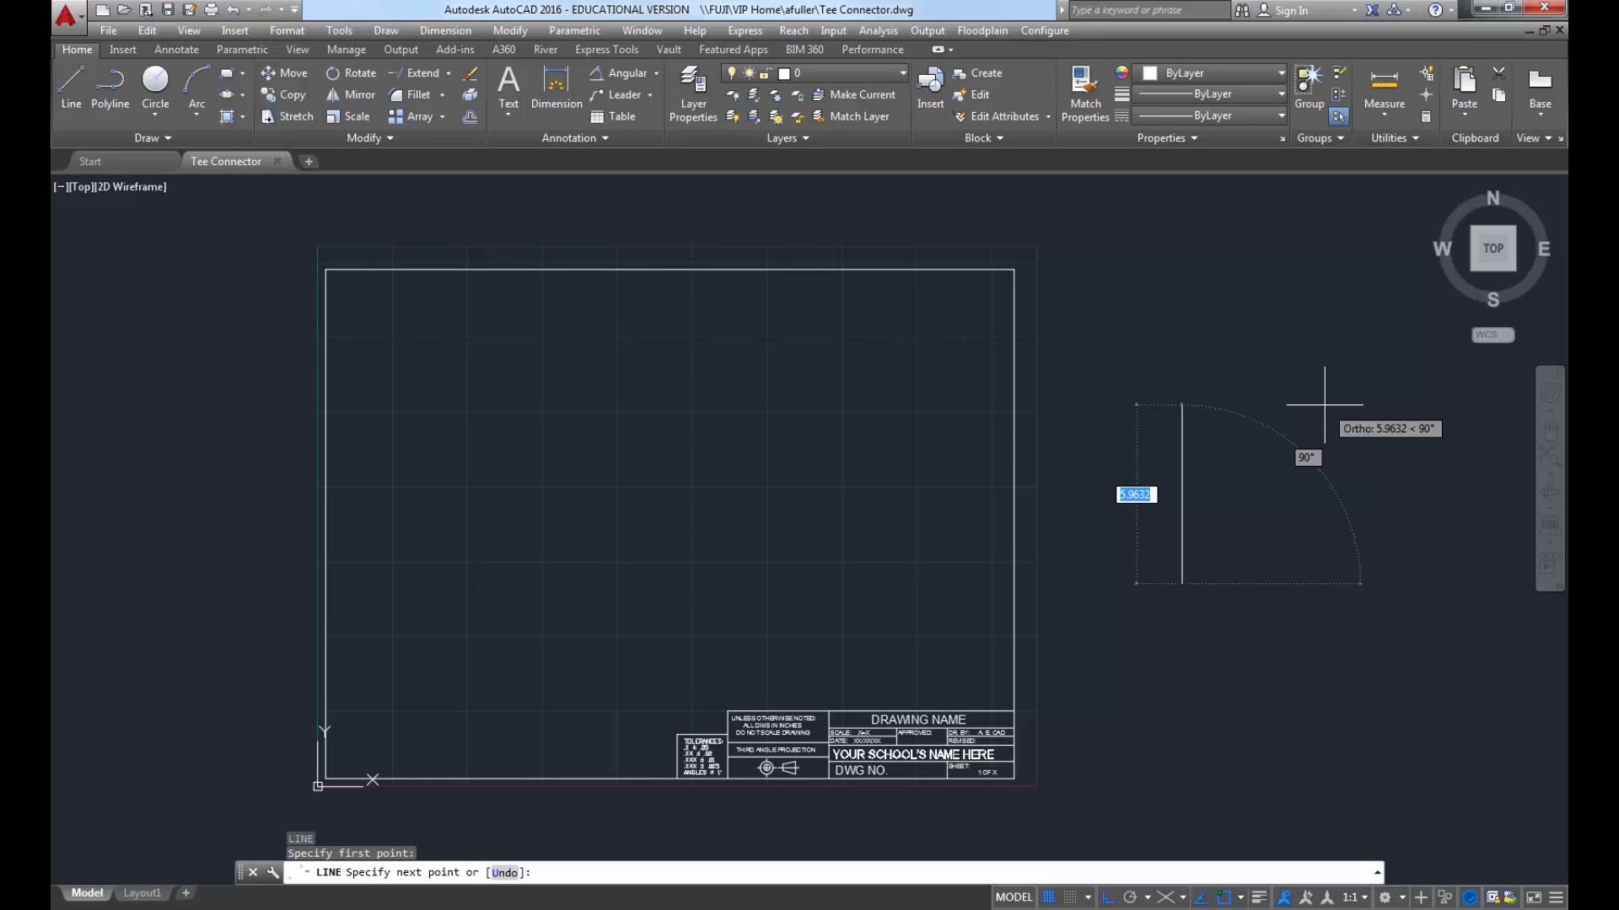
{"action": "key", "text": "Escape"}
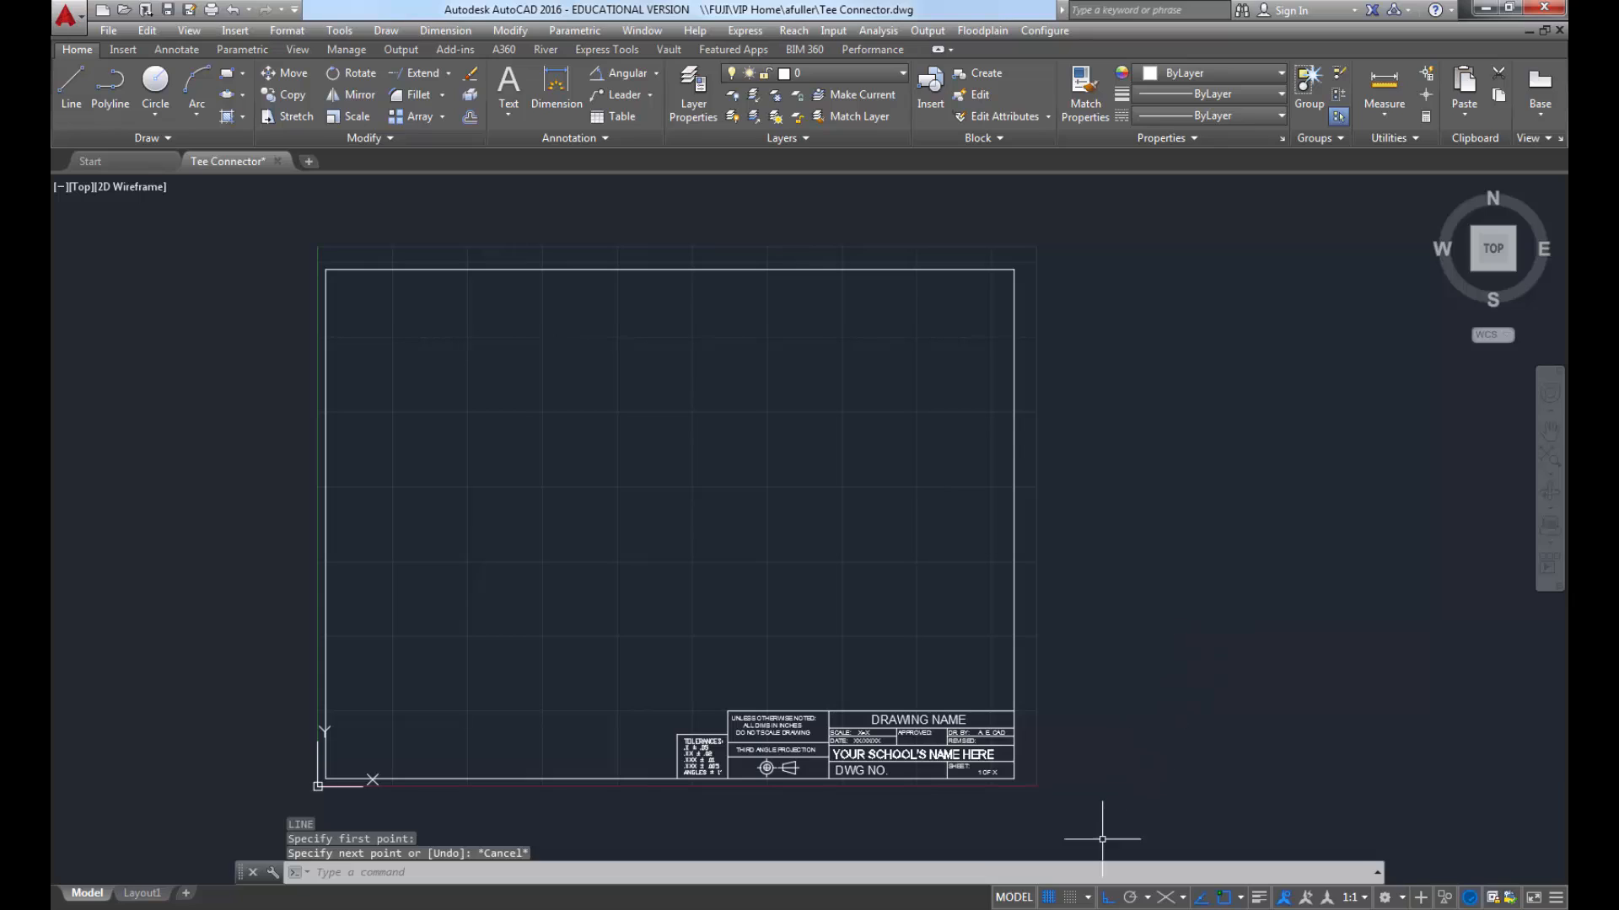
Step: Change the grid snap type to Isometric snap in the drafting settings
{"action": "left_click", "coordinate": [1088, 899]}
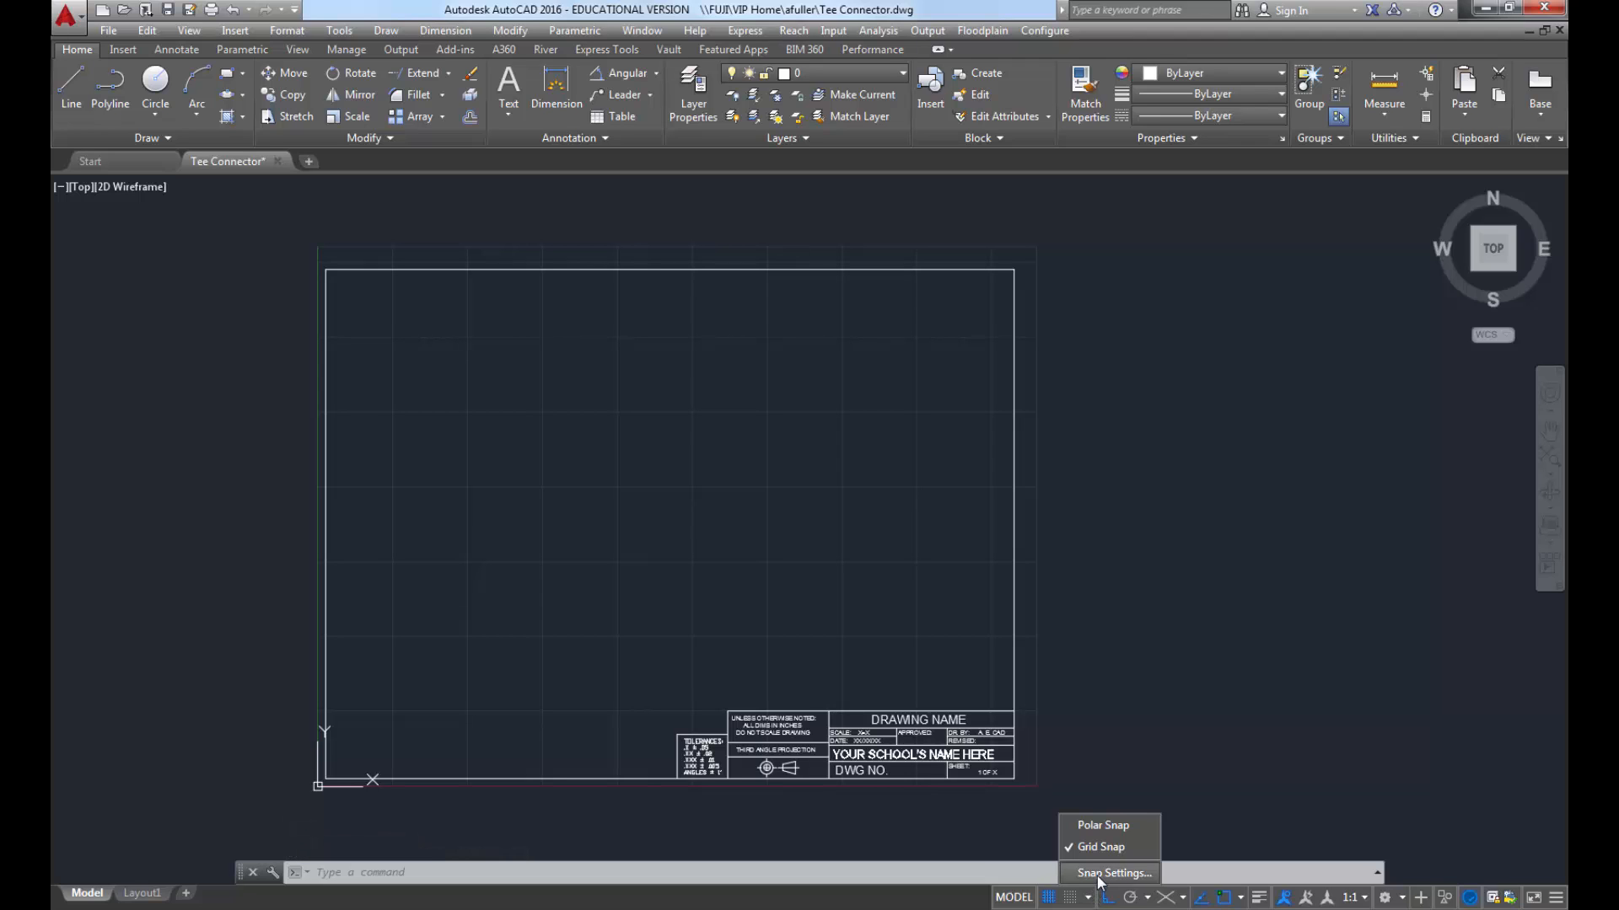
{"action": "left_click", "coordinate": [1099, 874]}
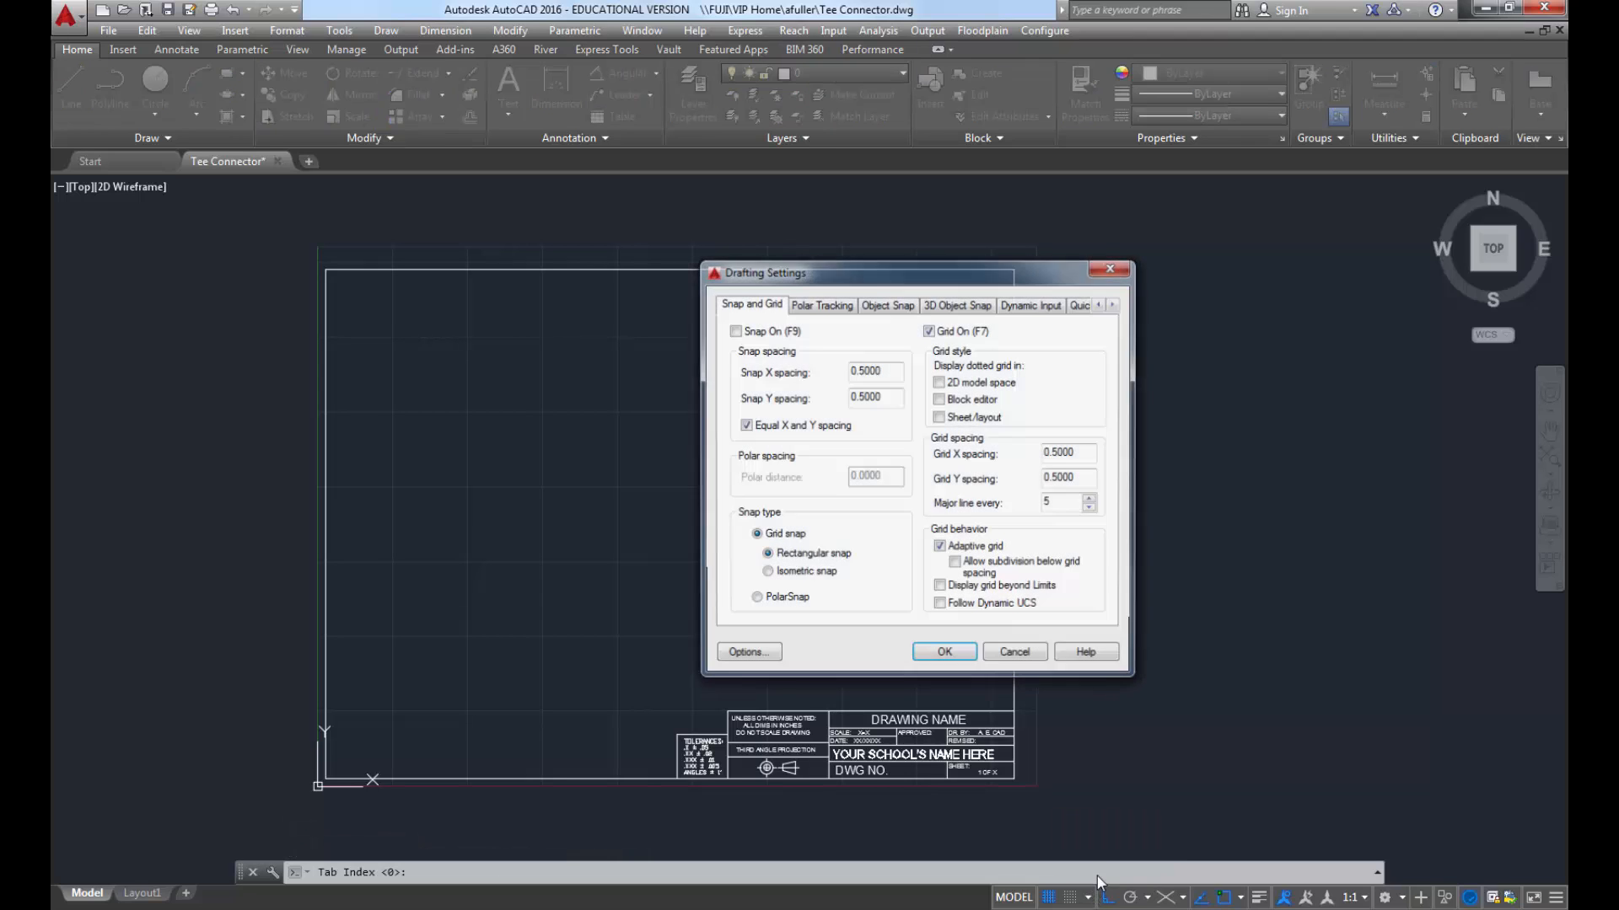
{"action": "left_click", "coordinate": [822, 573]}
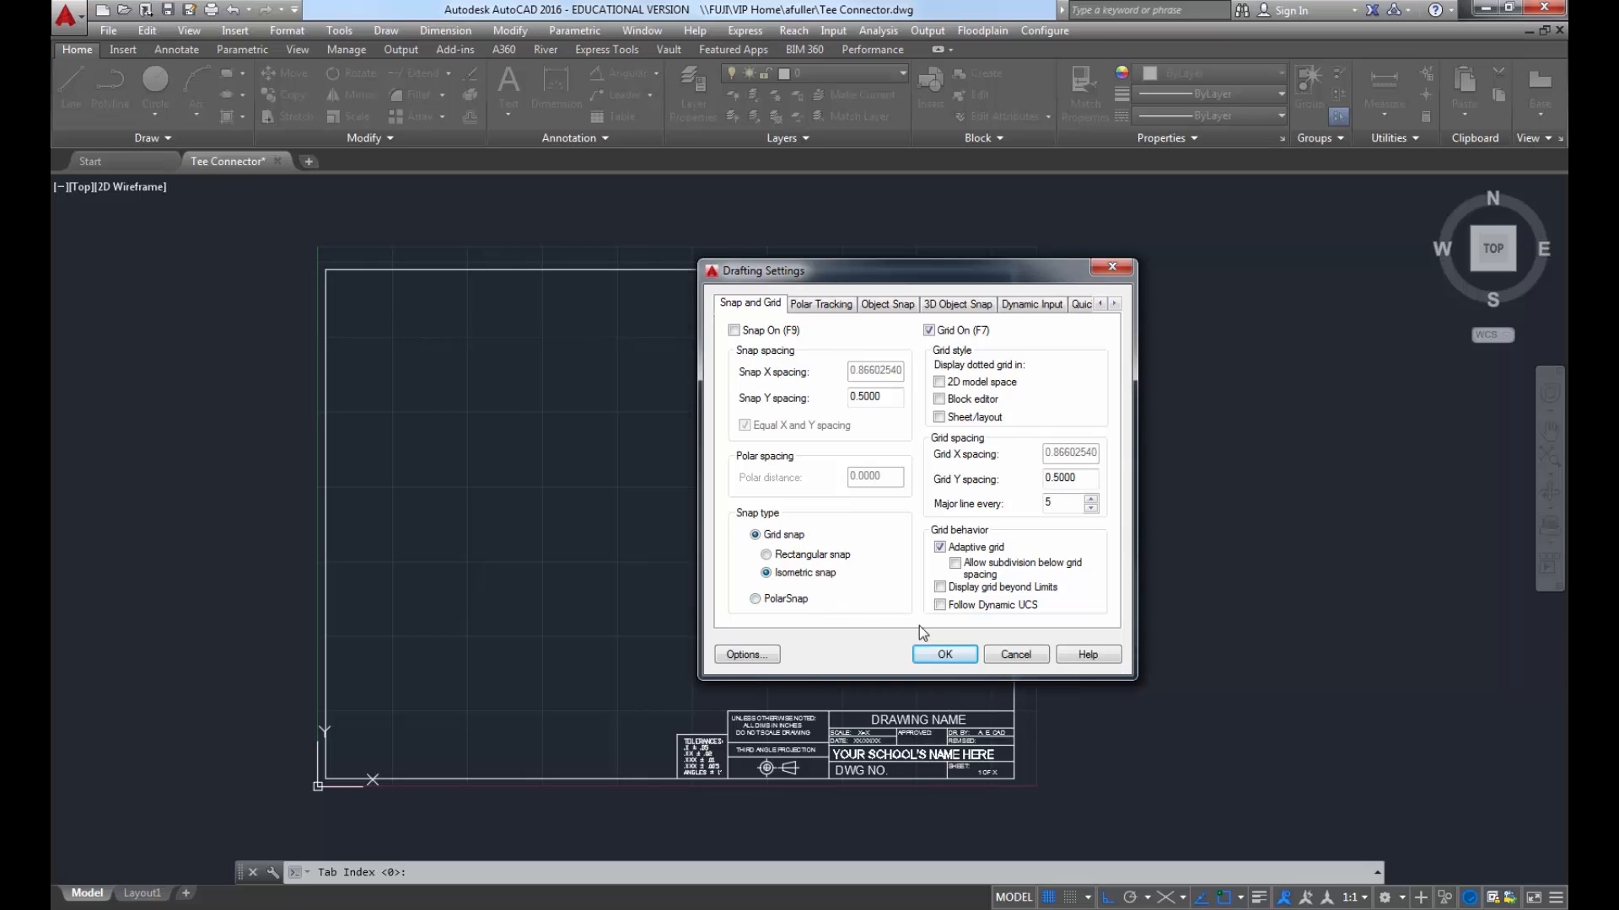
{"action": "left_click", "coordinate": [936, 654]}
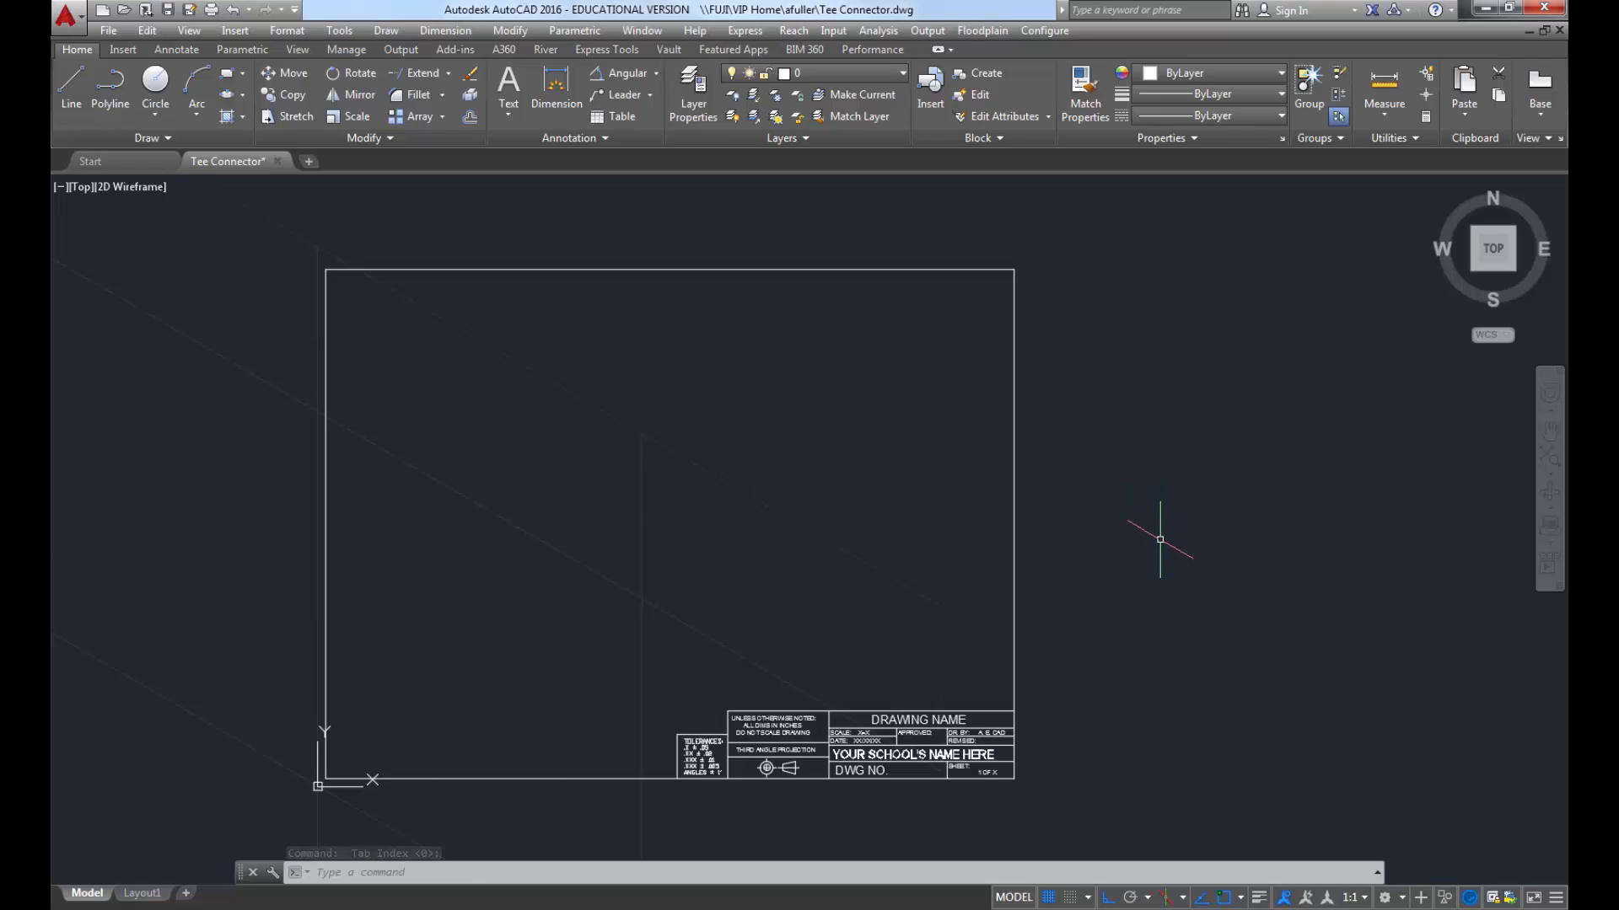
Step: Return the grid snap type to Rectangular snap in the drafting settings
{"action": "left_click", "coordinate": [1087, 897]}
{"action": "left_click", "coordinate": [1108, 871]}
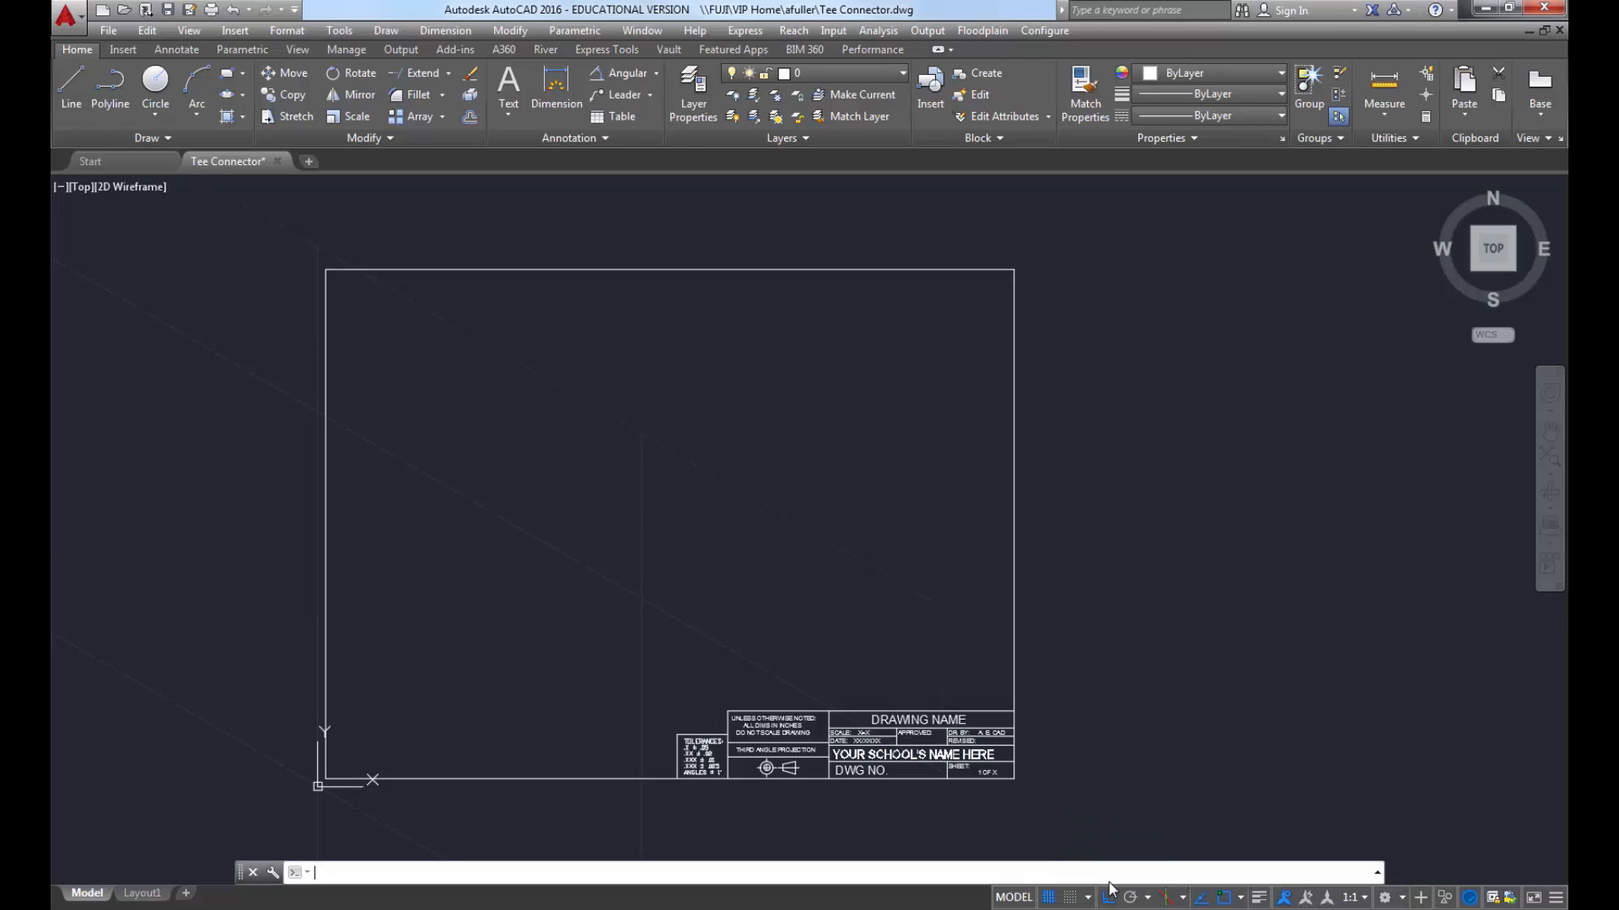
{"action": "left_click", "coordinate": [805, 556]}
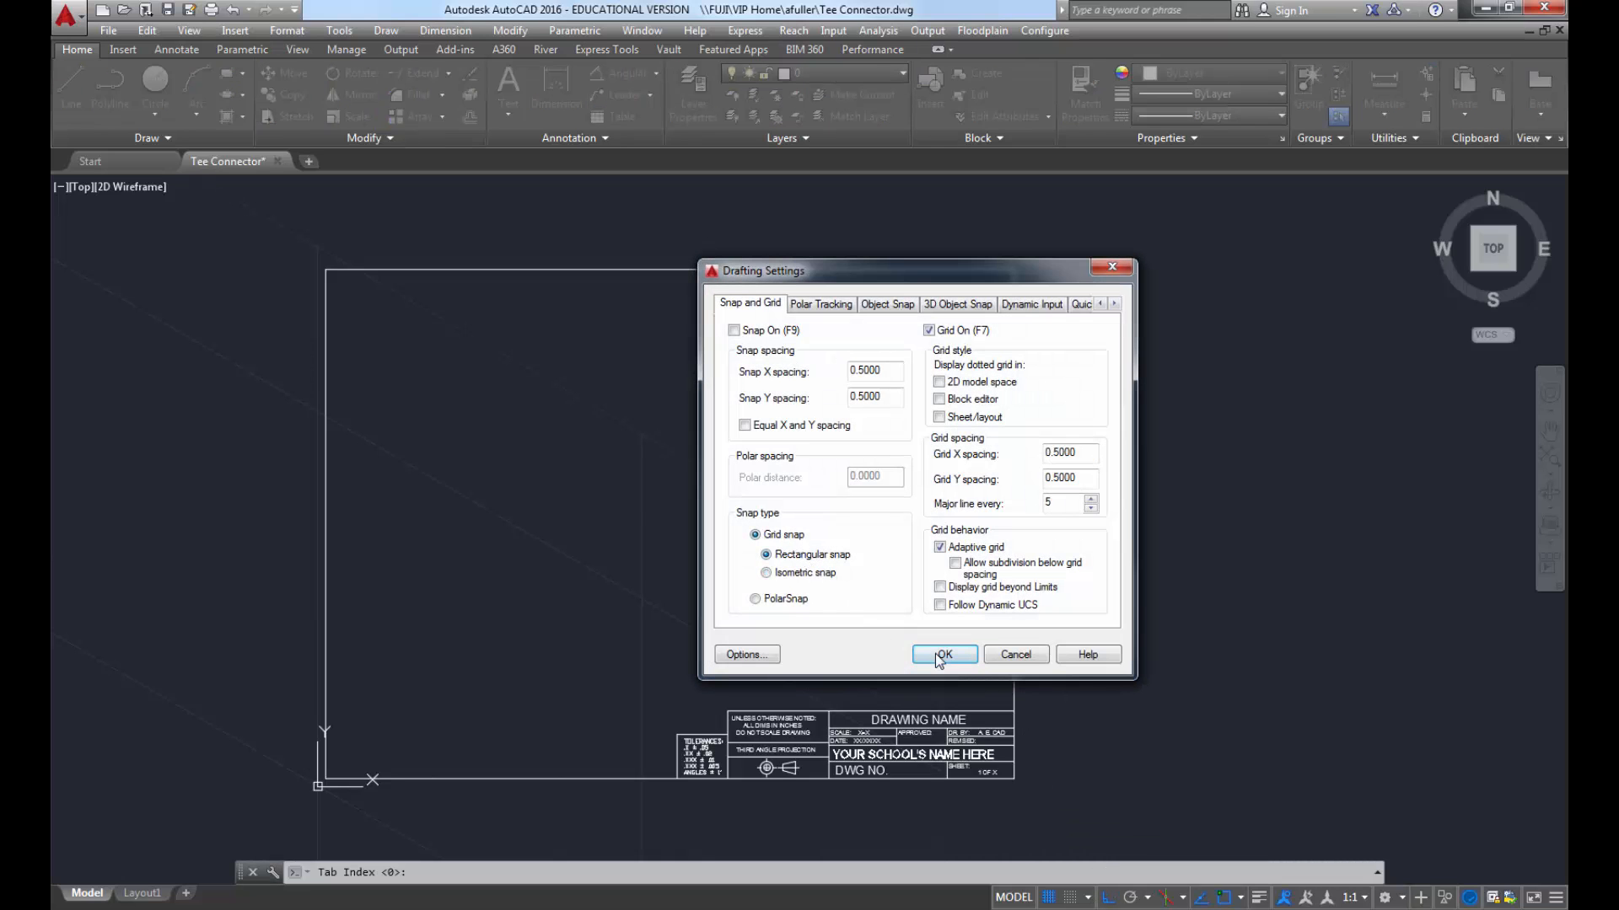
{"action": "left_click", "coordinate": [940, 655]}
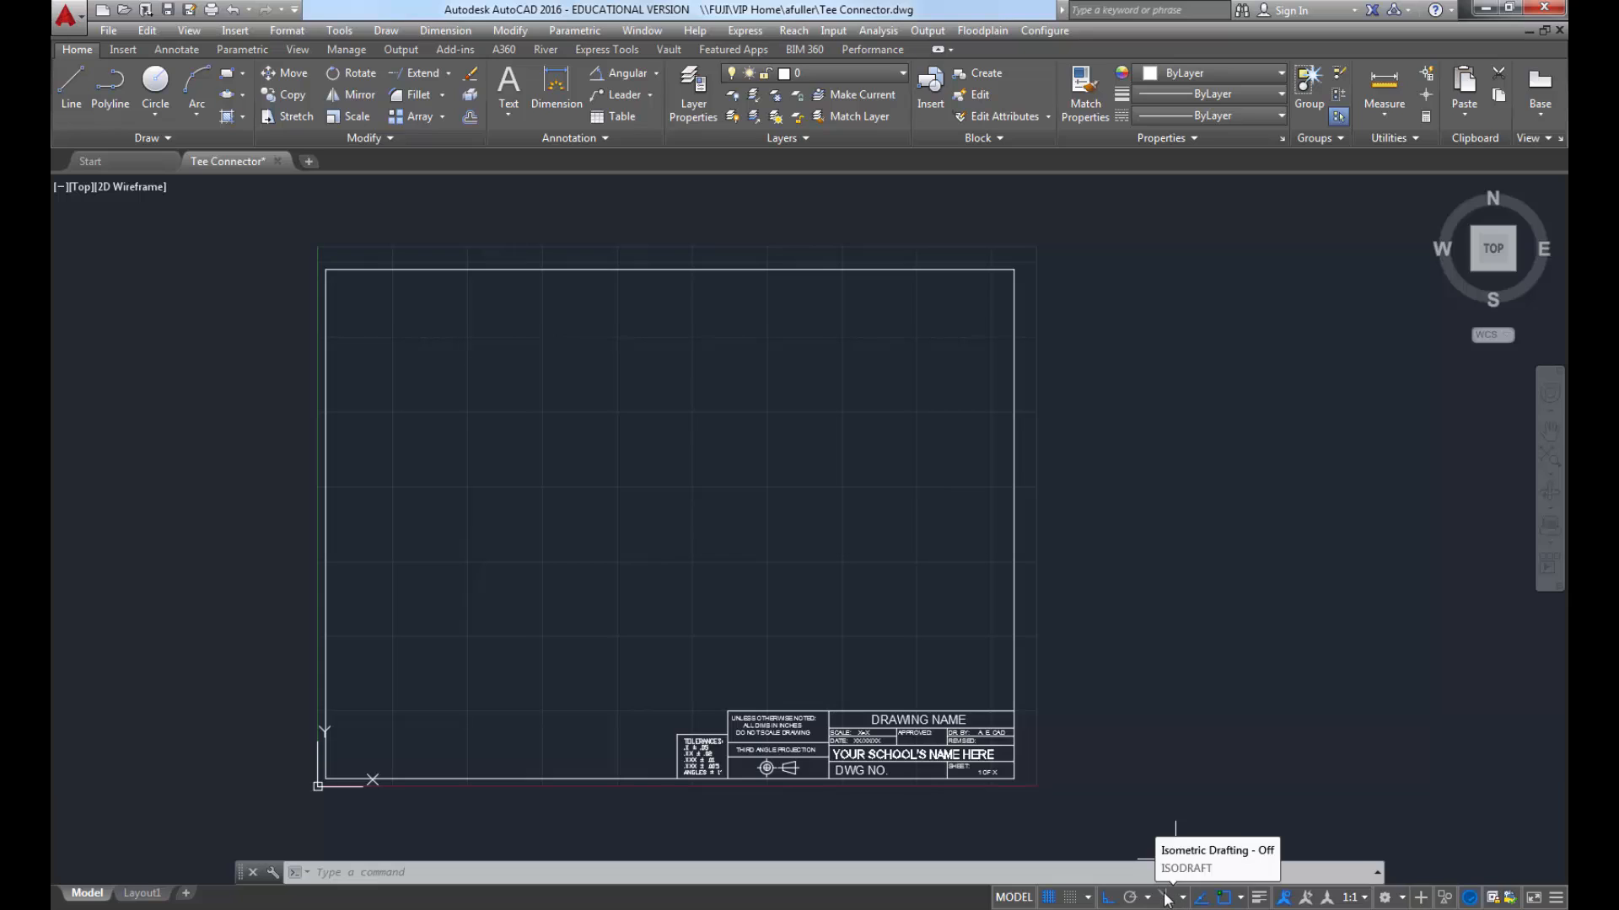
Step: Turn on isometric drafting with the top isoplane
{"action": "left_click", "coordinate": [1557, 899]}
{"action": "left_click", "coordinate": [1183, 898]}
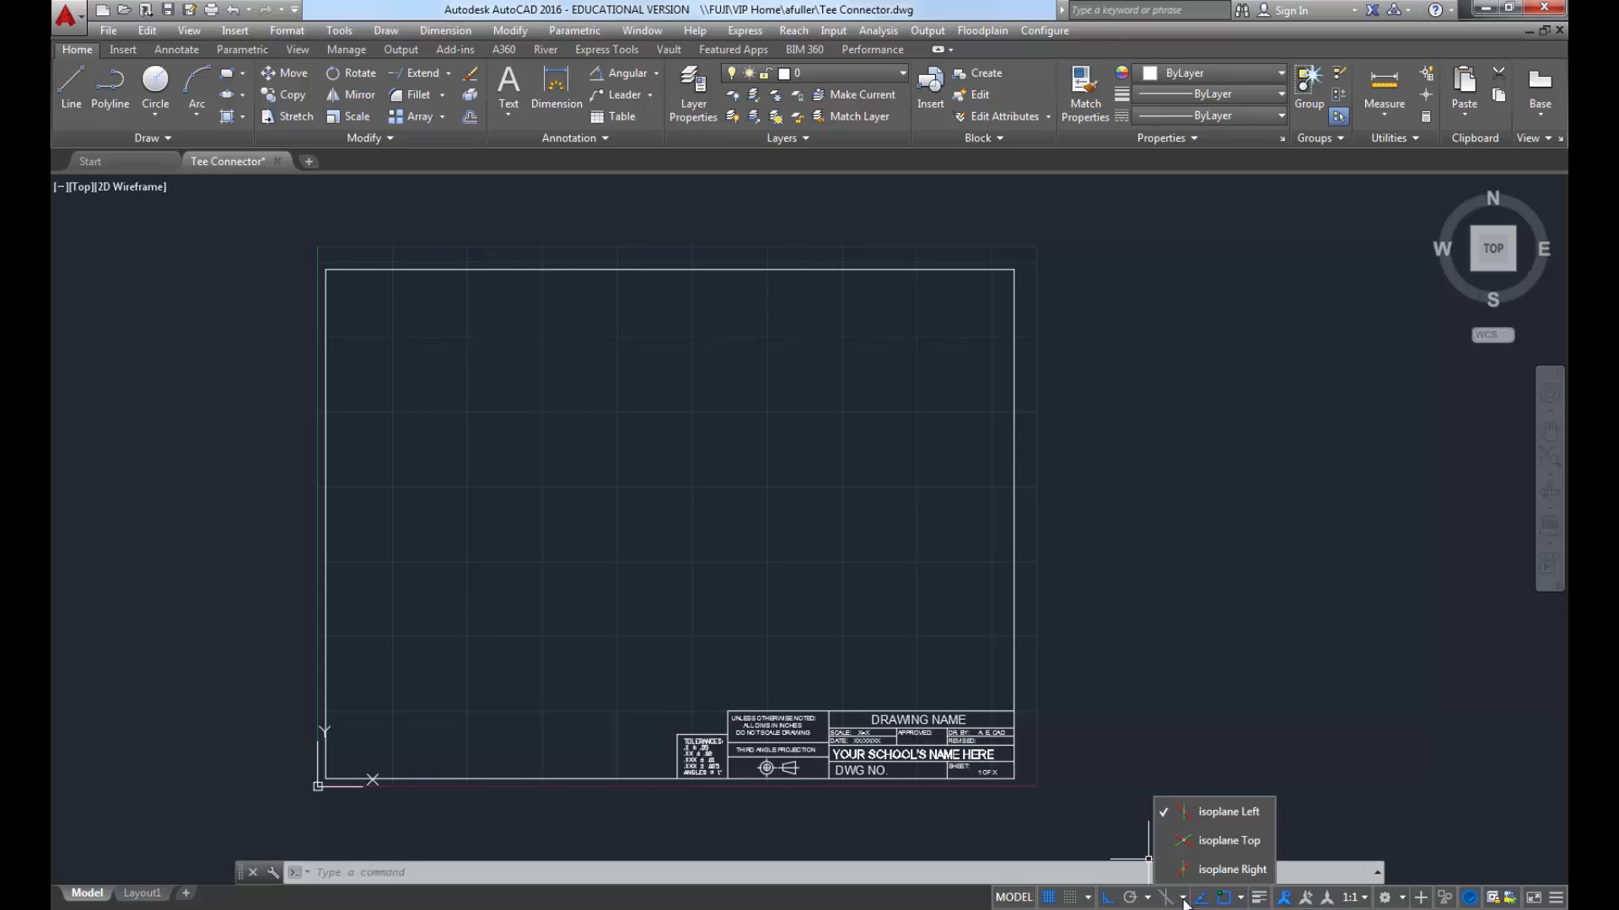
{"action": "left_click", "coordinate": [1214, 841]}
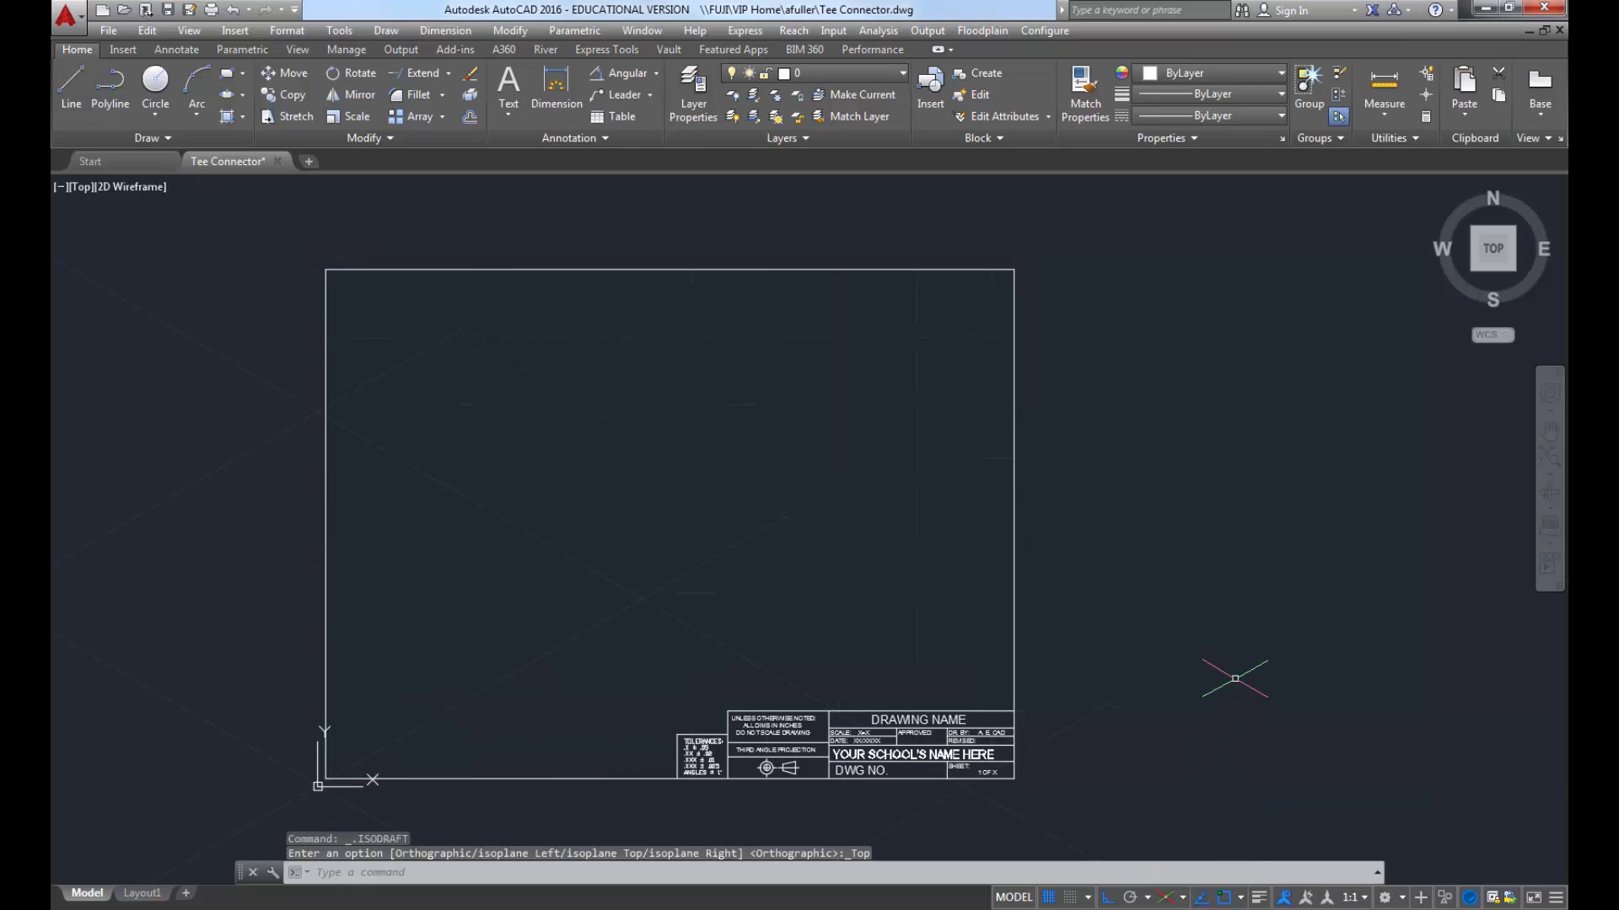
{"action": "middle_click_drag", "start_coordinate": [1235, 679], "coordinate": [1221, 615]}
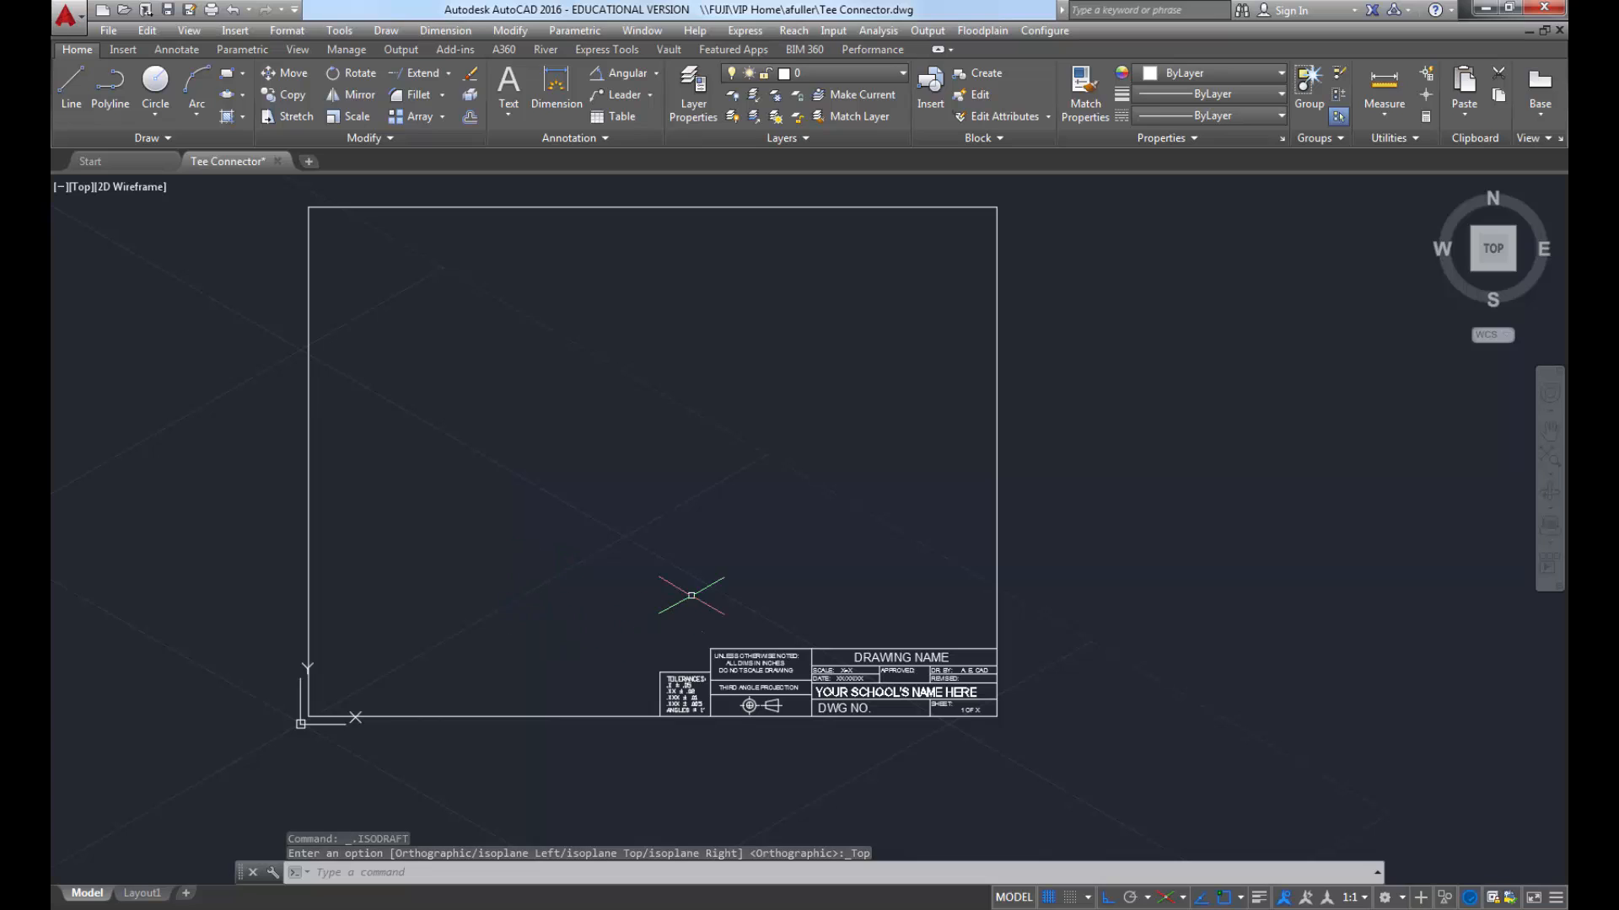
{"action": "middle_click_drag", "start_coordinate": [987, 560], "coordinate": [997, 587]}
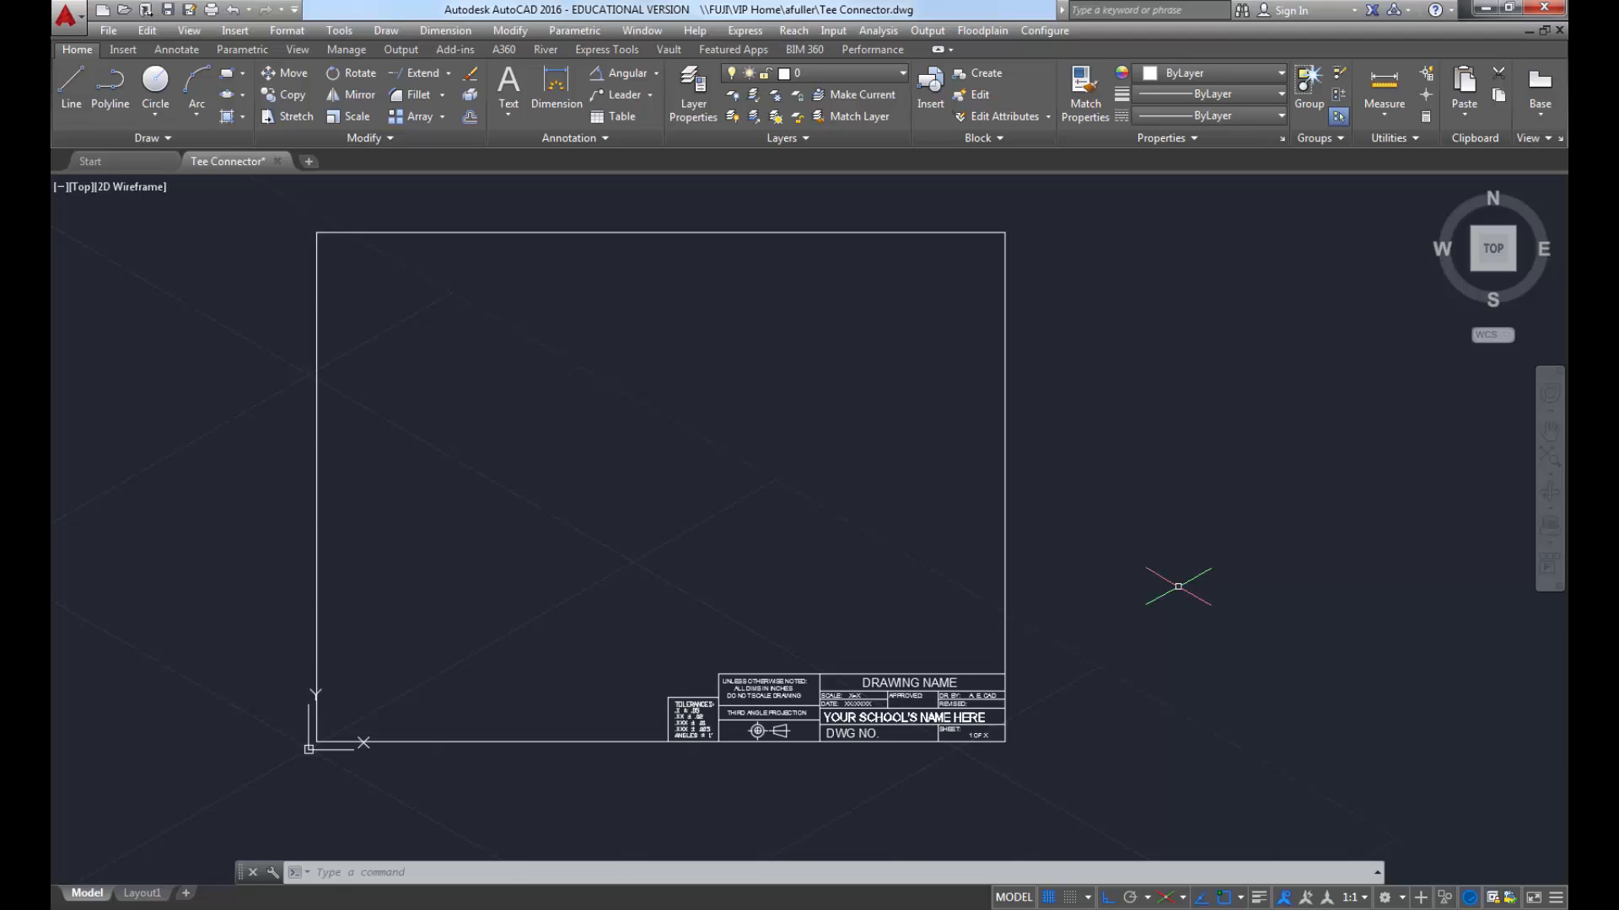
{"action": "type", "text": "l"}
{"action": "key", "text": "Return"}
{"action": "left_click", "coordinate": [1173, 546]}
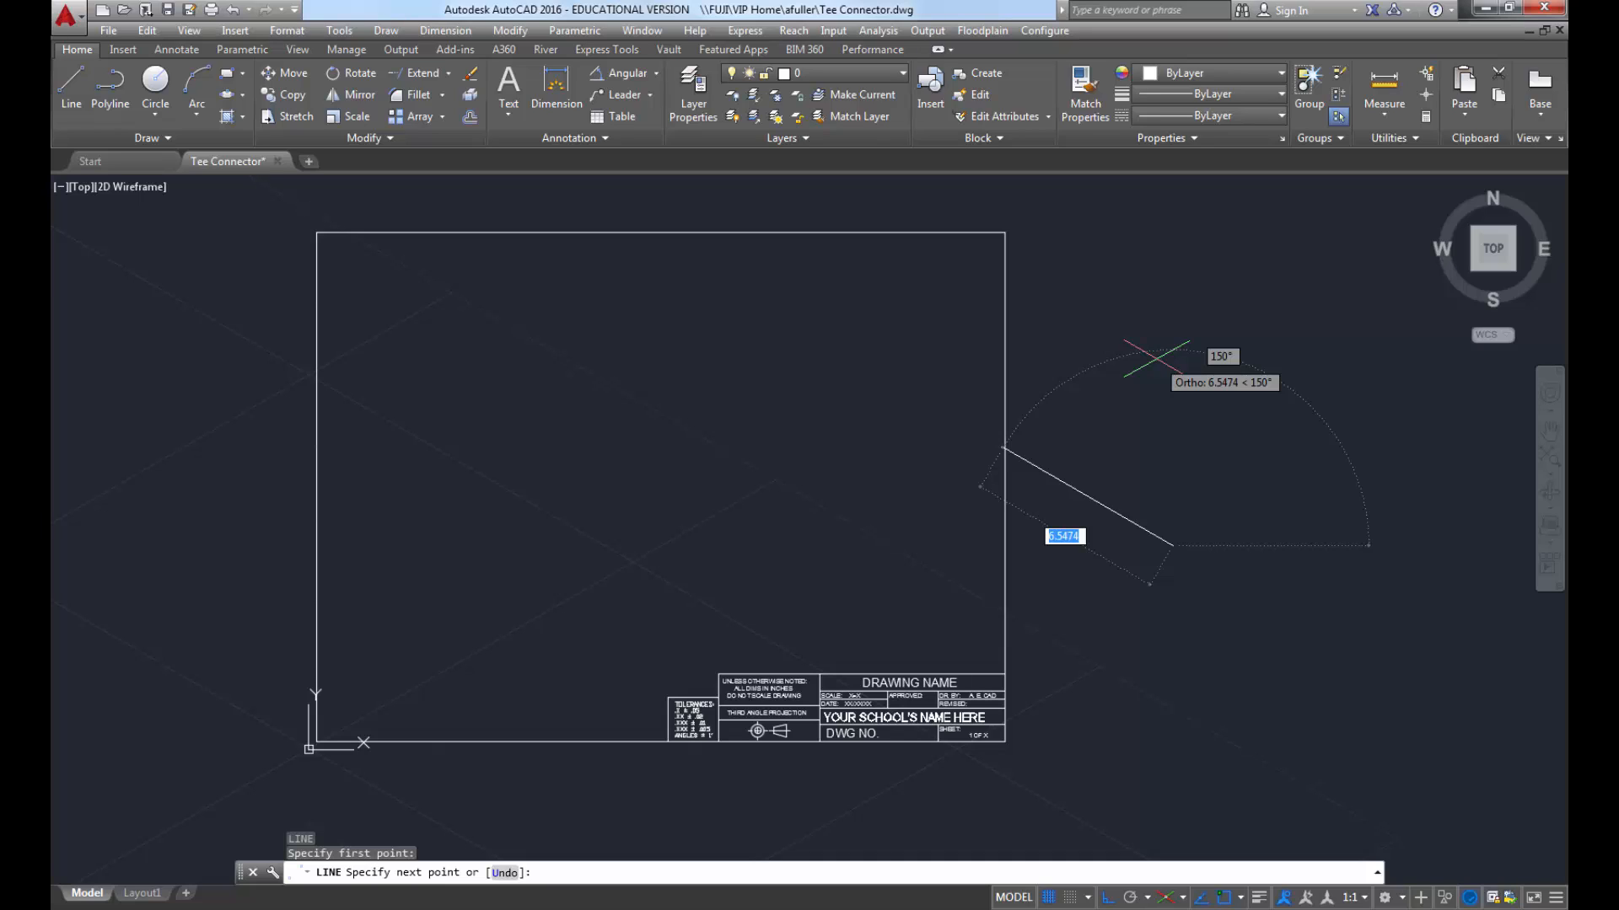
{"action": "key", "text": "F5"}
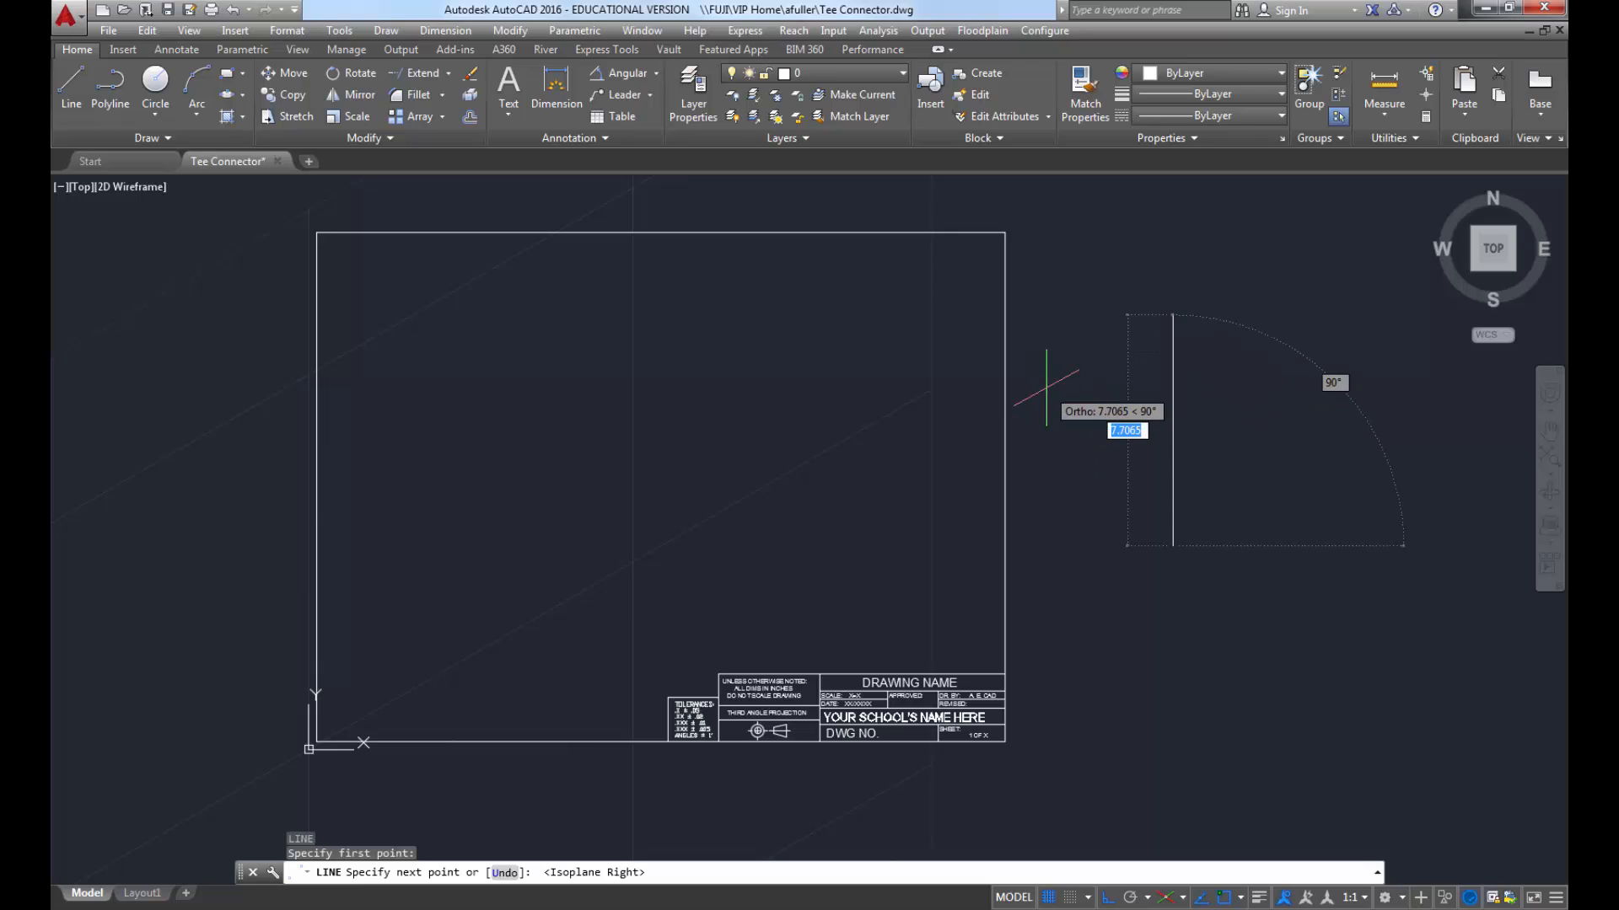
{"action": "key", "text": "F5"}
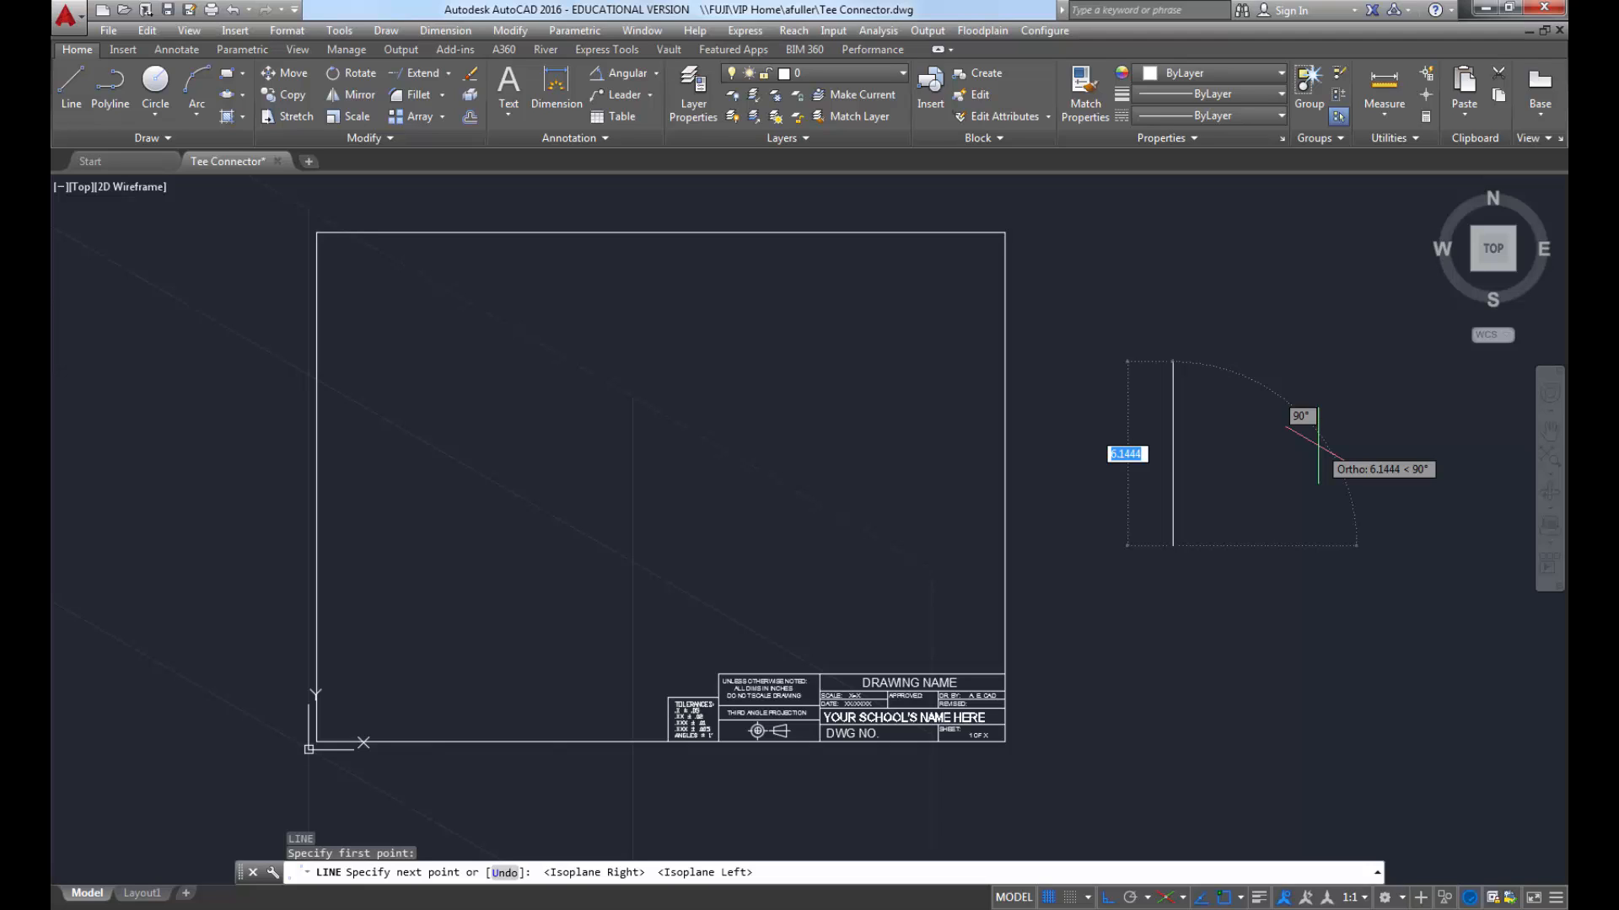
{"action": "key", "text": "Escape"}
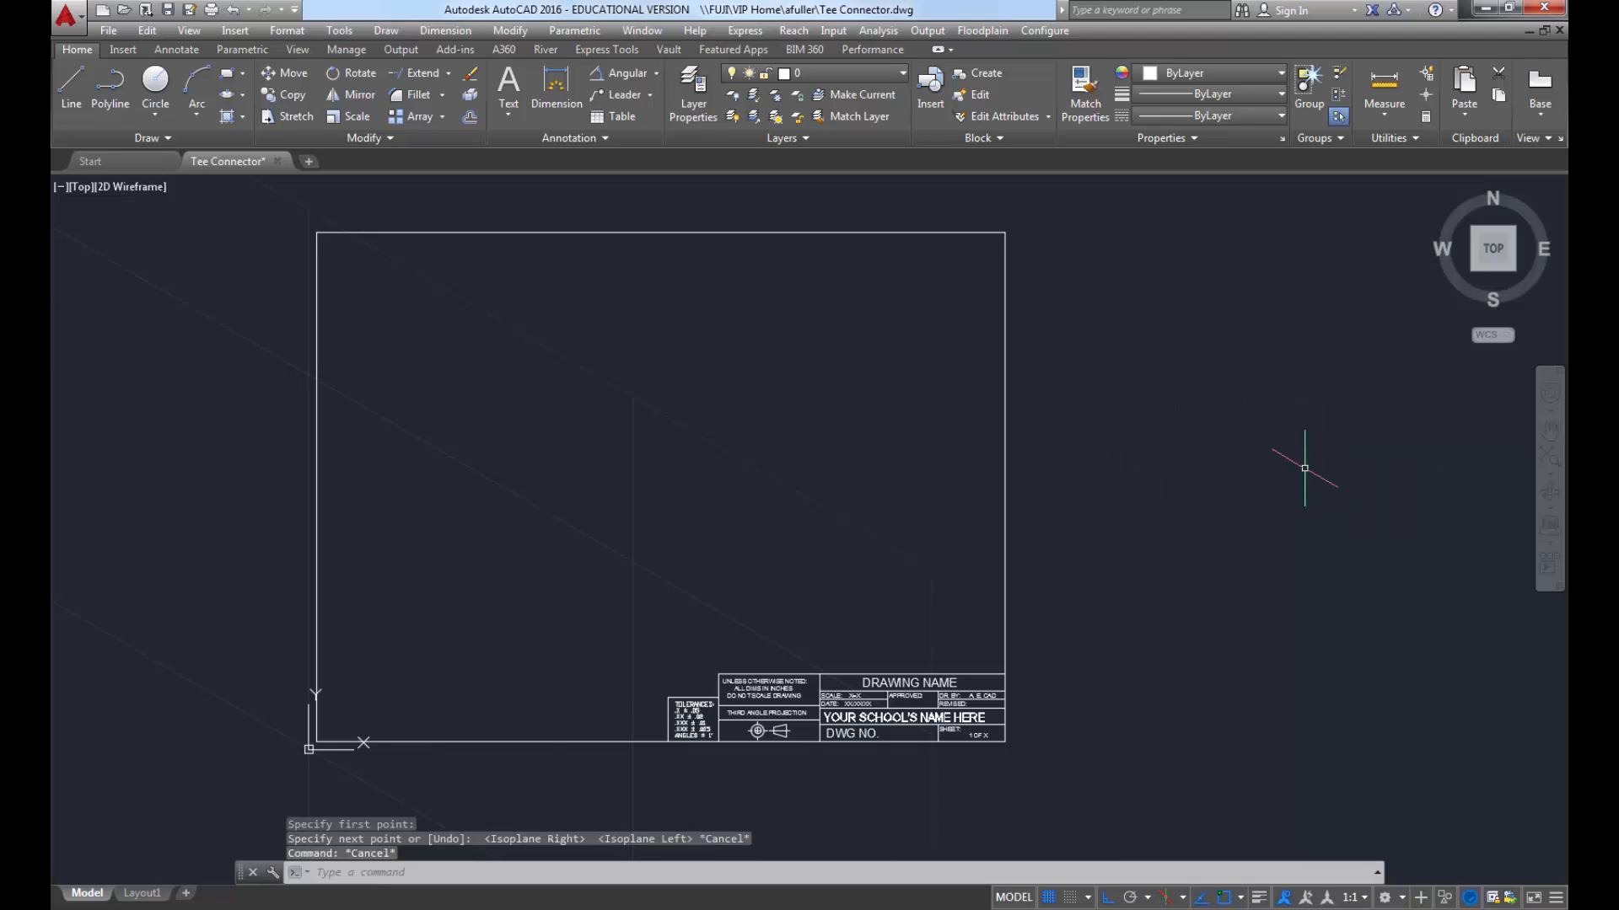
Step: Turn off isometric drafting to return to orthographic mode
{"action": "left_click", "coordinate": [1183, 898]}
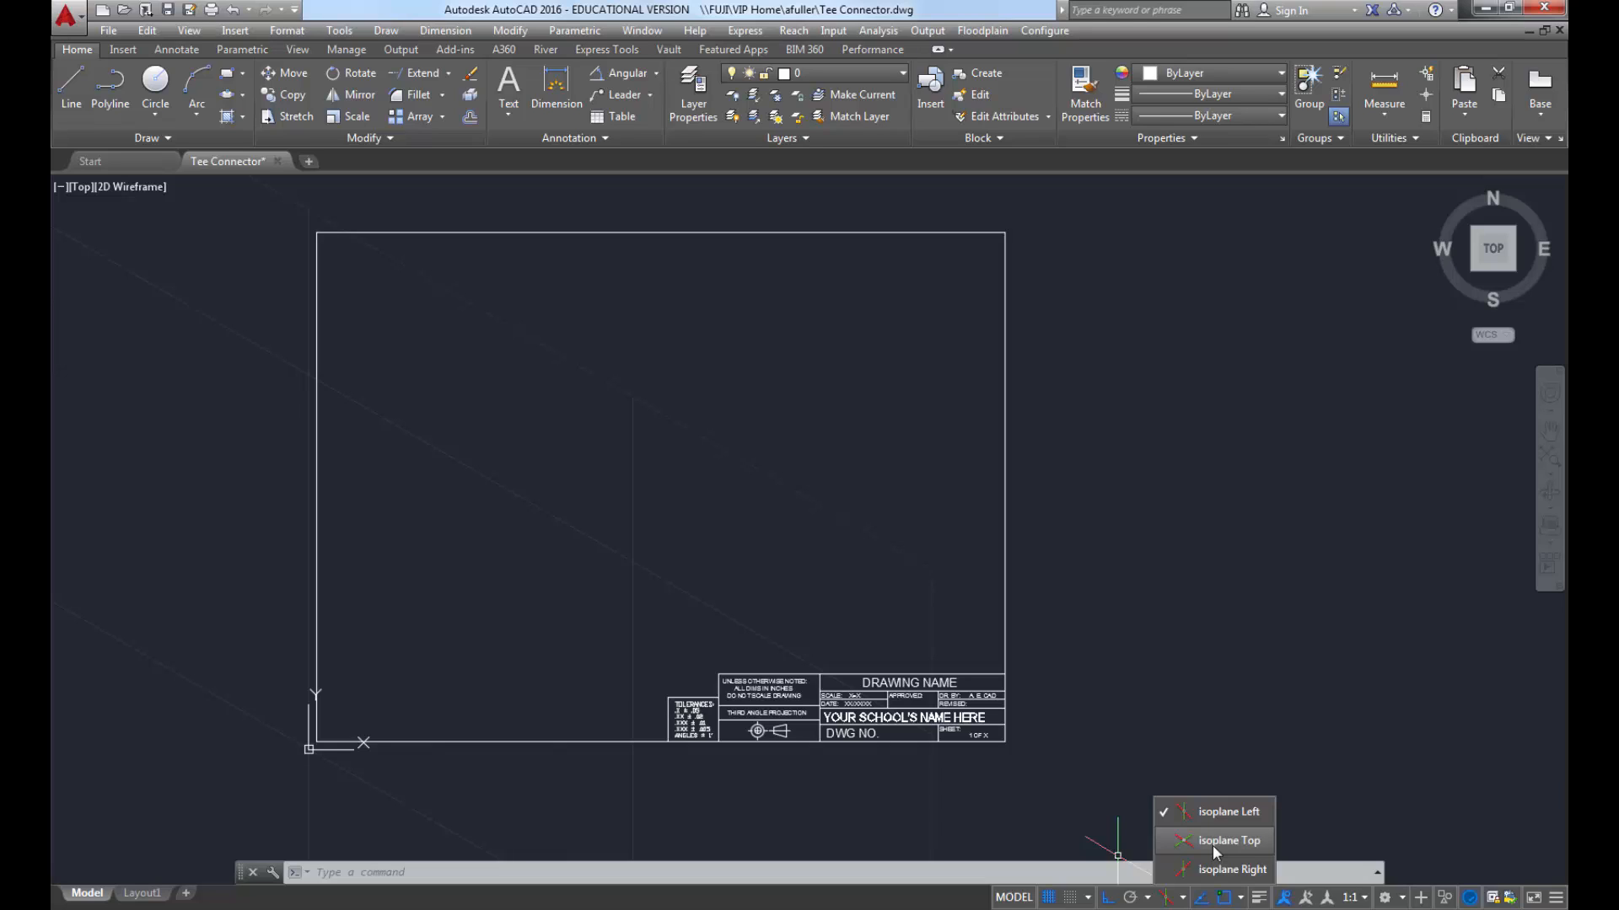
{"action": "left_click", "coordinate": [1213, 843]}
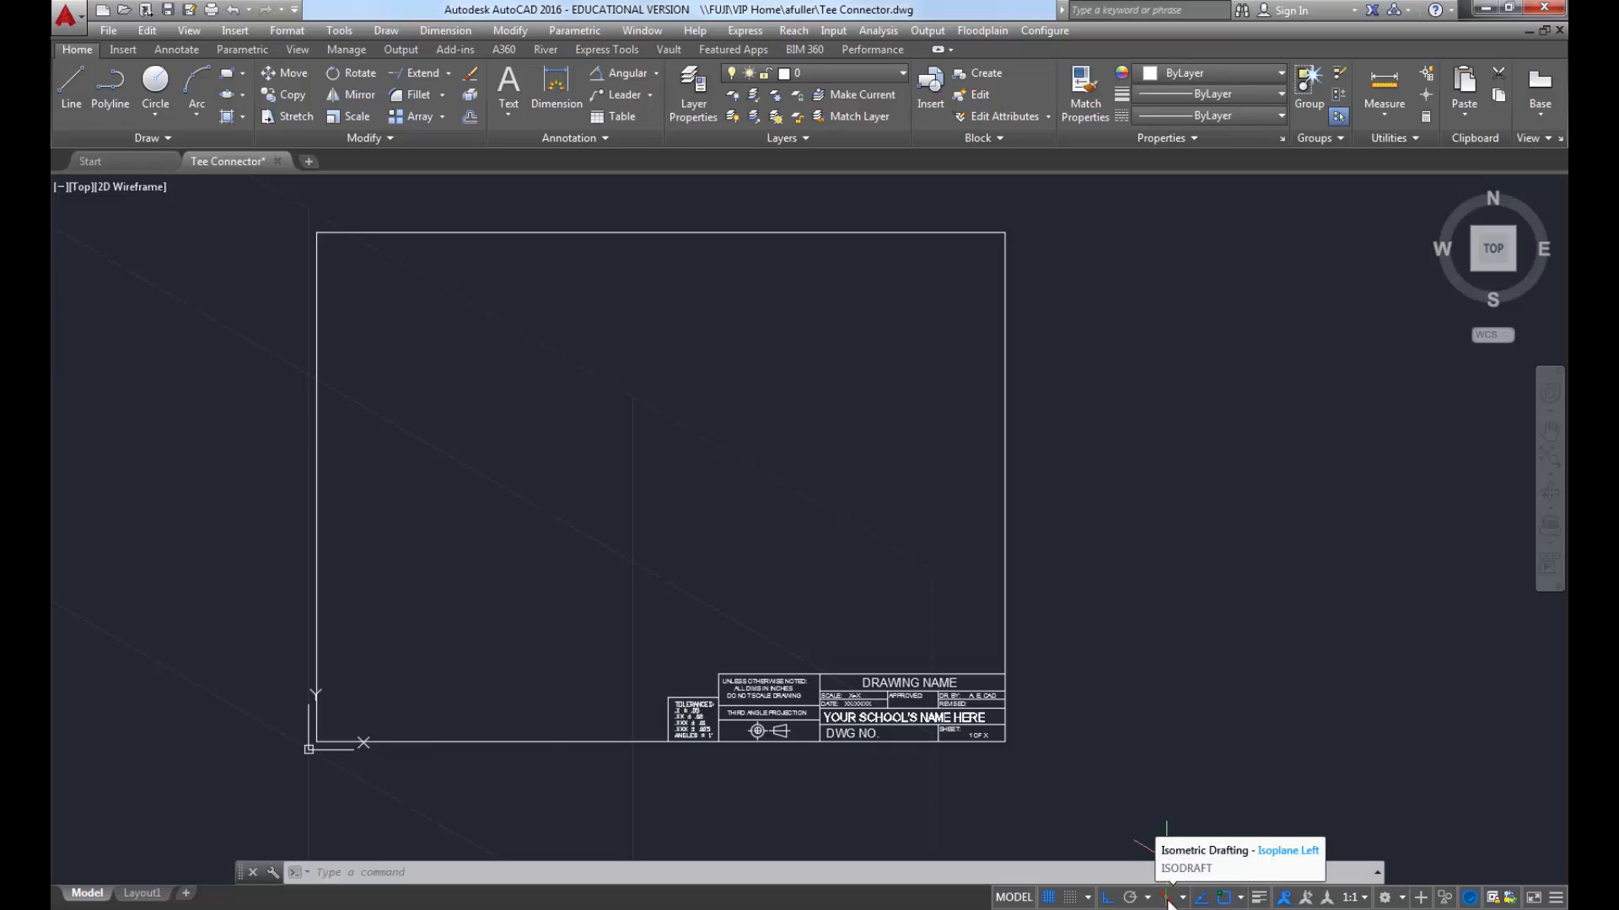
{"action": "left_click", "coordinate": [1167, 899]}
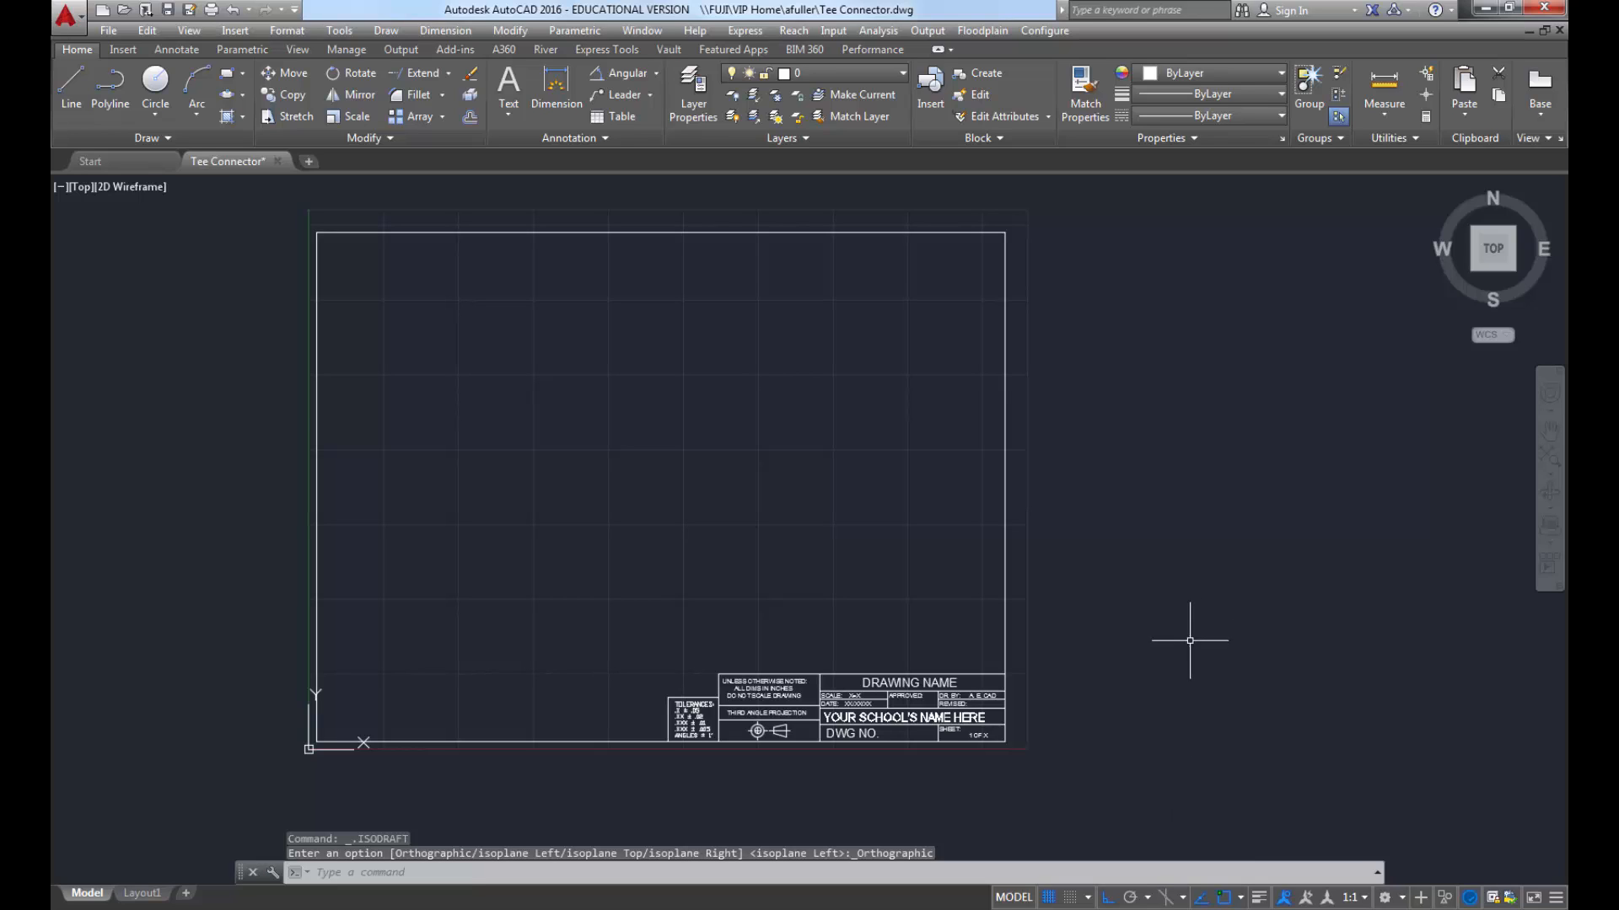
Step: Turn off the grid display and turn on isometric drafting with the left isoplane
{"action": "left_click", "coordinate": [1048, 898]}
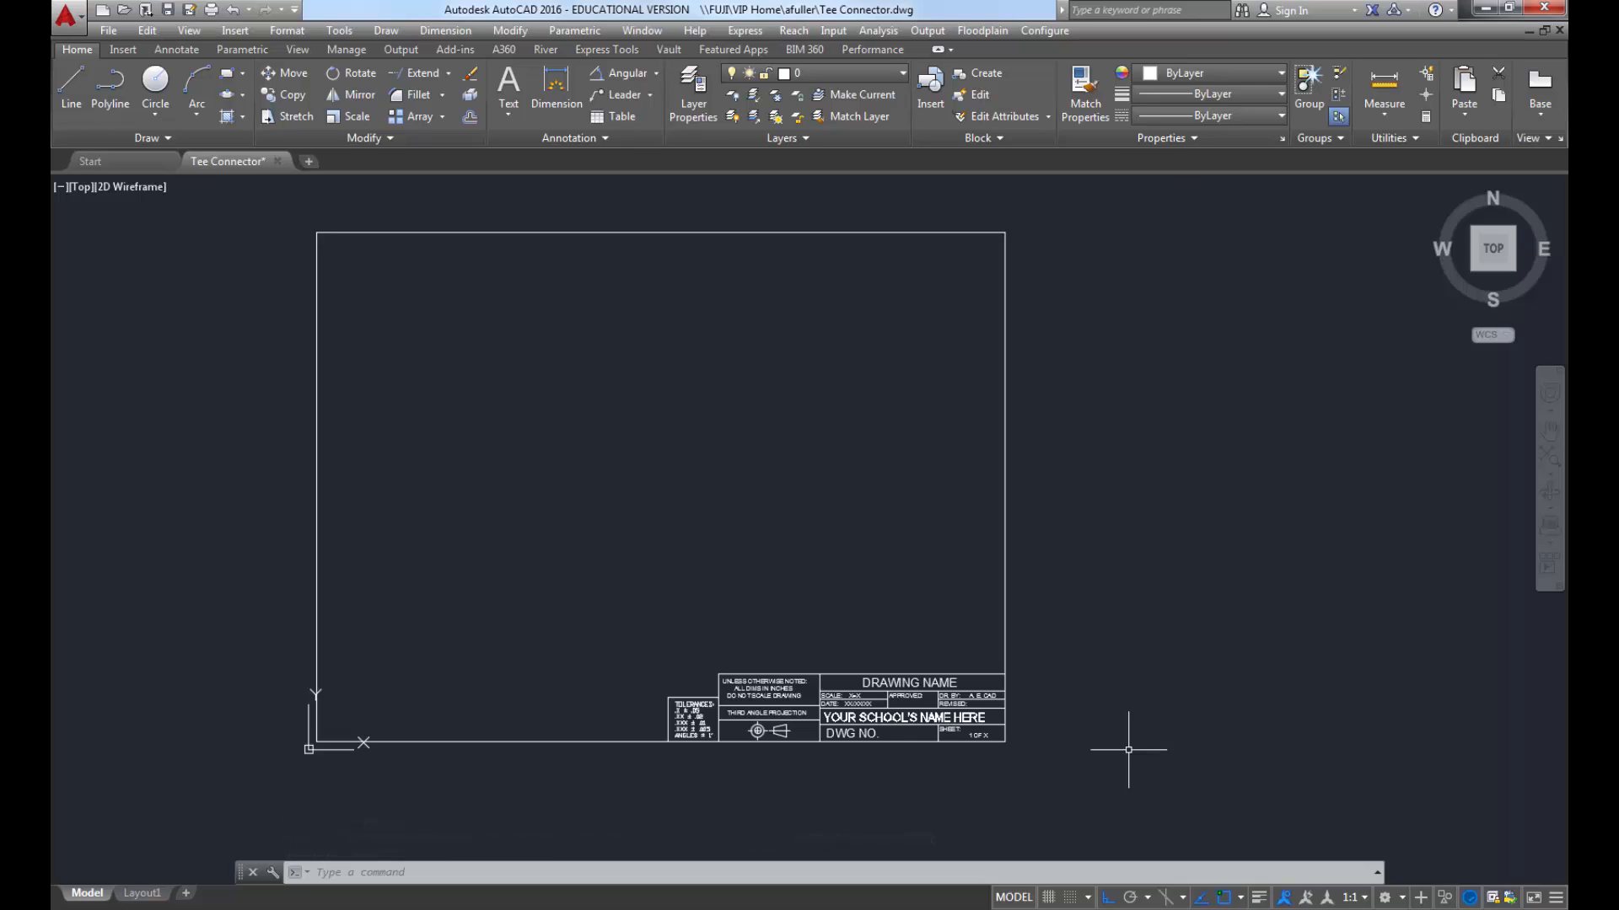
{"action": "left_click", "coordinate": [1170, 901]}
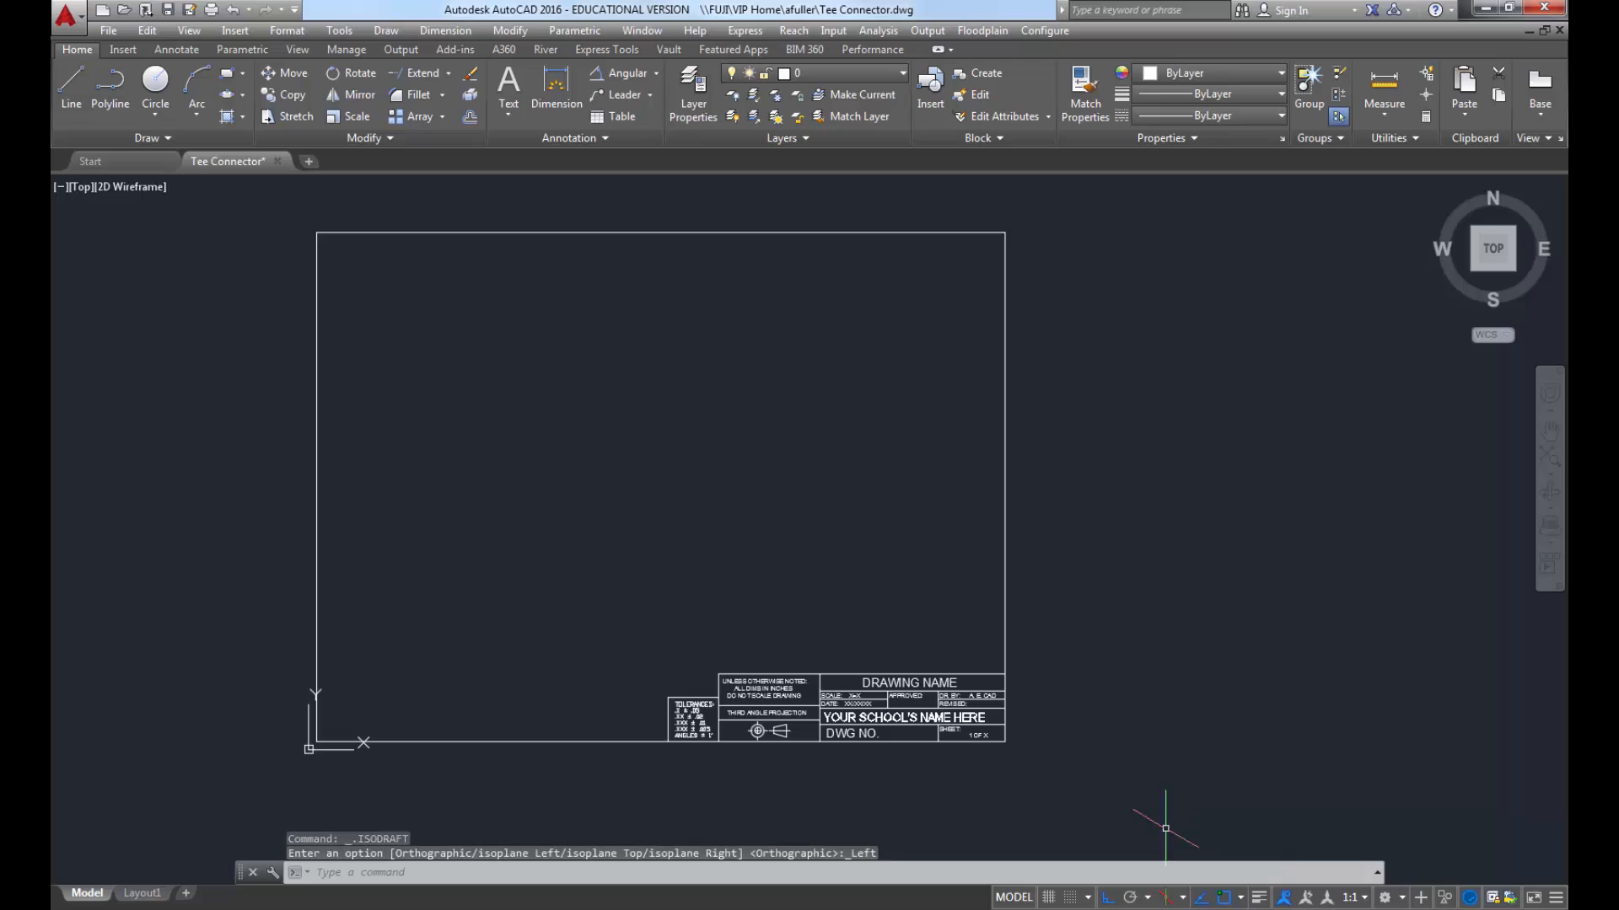
Step: Draw a 5-unit line at 30° on the top isoplane, inside the drawing border near its middle
{"action": "type", "text": "l"}
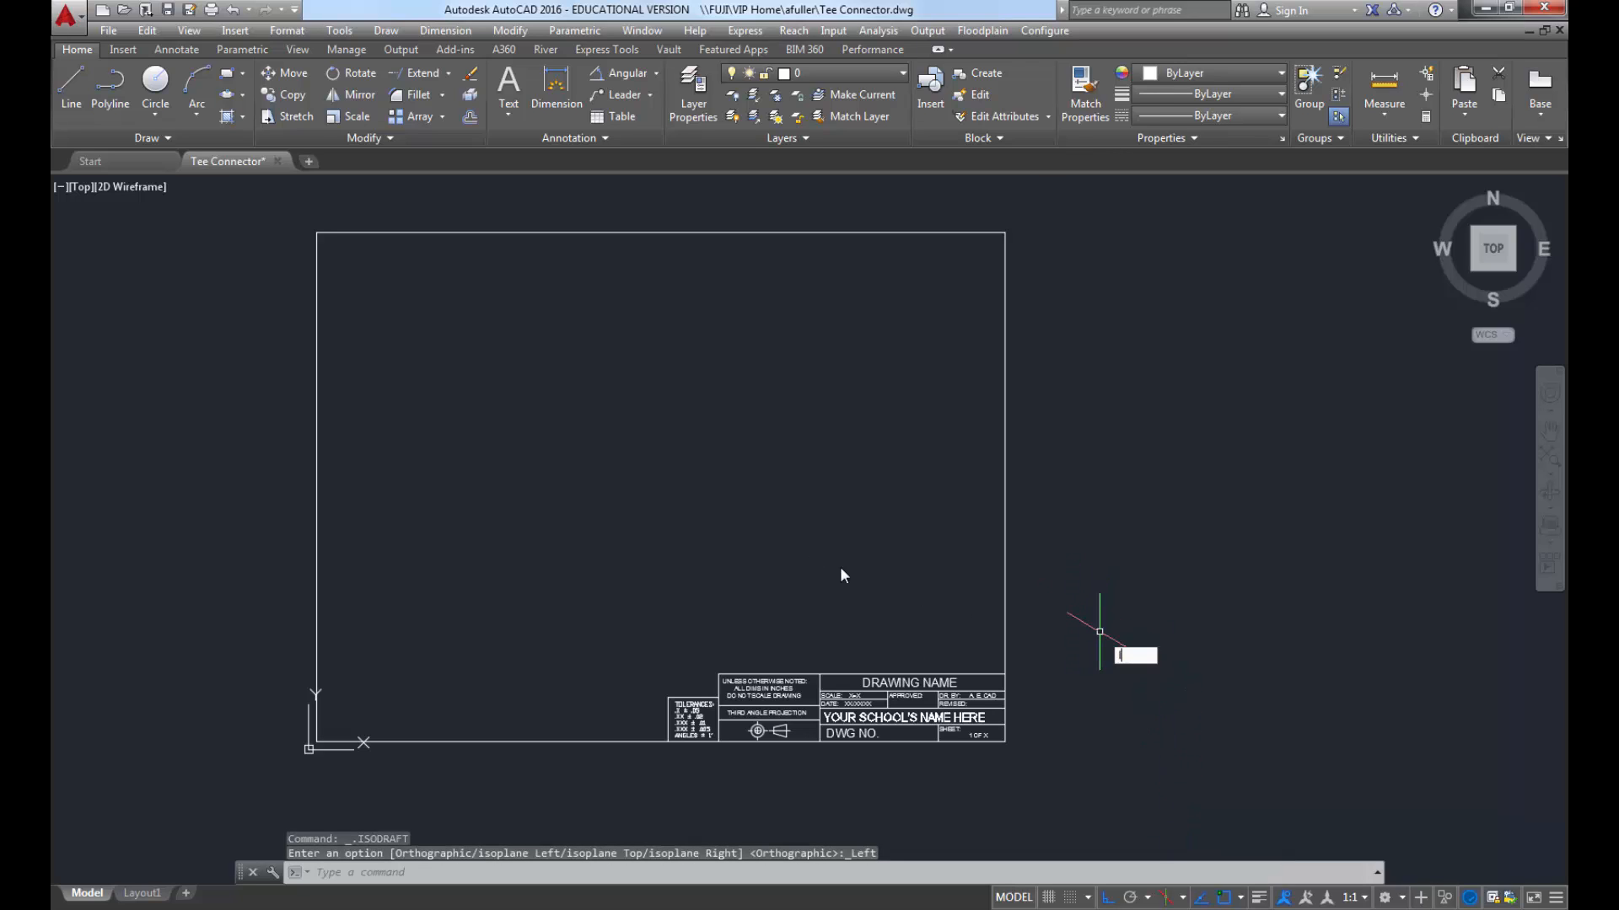
{"action": "key", "text": "Return"}
{"action": "left_click", "coordinate": [569, 491]}
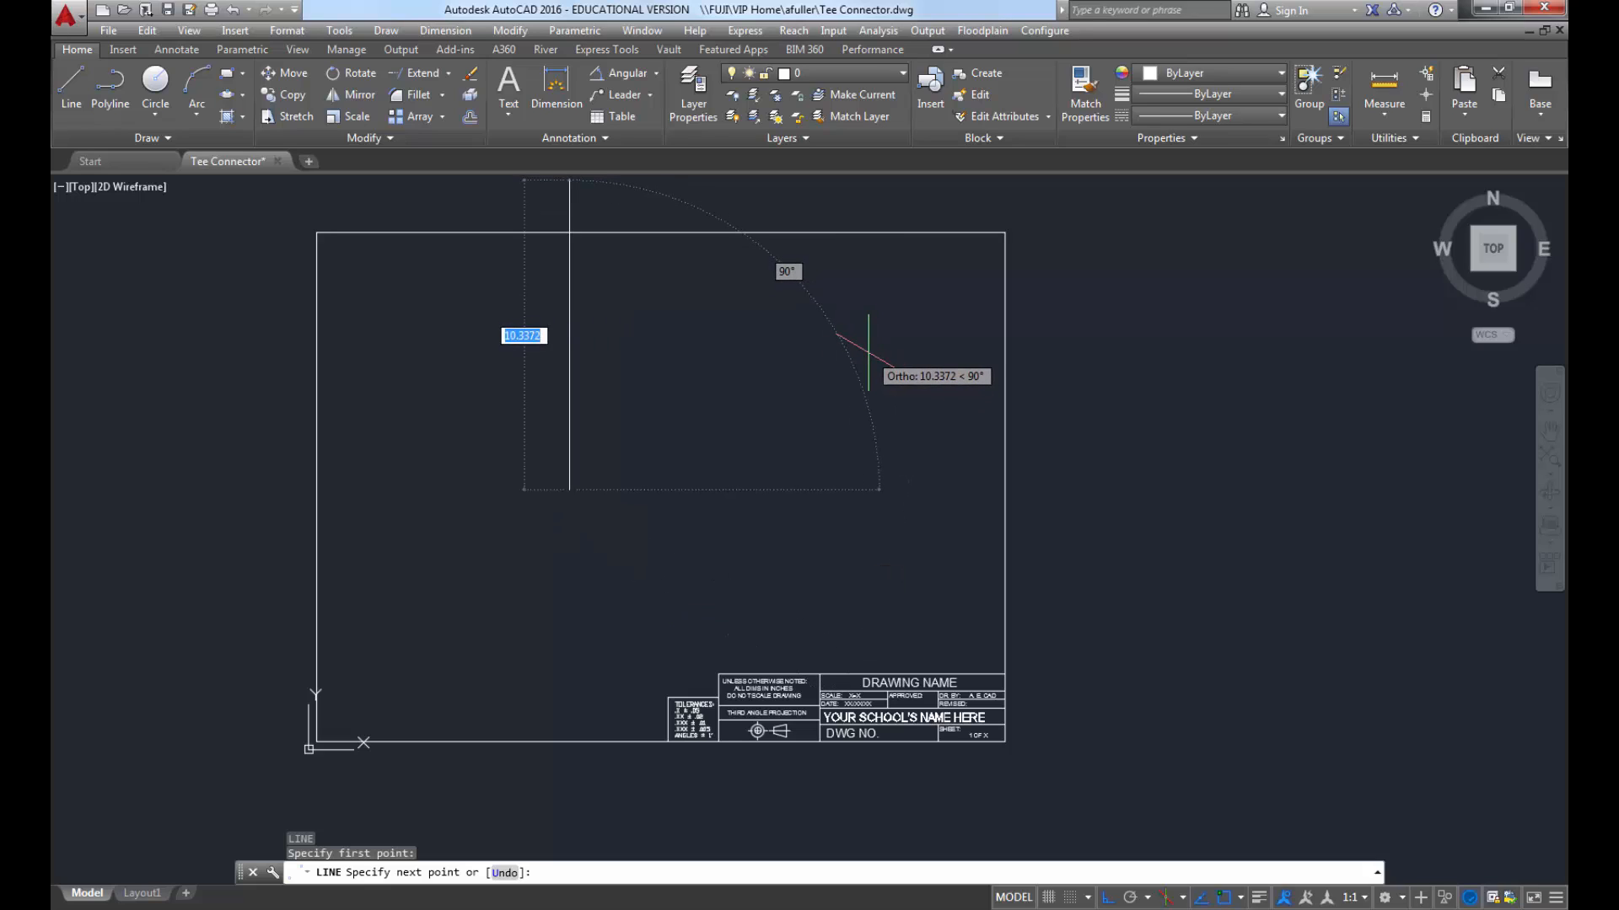
{"action": "key", "text": "F5"}
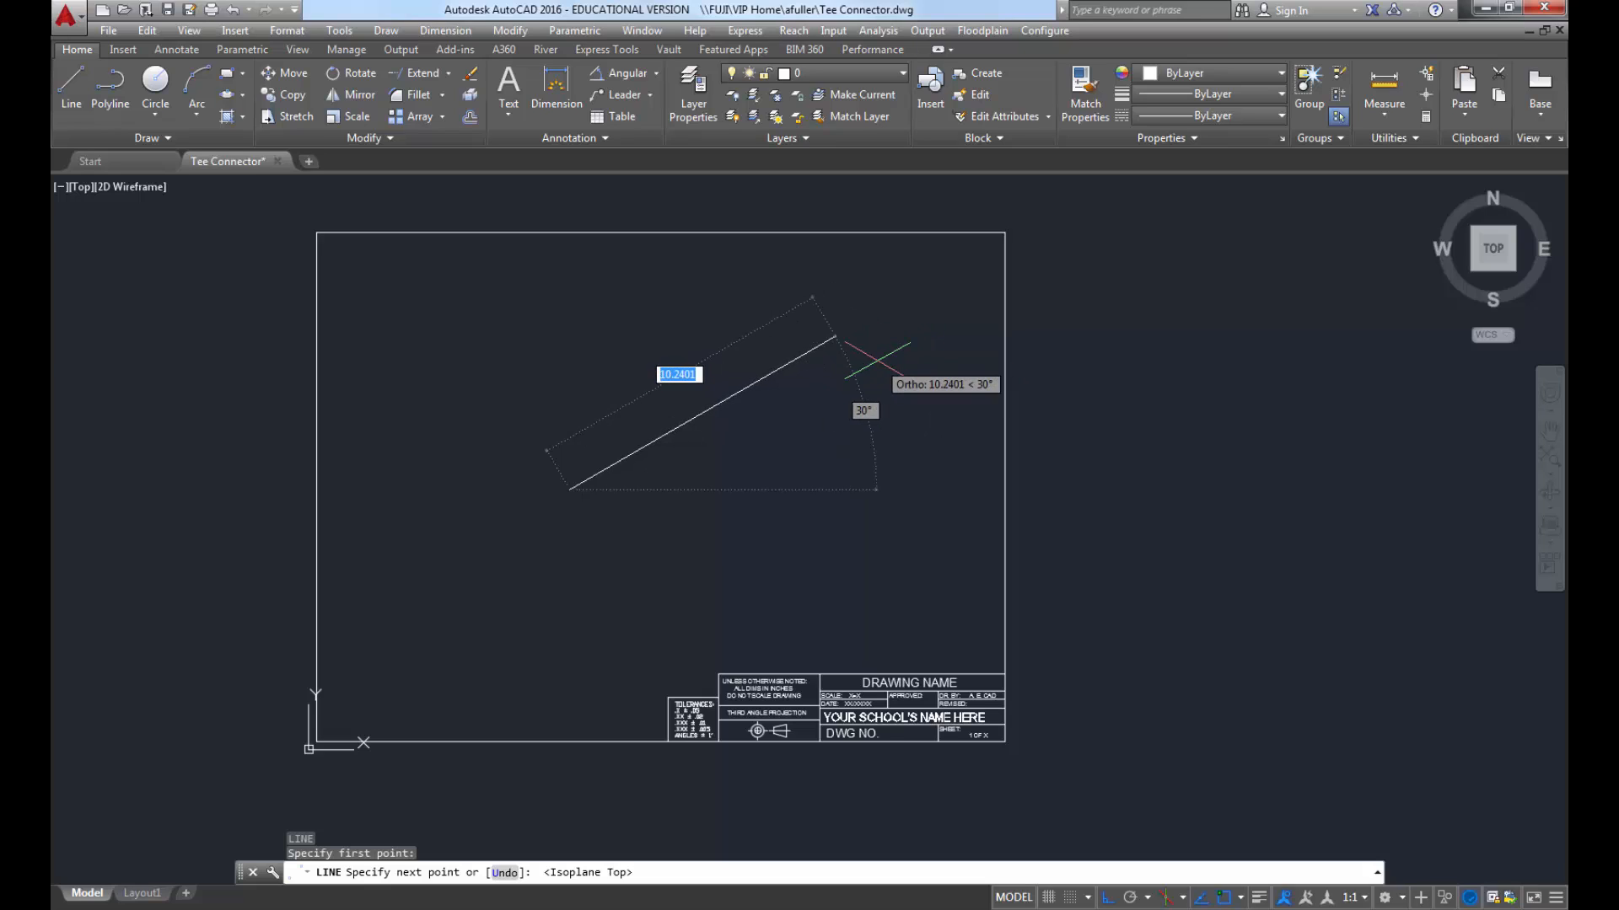
{"action": "type", "text": "5"}
{"action": "key", "text": "Return"}
{"action": "key", "text": "Return"}
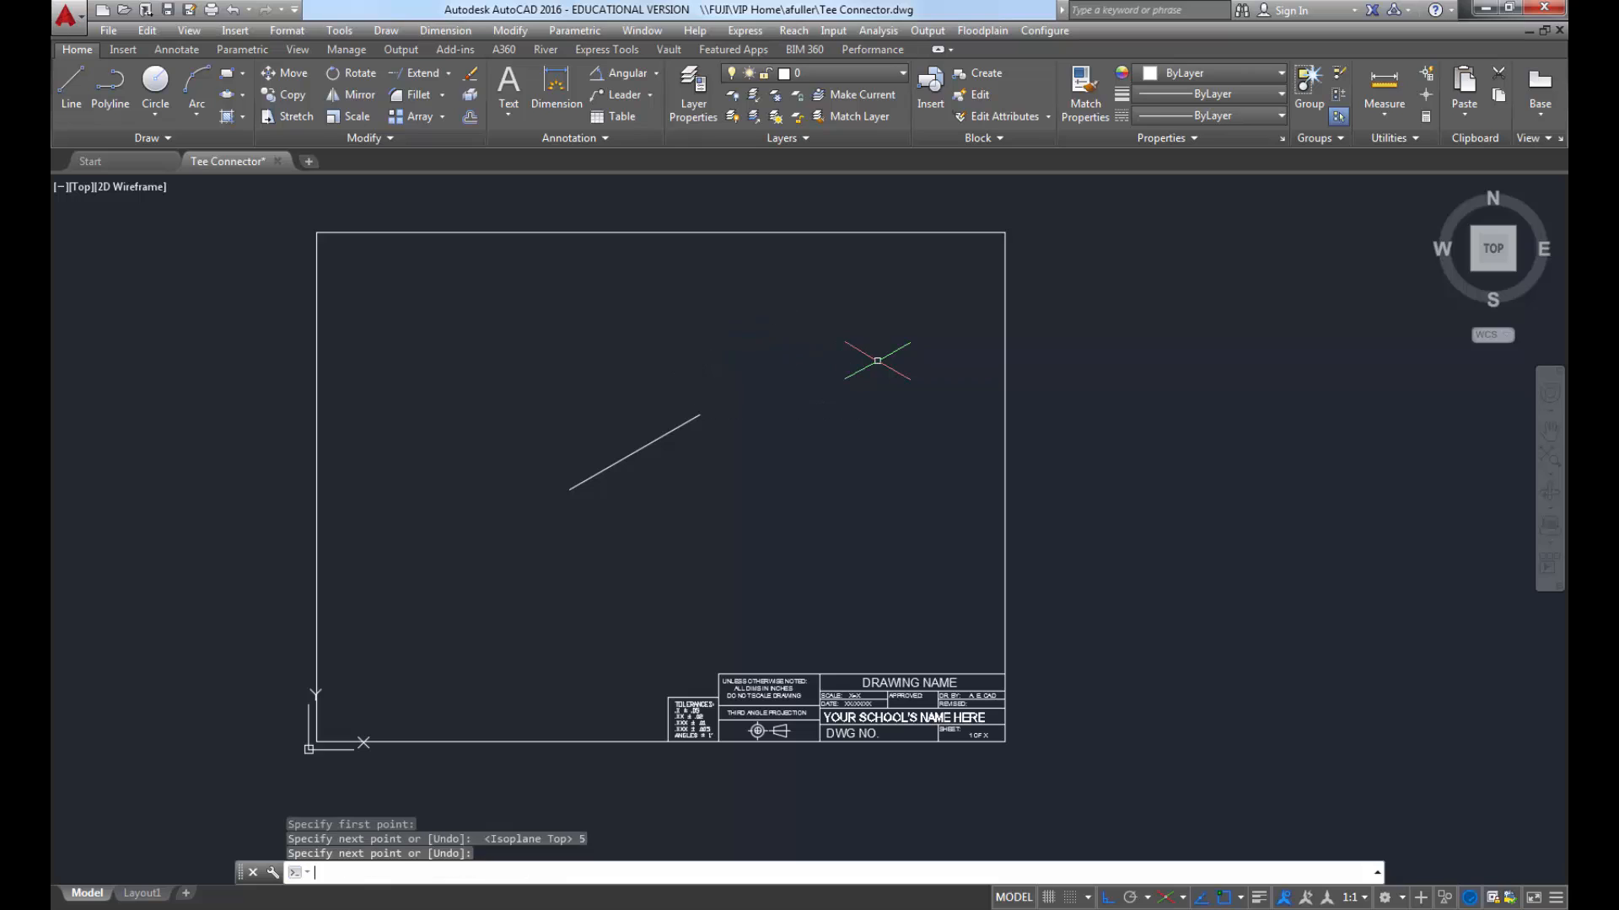
Step: Draw a 3-unit line straight down from the midpoint of the 30° line on the right isoplane
{"action": "key", "text": "Return"}
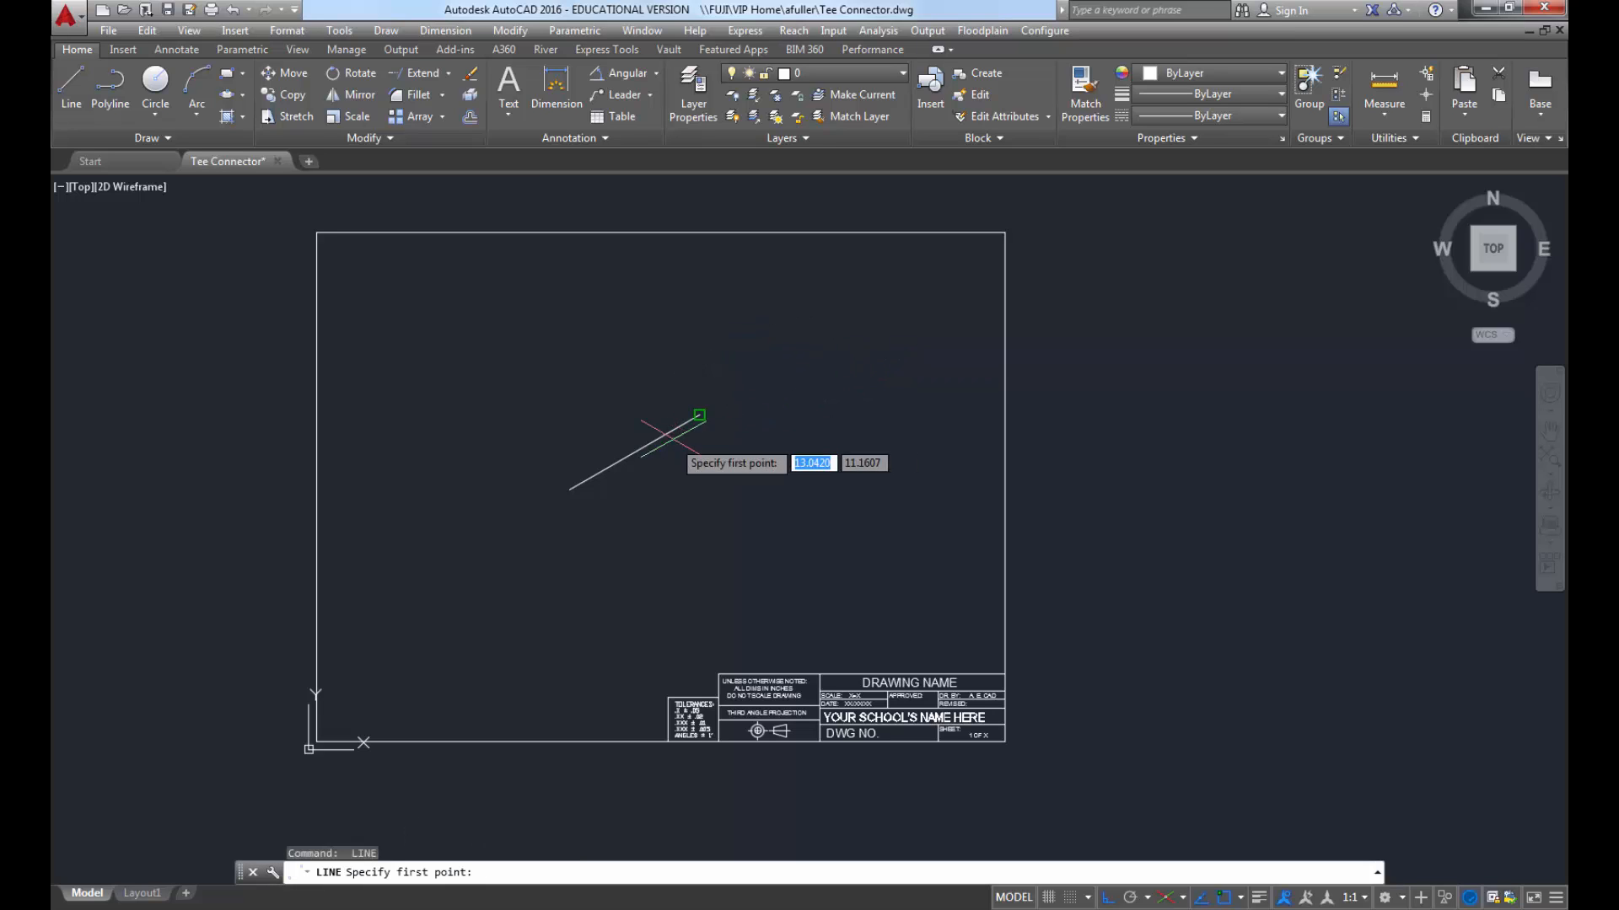
{"action": "left_click", "coordinate": [634, 452]}
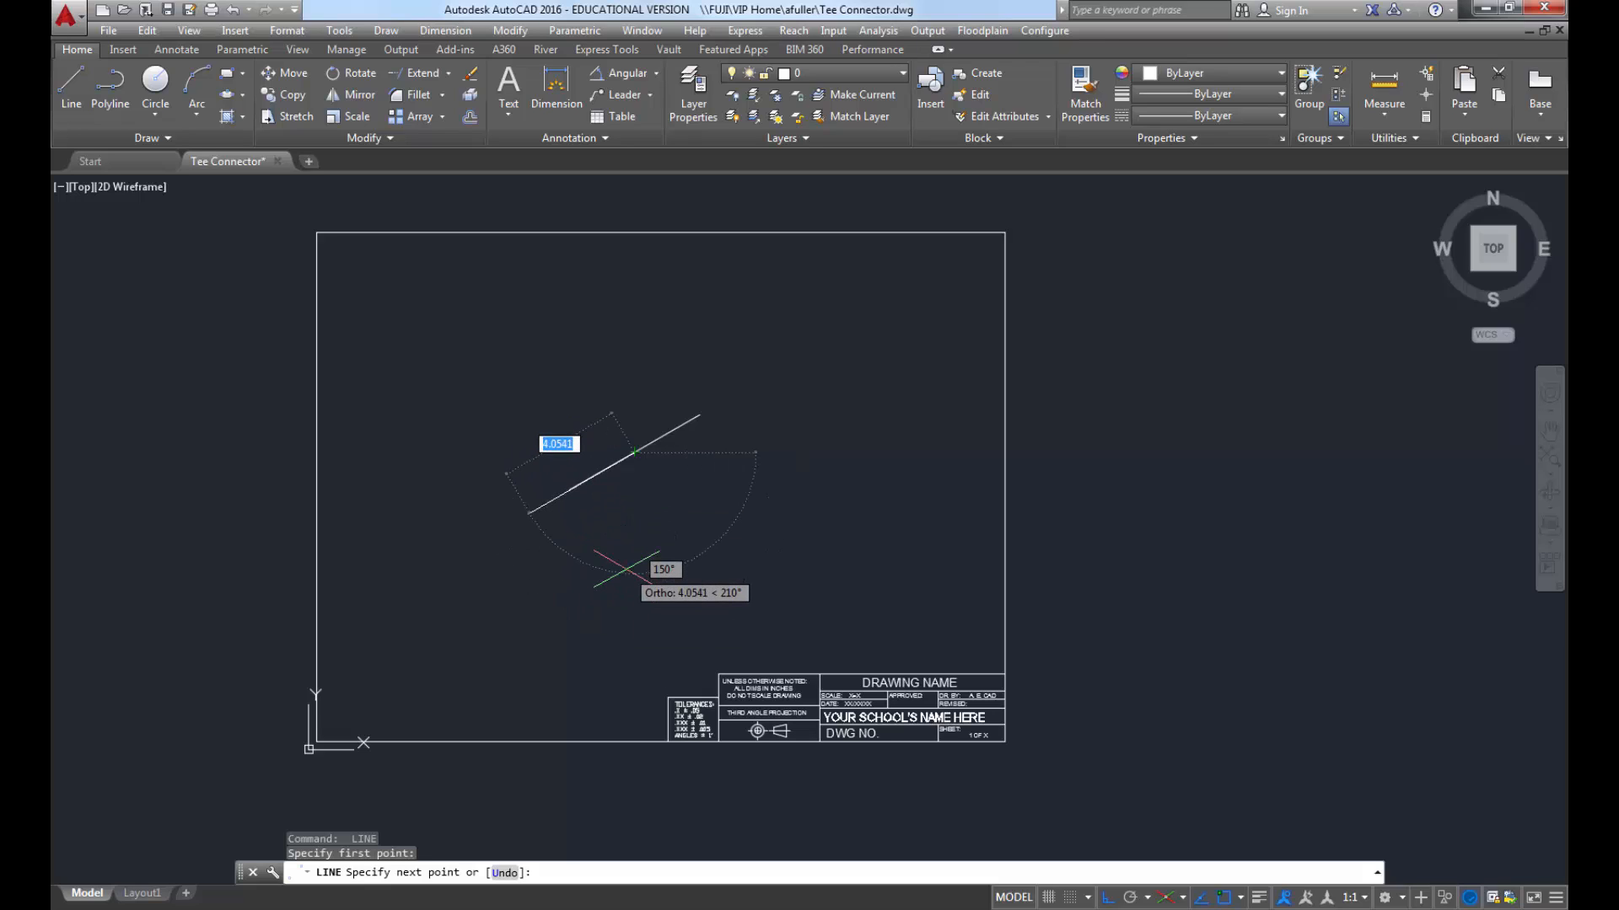
{"action": "key", "text": "F5"}
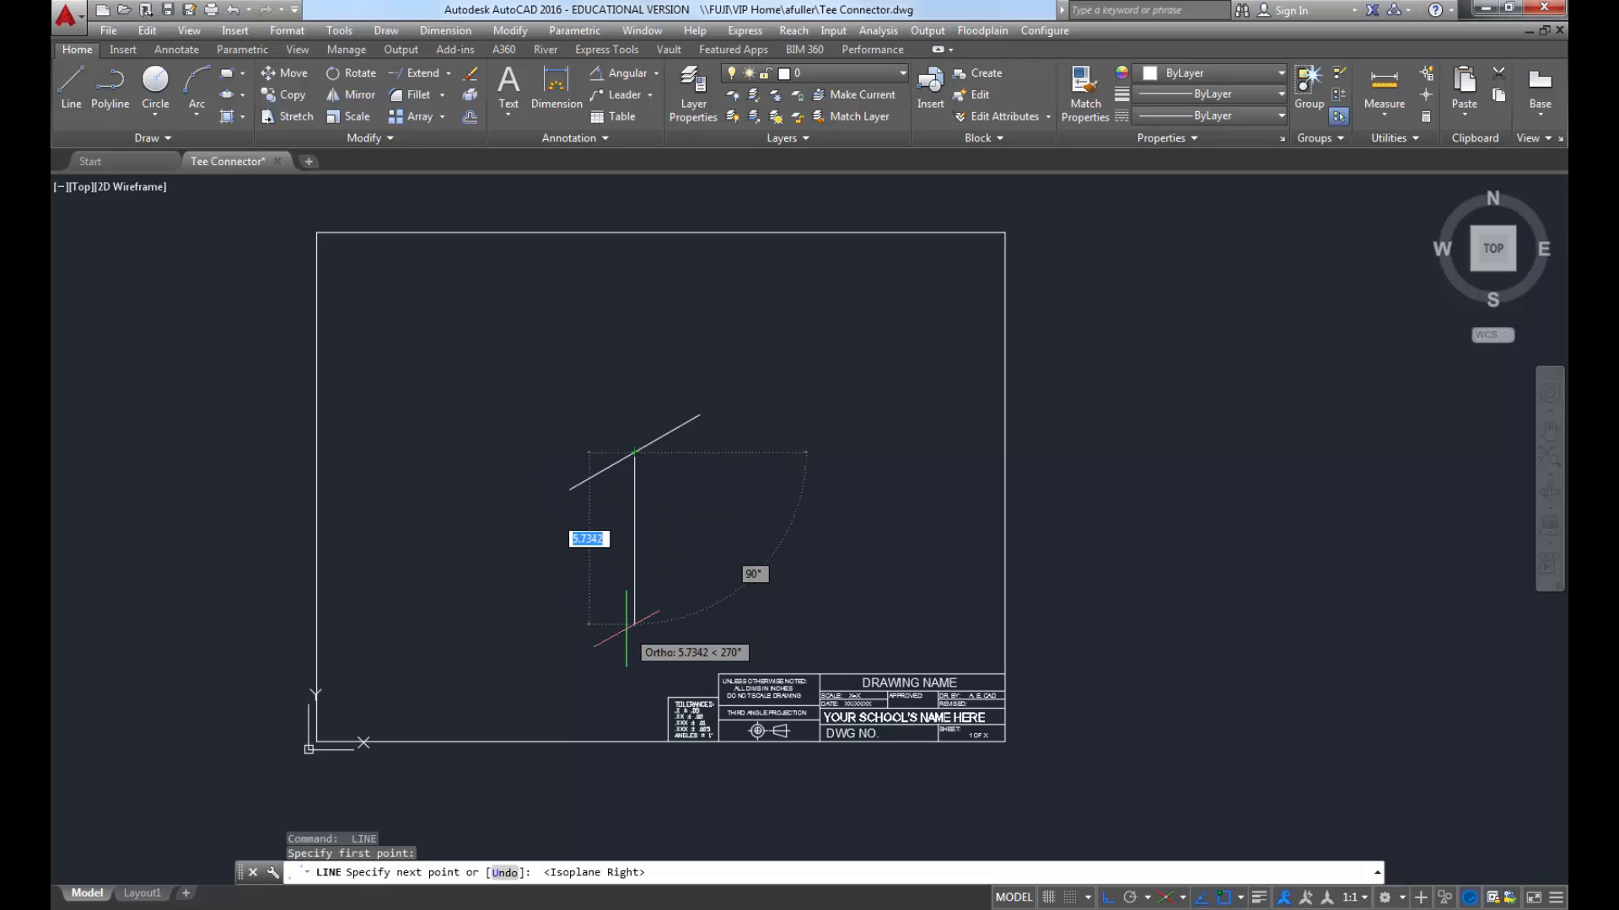
{"action": "type", "text": "3"}
{"action": "key", "text": "Return"}
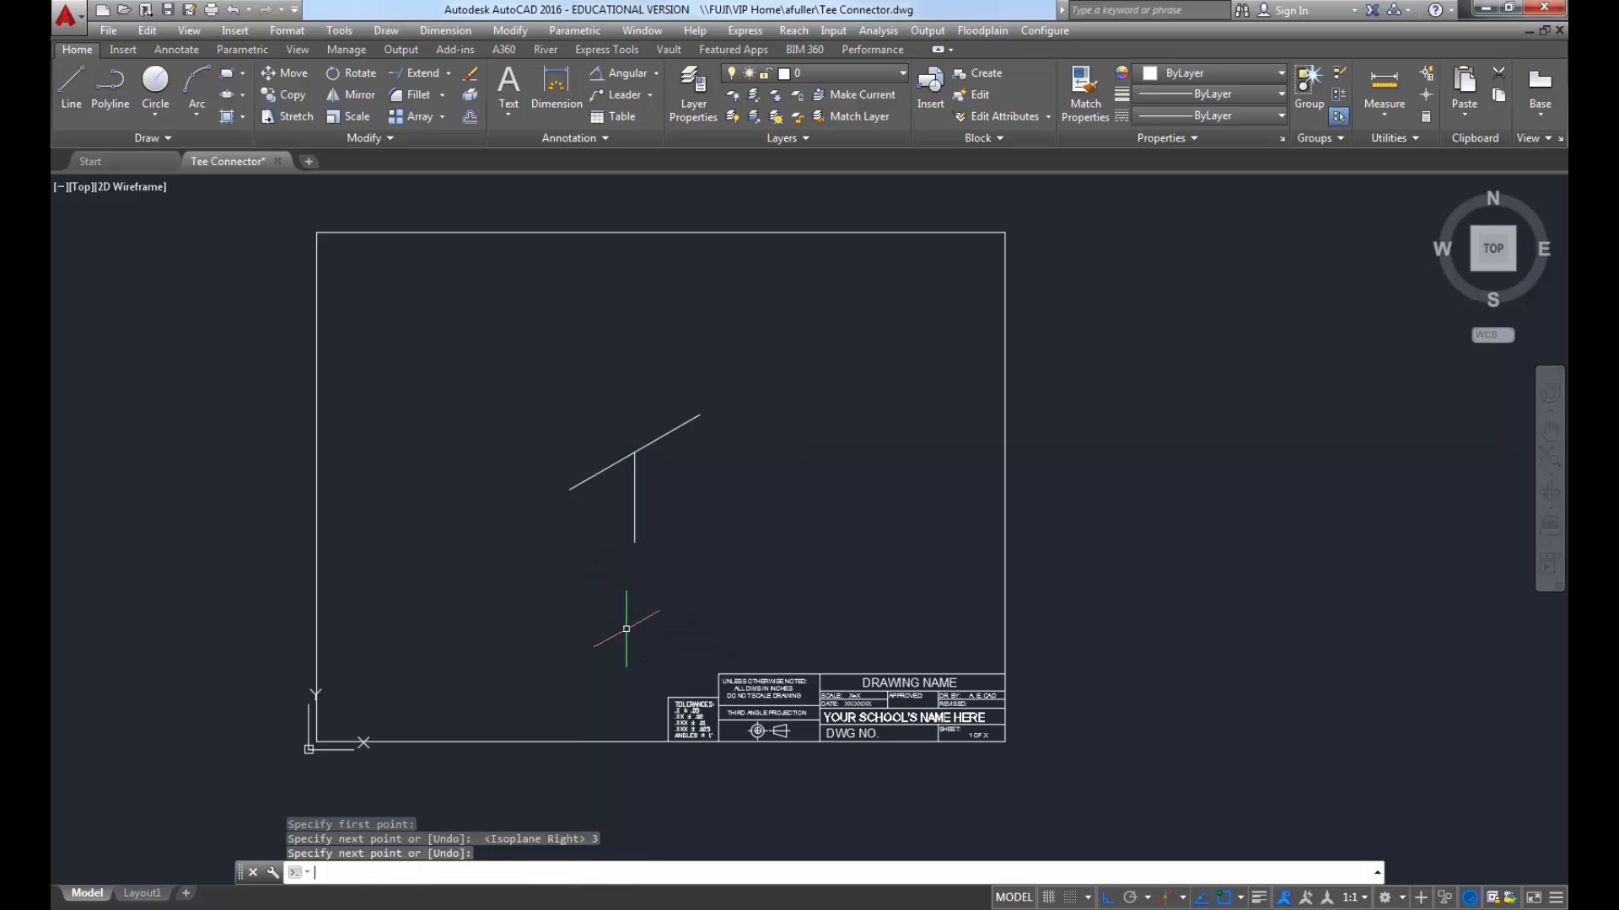
Step: Switch to the PowerPoint slide show and review the Tee Connector instructions for the isometric lines and isocircles
{"action": "scroll", "coordinate": [534, 558], "scroll_direction": "up", "scroll_amount": 2}
{"action": "mouse_move", "coordinate": [562, 542]}
{"action": "middle_mouse_down"}
{"action": "mouse_move", "coordinate": [520, 582]}
{"action": "mouse_move", "coordinate": [509, 625]}
{"action": "mouse_move", "coordinate": [522, 643]}
{"action": "middle_mouse_up"}
{"action": "scroll", "coordinate": [545, 602], "scroll_direction": "up", "scroll_amount": 2}
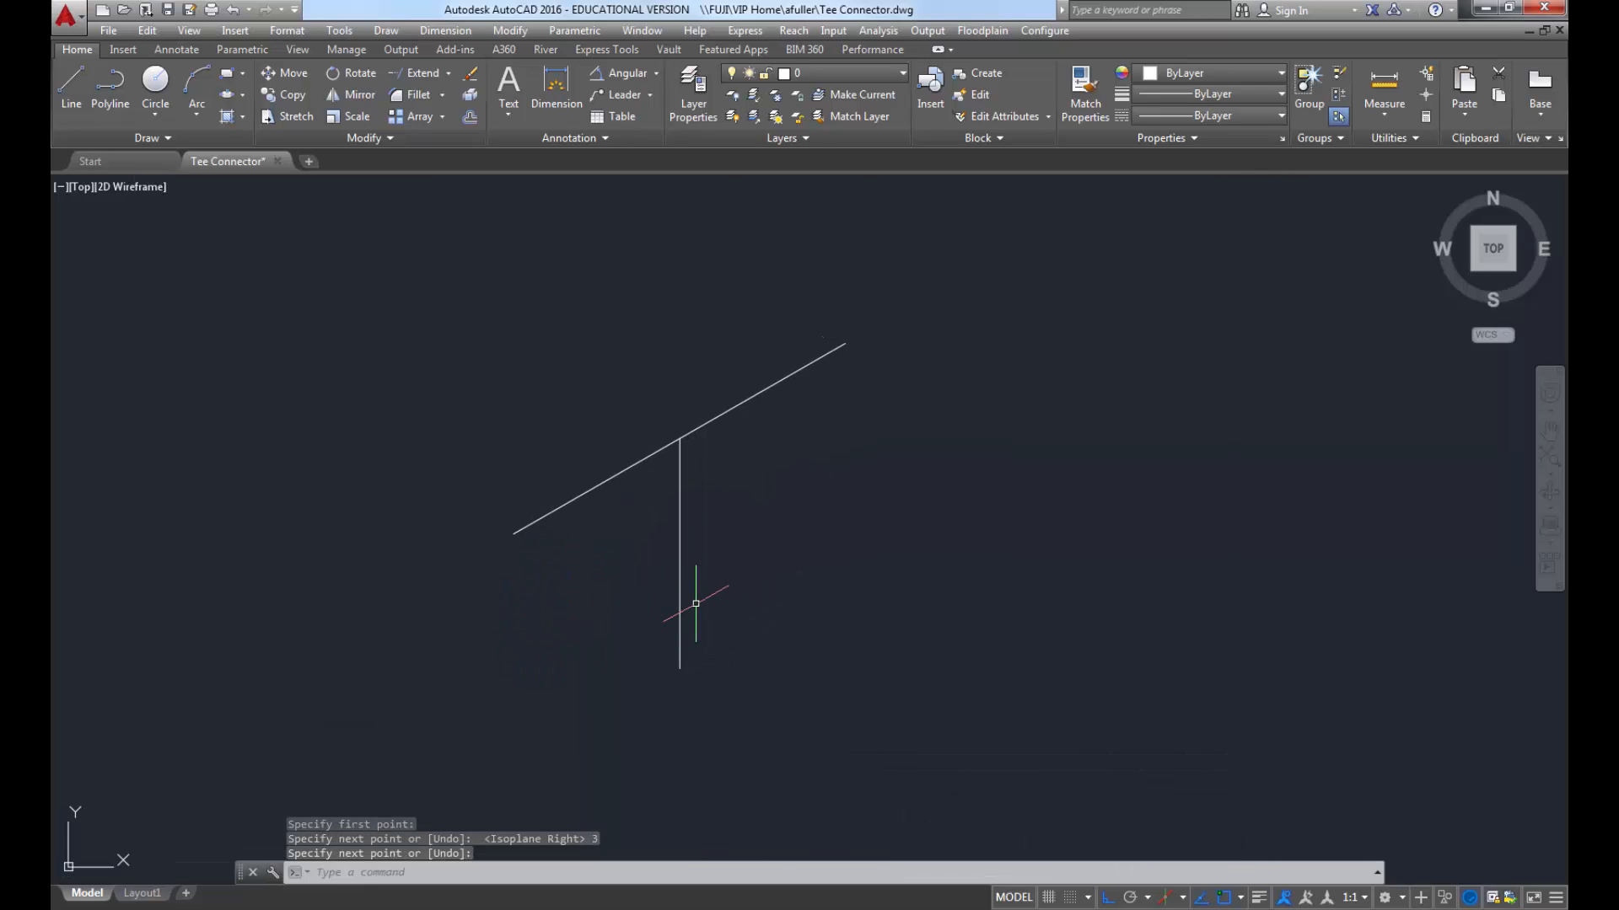
{"action": "key", "text": "alt+Tab"}
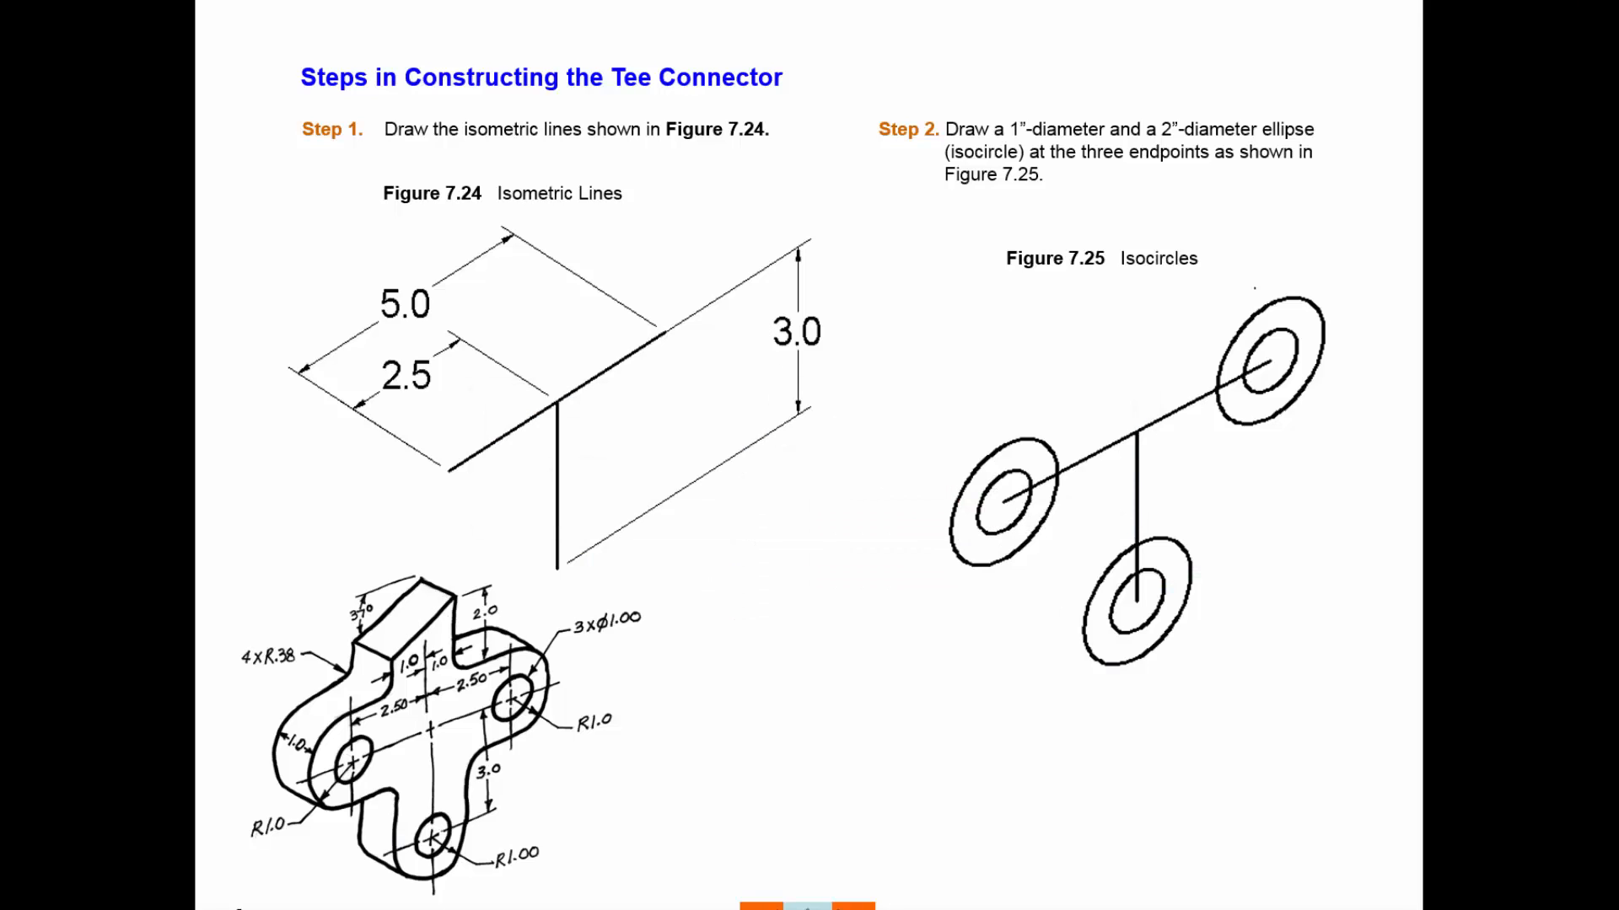
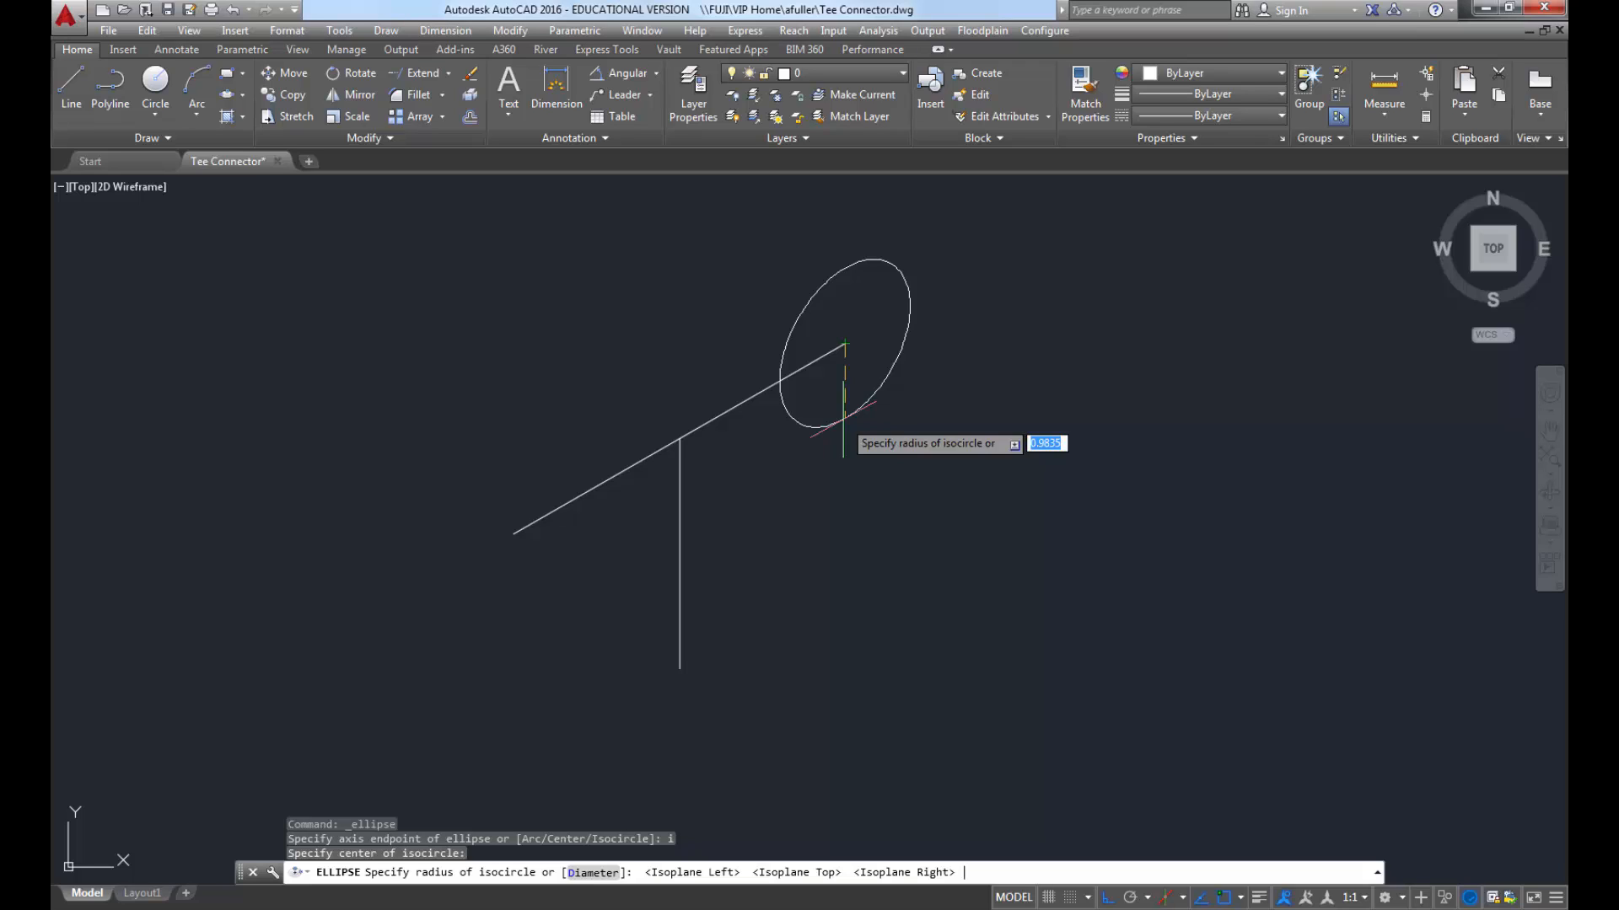
Step: Draw a 1-unit-diameter isocircle on the right isoplane, centred on the upper endpoint of the 30° line
{"action": "type", "text": "d"}
{"action": "key", "text": "Return"}
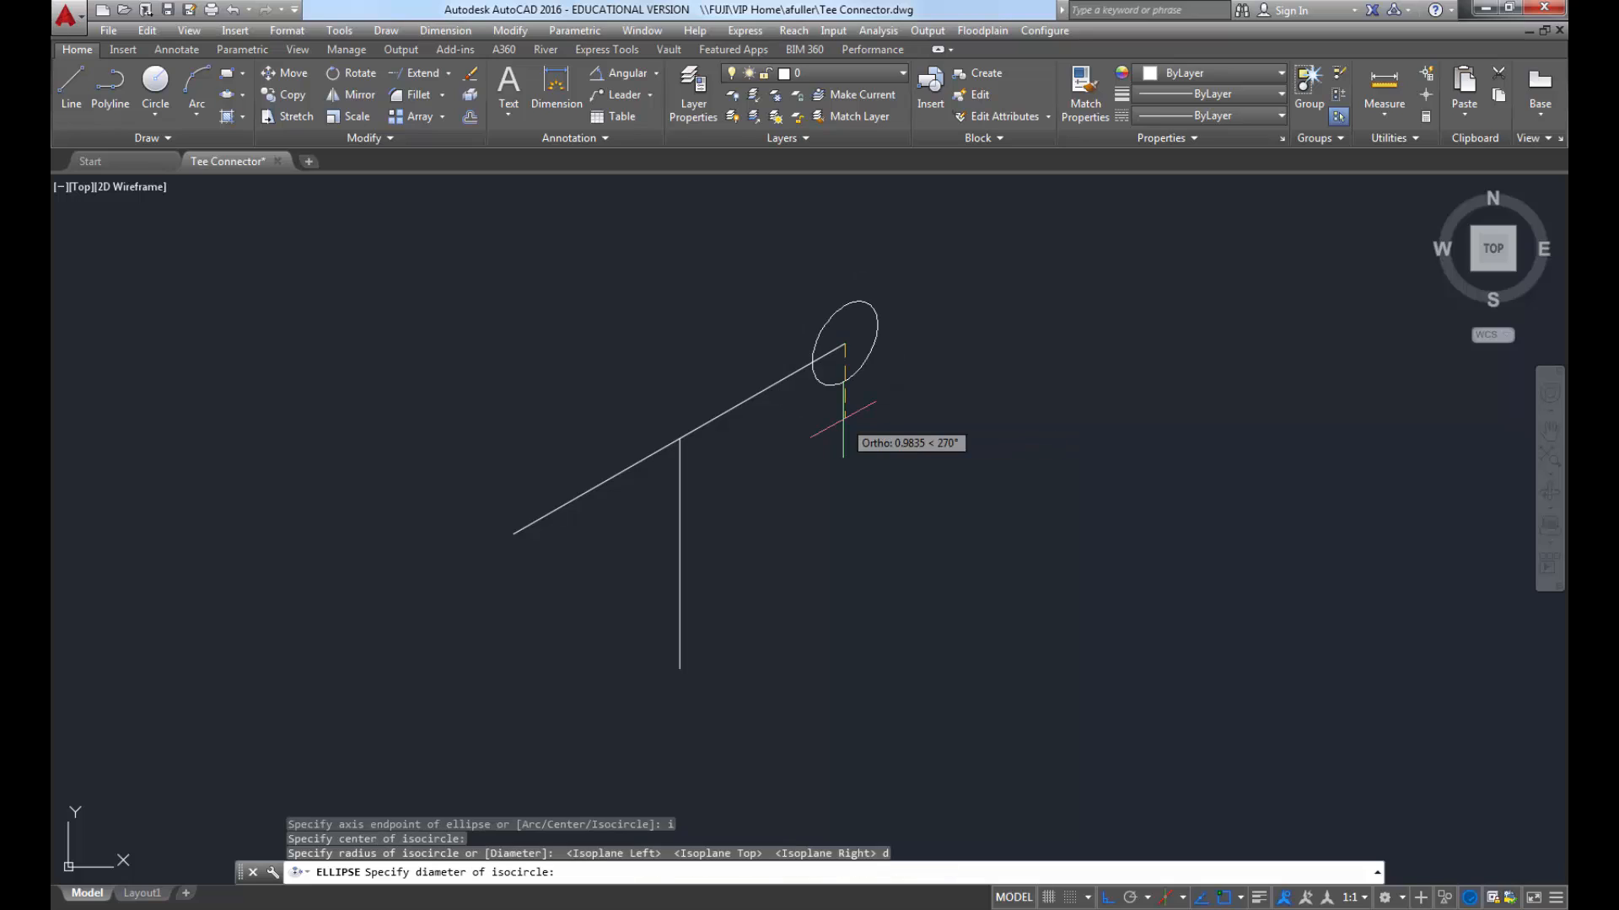
{"action": "type", "text": "1"}
{"action": "key", "text": "Return"}
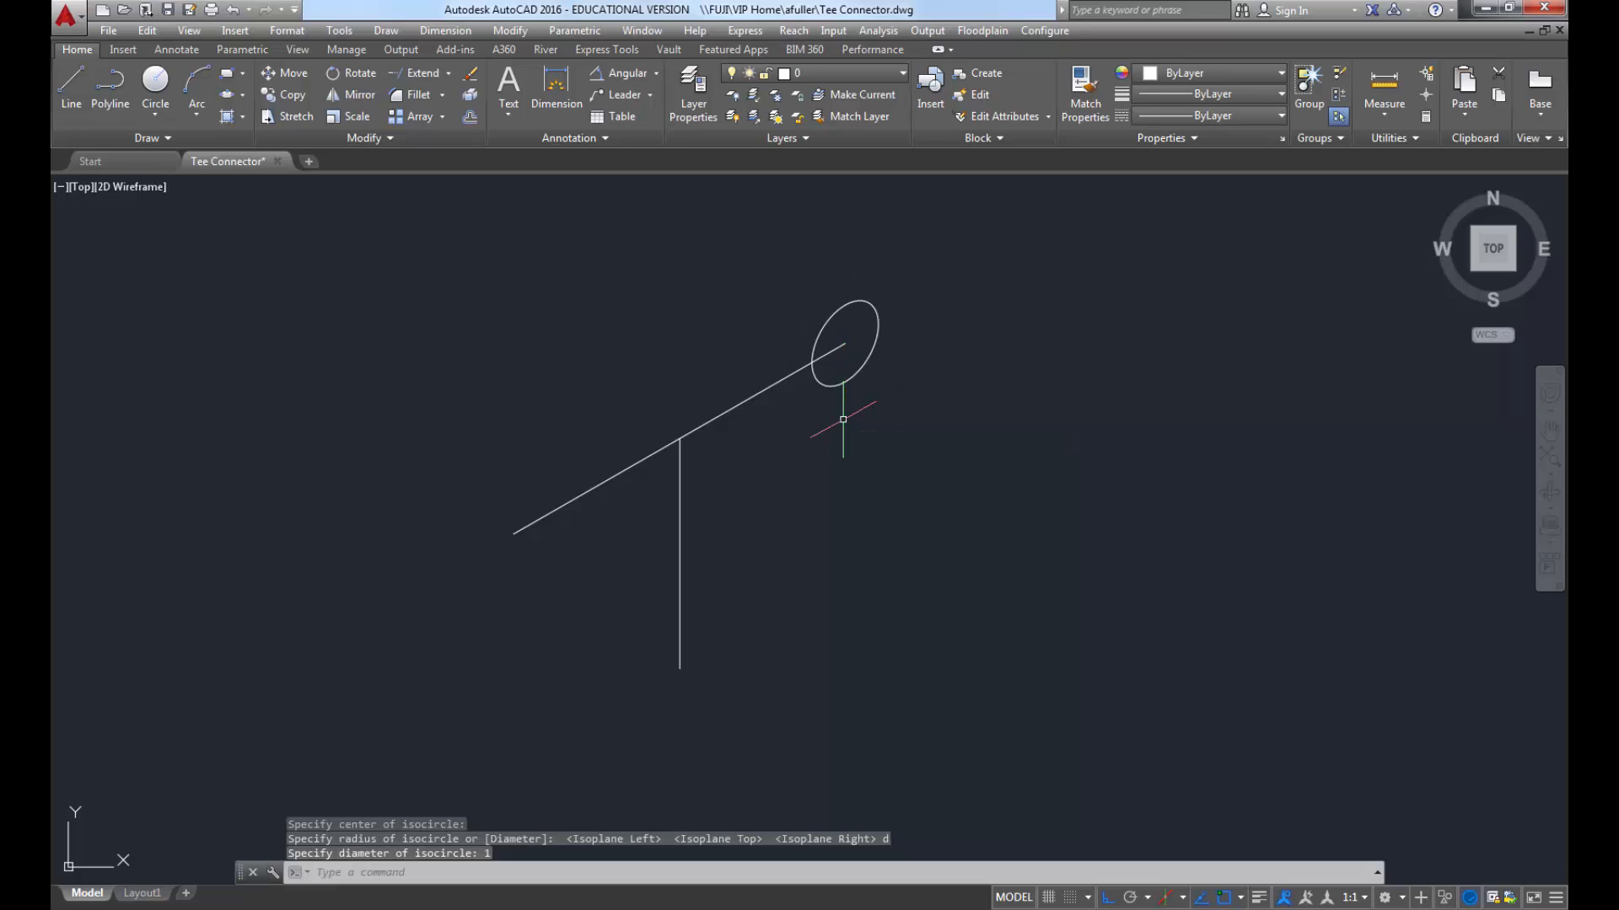
Step: Draw a concentric isocircle with a 2-unit diameter at the same upper endpoint of the 30° line
{"action": "left_click", "coordinate": [227, 100]}
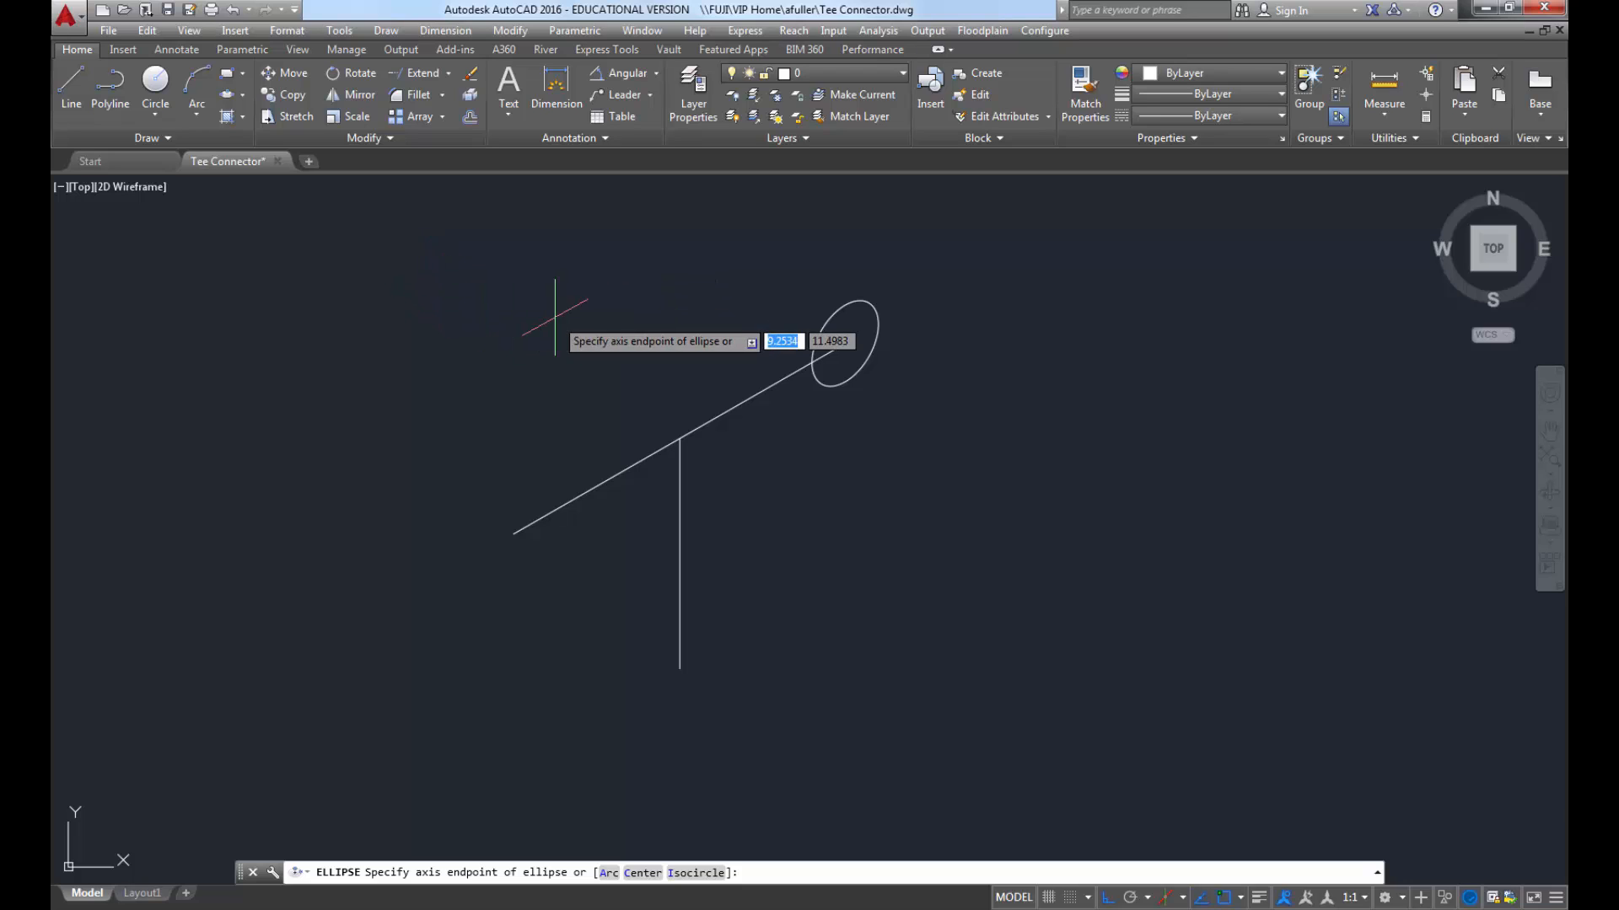
{"action": "type", "text": "i"}
{"action": "key", "text": "Return"}
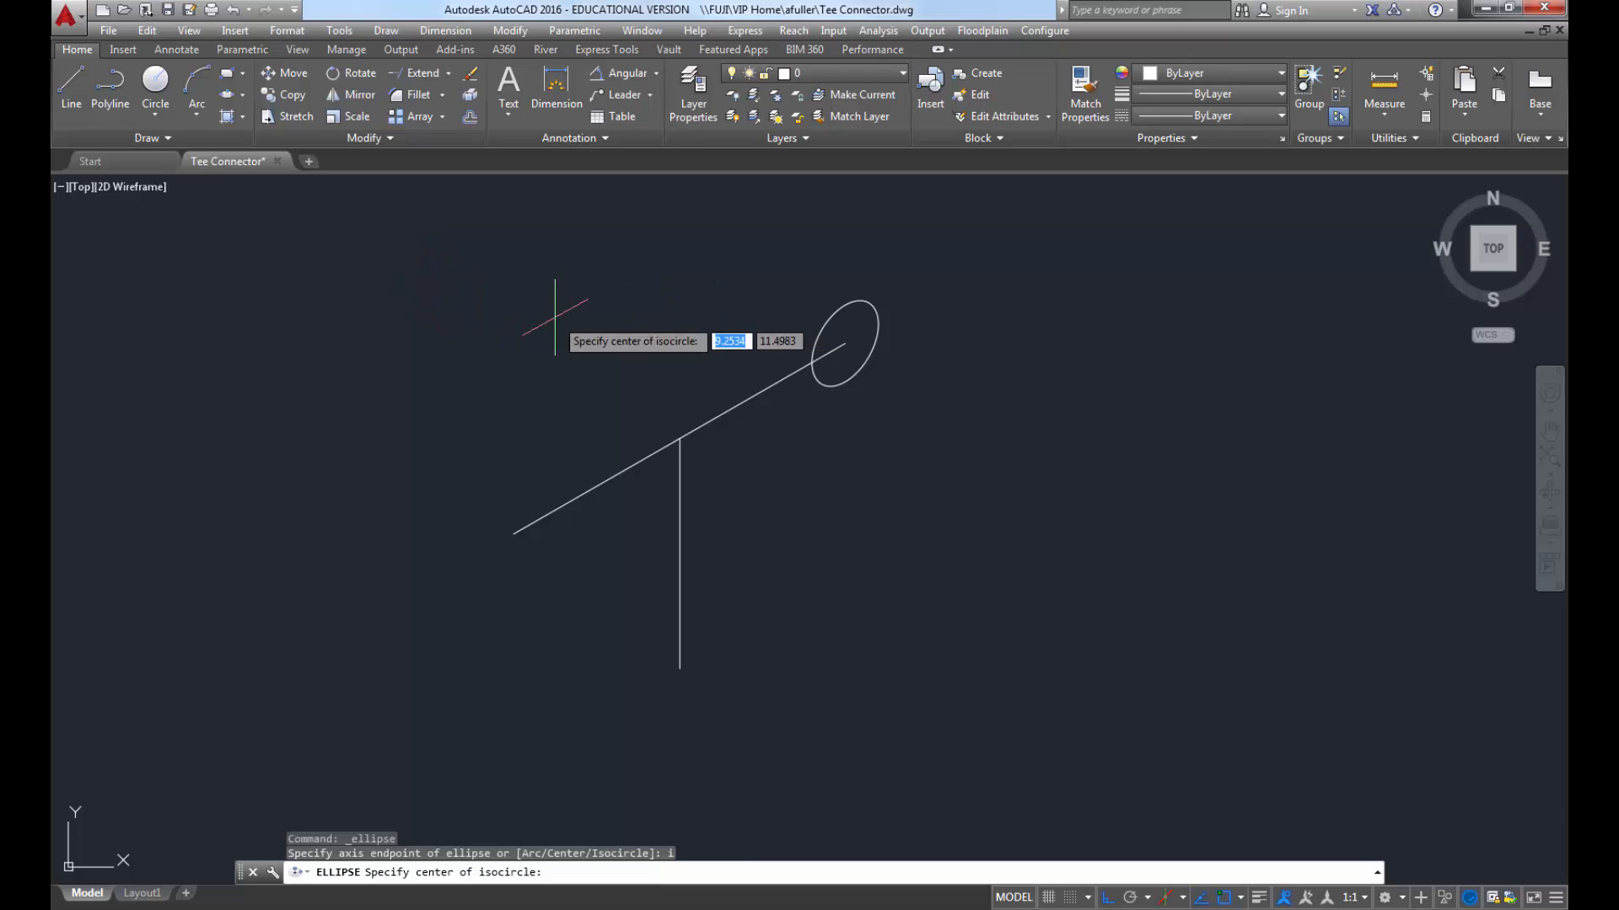
{"action": "left_click", "coordinate": [845, 344]}
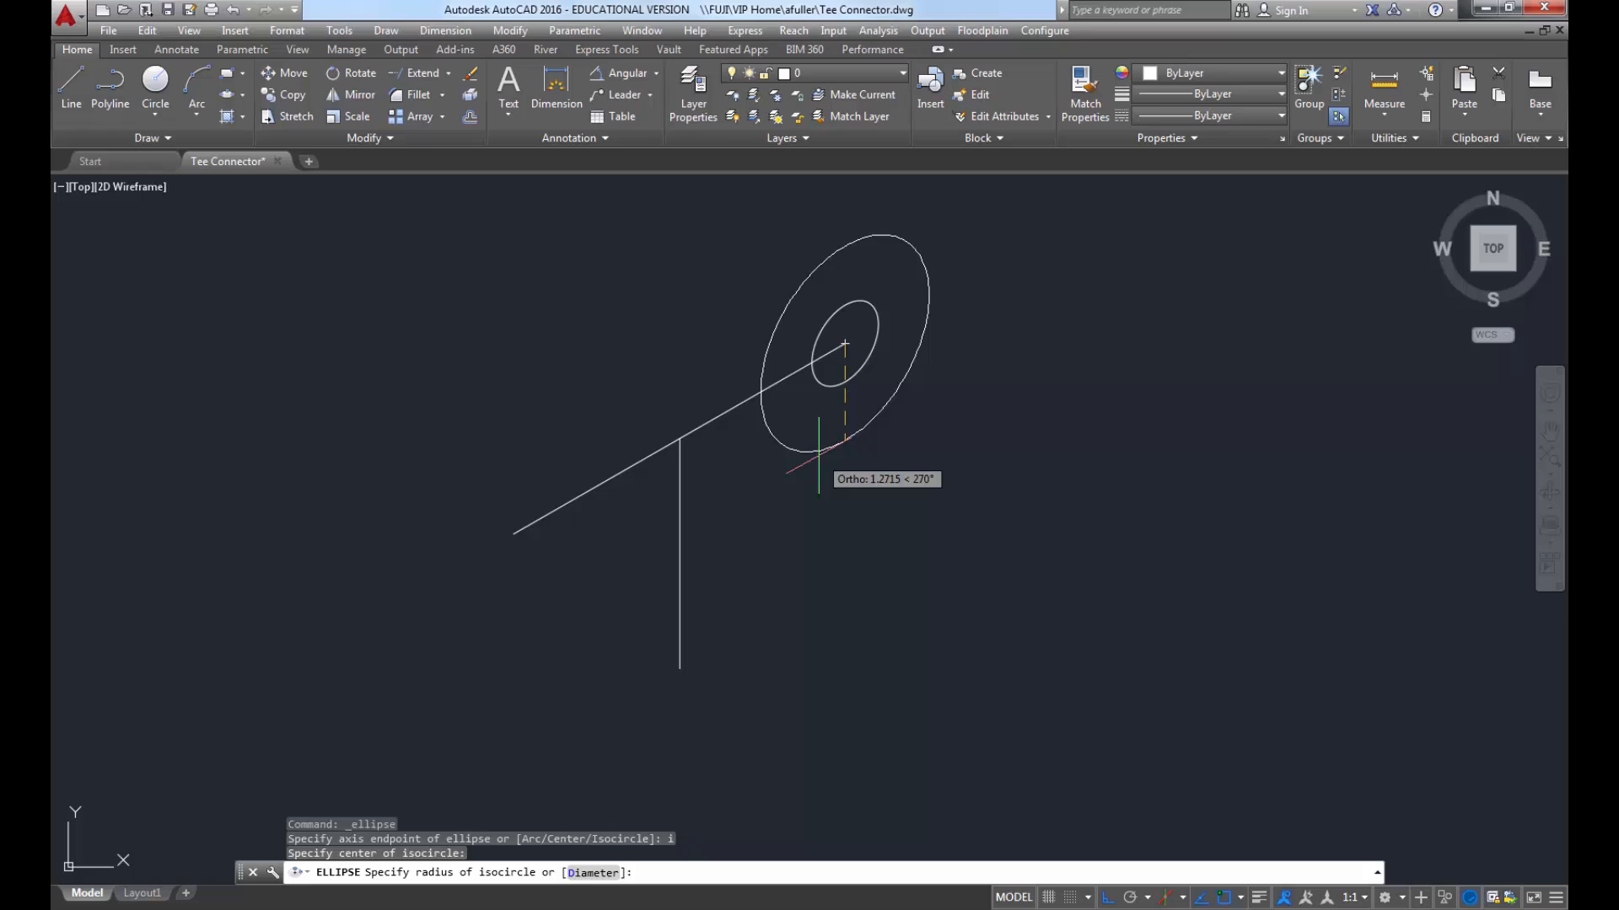
{"action": "type", "text": "d"}
{"action": "key", "text": "Return"}
{"action": "type", "text": "2"}
{"action": "key", "text": "Return"}
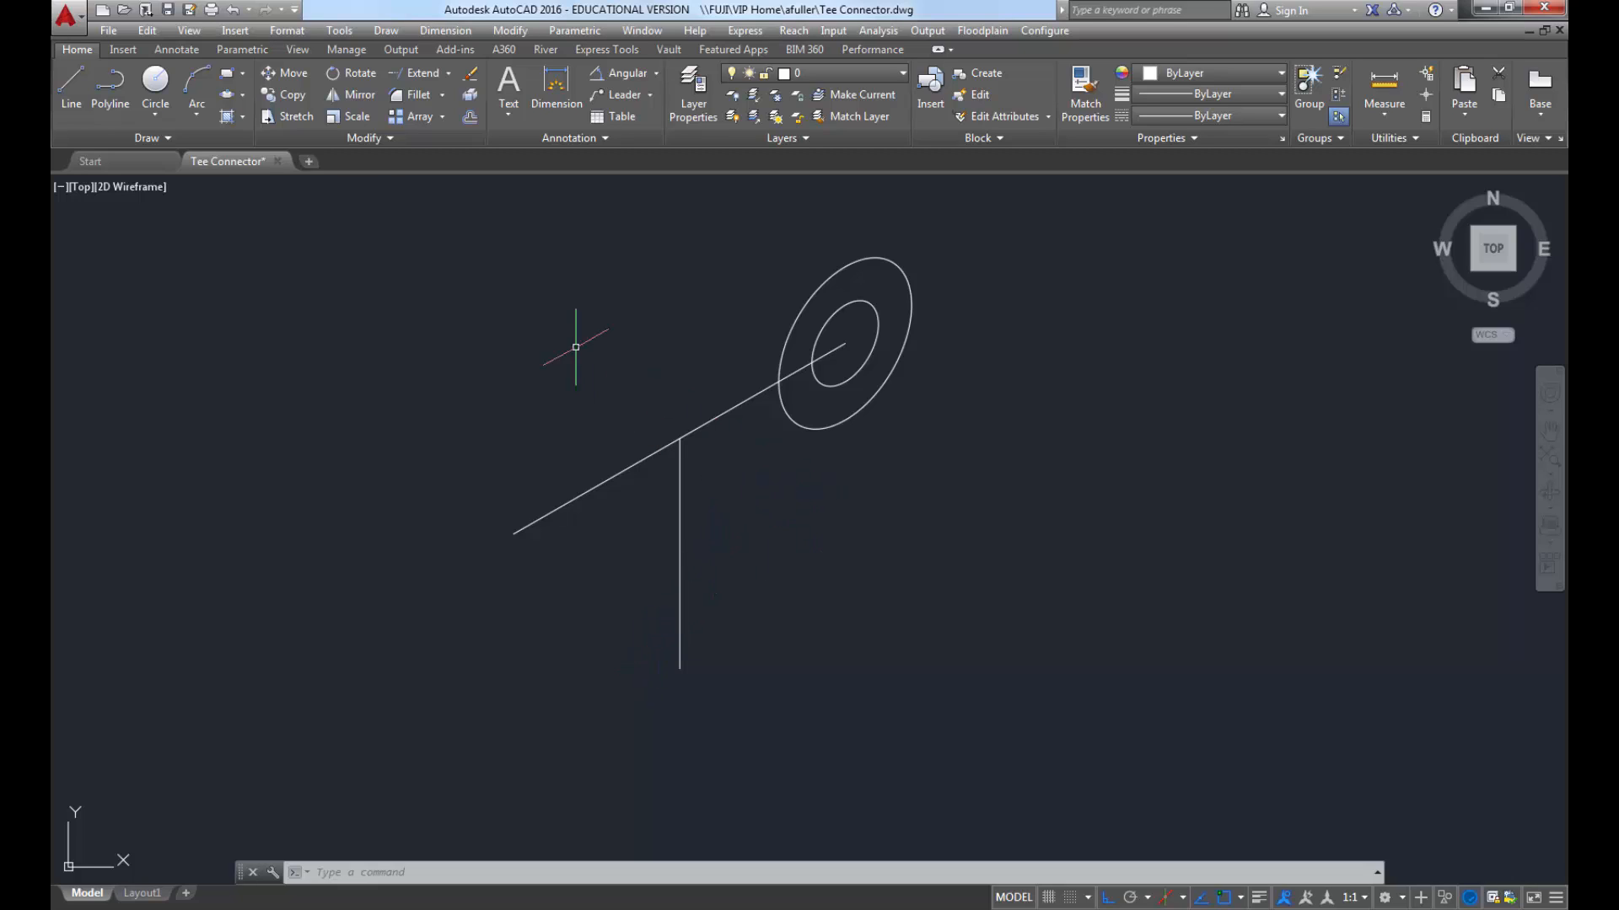
Step: Copy both isocircles from their centre to the vertical line's lower endpoint and the 30° line's lower endpoint
{"action": "left_click", "coordinate": [296, 102]}
{"action": "left_click", "coordinate": [900, 436]}
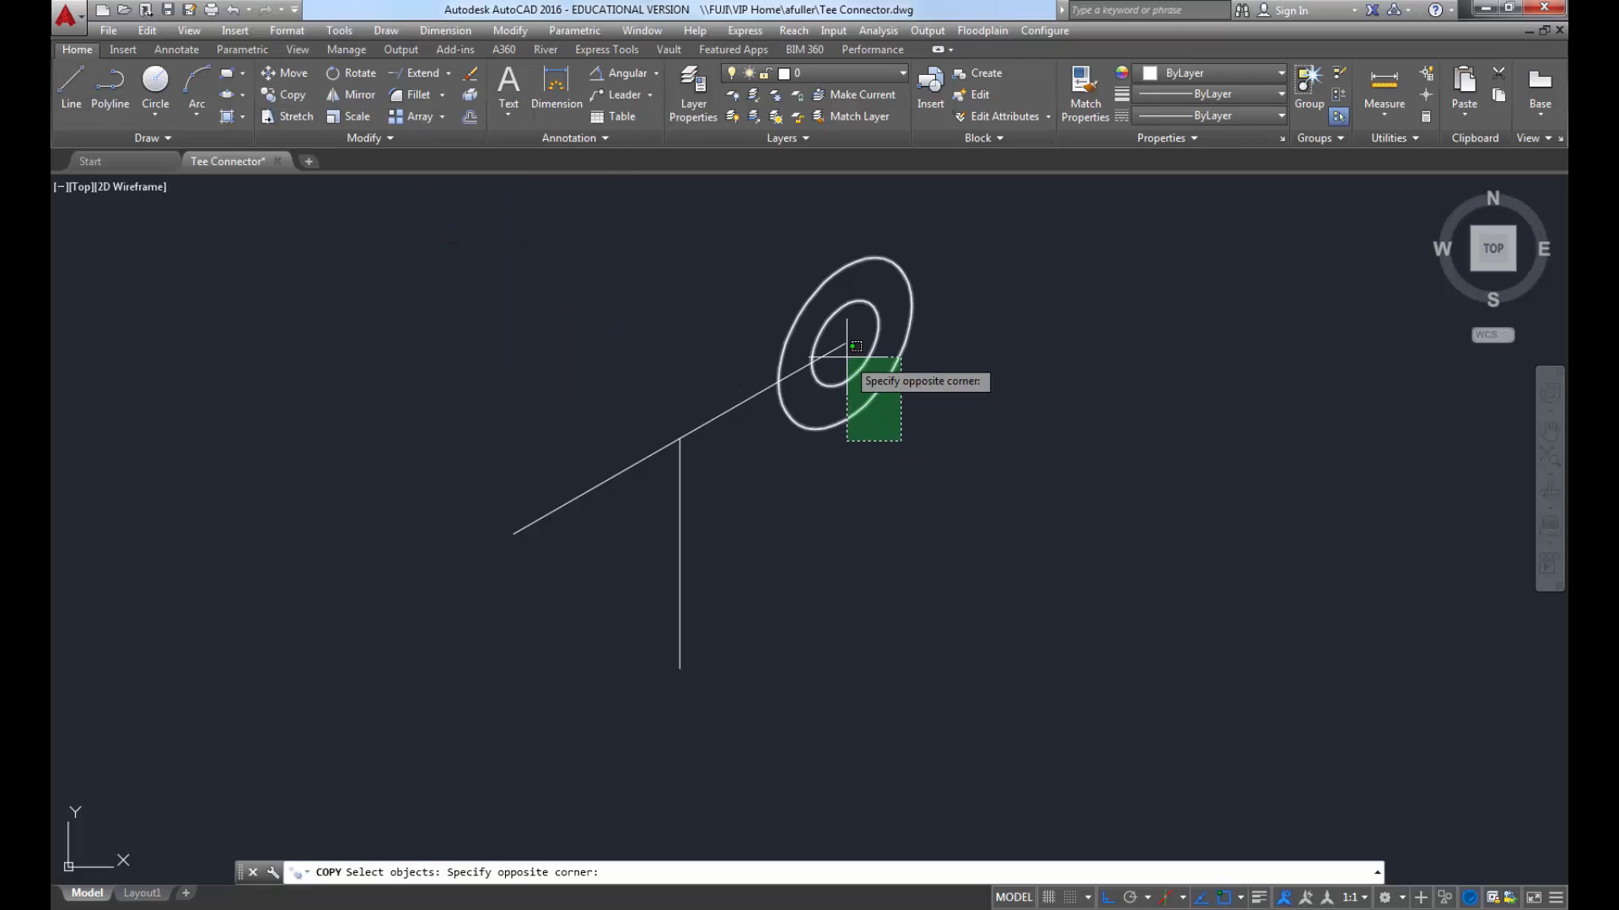
{"action": "left_click", "coordinate": [851, 358]}
{"action": "key", "text": "Return"}
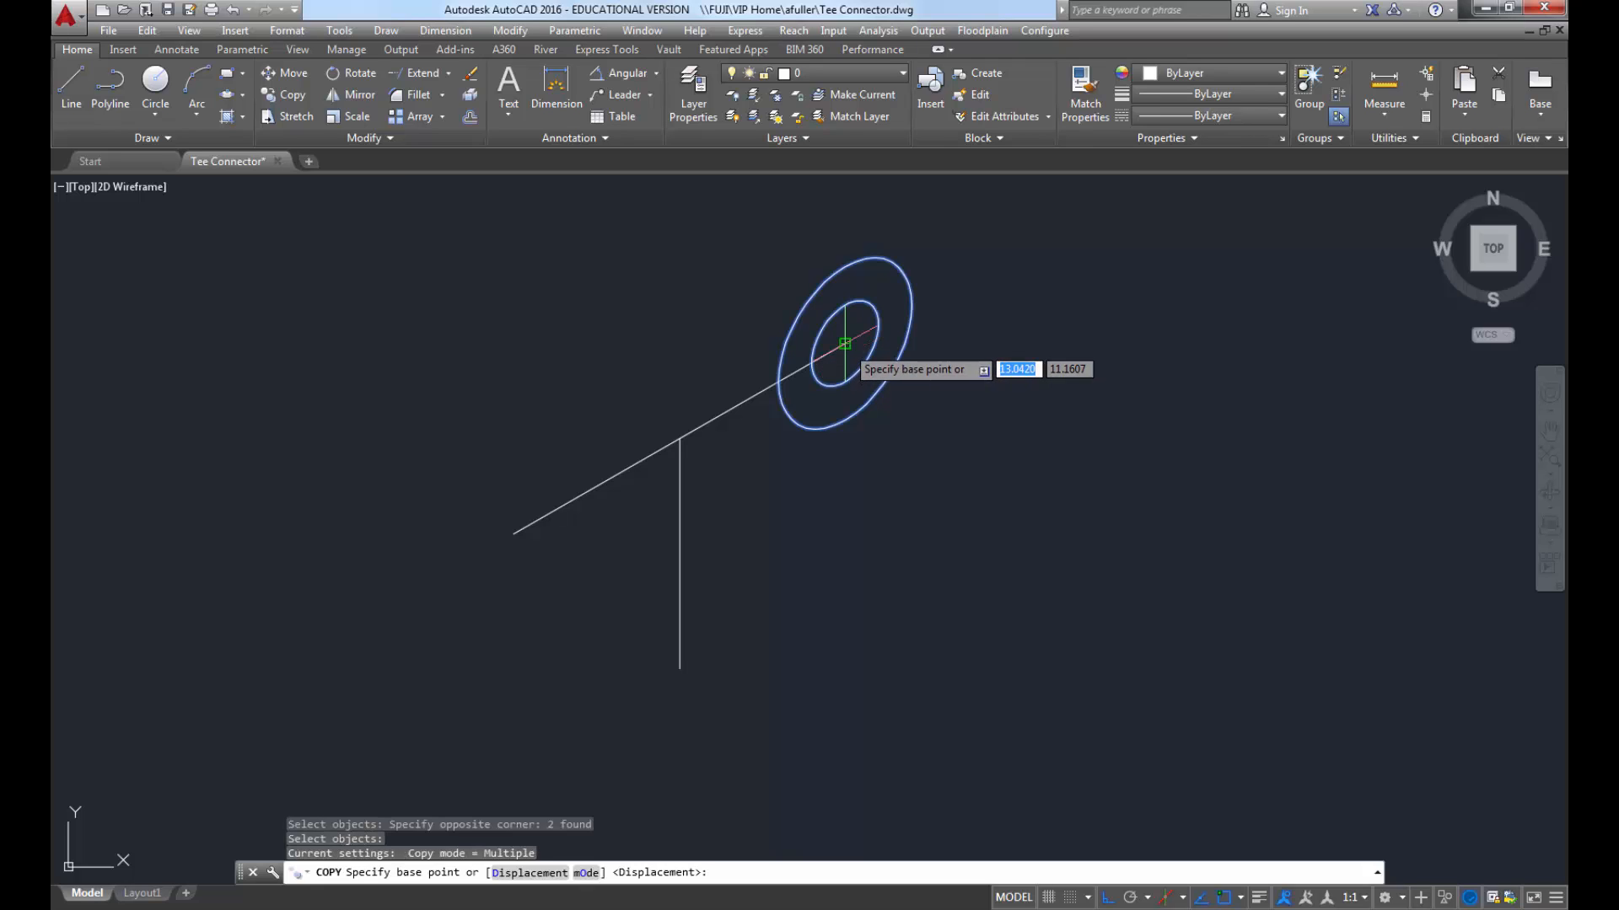
{"action": "left_click", "coordinate": [846, 342]}
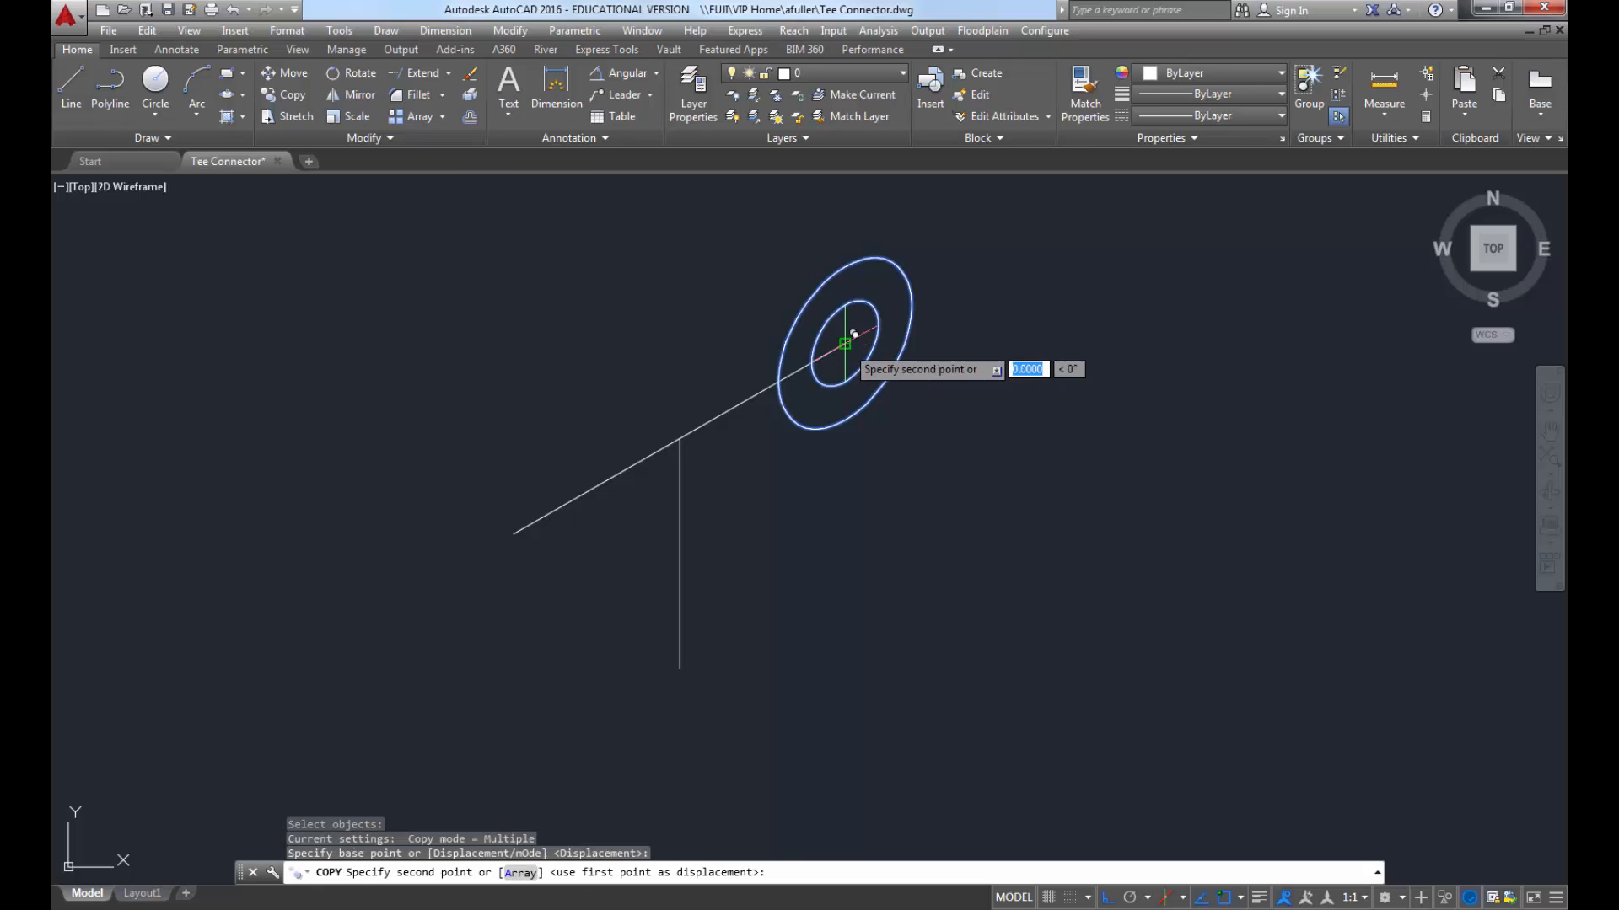
{"action": "left_click", "coordinate": [680, 669]}
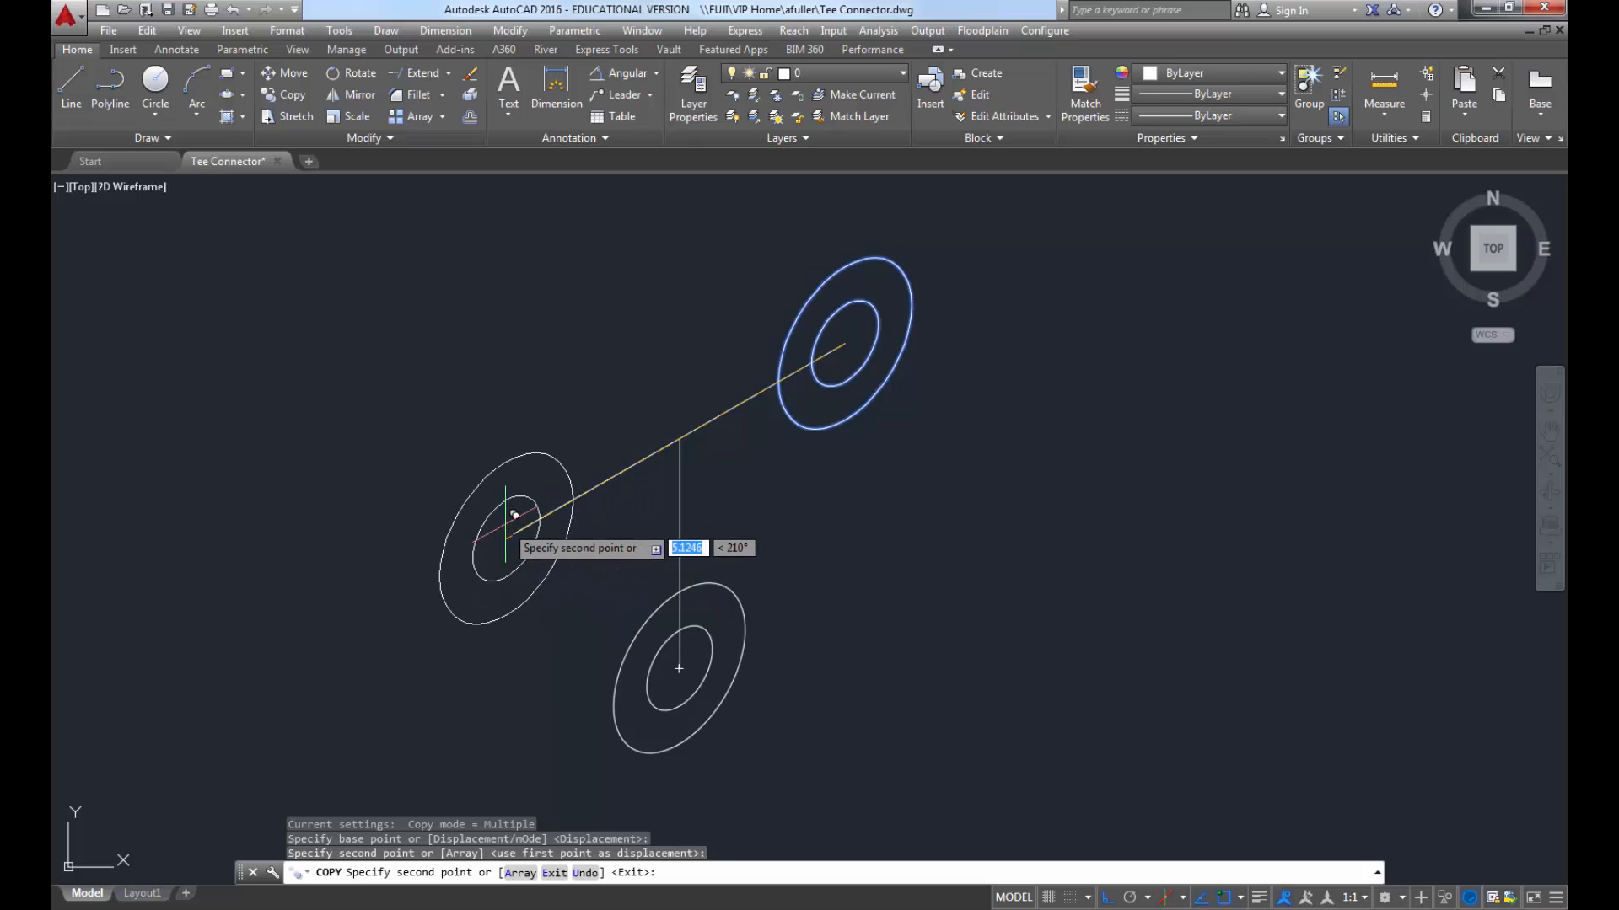
{"action": "left_click", "coordinate": [513, 531]}
{"action": "key", "text": "Return"}
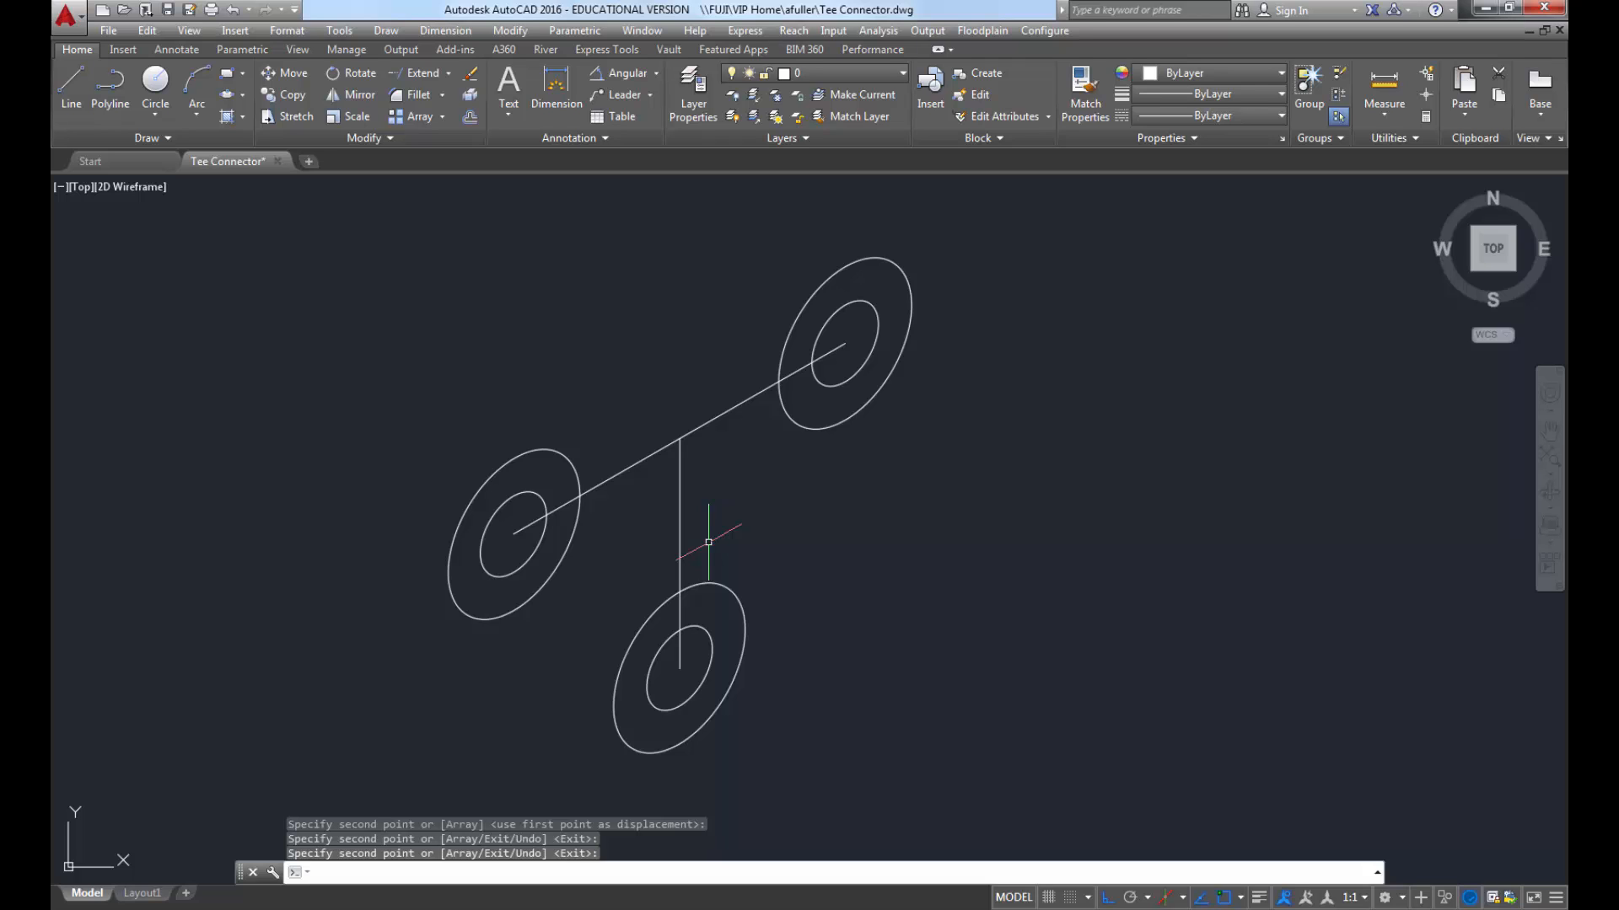
Step: Switch to the PowerPoint slide show, review the Step 3 instructions for adding tangency lines, and return to AutoCAD
{"action": "key", "text": "alt+Tab"}
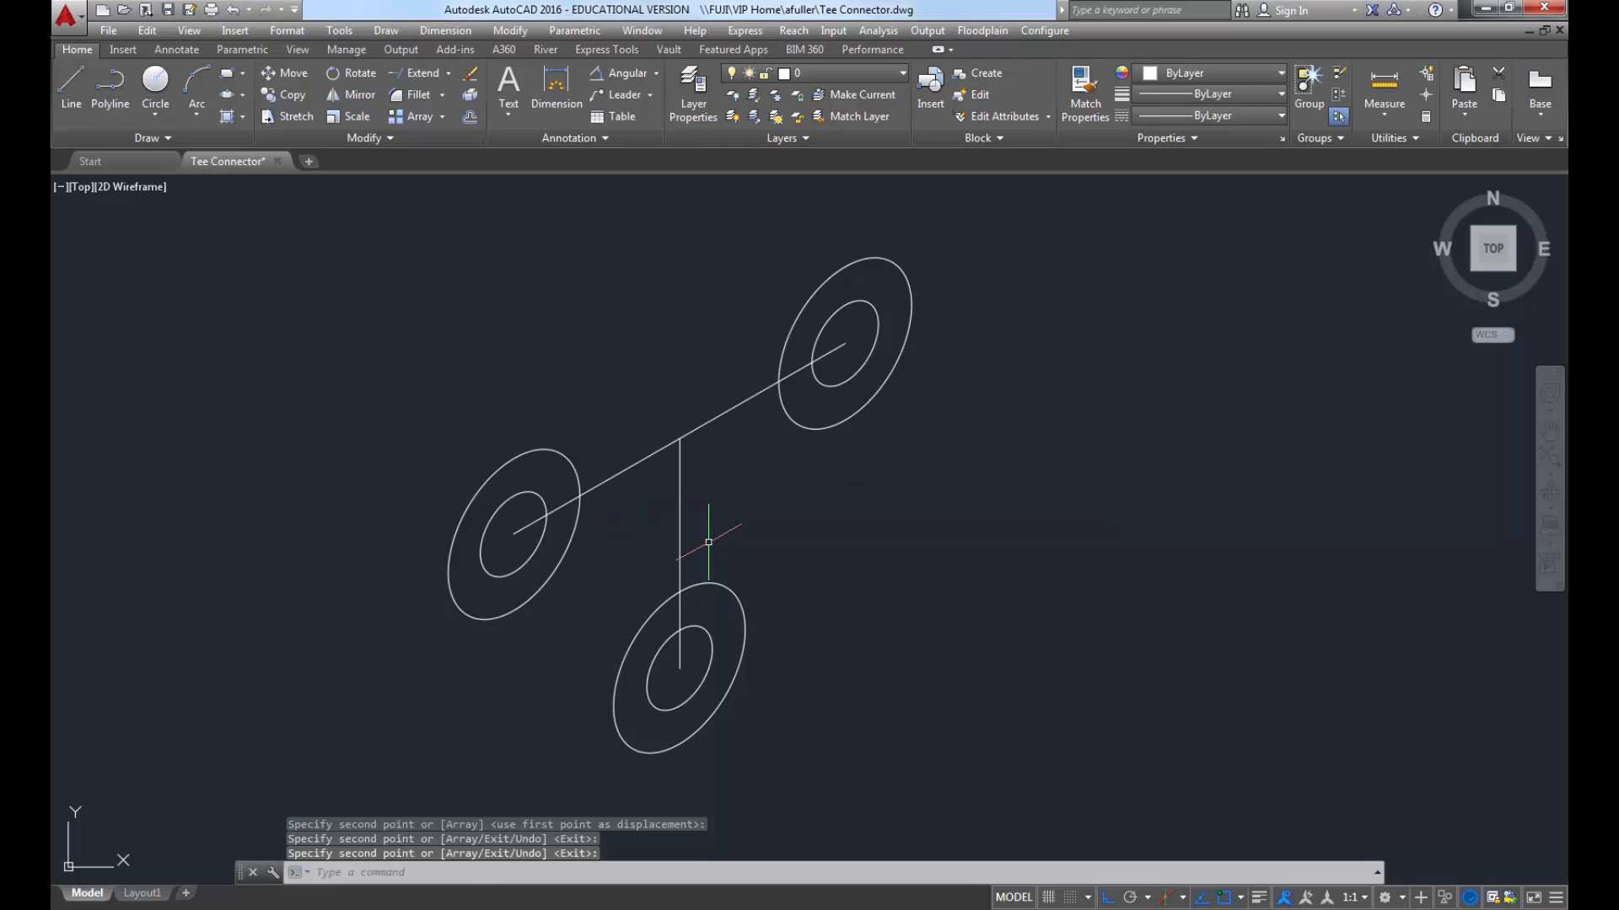
{"action": "key", "text": "alt+Tab"}
{"action": "key", "text": "alt+Tab"}
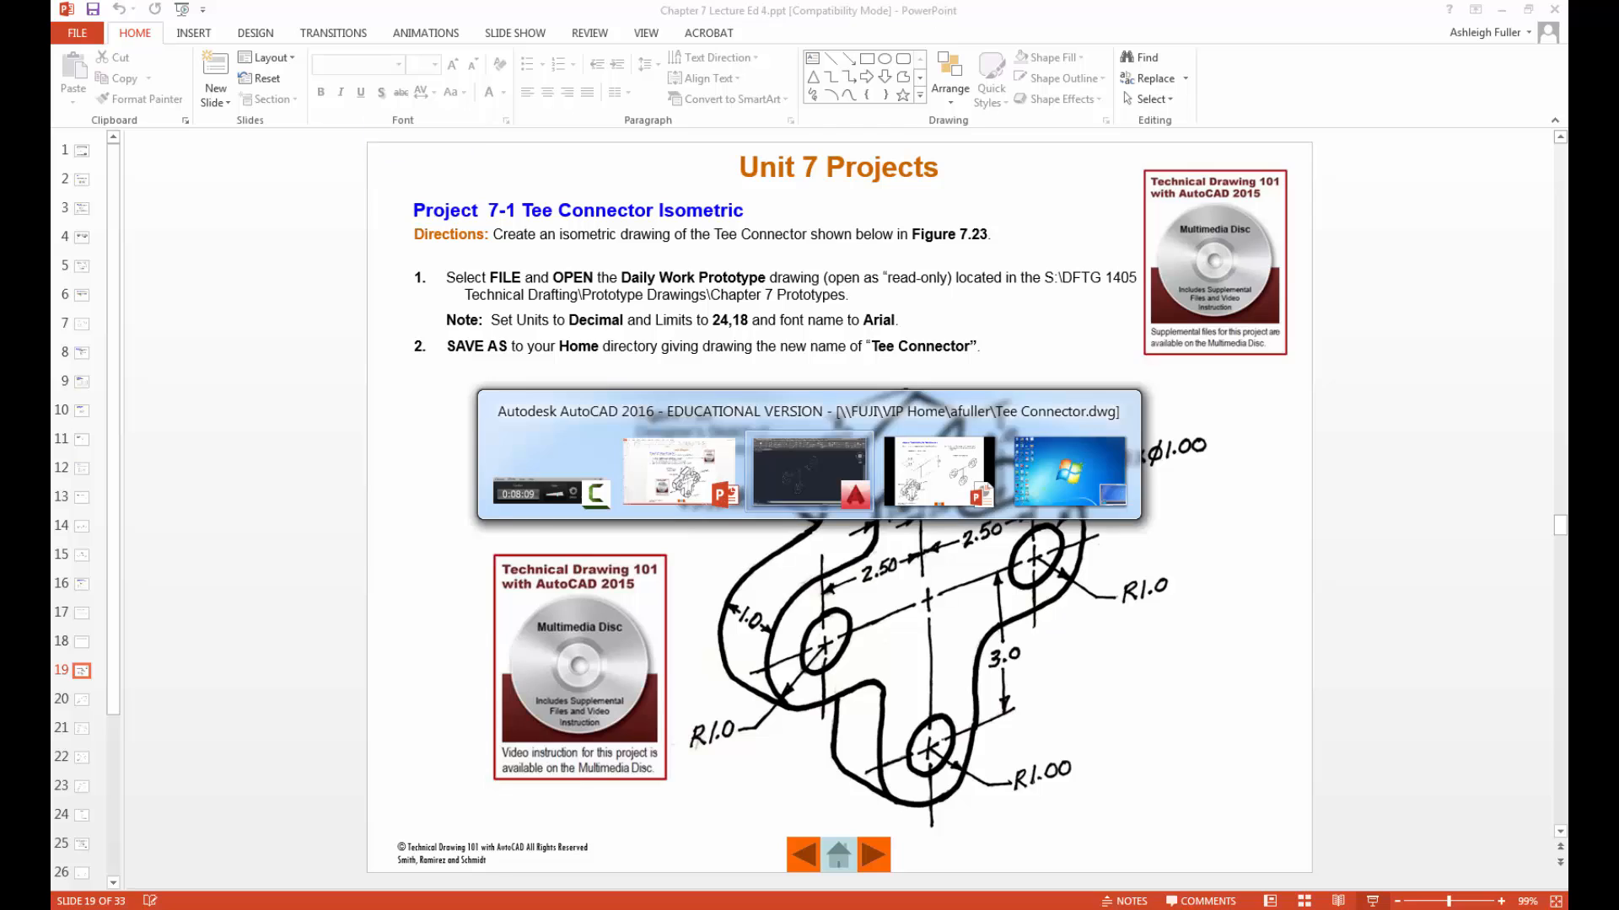
{"action": "key", "text": "alt+Tab"}
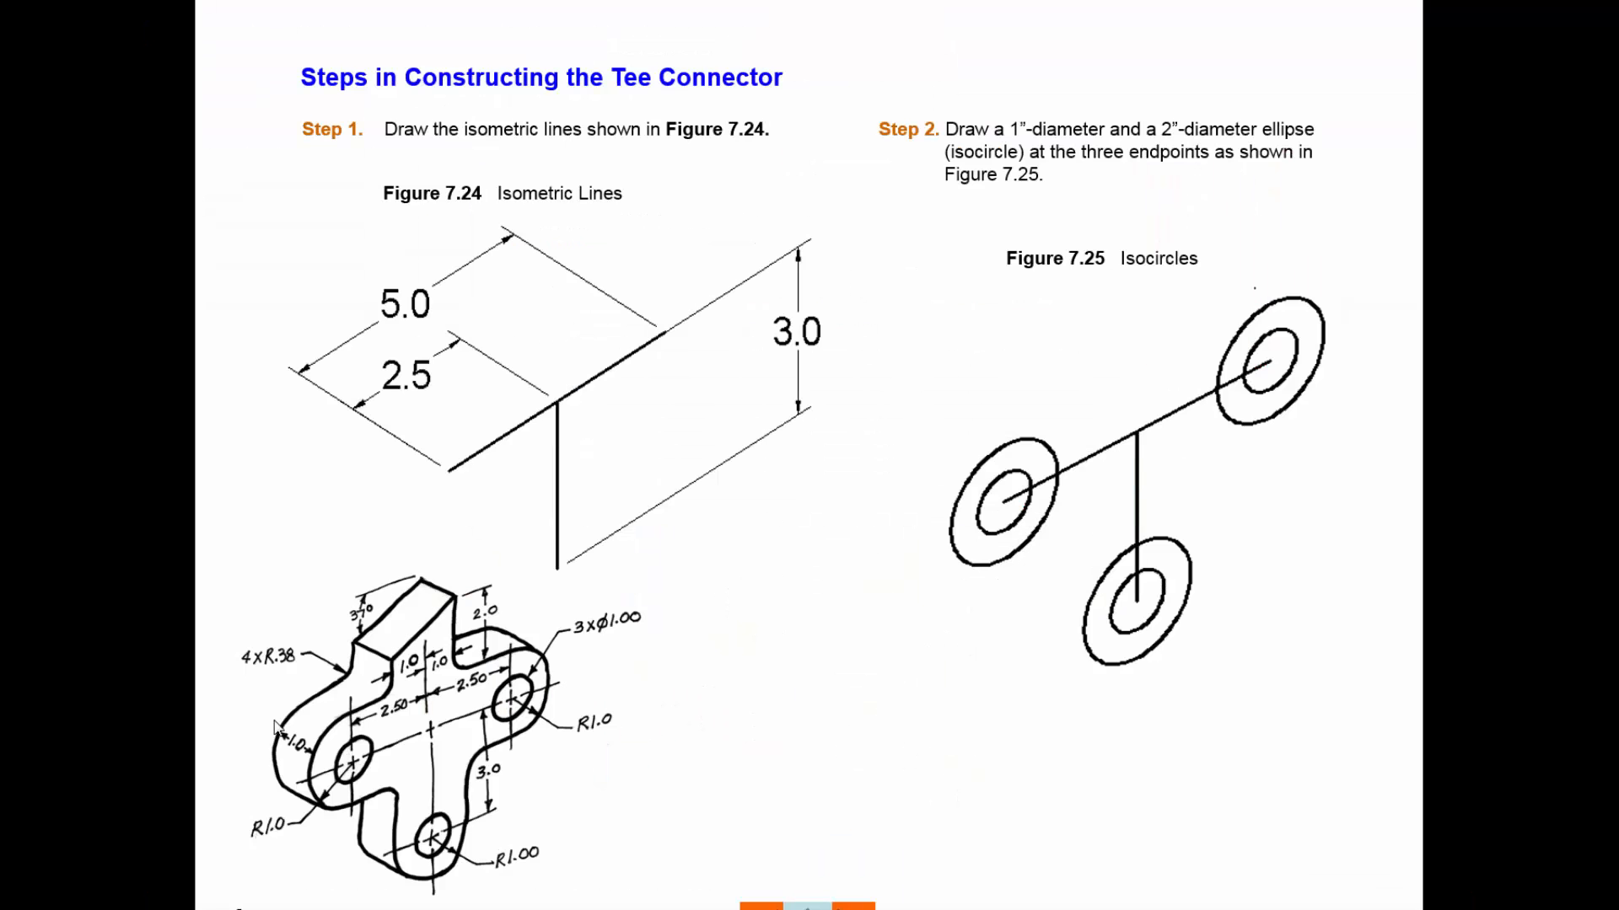
{"action": "left_click", "coordinate": [250, 720]}
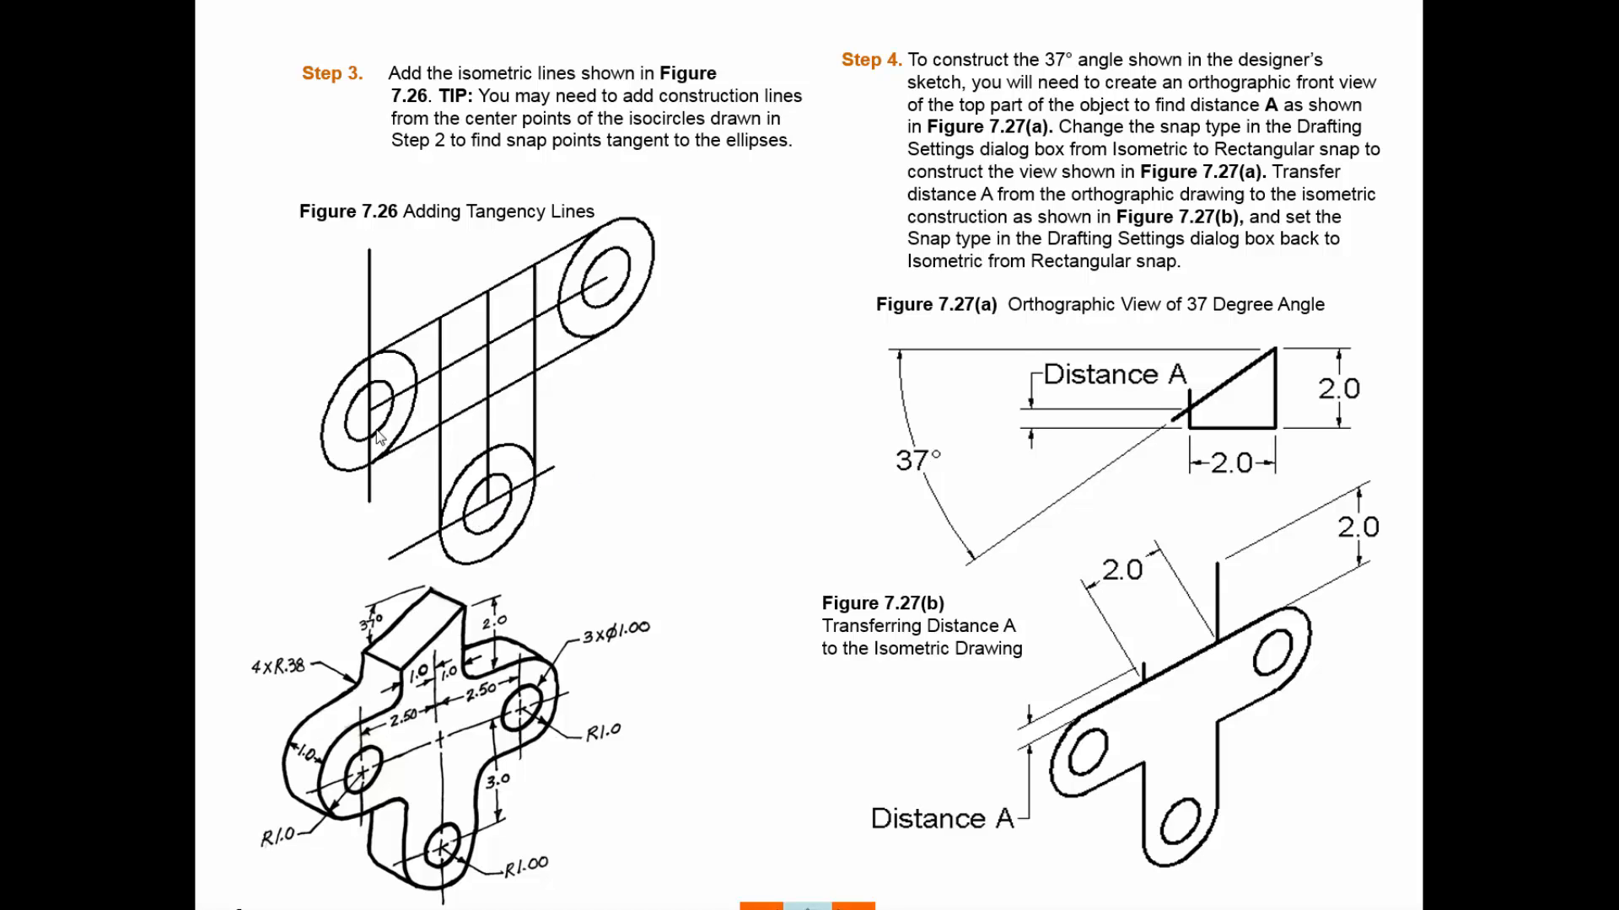
{"action": "key", "text": "alt+Tab"}
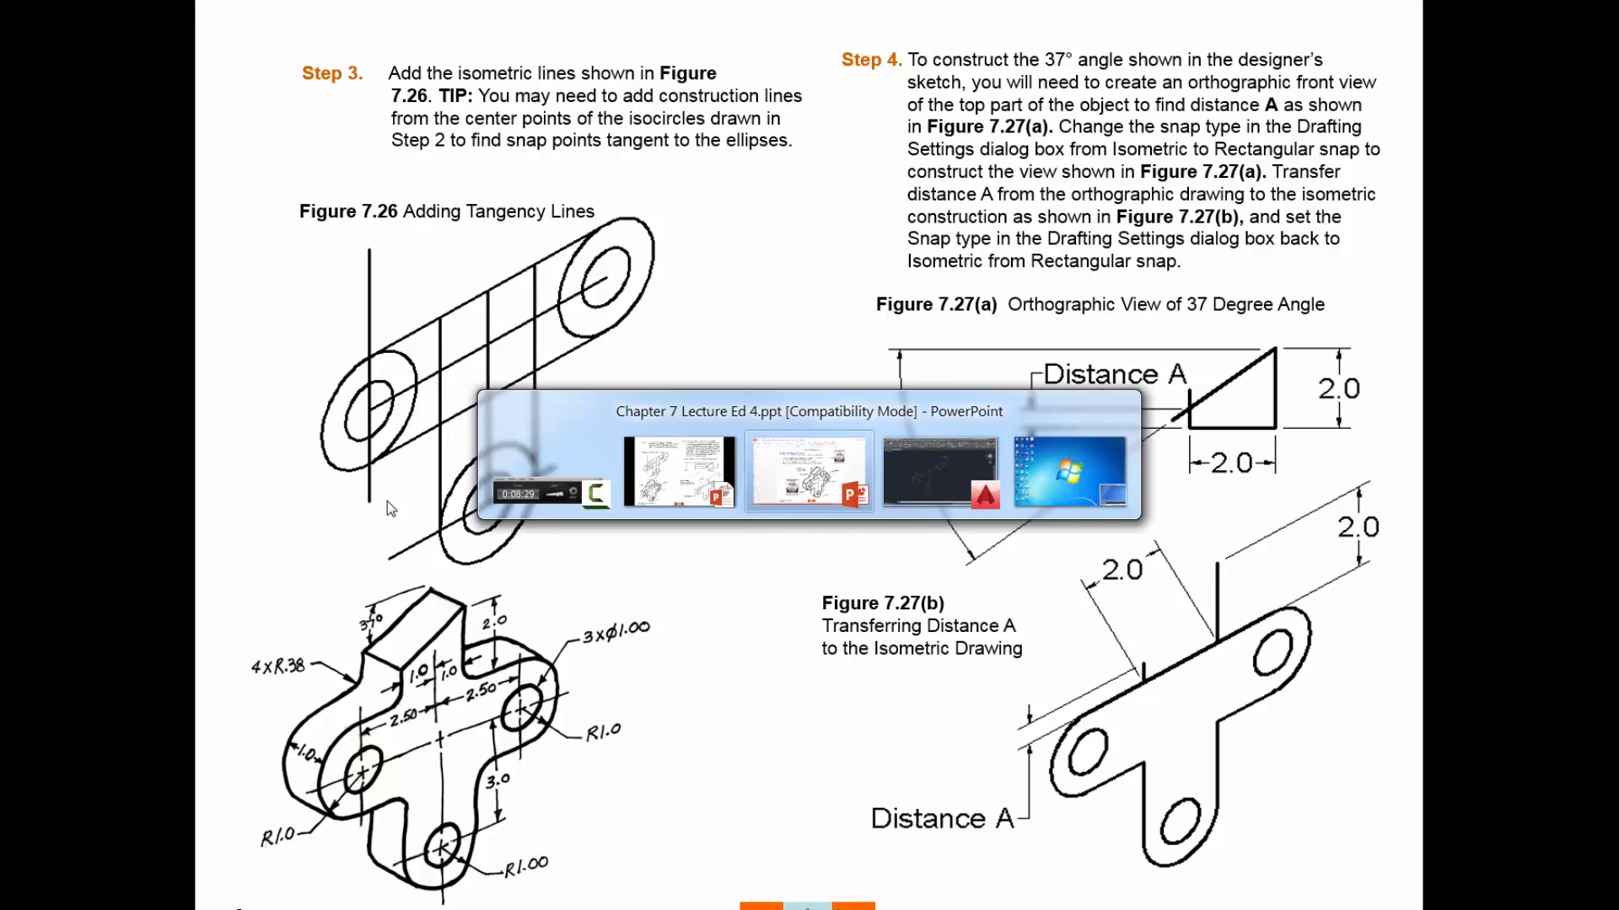
{"action": "key", "text": "alt+Tab"}
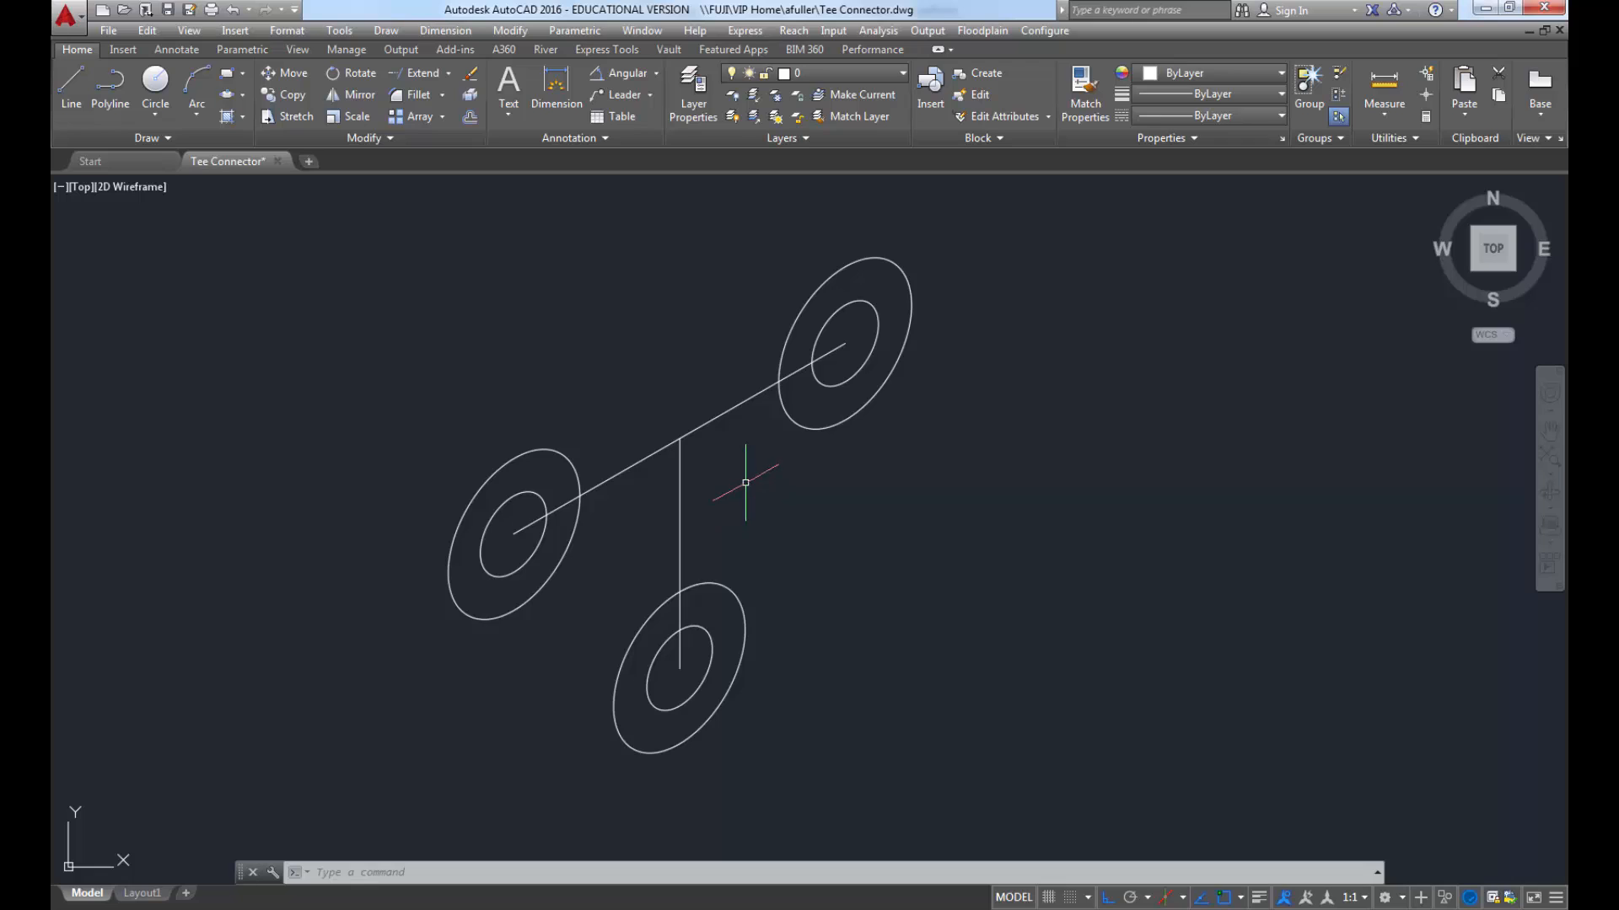
Step: Copy the vertical line 1 unit to each side along the 30° axis, tangent to the lower 2-unit isocircle
{"action": "left_click", "coordinate": [297, 97]}
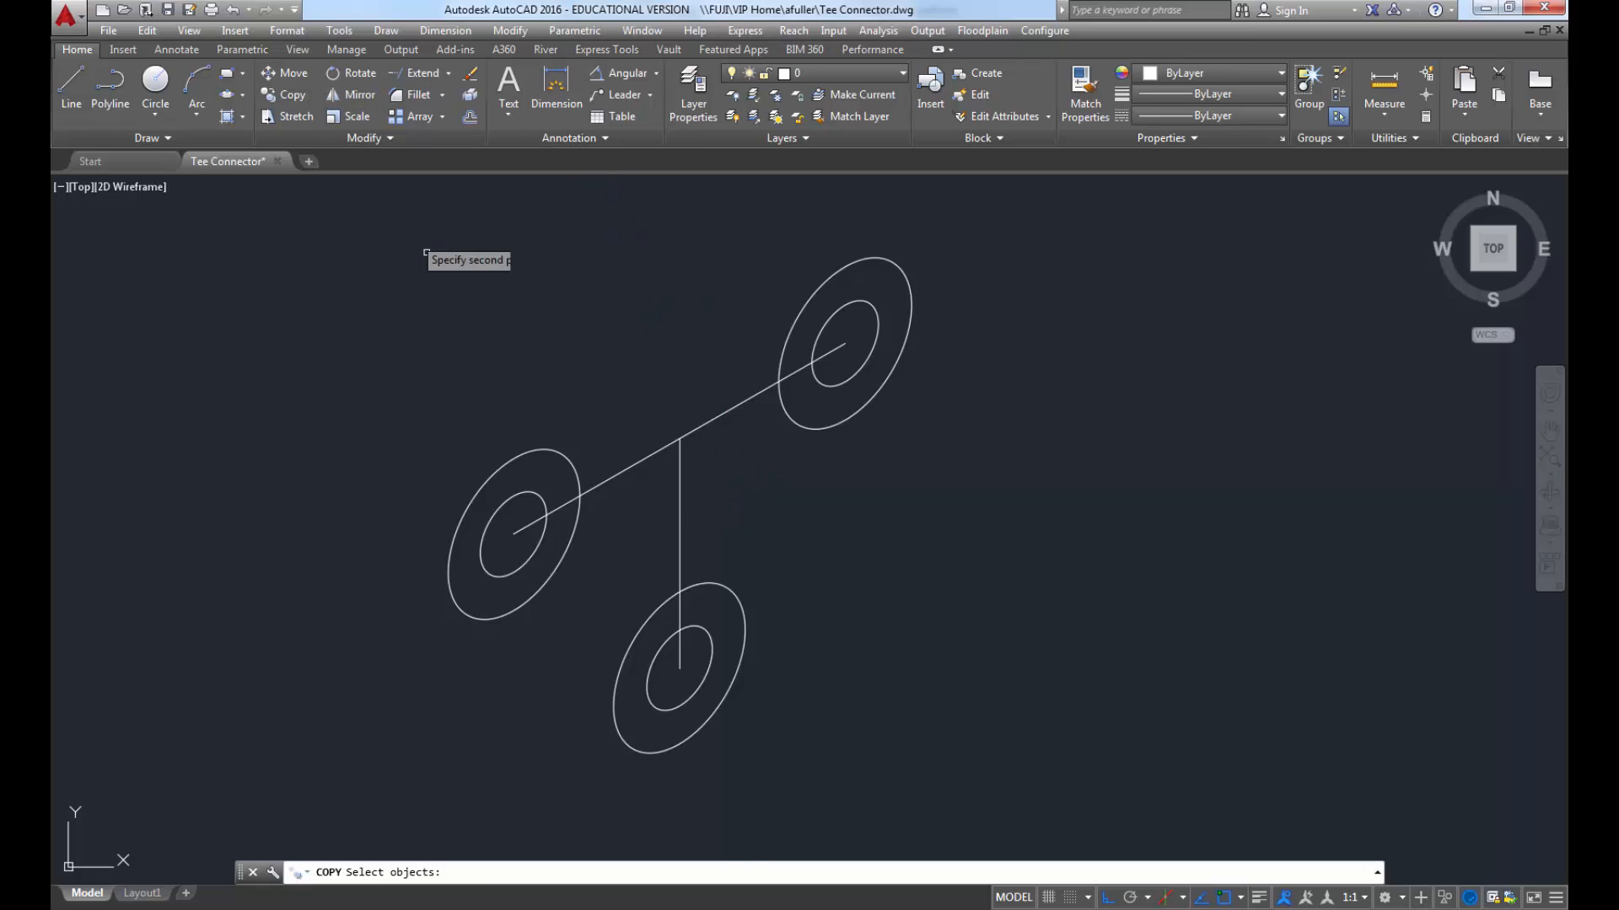
{"action": "left_click", "coordinate": [708, 515]}
{"action": "left_click", "coordinate": [657, 485]}
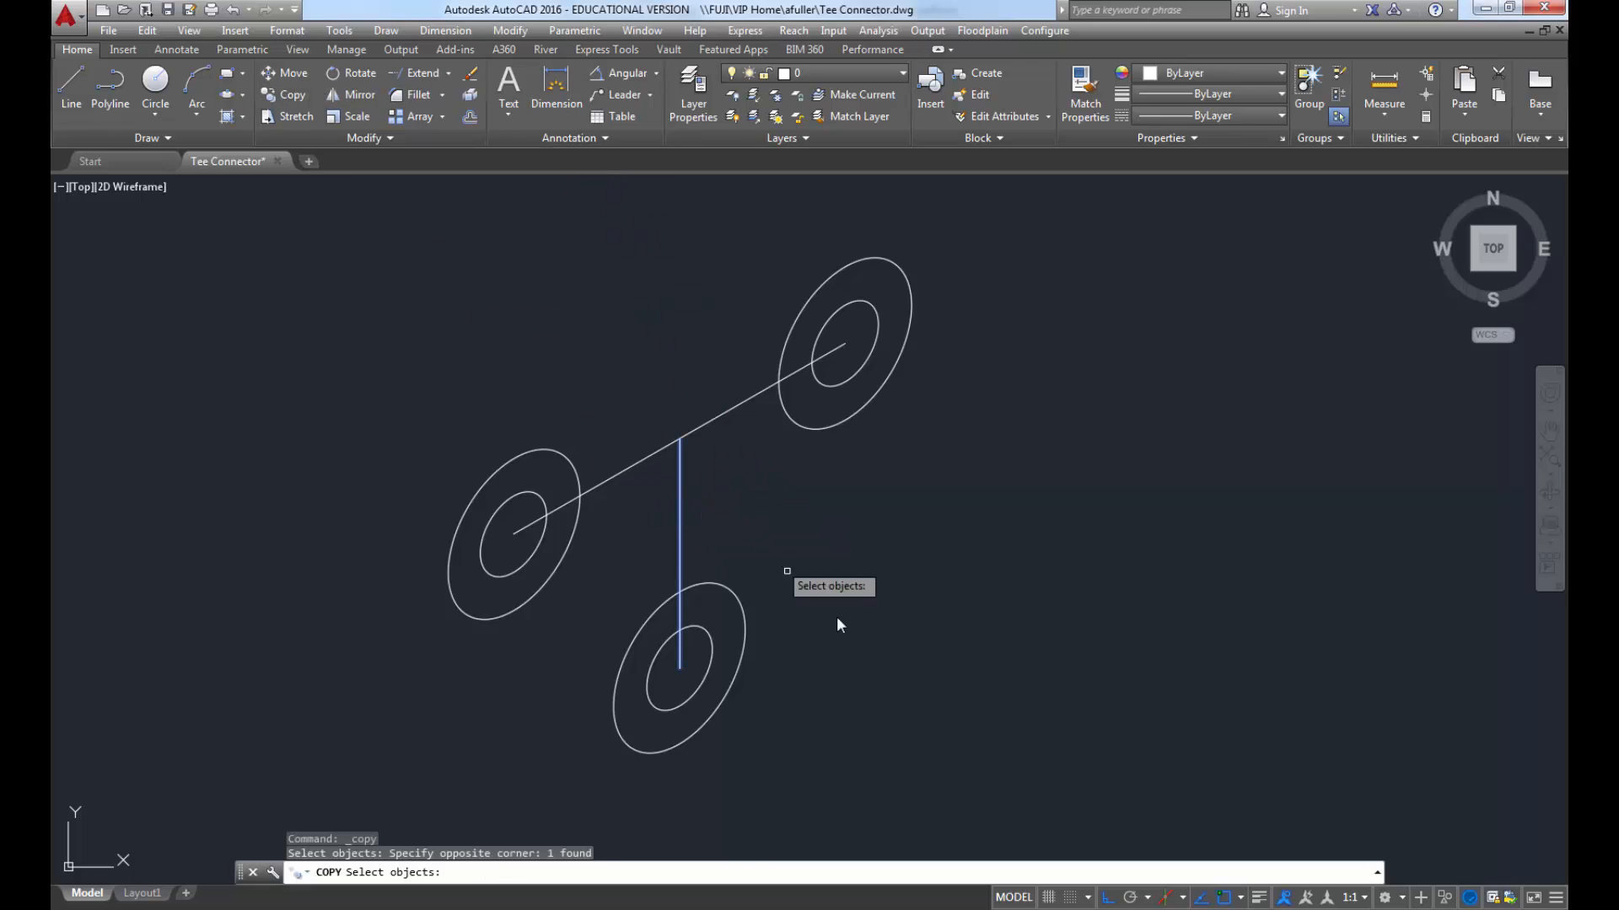
{"action": "key", "text": "Return"}
{"action": "left_click", "coordinate": [881, 666]}
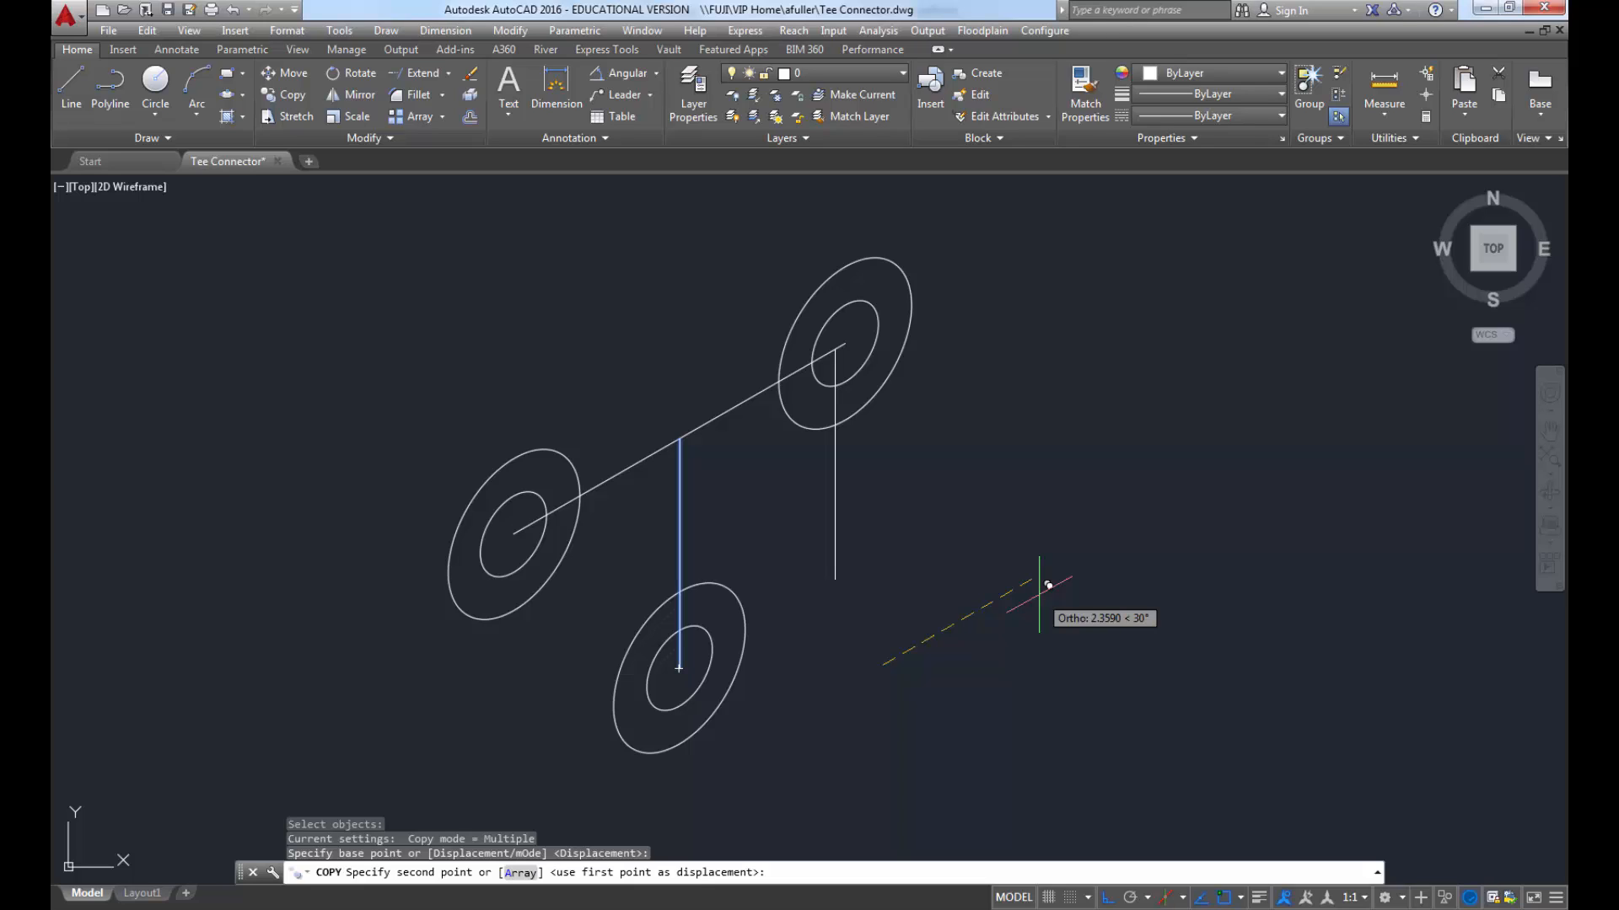
{"action": "type", "text": "1"}
{"action": "key", "text": "Return"}
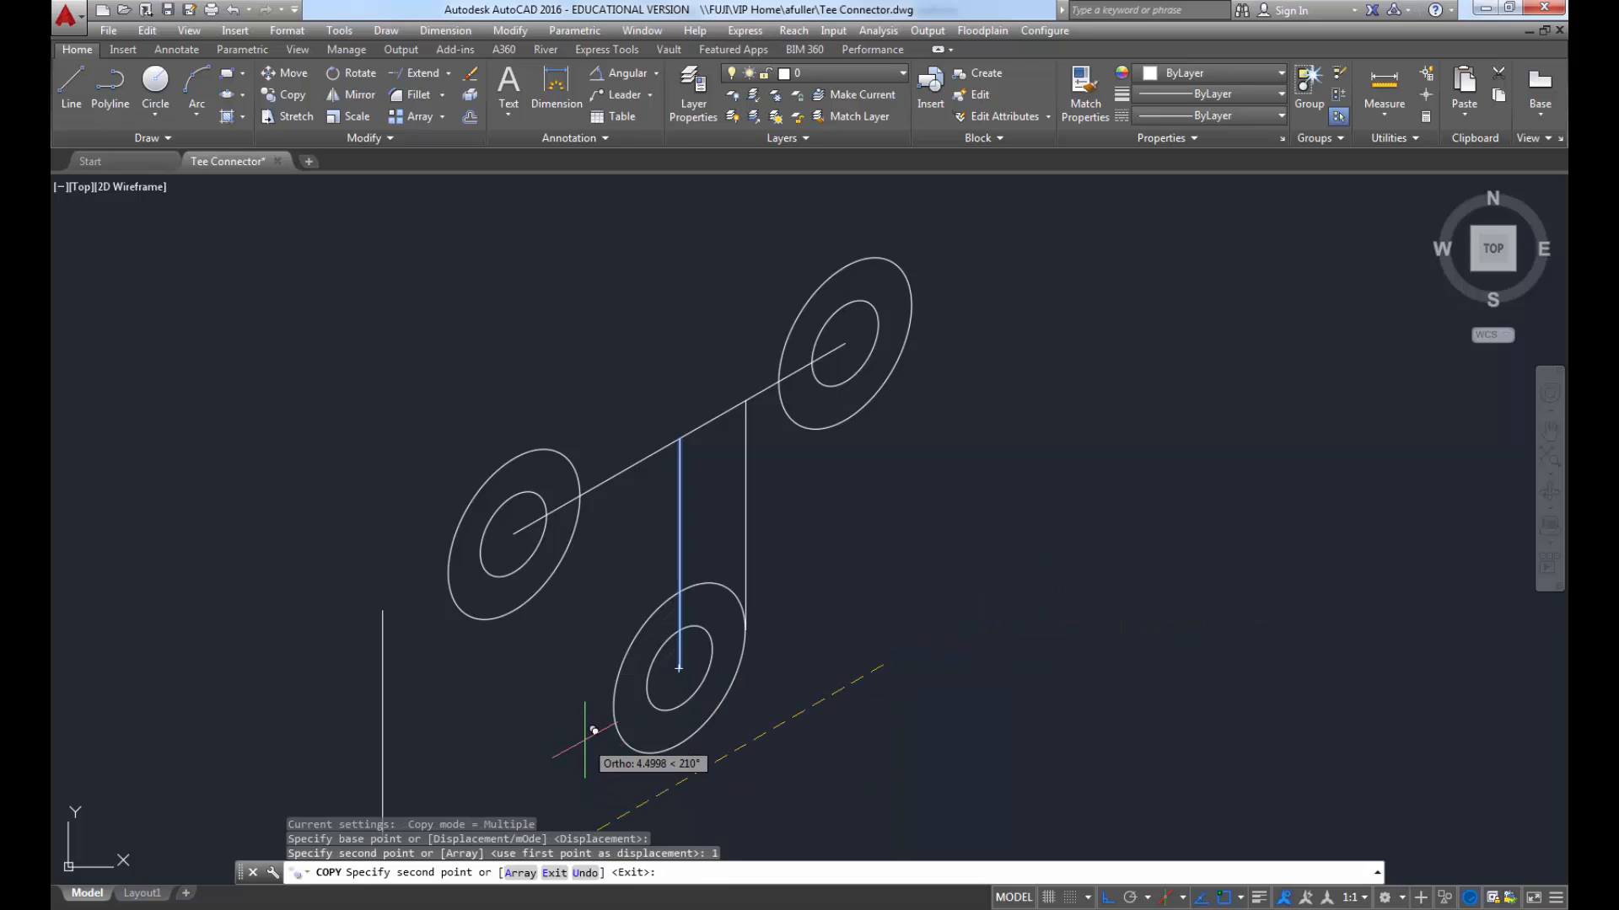
{"action": "type", "text": "1"}
{"action": "key", "text": "Return"}
{"action": "key", "text": "Return"}
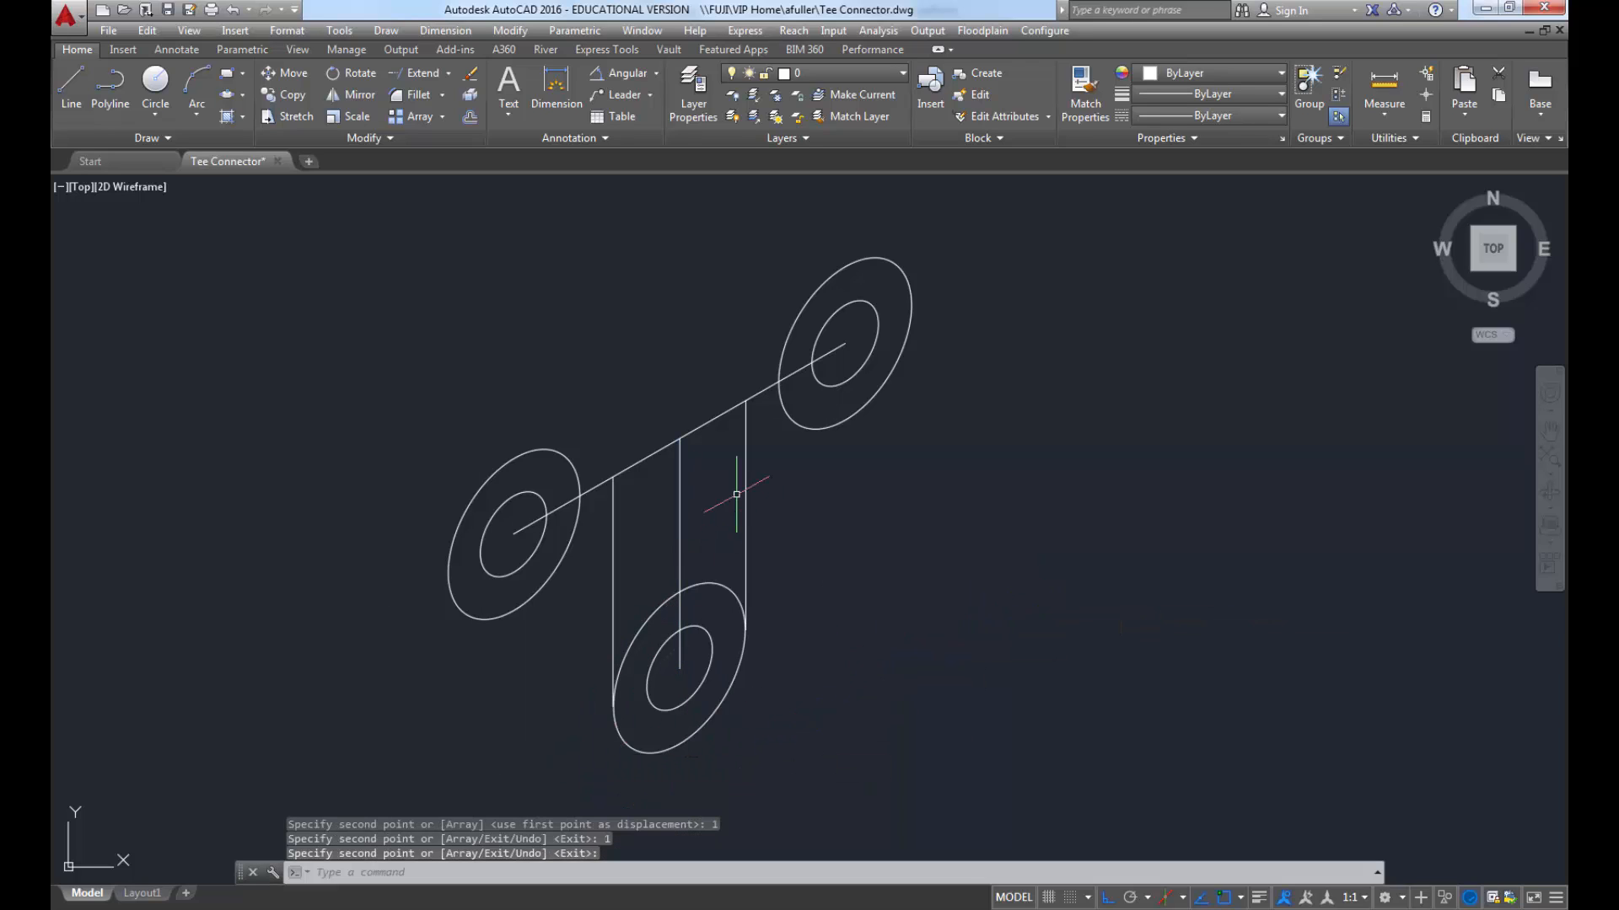
Step: Copy the 30° line 1 unit straight up and 1 unit straight down, tangent to the two outer isocircles at its ends
{"action": "key", "text": "Return"}
{"action": "left_click", "coordinate": [728, 428]}
{"action": "left_click", "coordinate": [711, 378]}
{"action": "key", "text": "Return"}
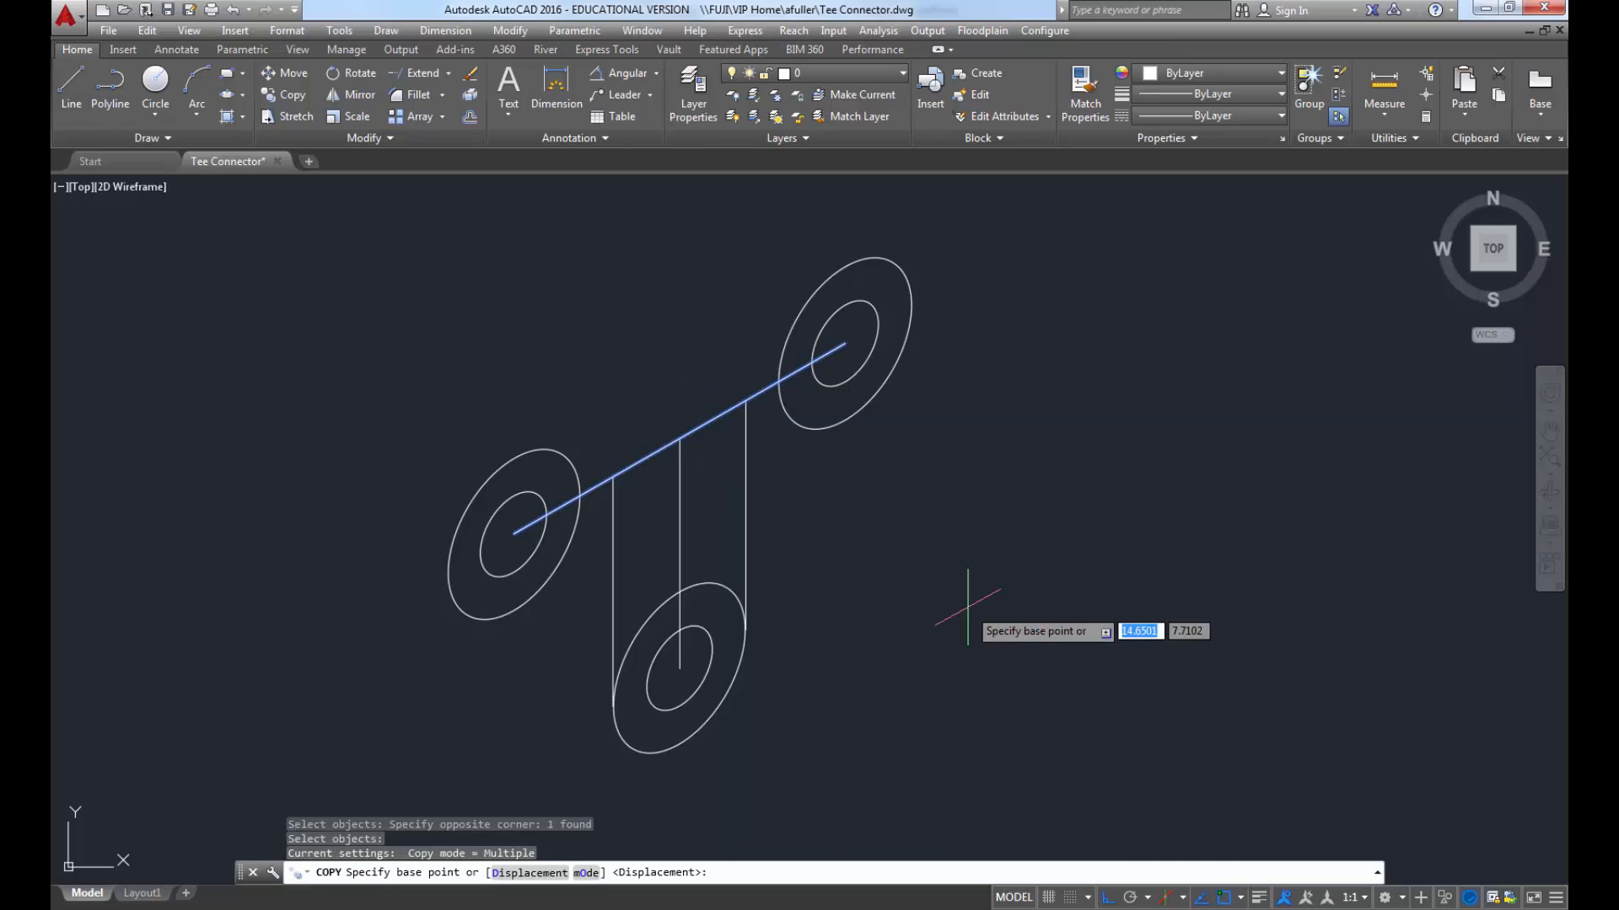
{"action": "left_click", "coordinate": [968, 613]}
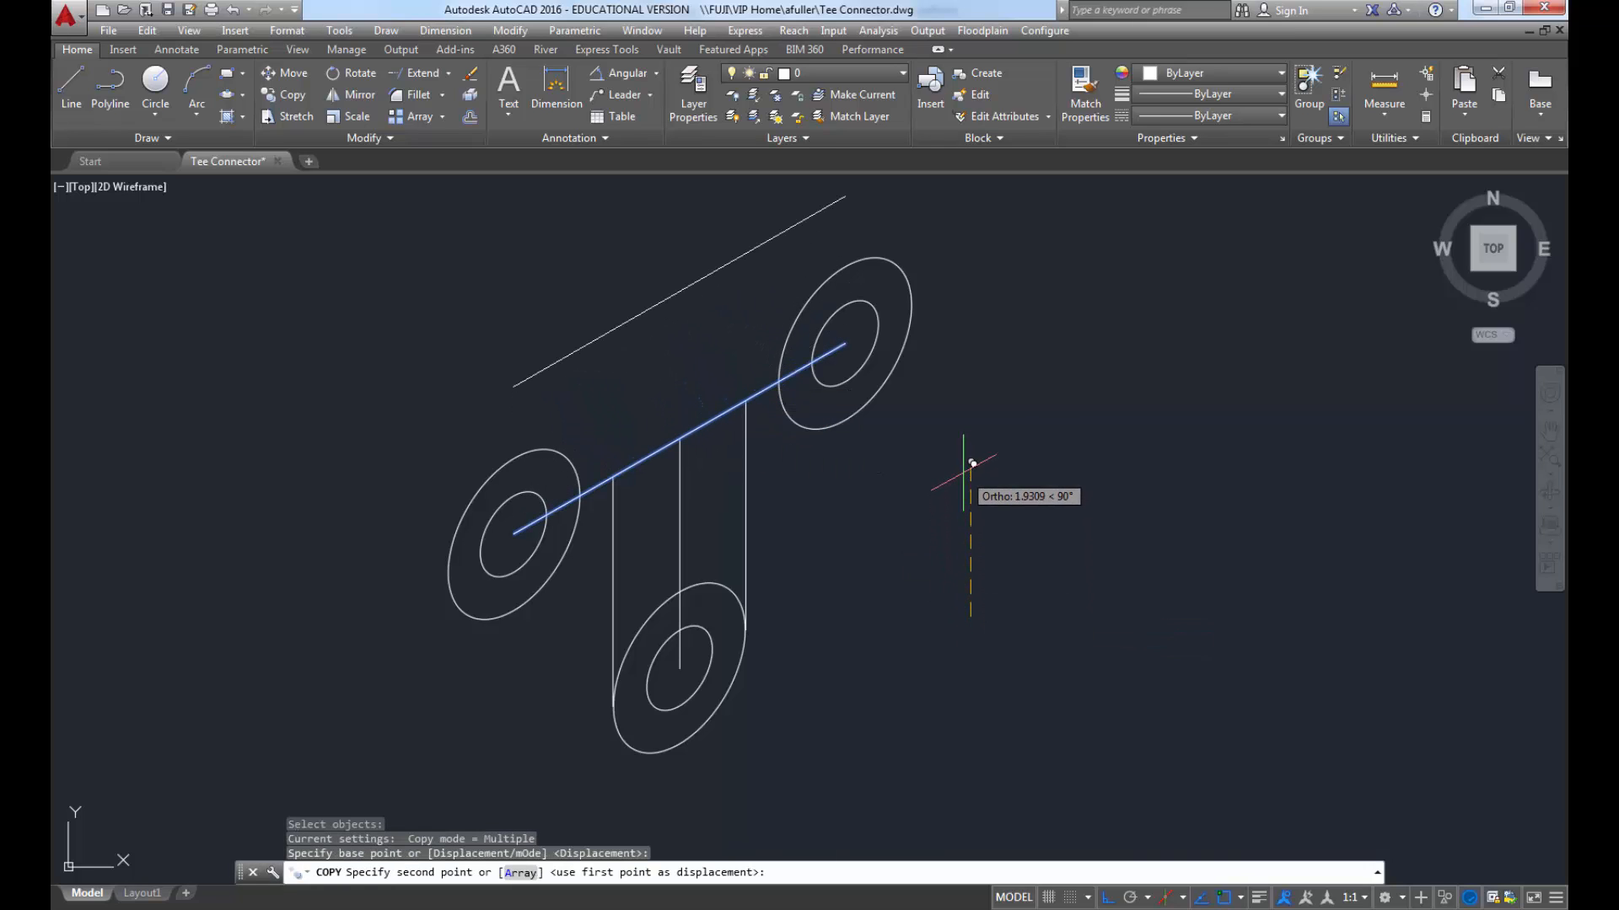
{"action": "type", "text": "1"}
{"action": "key", "text": "Return"}
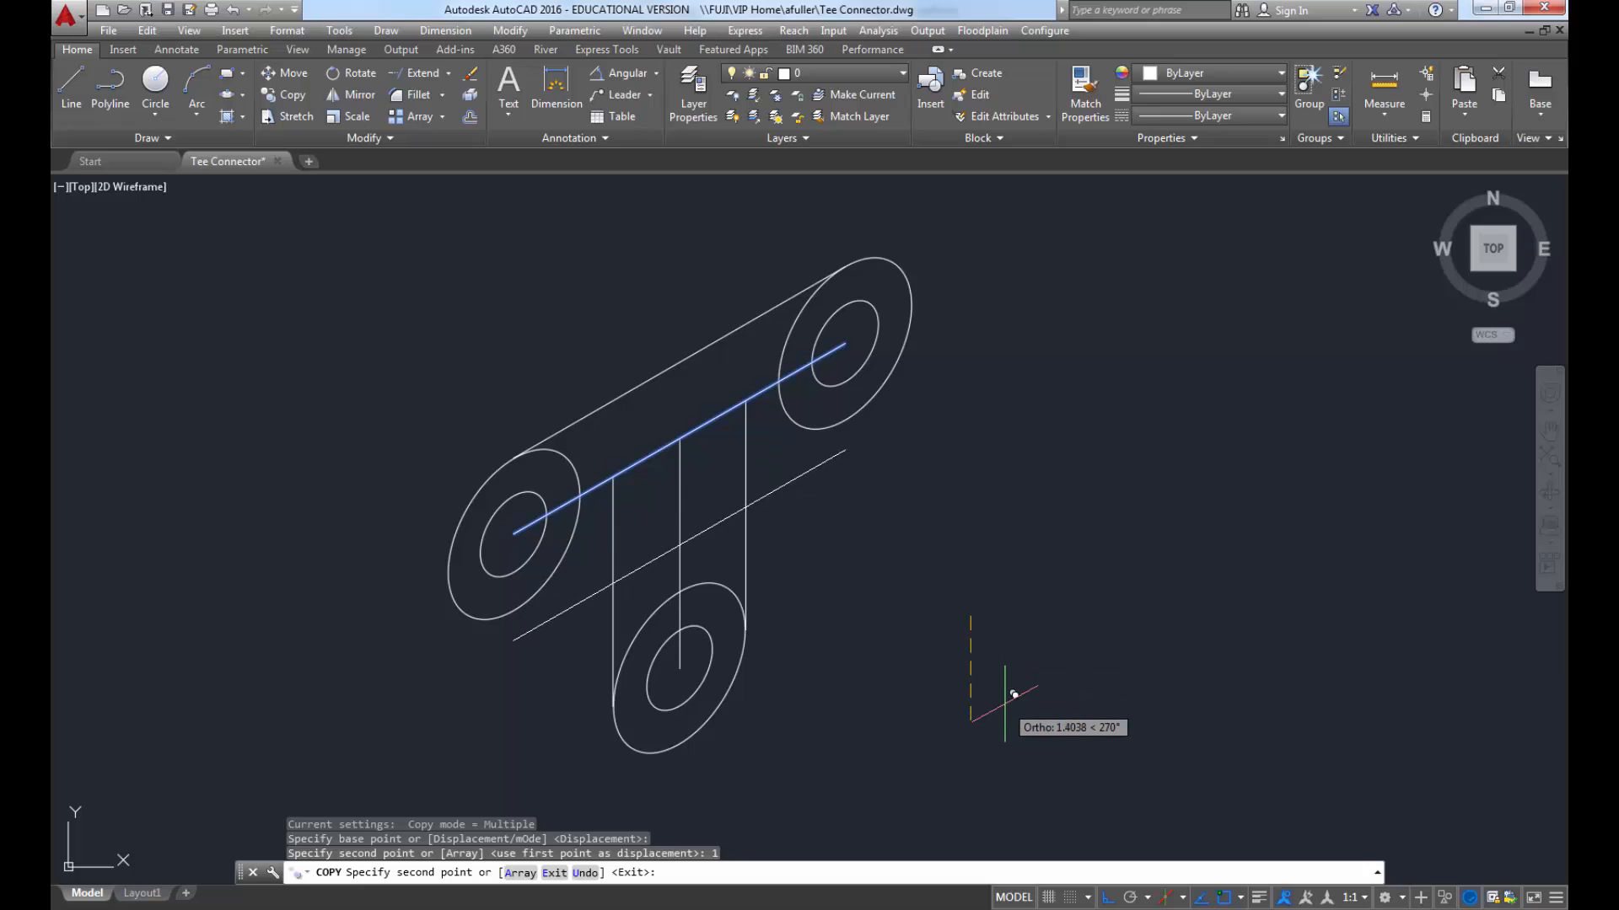
{"action": "type", "text": "1"}
{"action": "key", "text": "Return"}
{"action": "key", "text": "Return"}
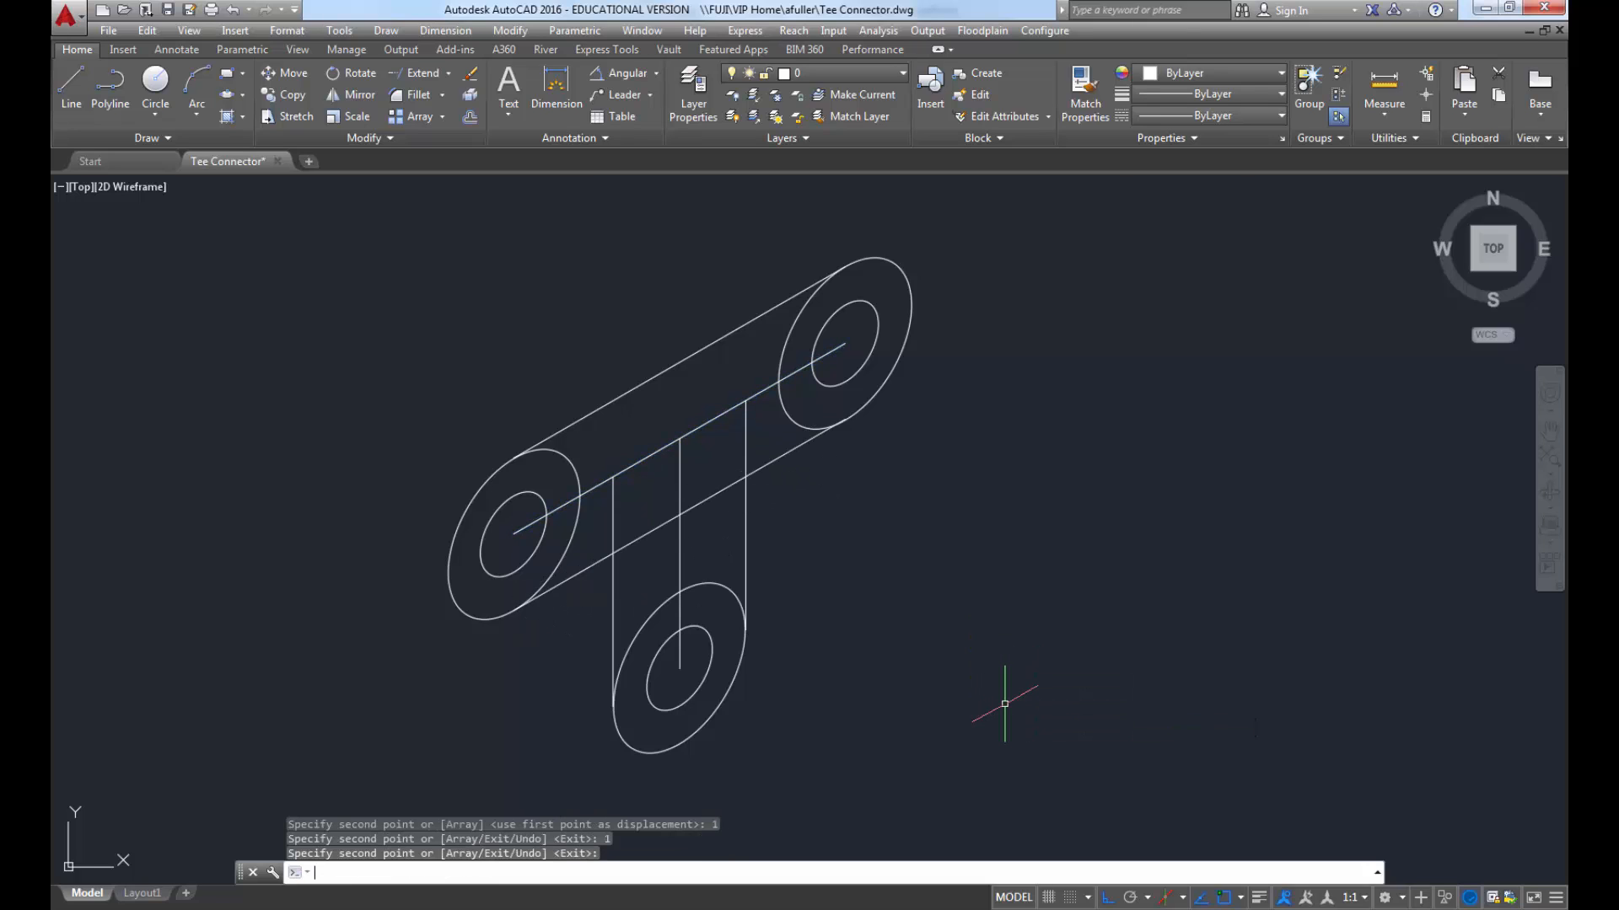
{"action": "scroll", "coordinate": [833, 444], "scroll_direction": "up", "scroll_amount": 2}
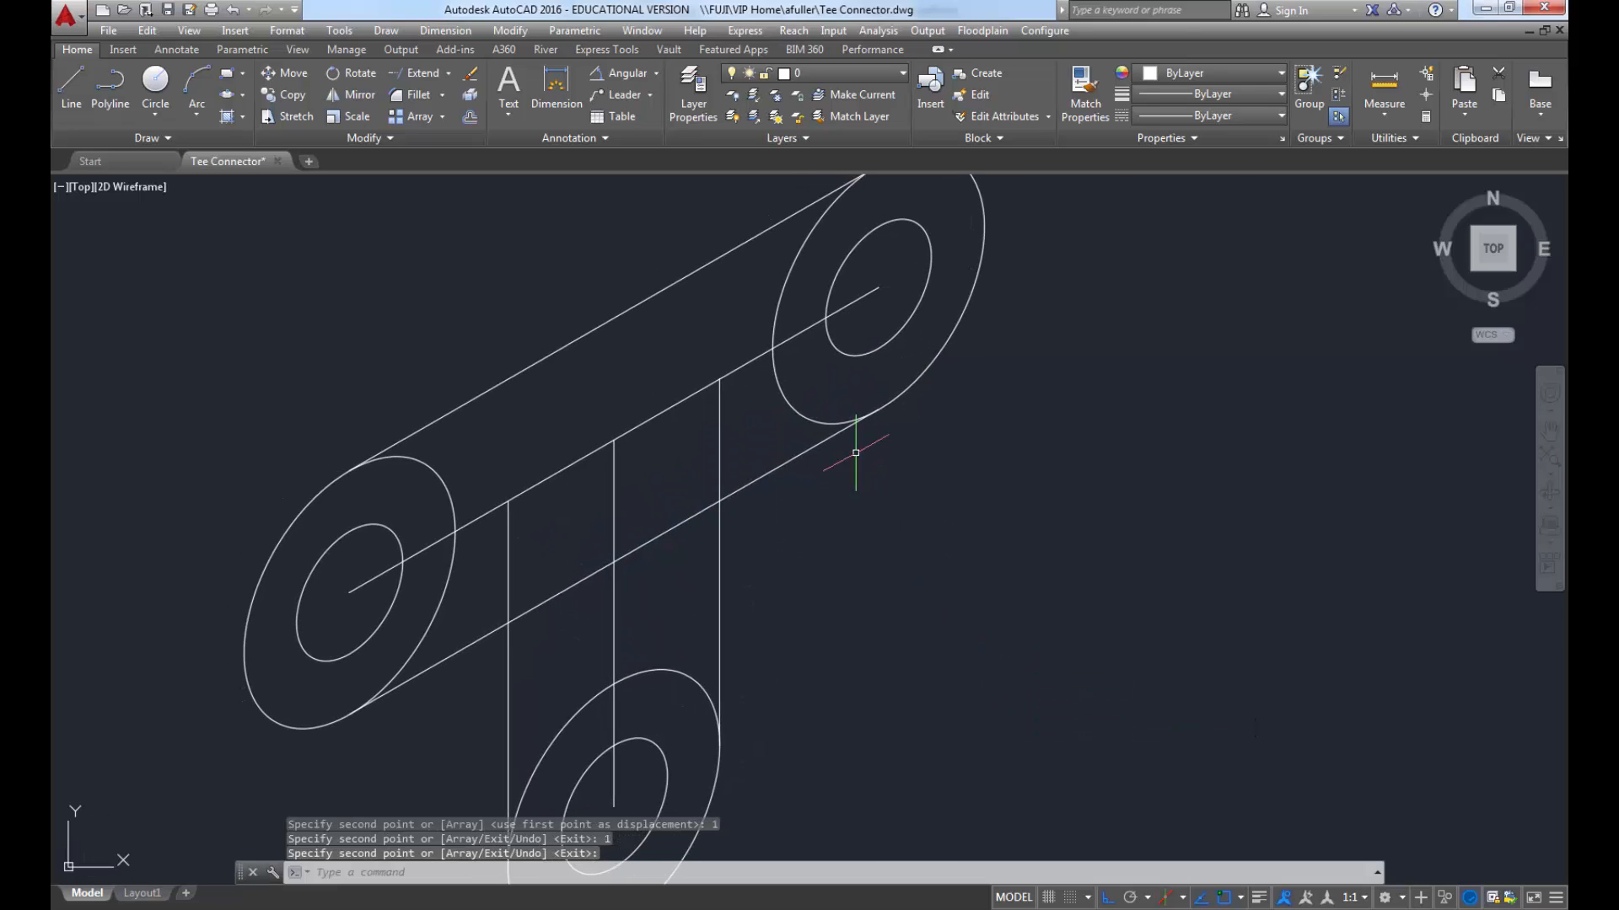
{"action": "key", "text": "Escape"}
{"action": "key", "text": "Escape"}
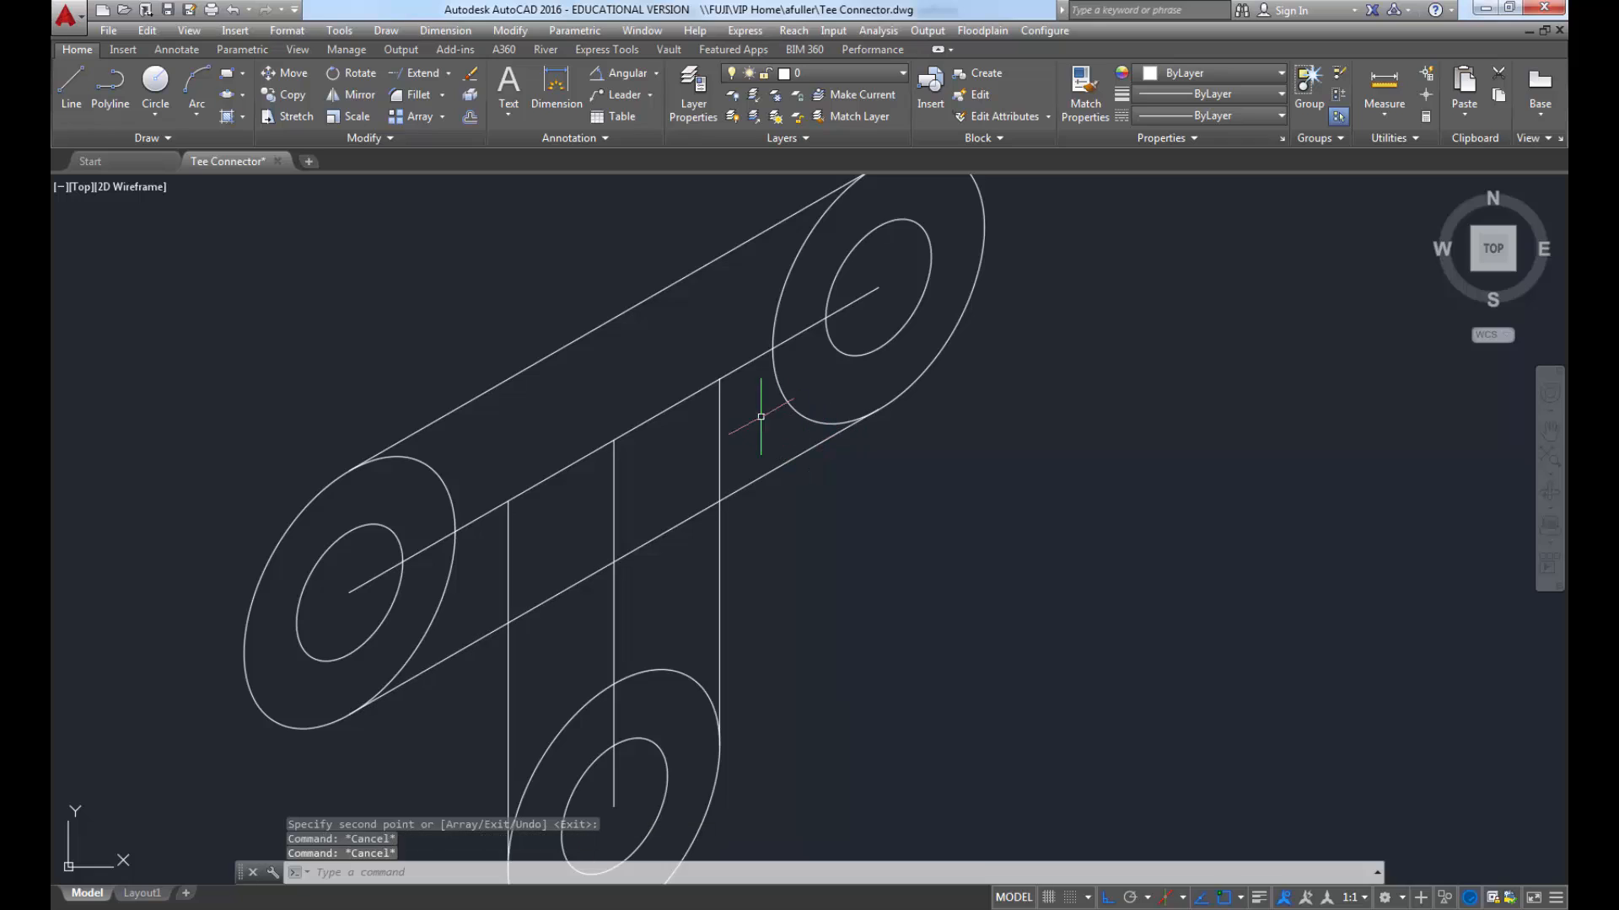
Step: Erase the 30° centre line and the vertical centre line from the Tee Connector
{"action": "left_click", "coordinate": [635, 484]}
{"action": "left_click", "coordinate": [595, 421]}
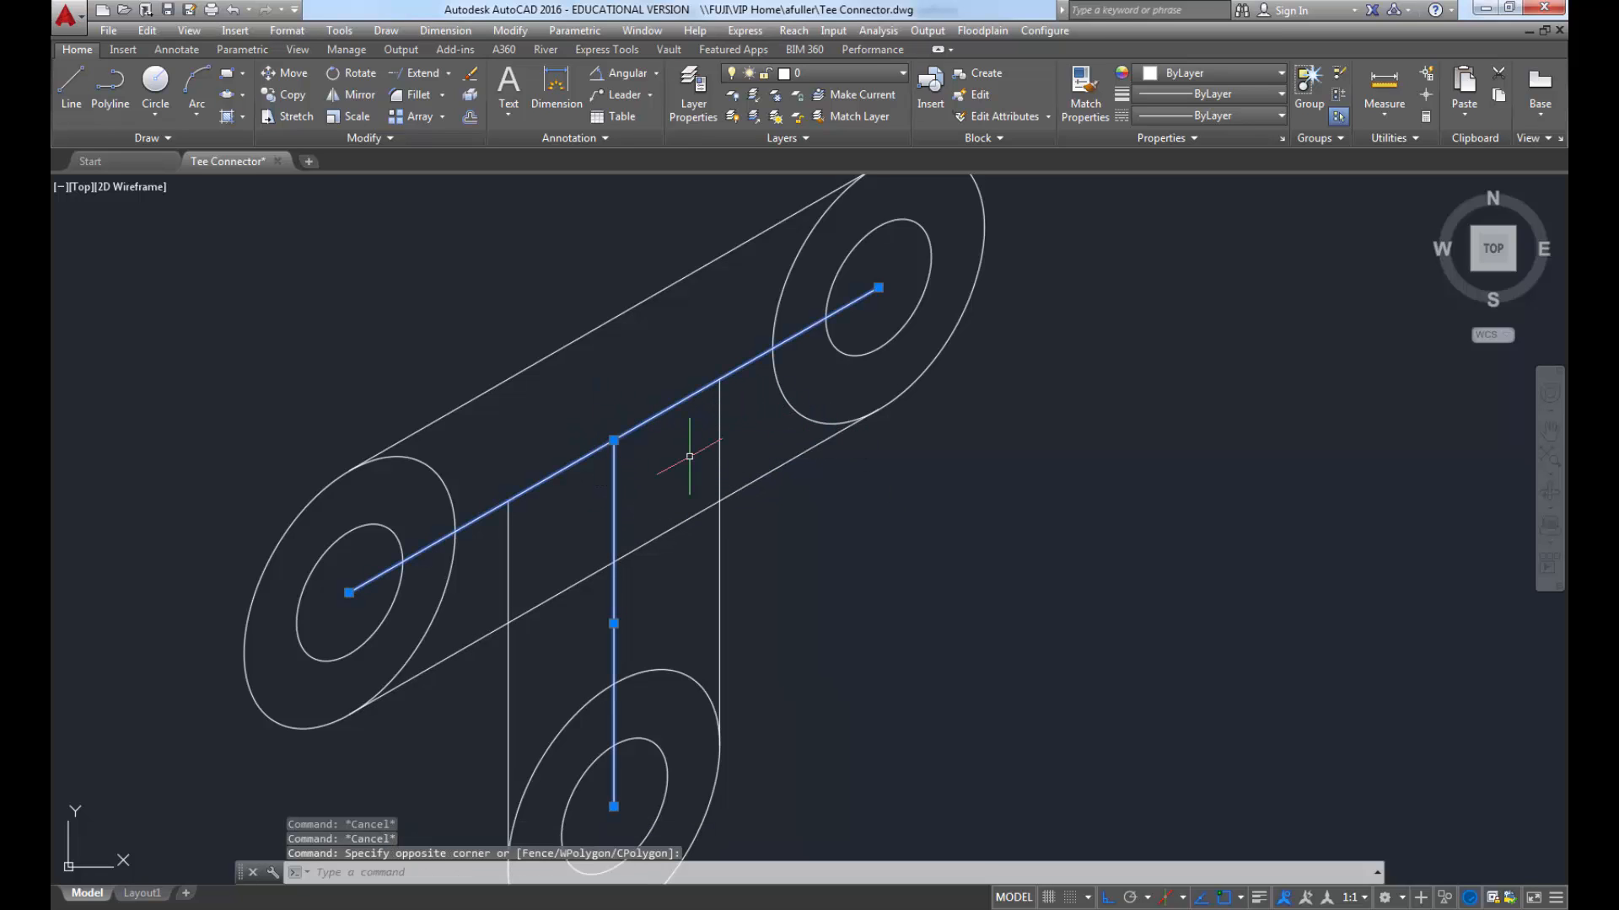
{"action": "key", "text": "Delete"}
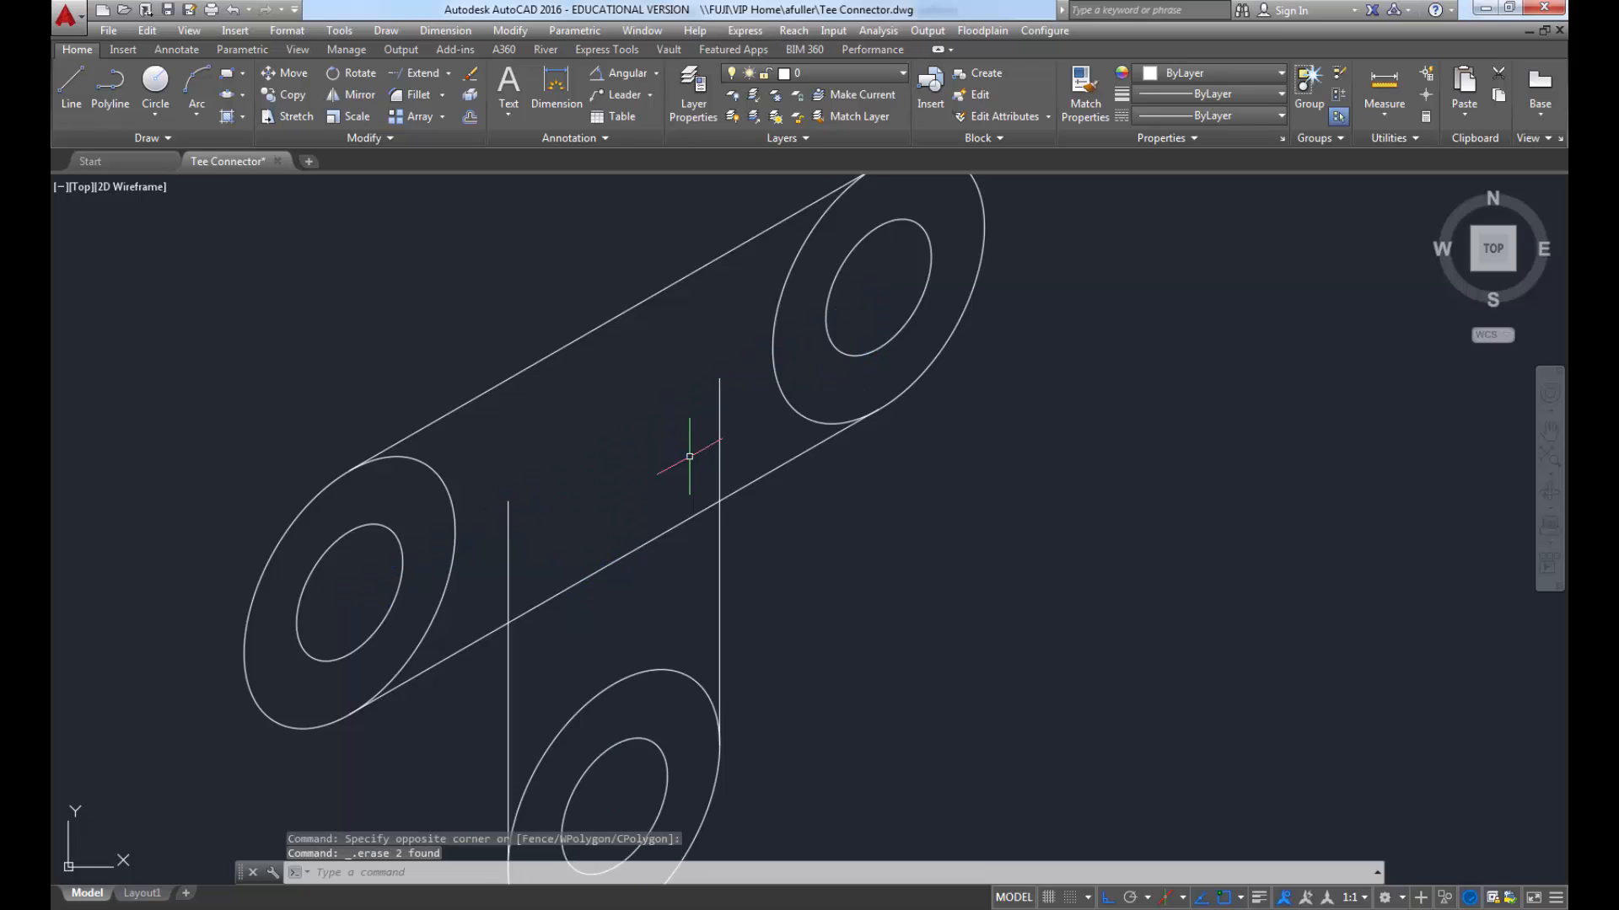
{"action": "scroll", "coordinate": [690, 456], "scroll_direction": "down", "scroll_amount": 3}
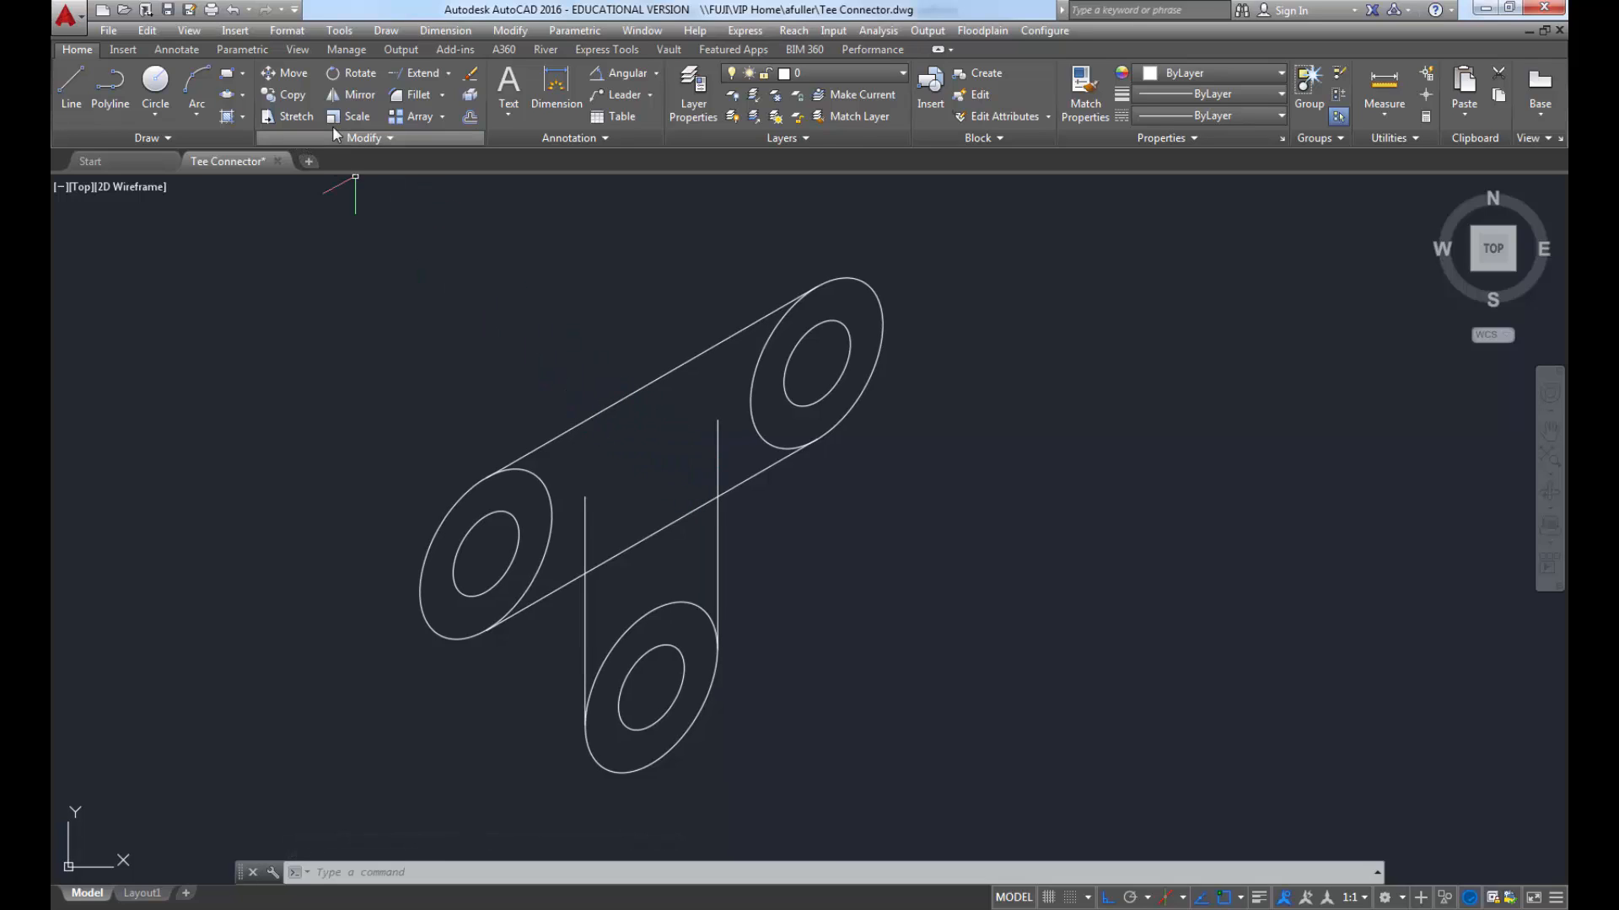
Step: Trim the lower 30° tangency line between the two verticals and the inner arcs of all three large isocircles
{"action": "left_click", "coordinate": [449, 74]}
{"action": "left_click", "coordinate": [432, 105]}
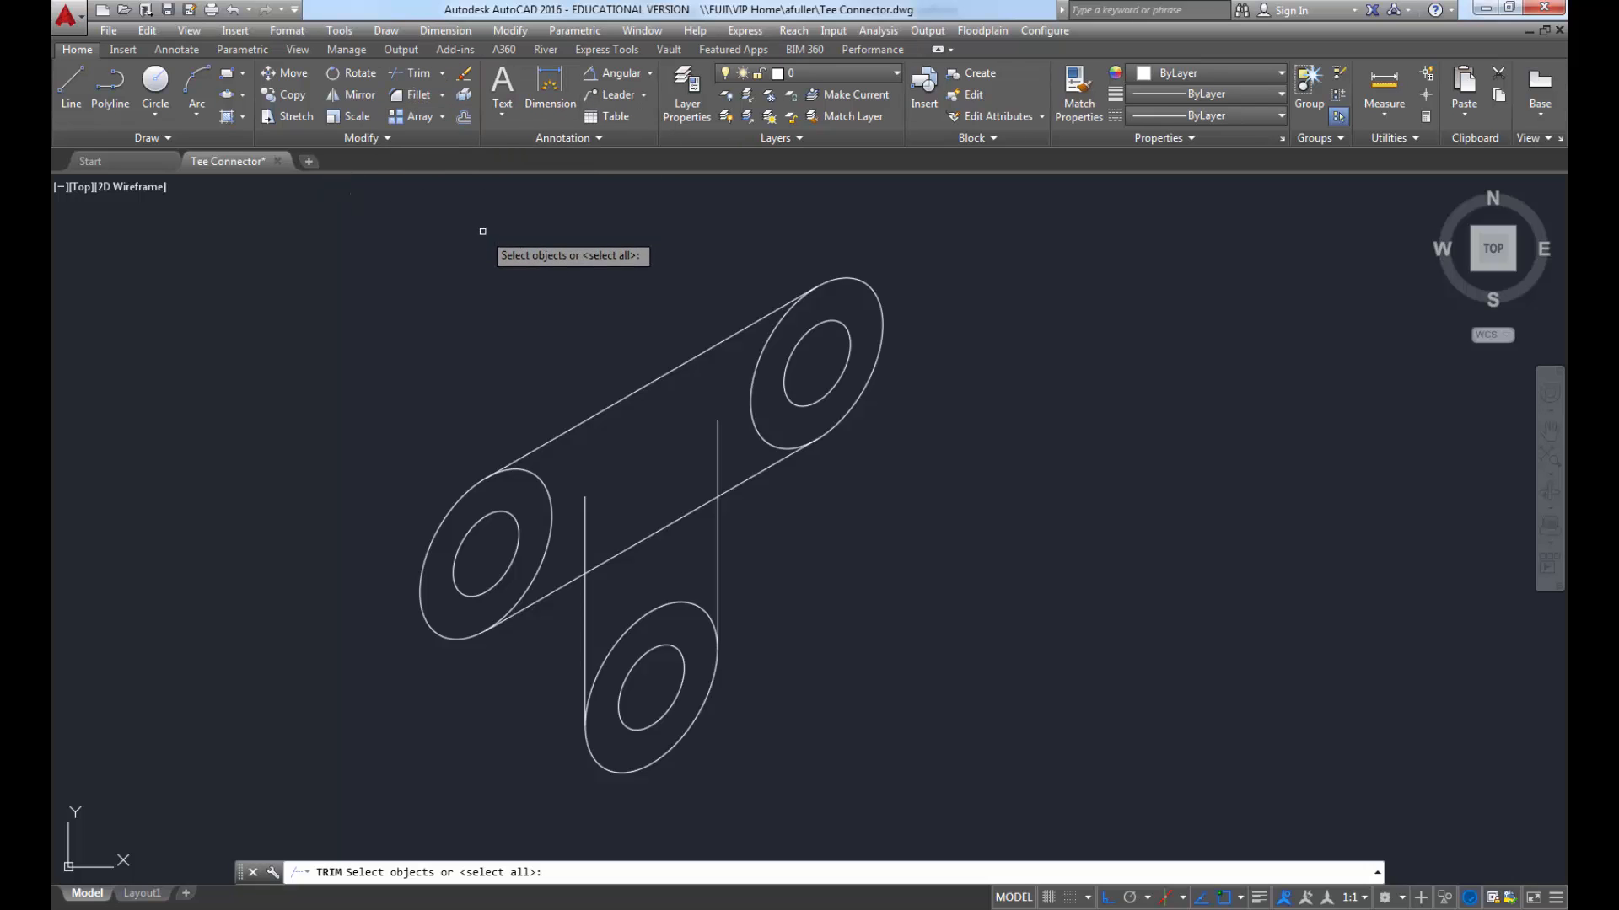
{"action": "key", "text": "Return"}
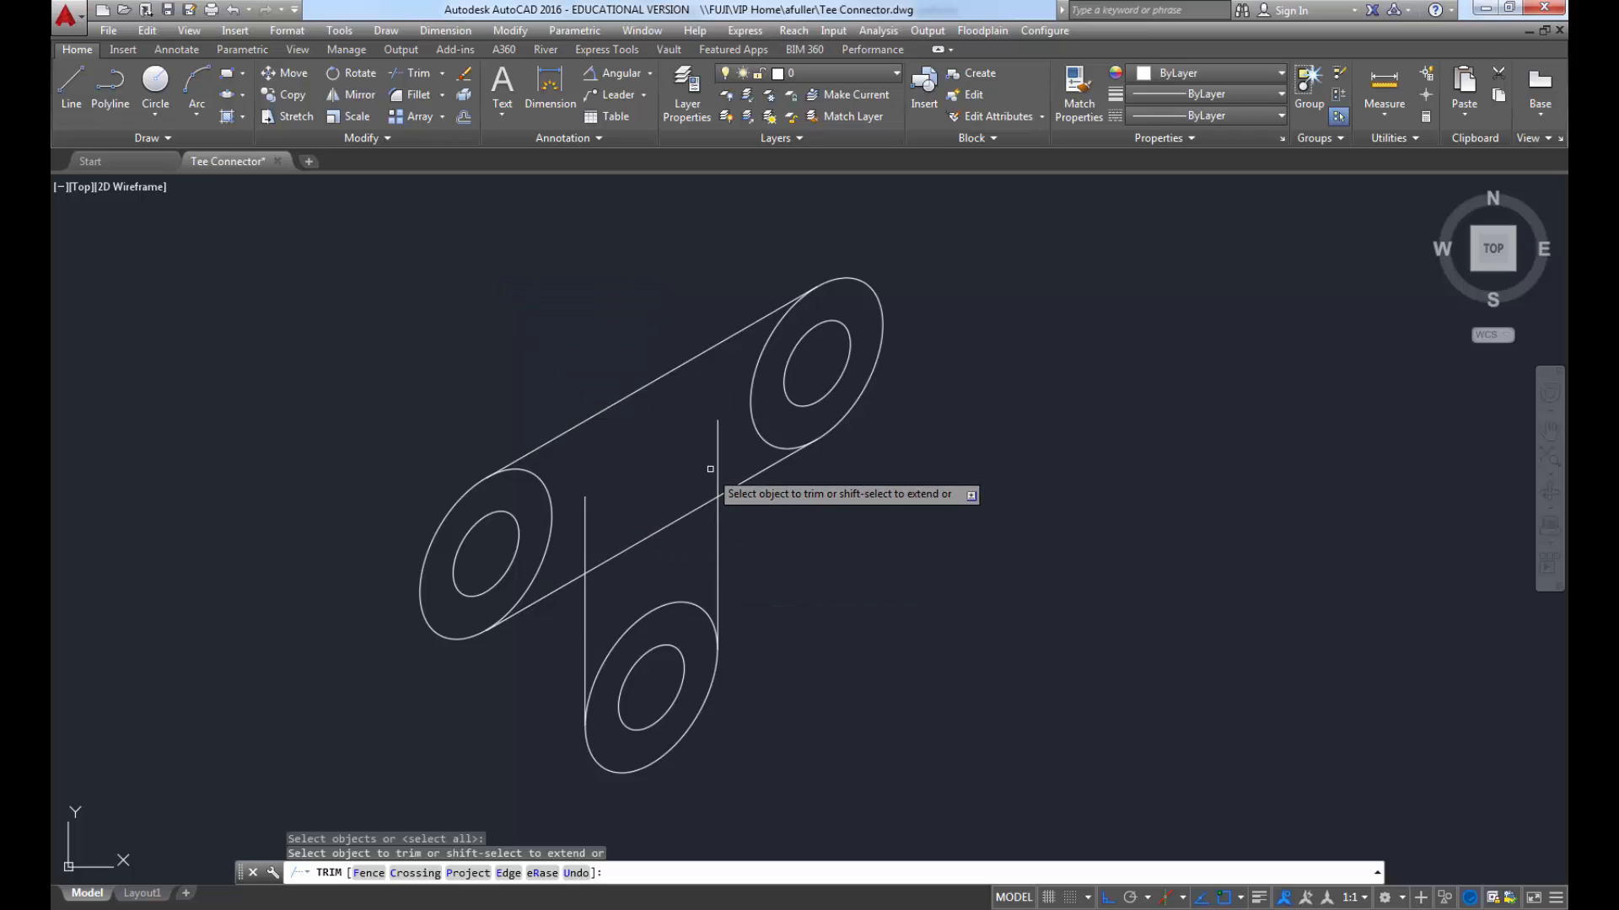
{"action": "left_click", "coordinate": [701, 507]}
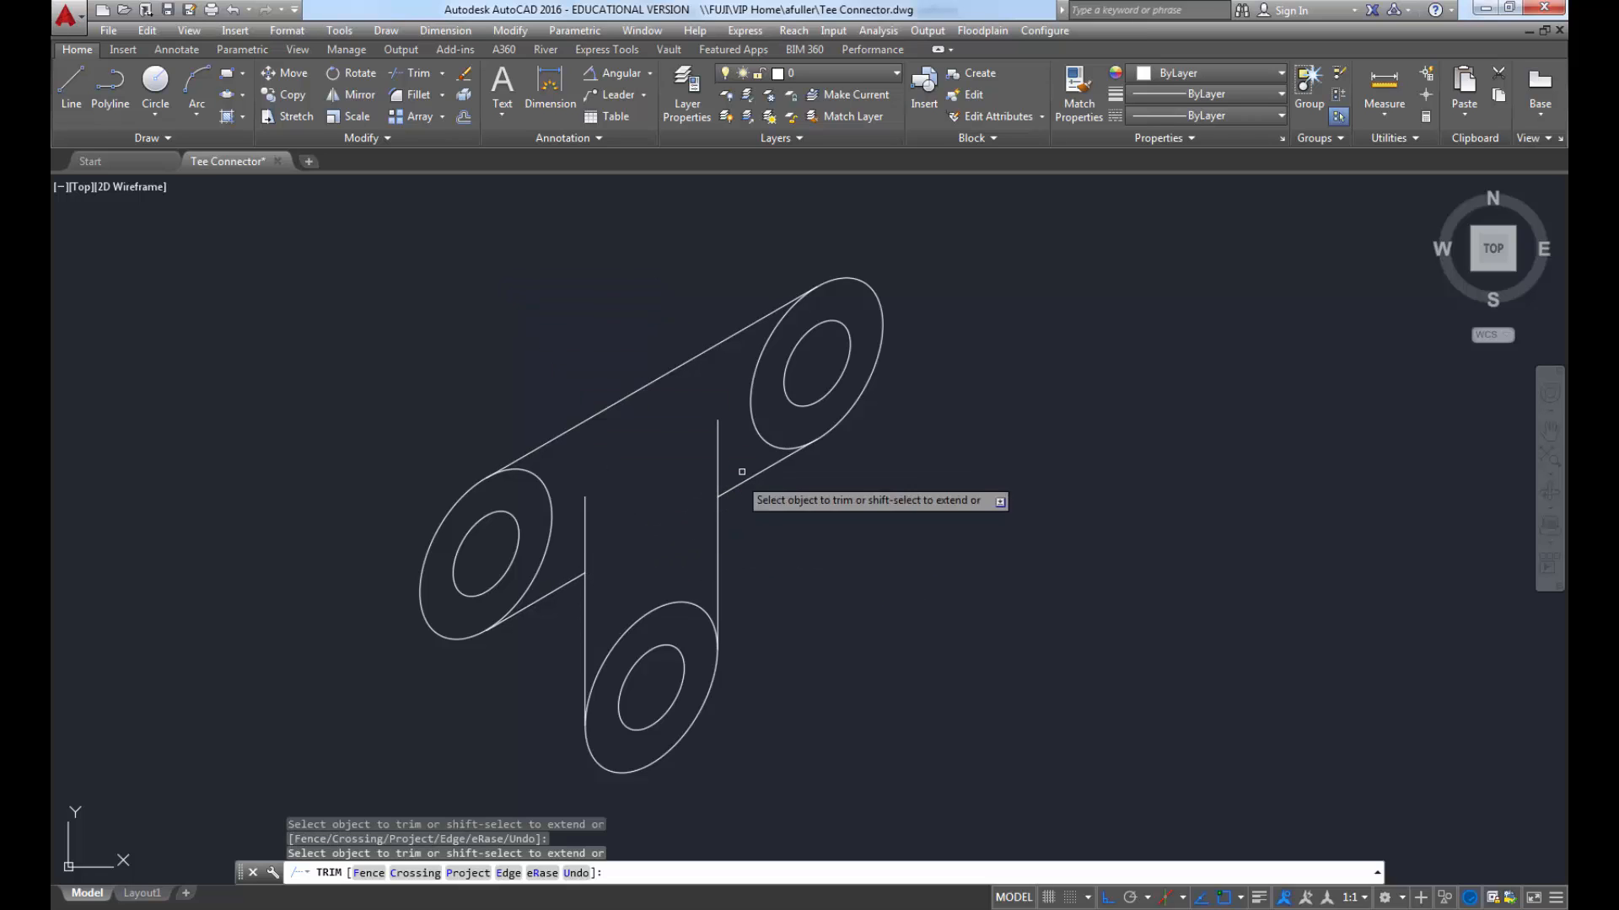
{"action": "left_click", "coordinate": [762, 435]}
{"action": "left_click", "coordinate": [544, 489]}
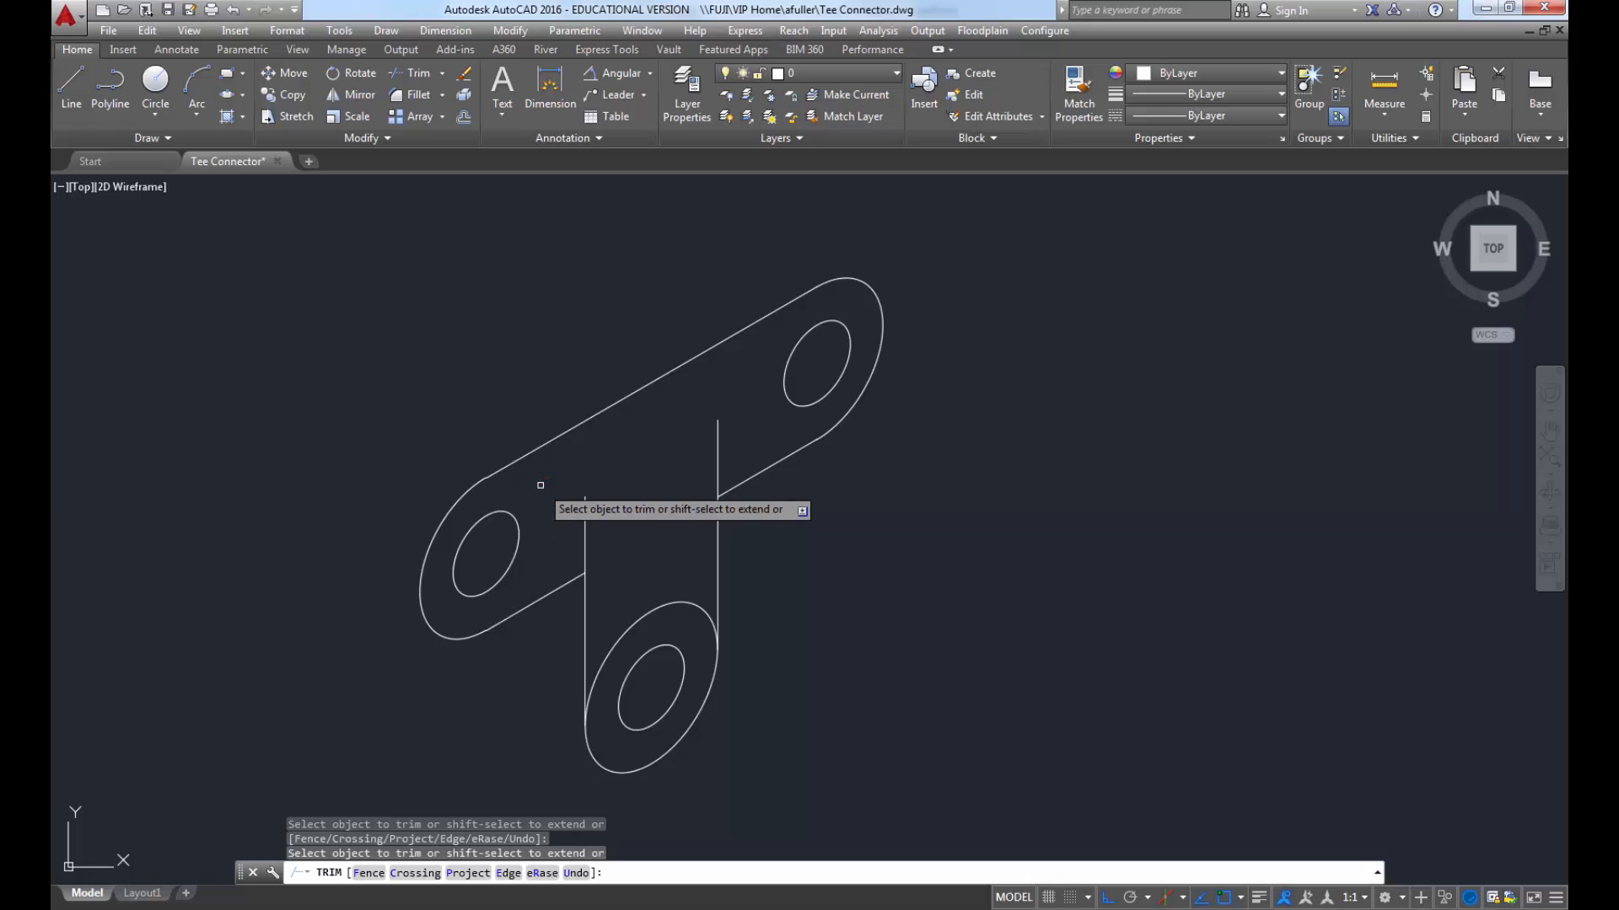
{"action": "left_click", "coordinate": [630, 627]}
{"action": "key", "text": "Return"}
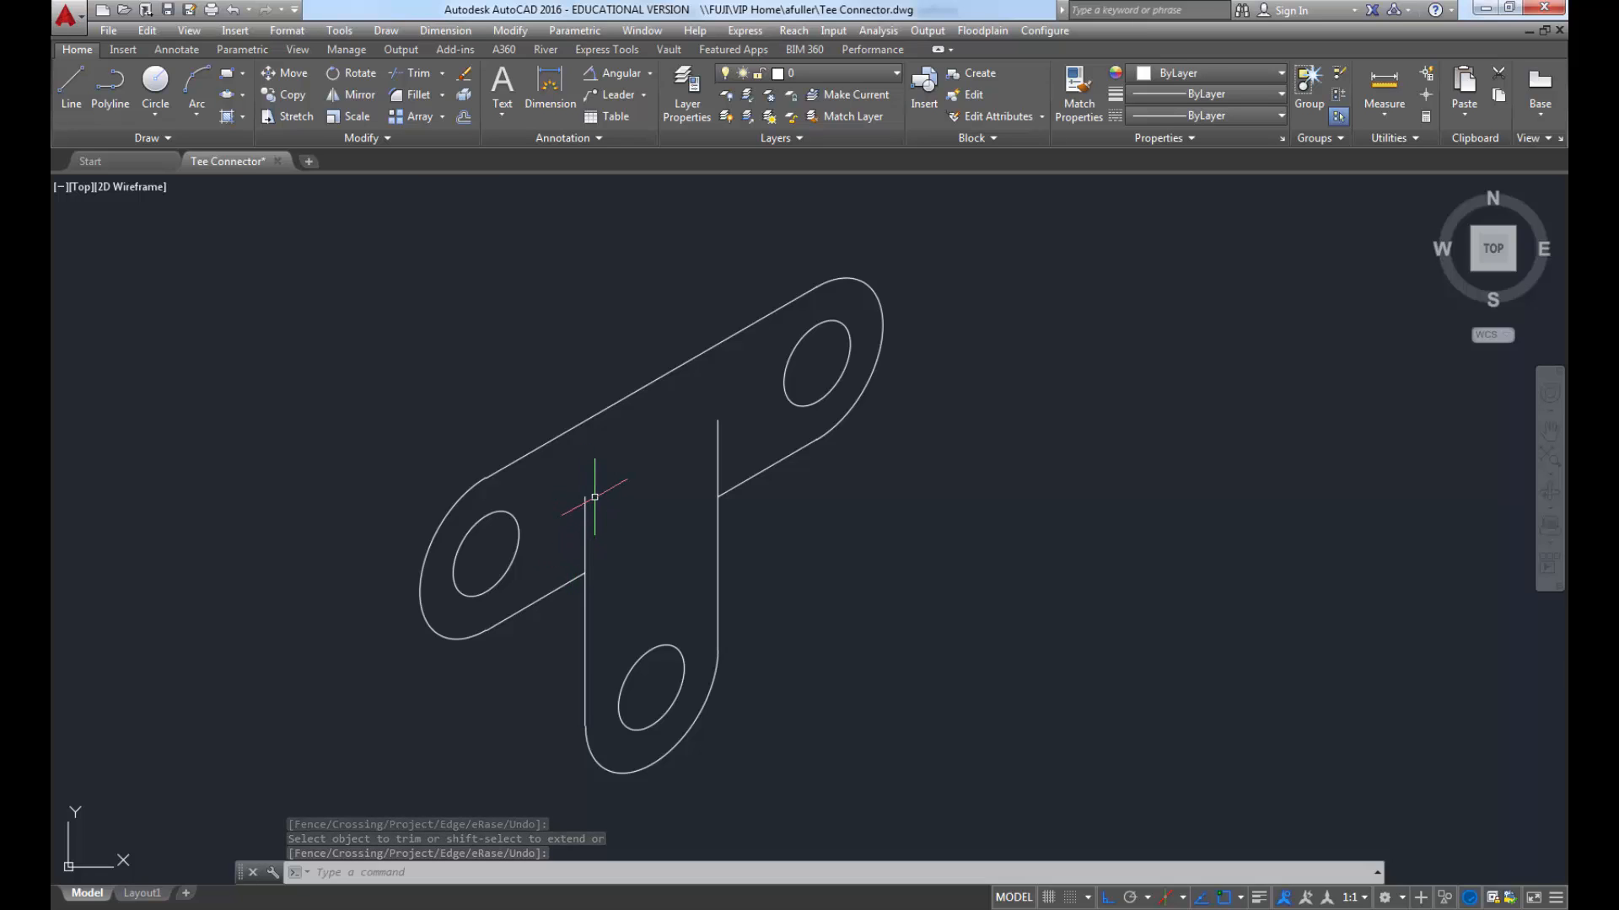
Step: Extend both vertical tangency lines up to the upper 30° tangency line
{"action": "left_click", "coordinate": [442, 74]}
{"action": "left_click", "coordinate": [437, 139]}
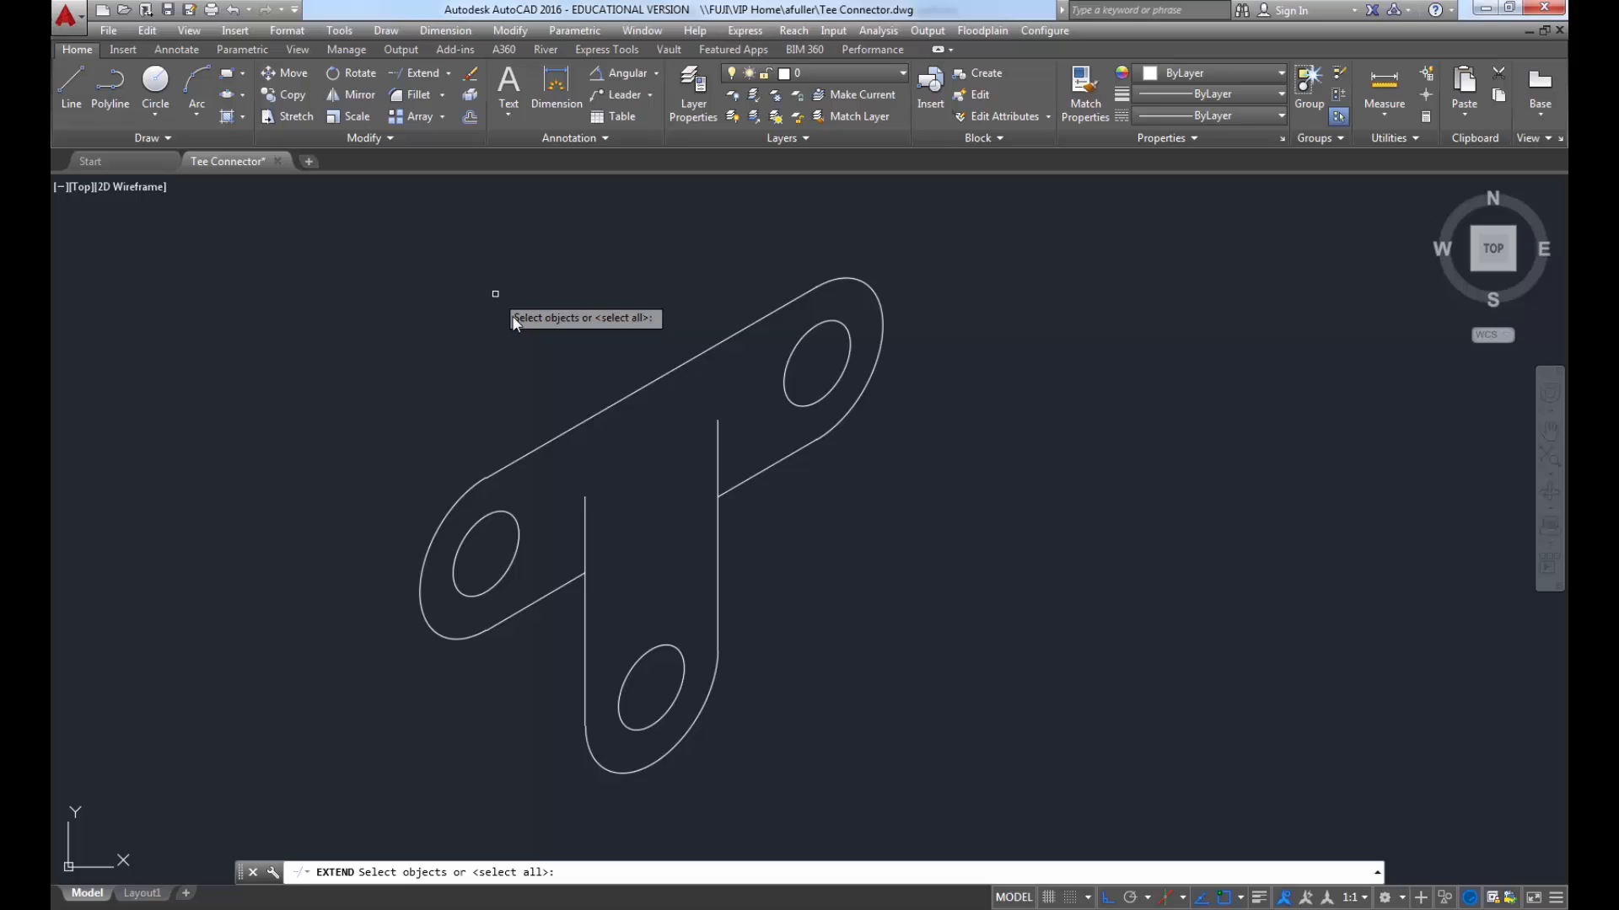
{"action": "left_click", "coordinate": [610, 407]}
{"action": "key", "text": "Return"}
{"action": "left_click", "coordinate": [726, 444]}
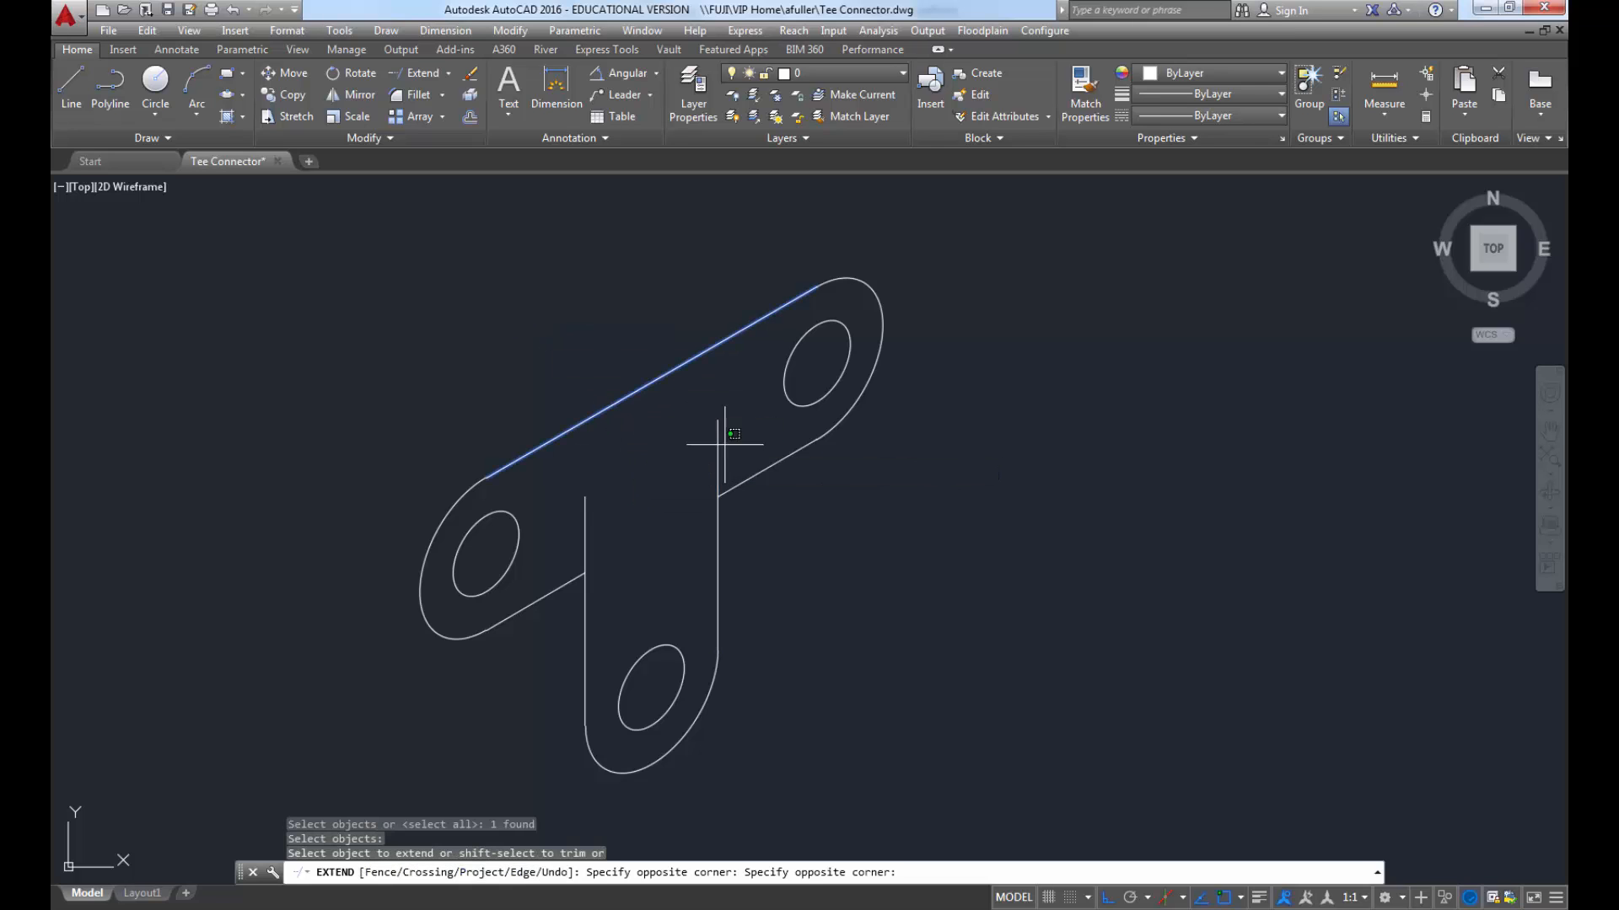
{"action": "left_click", "coordinate": [701, 450]}
{"action": "left_click", "coordinate": [608, 505]}
{"action": "left_click", "coordinate": [573, 489]}
{"action": "key", "text": "Return"}
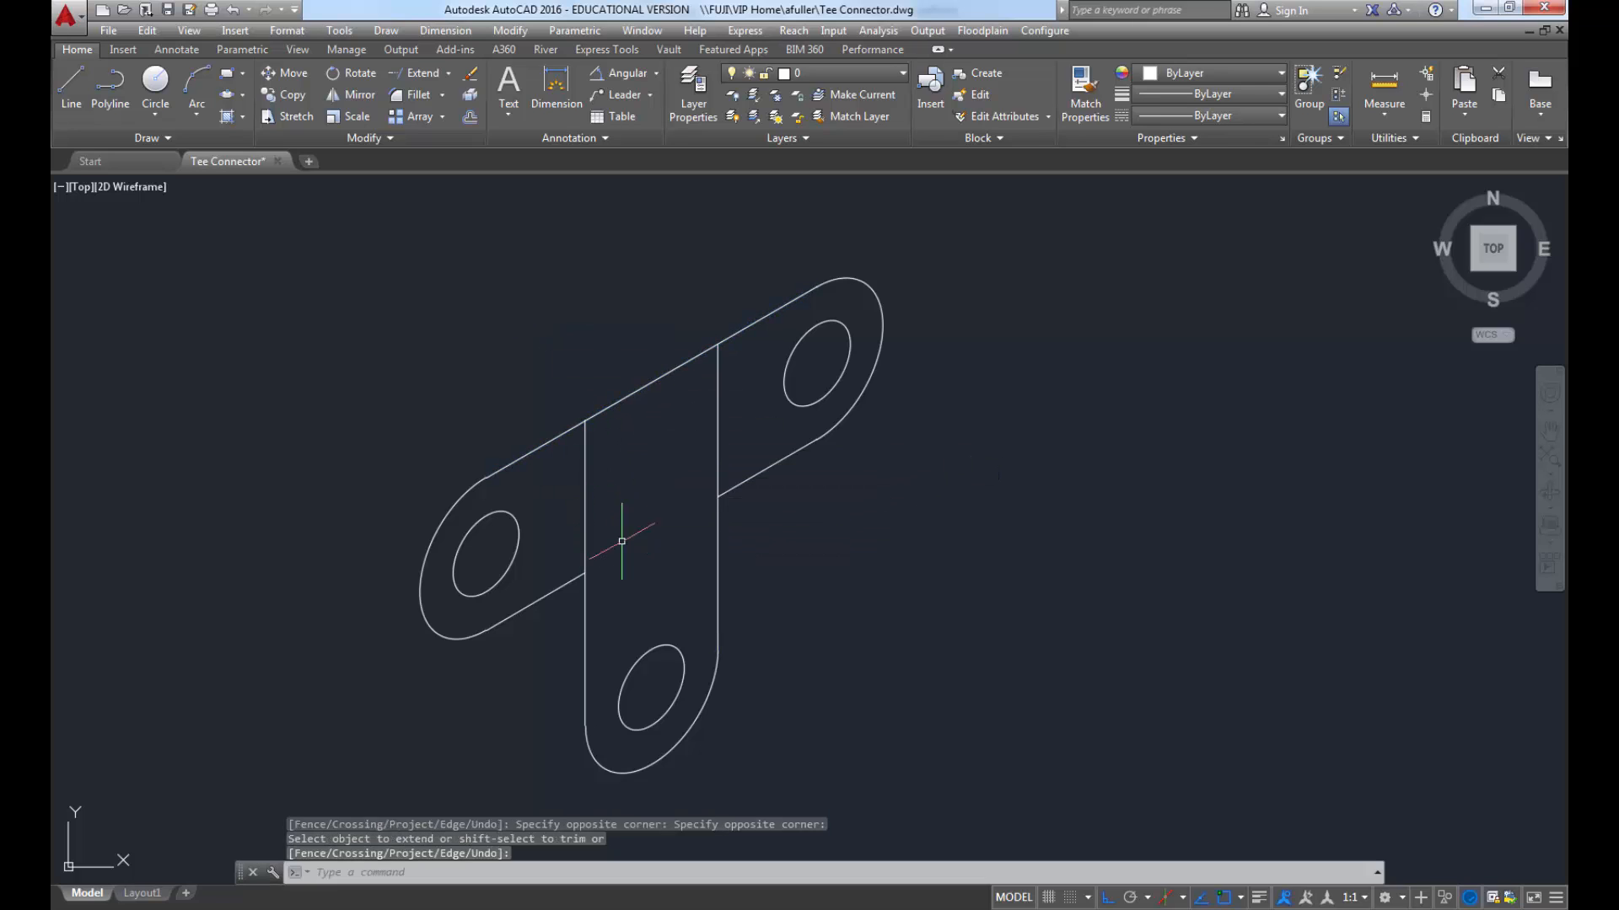
{"action": "middle_click_drag", "start_coordinate": [648, 548], "coordinate": [636, 549]}
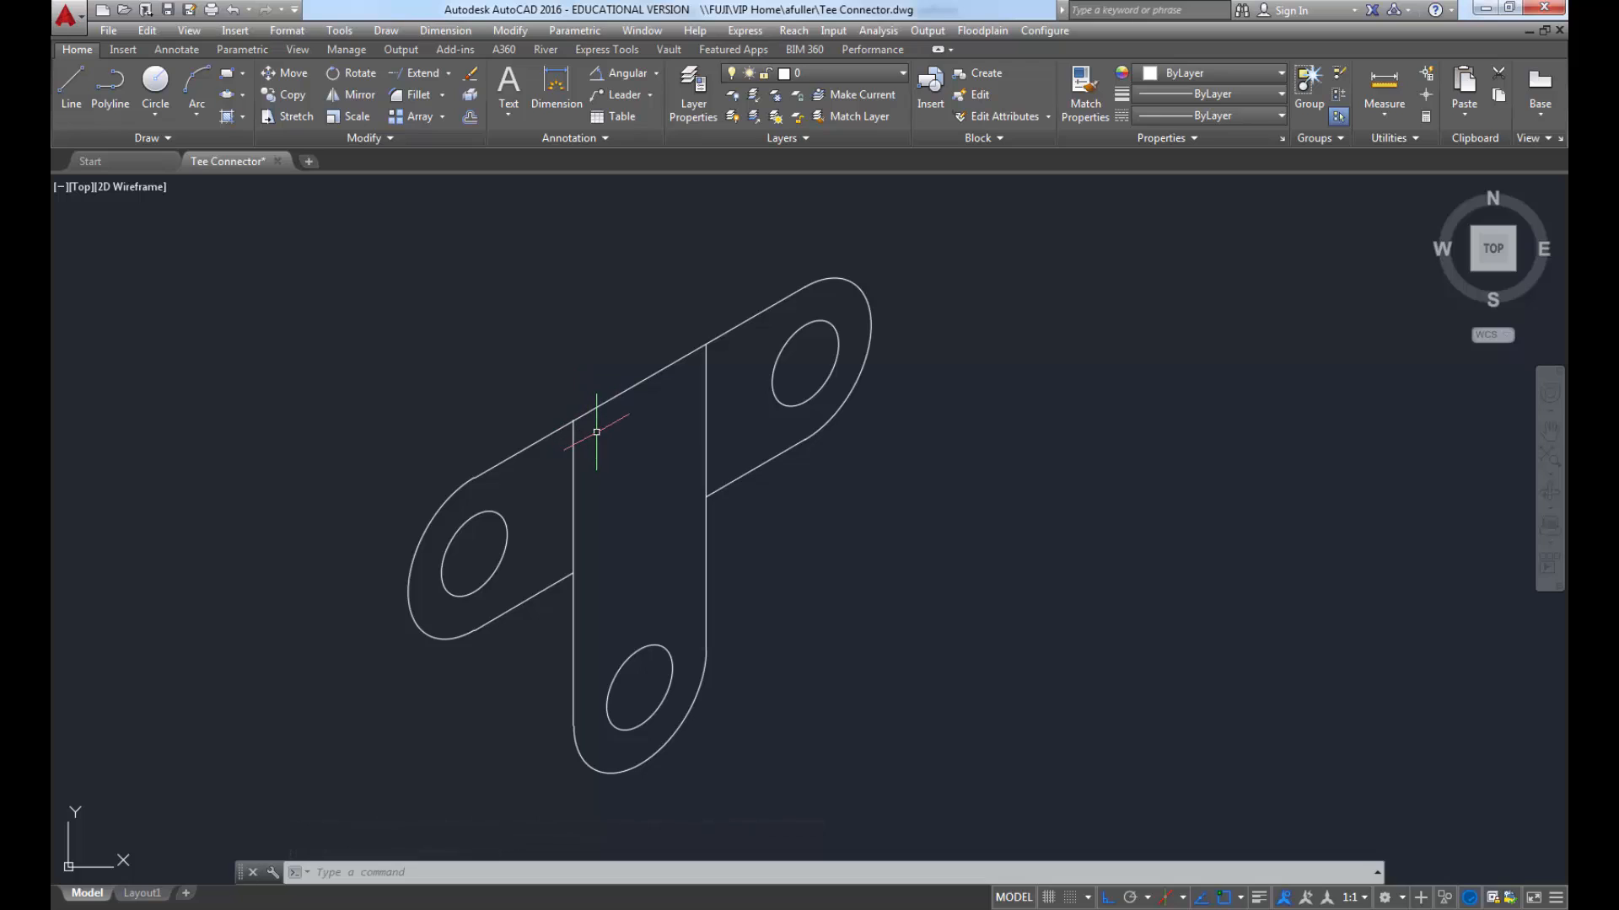
{"action": "middle_click_drag", "start_coordinate": [629, 451], "coordinate": [605, 449]}
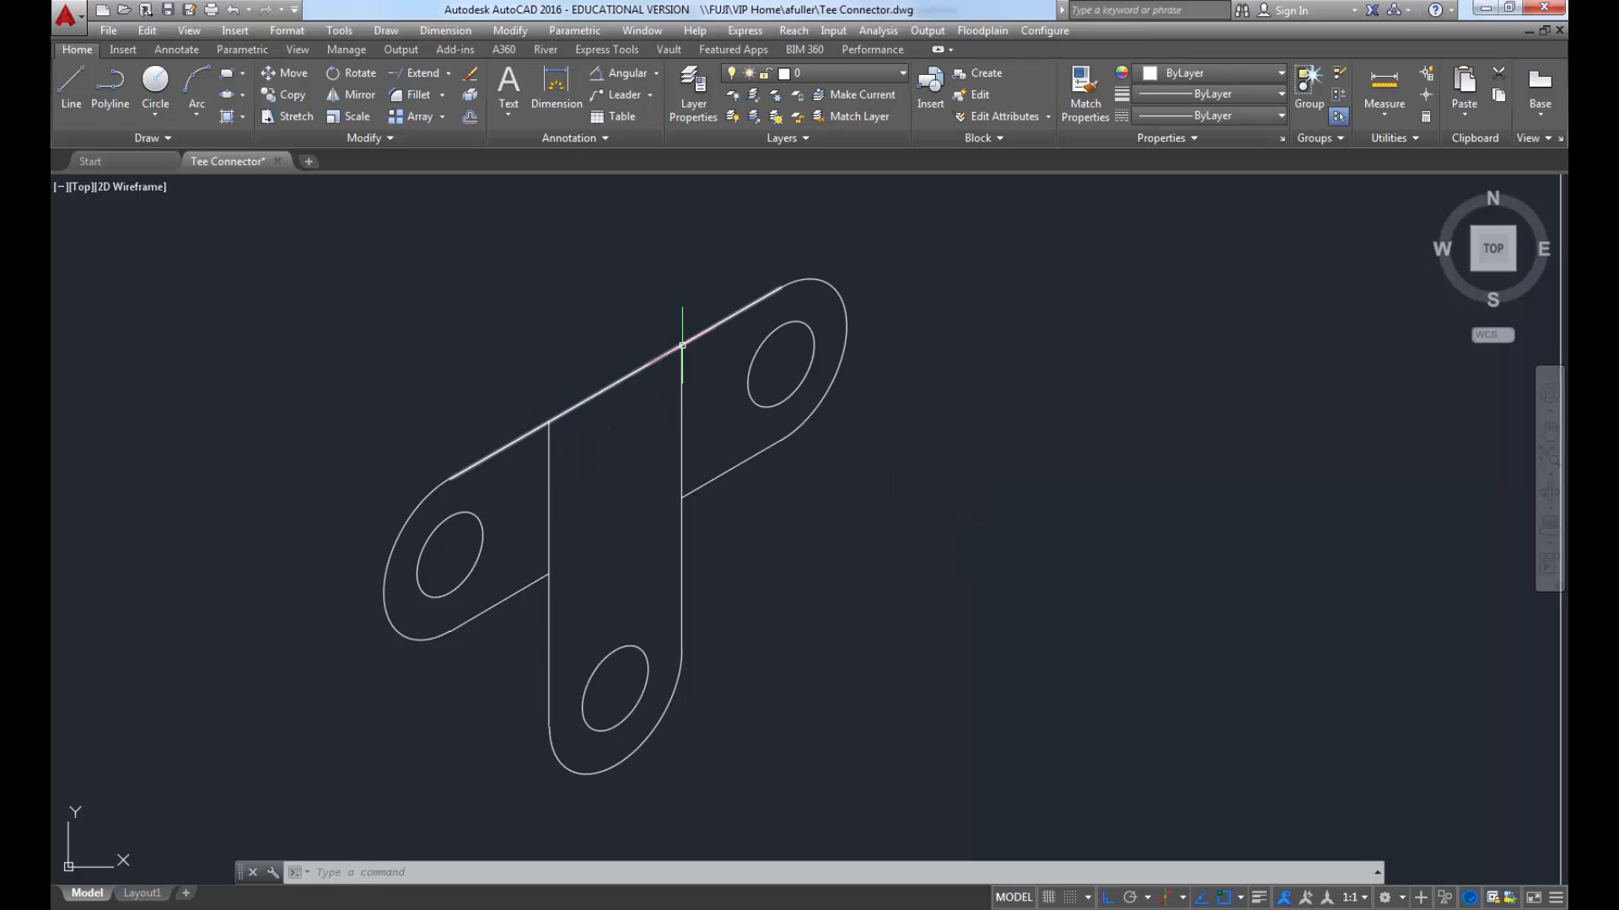
{"action": "type", "text": "l"}
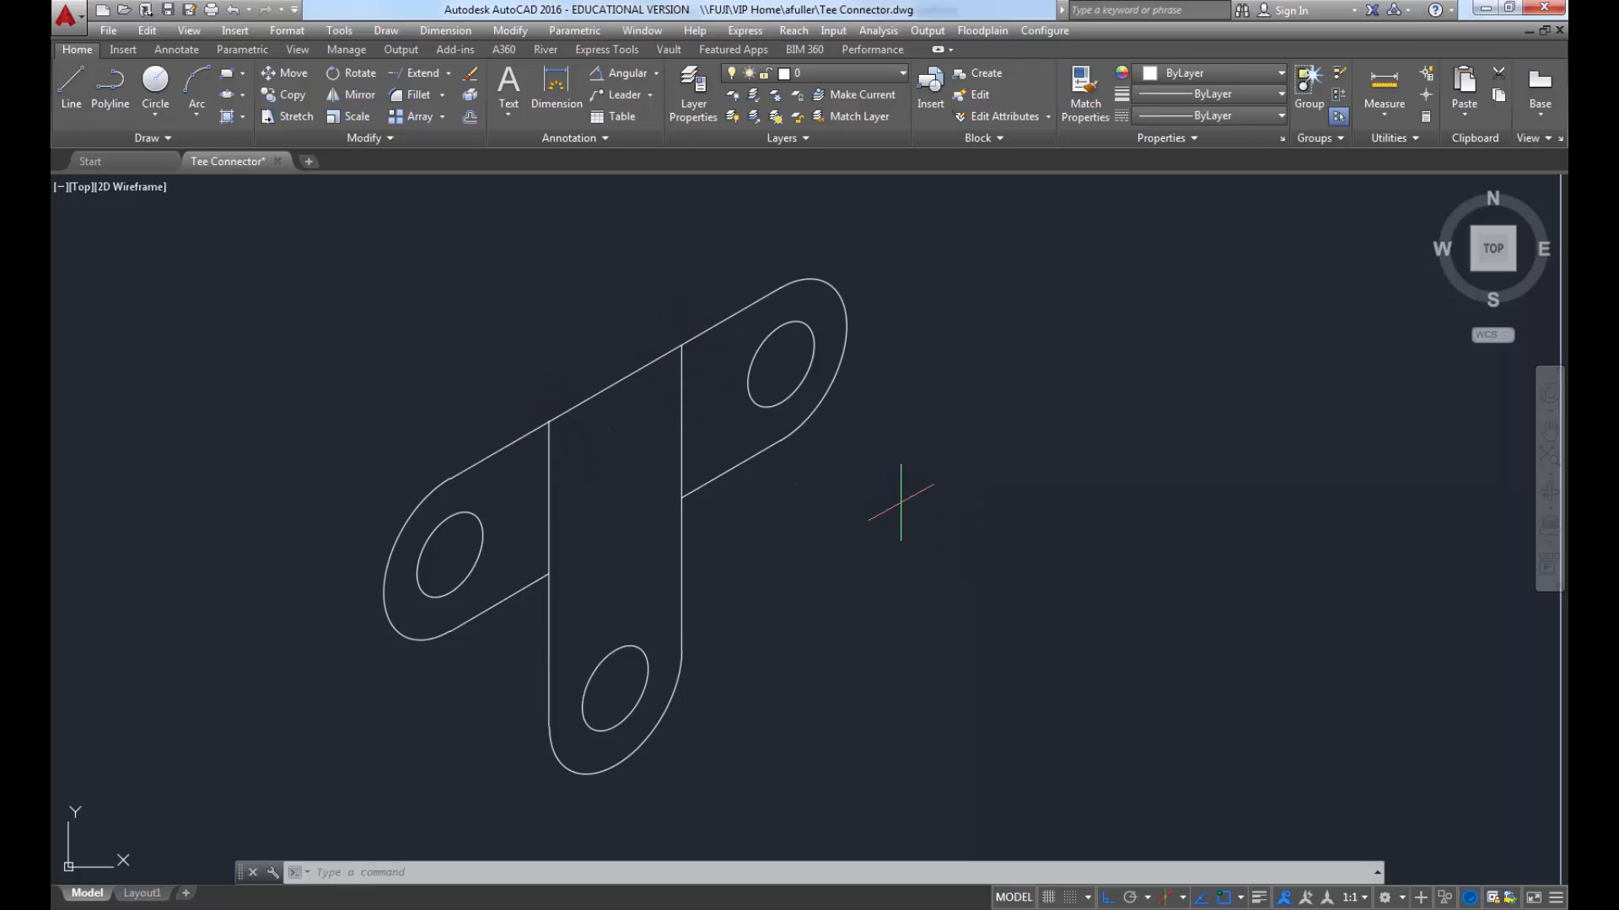
{"action": "key", "text": "Return"}
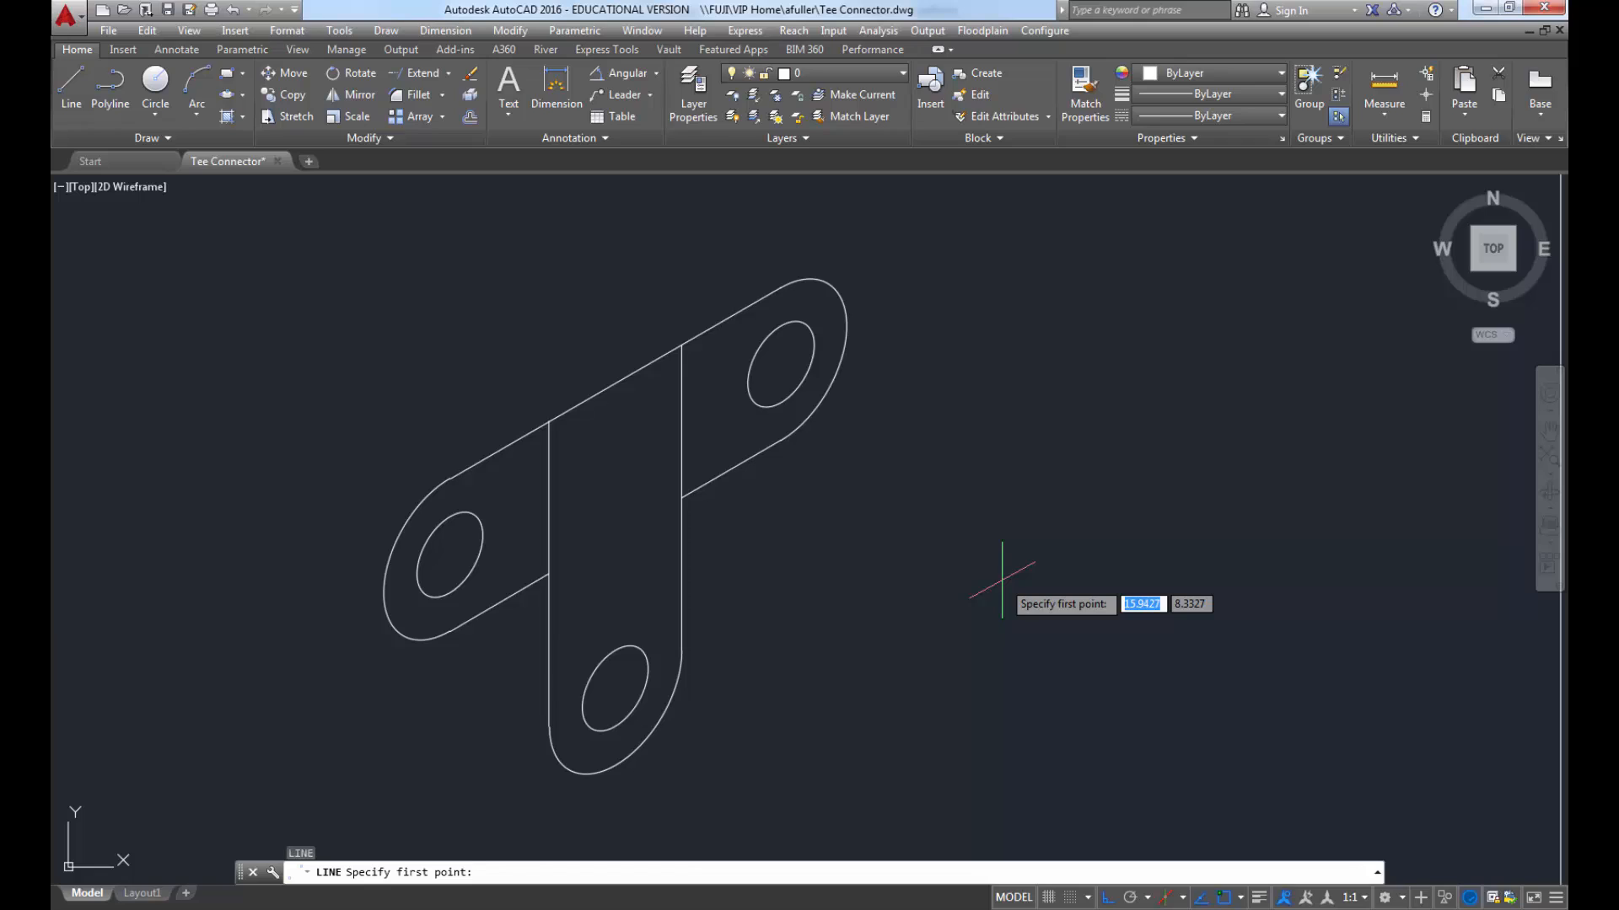
{"action": "key", "text": "Escape"}
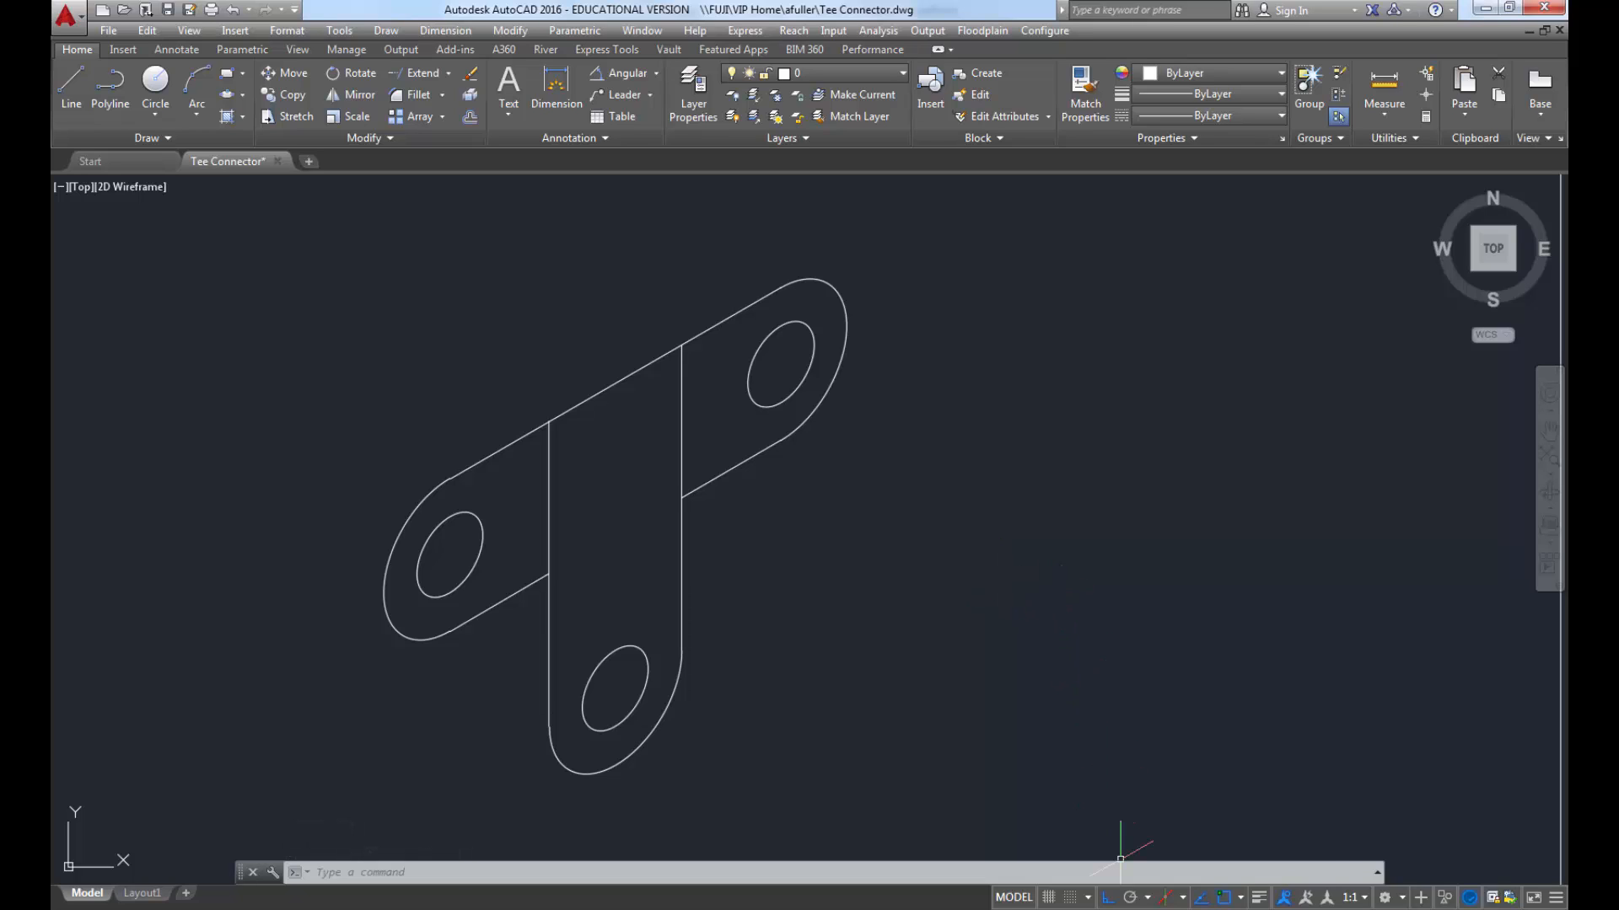
Step: Turn off isometric drafting and, beside the Tee Connector, draw connected lines 2 units to the right and 2 units straight up
{"action": "left_click", "coordinate": [1165, 898]}
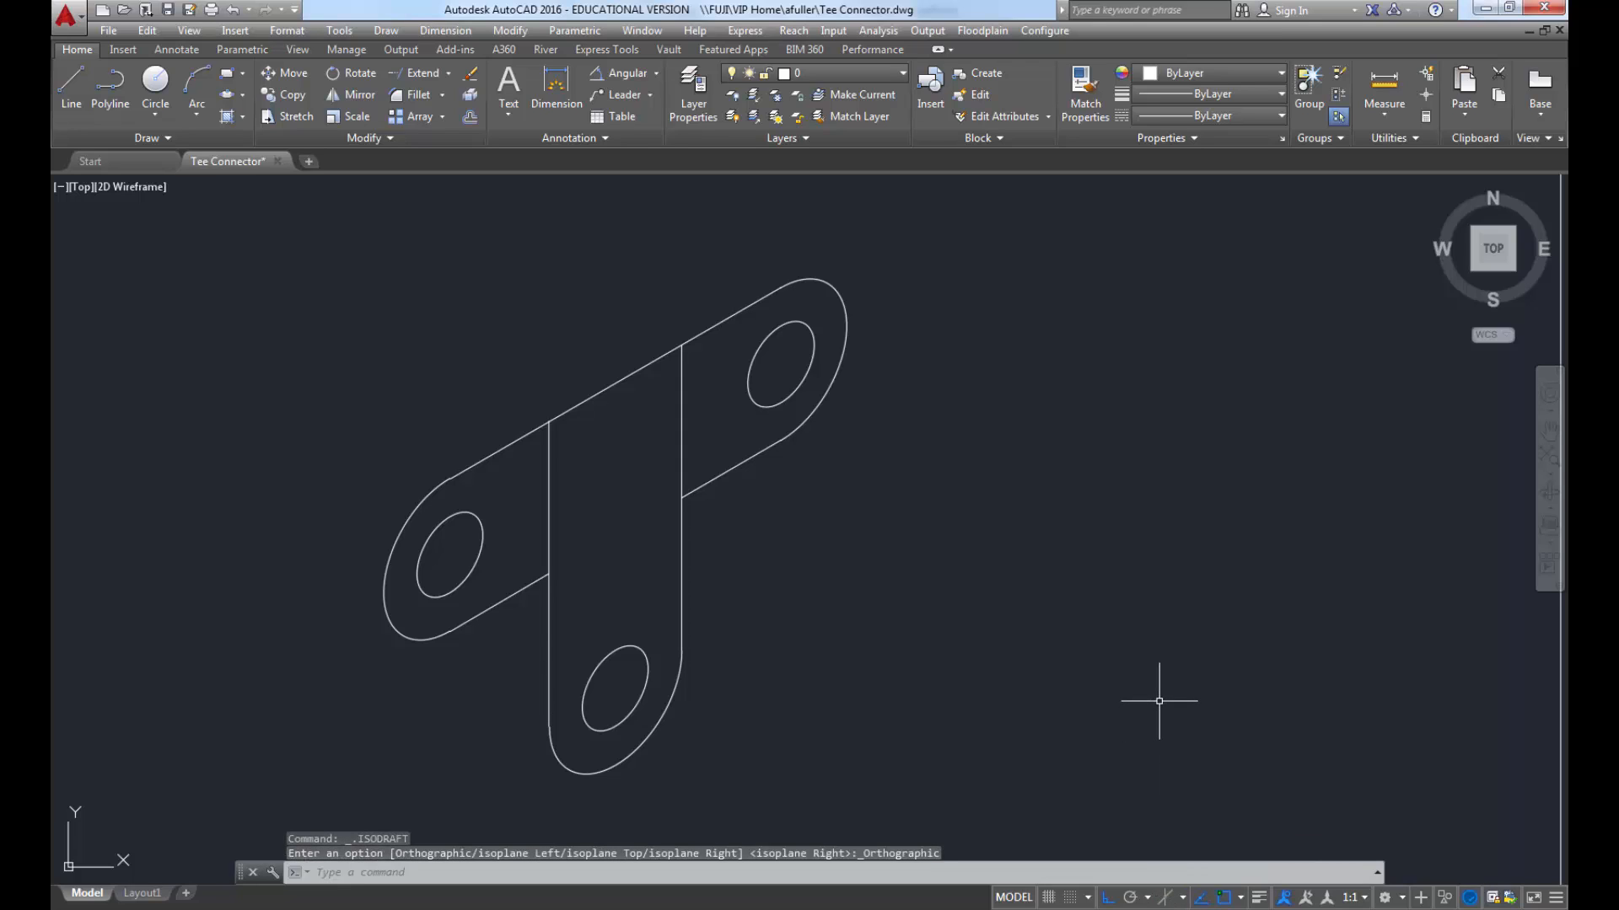
{"action": "type", "text": "l"}
{"action": "key", "text": "Return"}
{"action": "left_click", "coordinate": [1036, 584]}
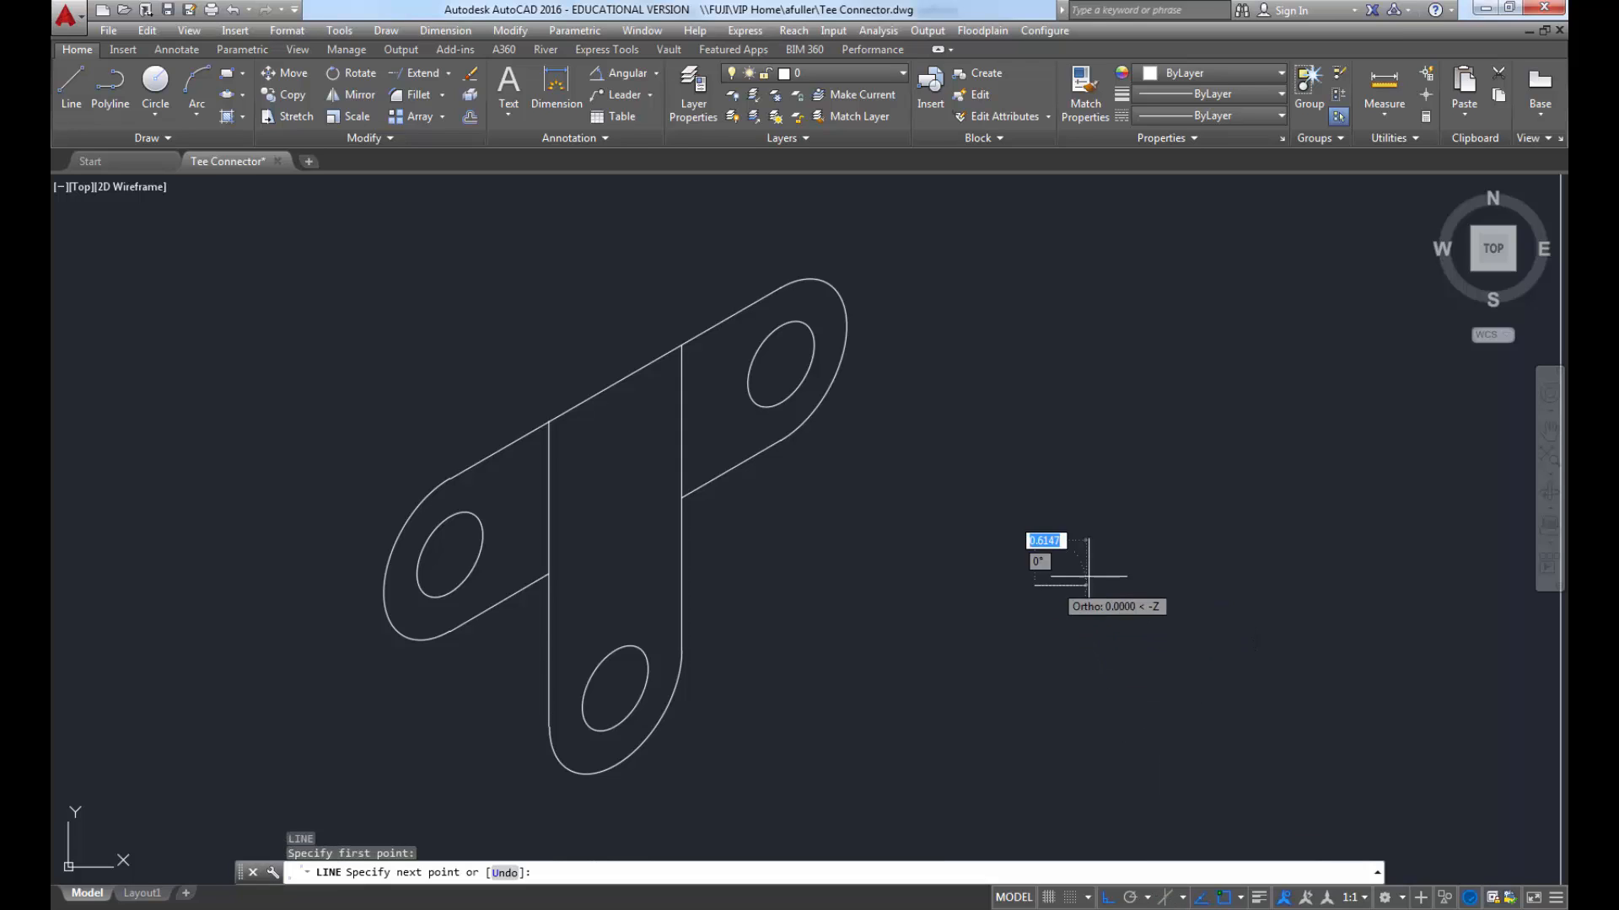
{"action": "type", "text": "2"}
{"action": "key", "text": "Return"}
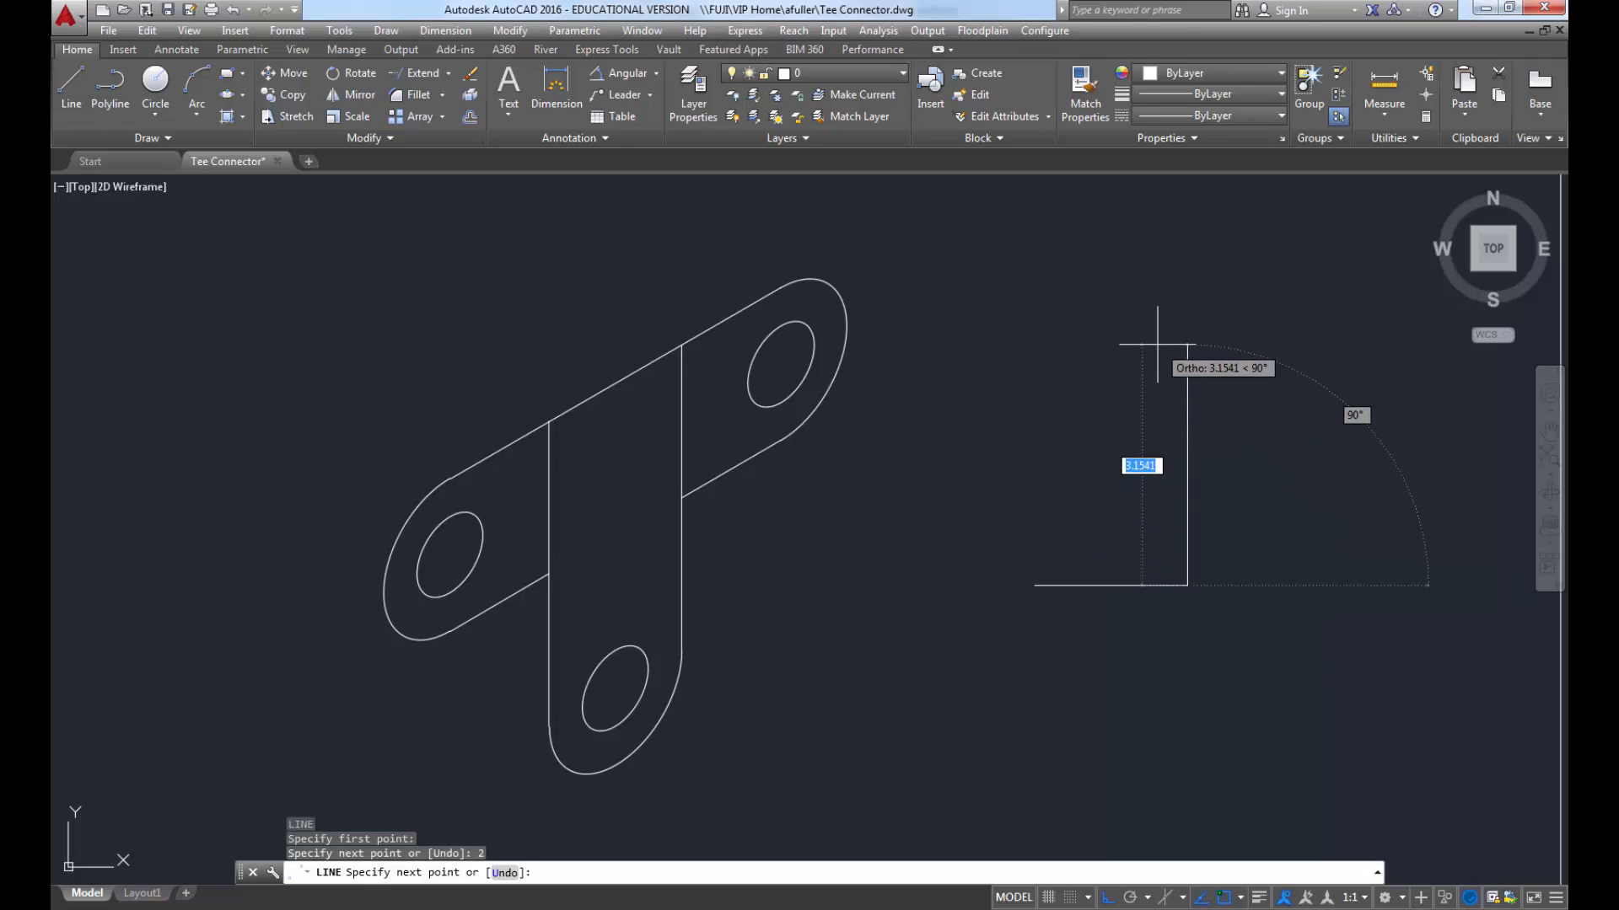
{"action": "type", "text": "2"}
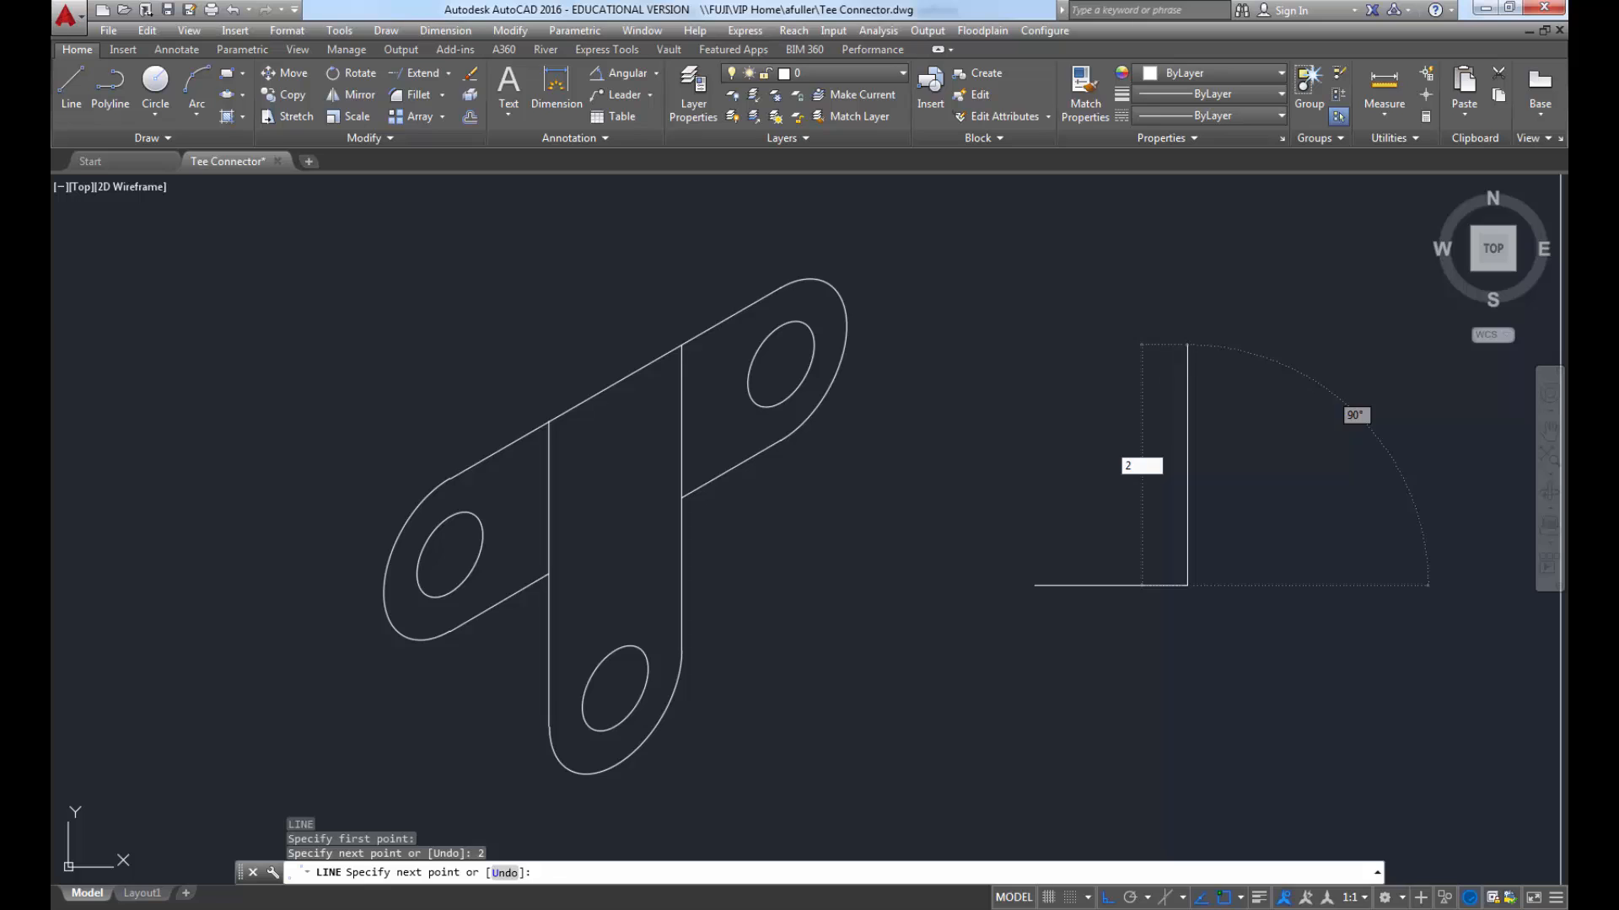
{"action": "key", "text": "Return"}
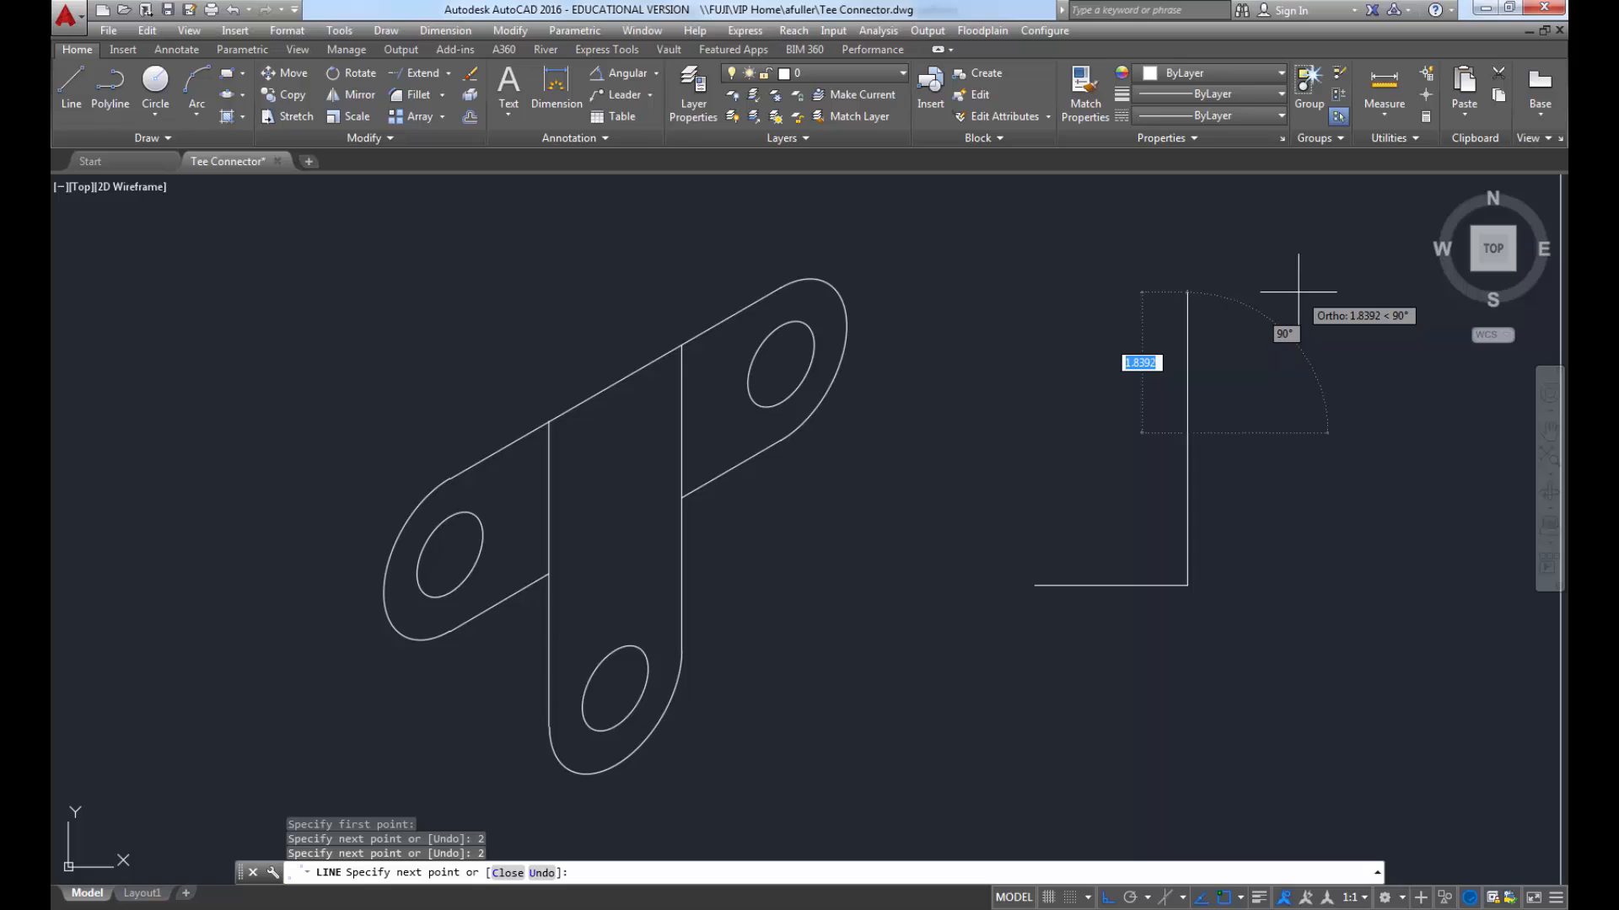
Step: Continue the line from the vertical's upper end with a segment about 1.84 units long at 37°, and end it there
{"action": "key", "text": "Tab"}
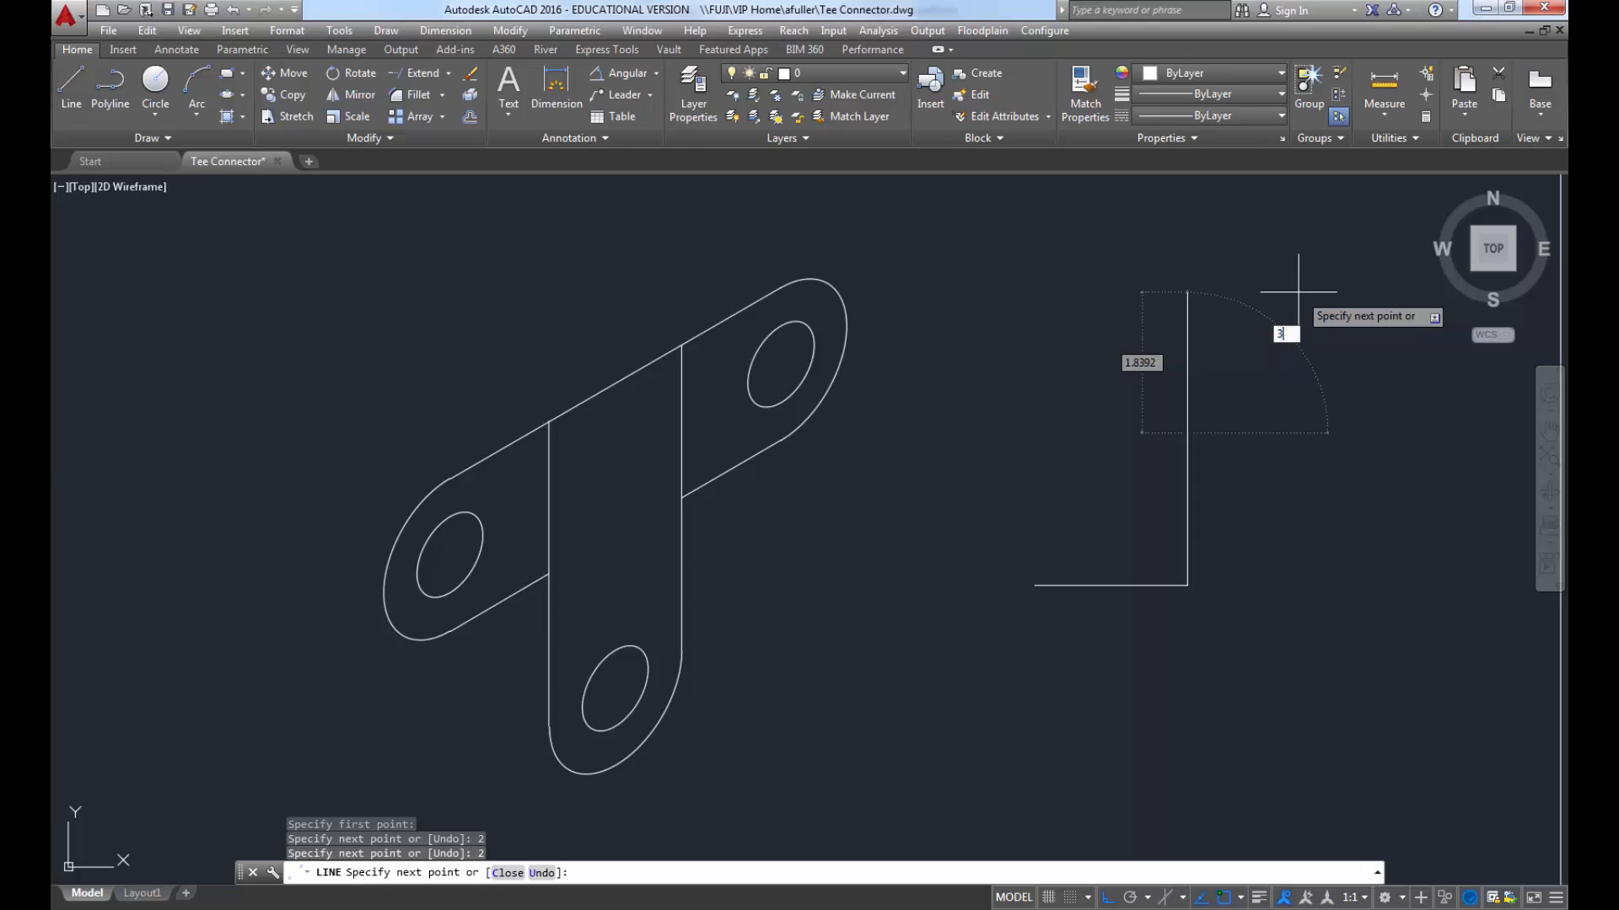
{"action": "key", "text": "Return"}
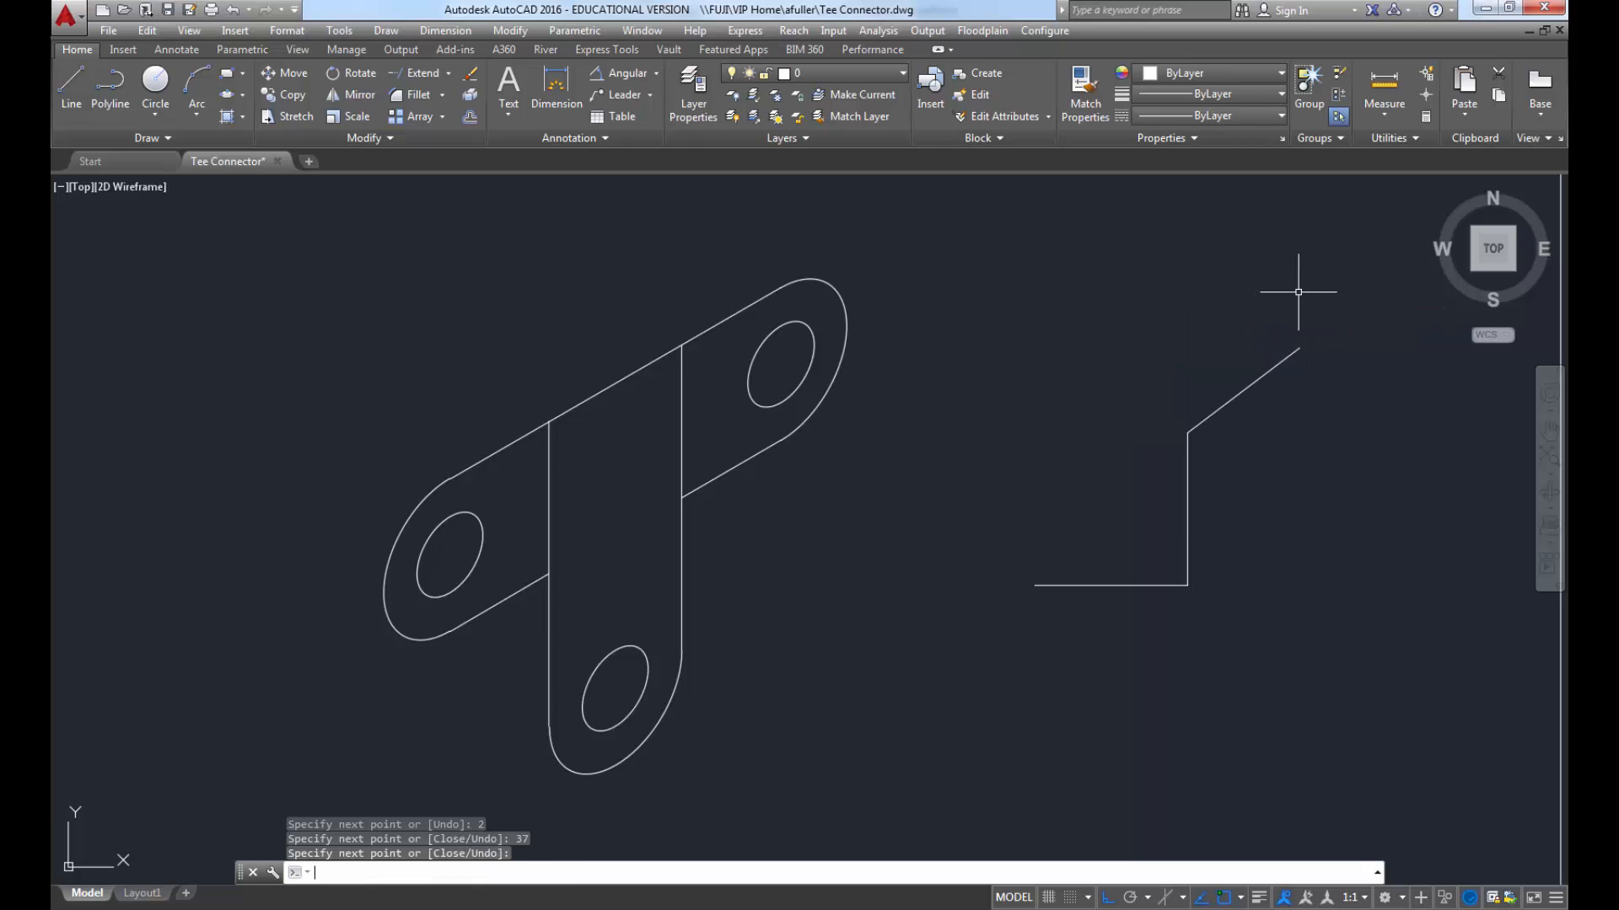
{"action": "key", "text": "Return"}
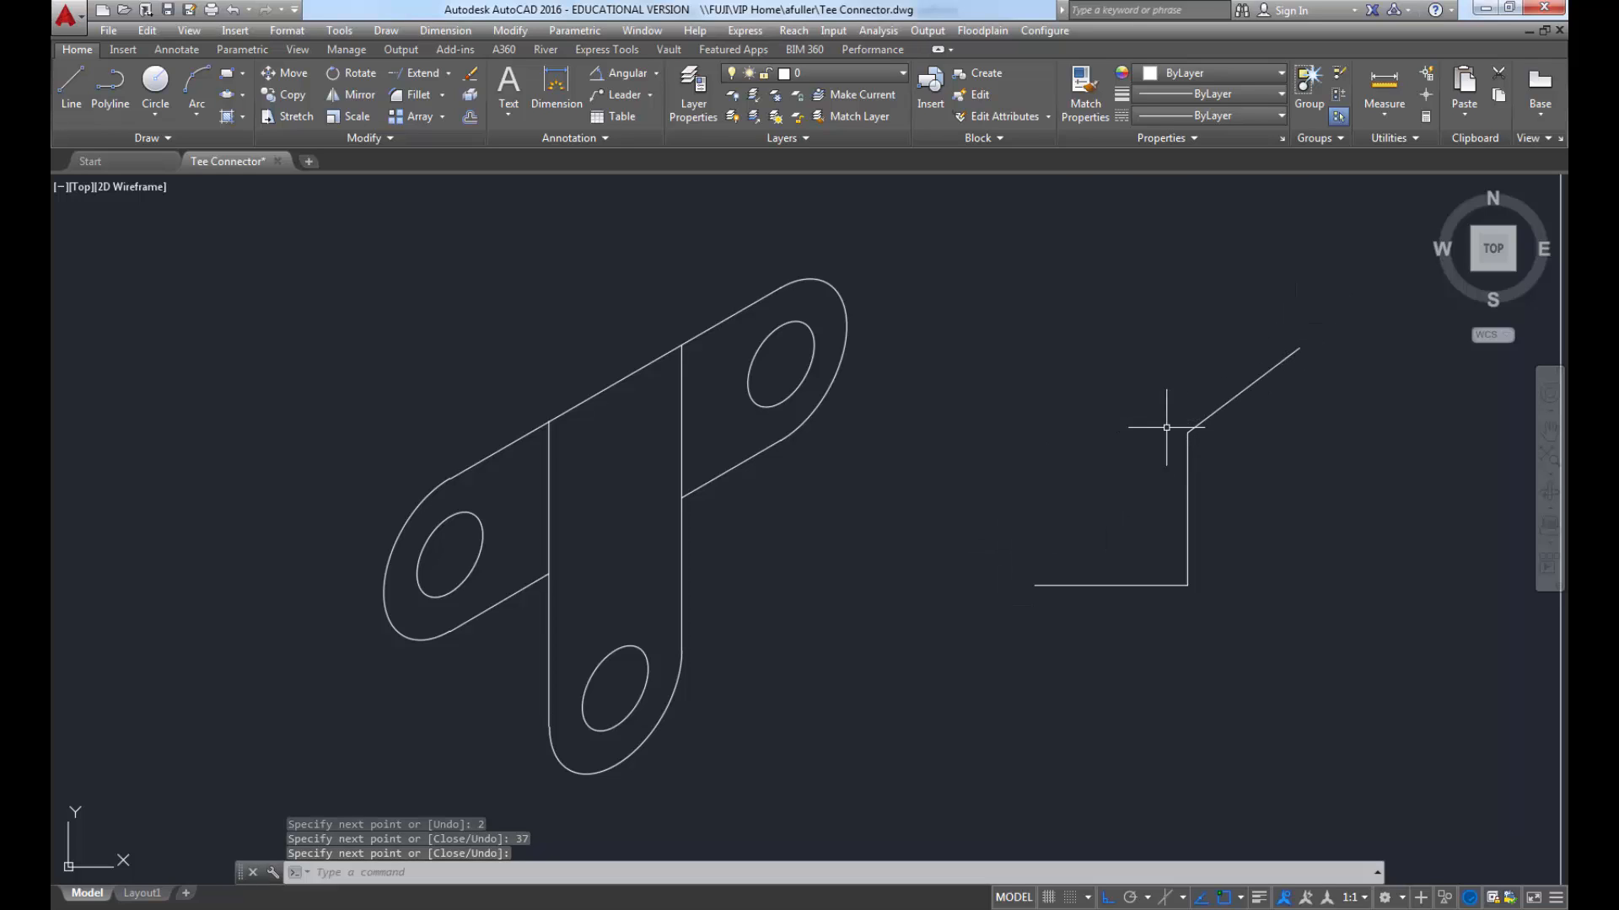
Step: Draw a short vertical line straight up from the left endpoint of the 2-unit horizontal line
{"action": "type", "text": "l"}
{"action": "key", "text": "Return"}
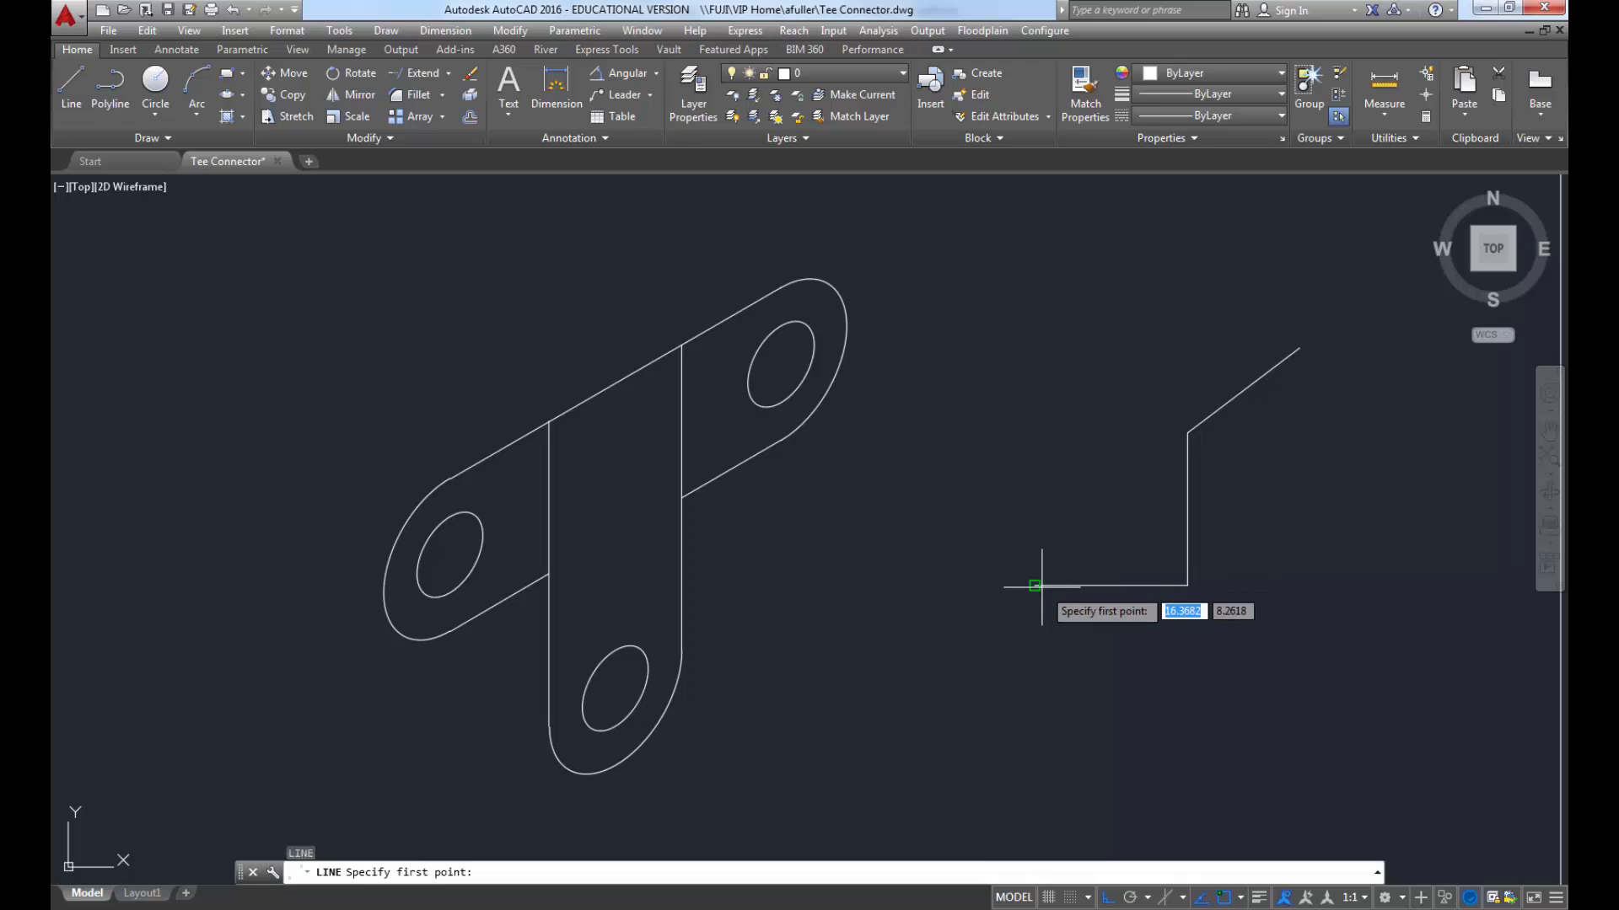
{"action": "left_click", "coordinate": [1035, 583]}
{"action": "key", "text": "Escape"}
{"action": "key", "text": "Escape"}
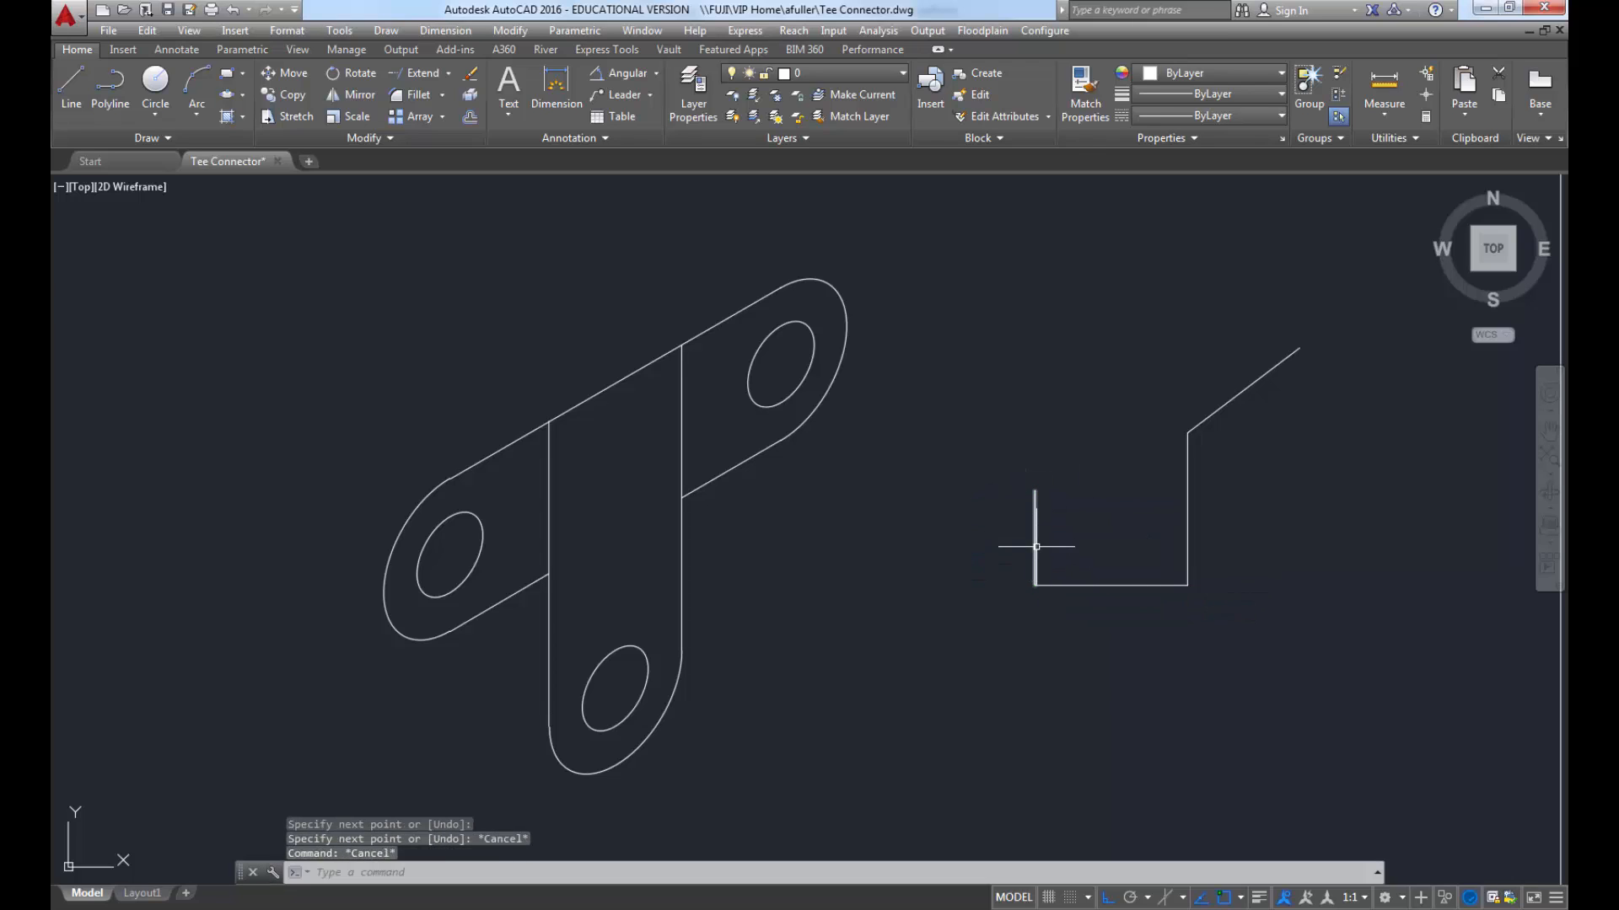
{"action": "left_click", "coordinate": [1036, 544]}
{"action": "key", "text": "Escape"}
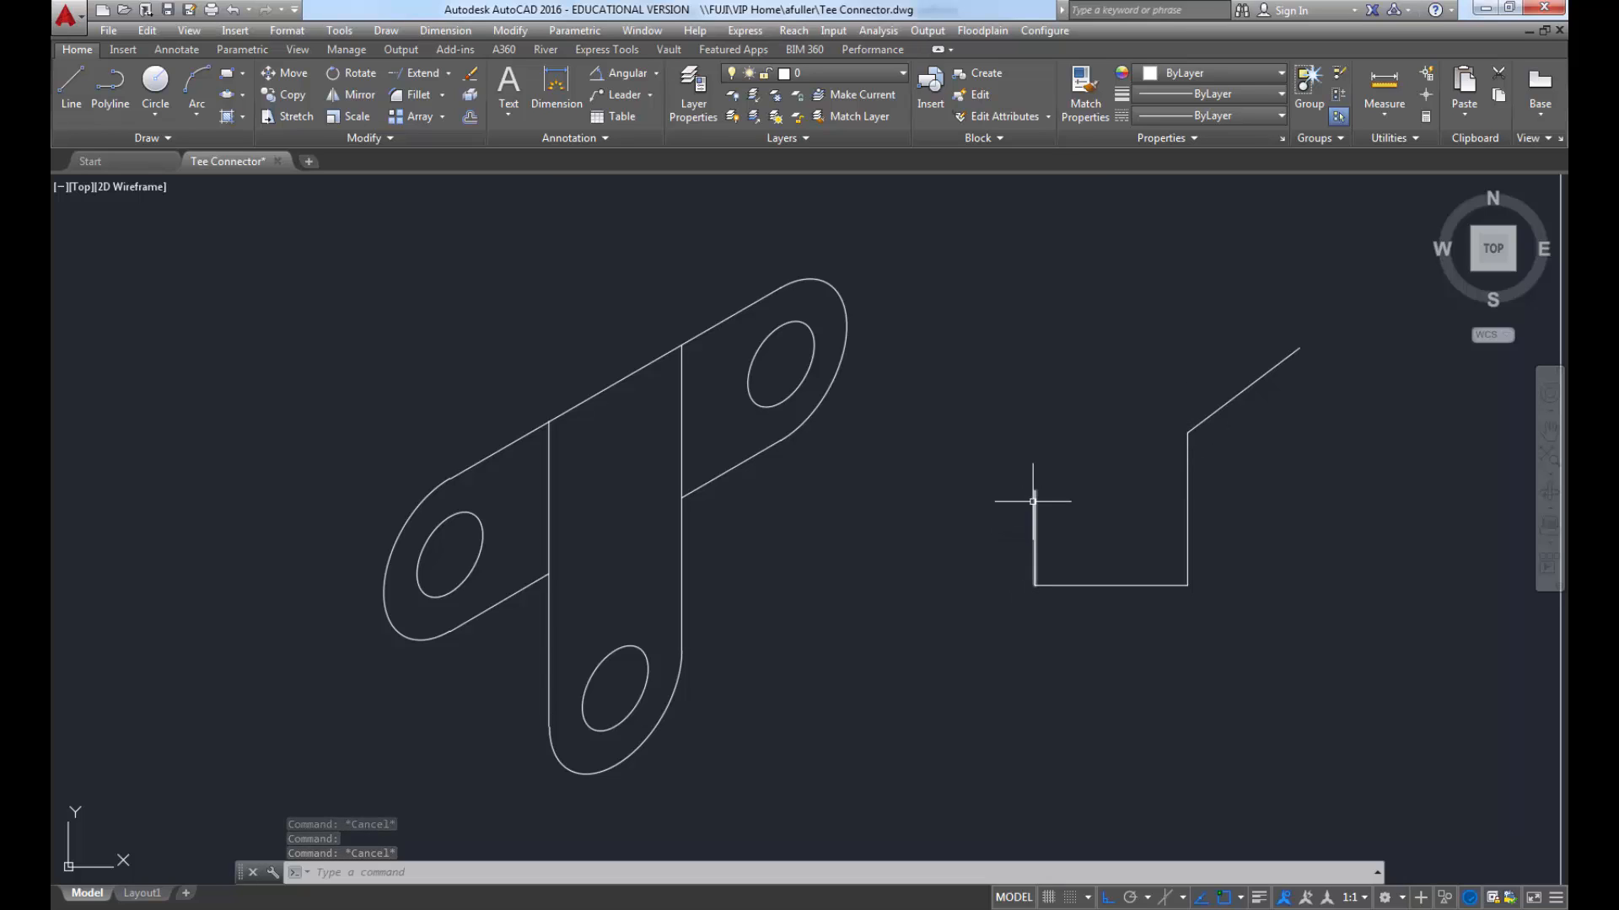
Step: Extend the 37° line down to the short vertical line at the left
{"action": "left_click", "coordinate": [430, 74]}
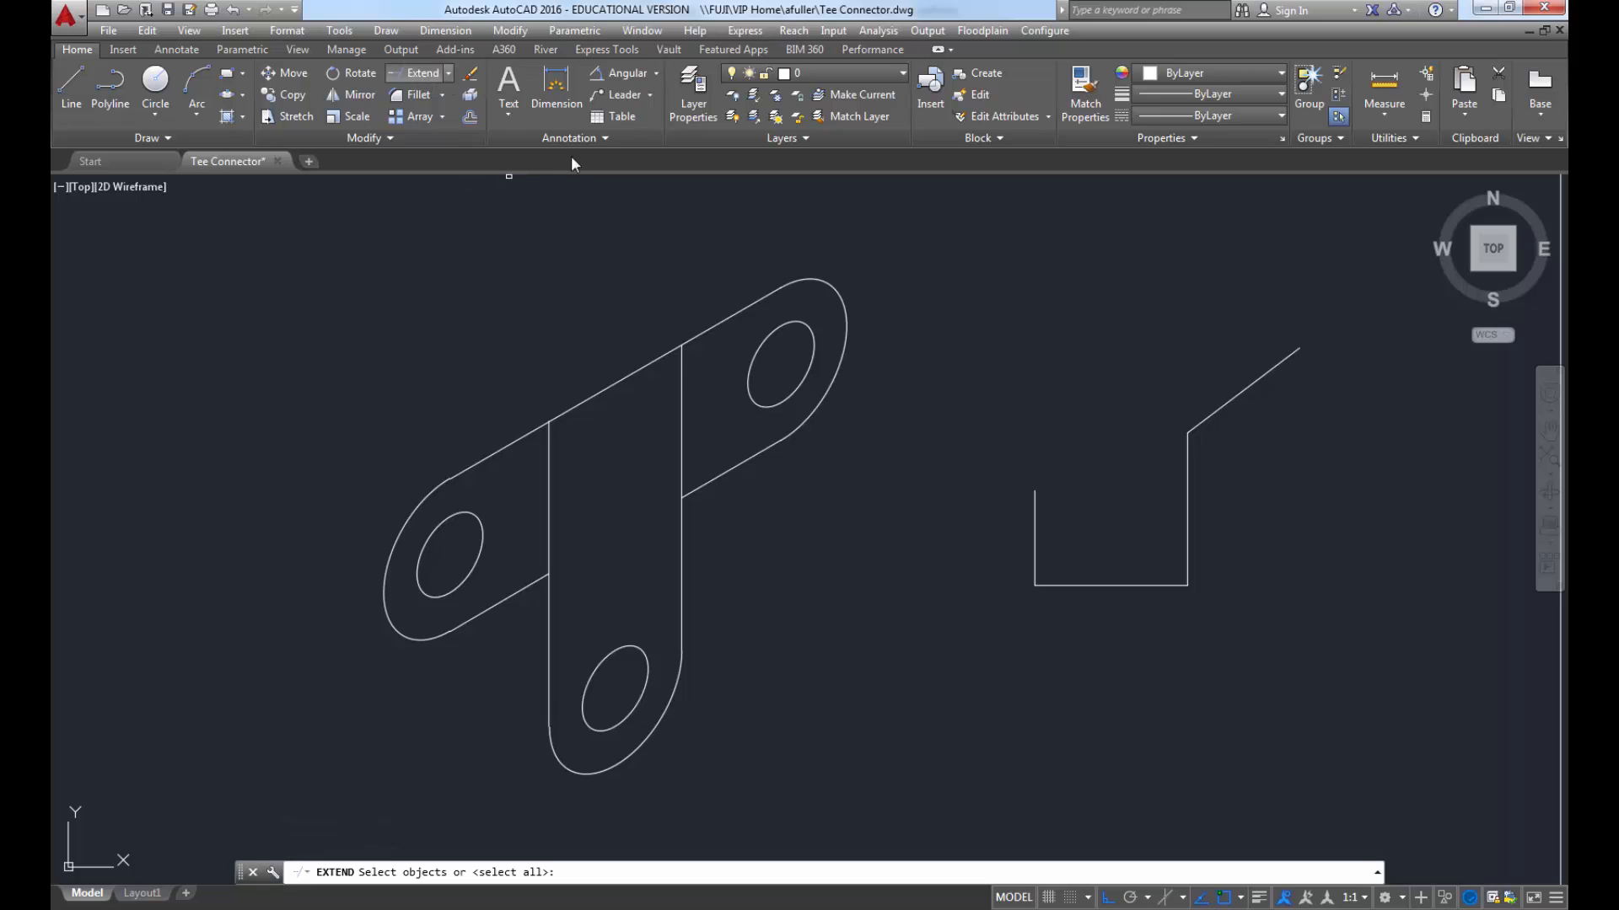
{"action": "left_click", "coordinate": [1039, 532]}
{"action": "left_click", "coordinate": [1015, 535]}
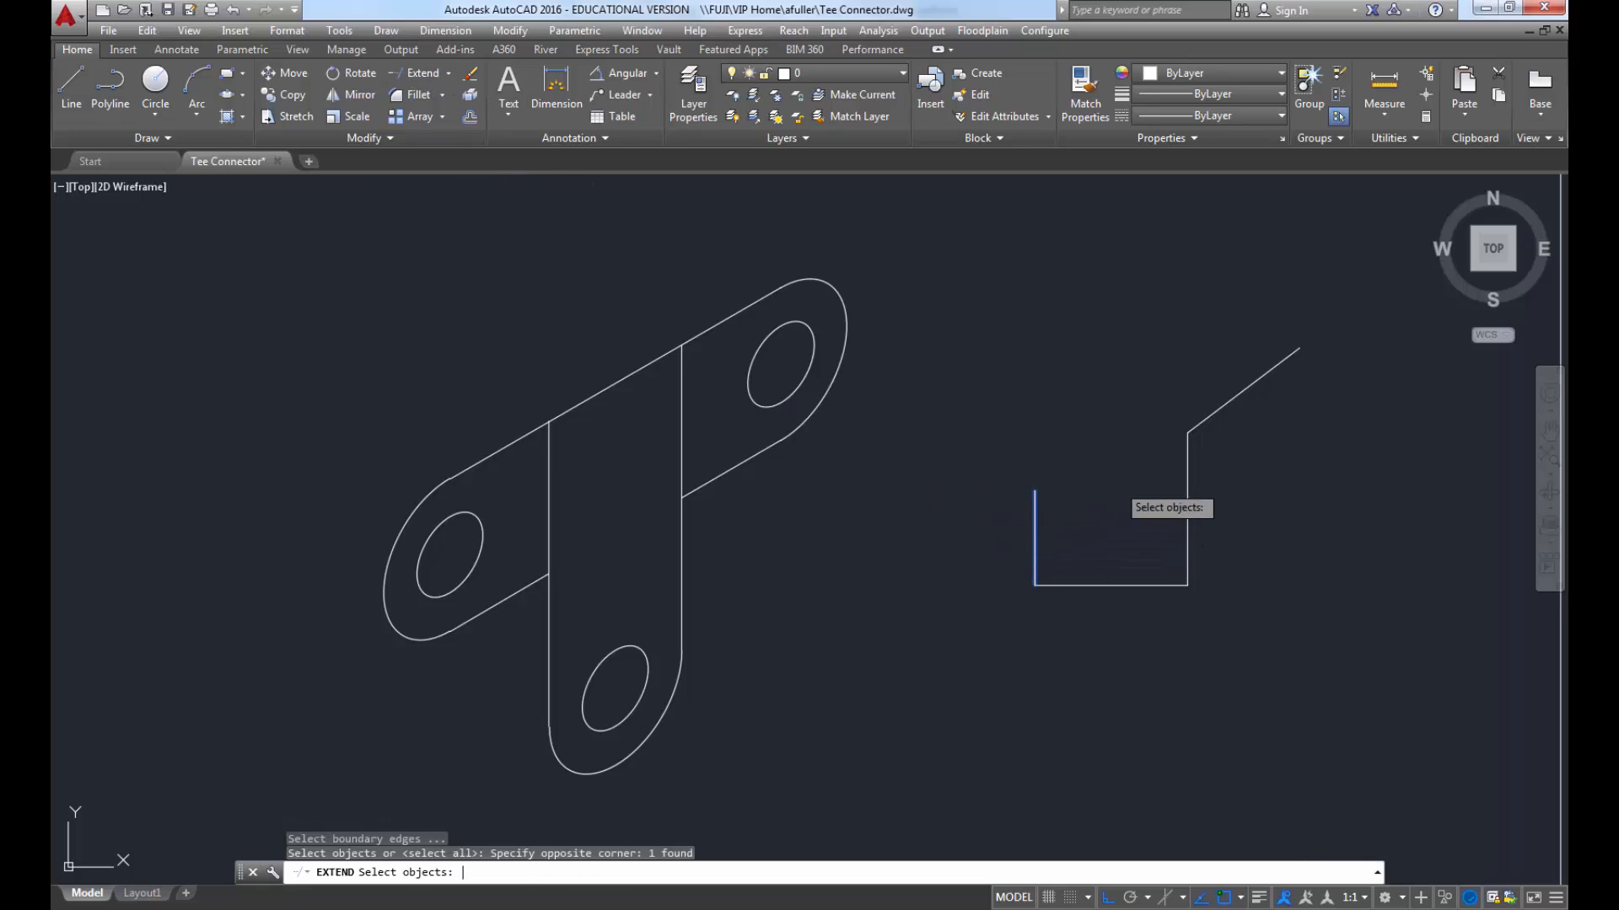
{"action": "key", "text": "Return"}
{"action": "left_click", "coordinate": [1204, 419]}
{"action": "key", "text": "Return"}
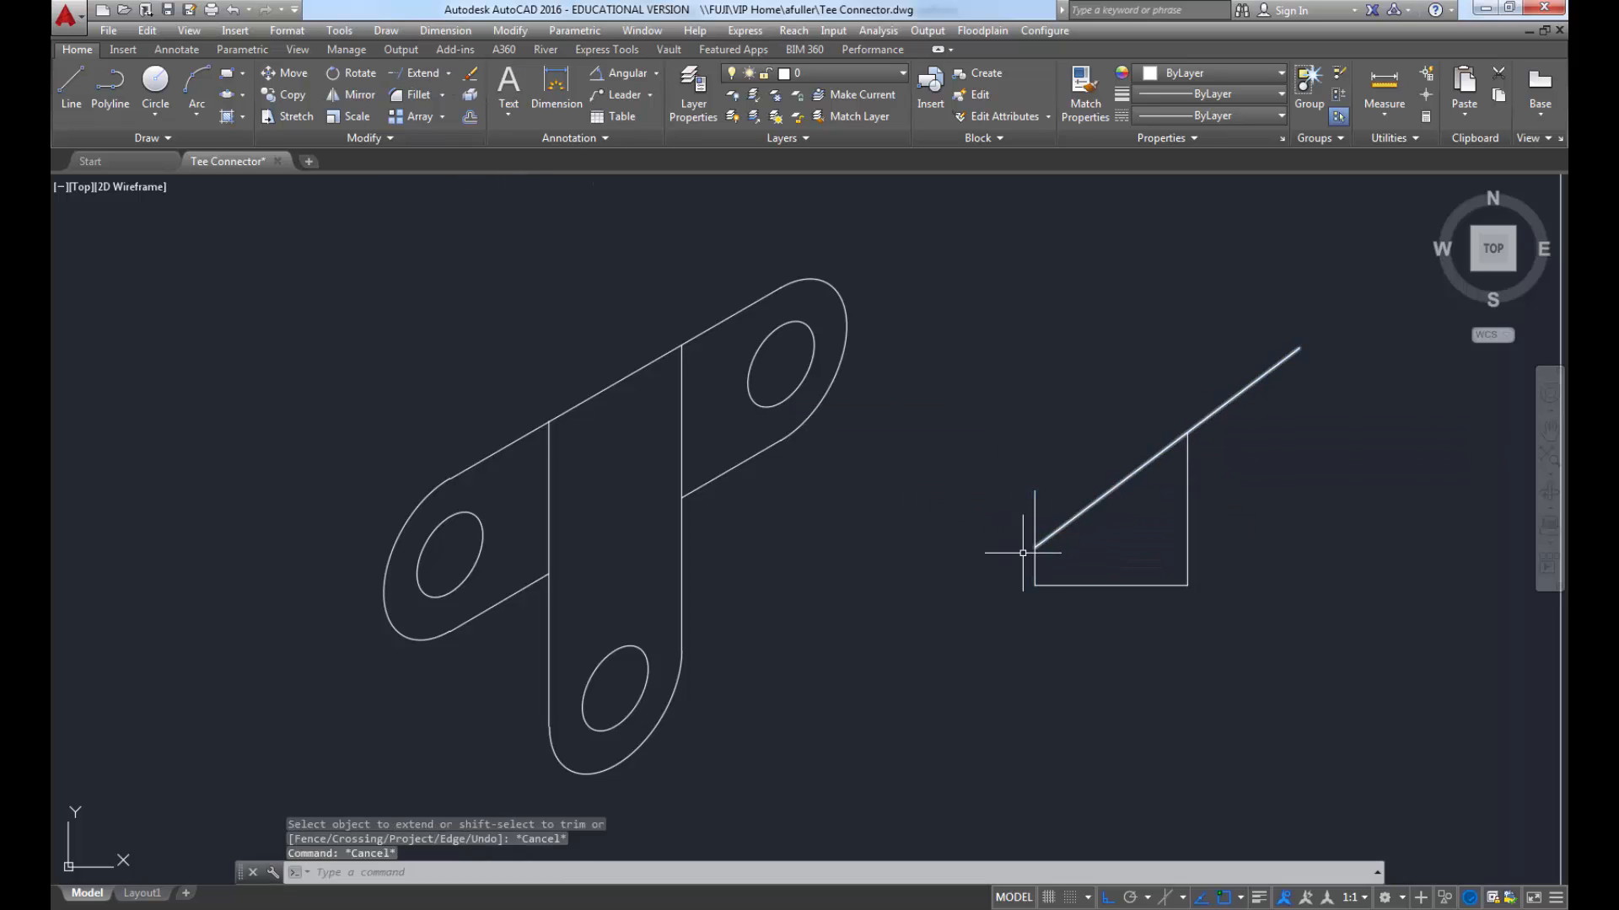
Step: Trim the short vertical above the 37° line and the part of the 37° line beyond the 2-unit vertical
{"action": "type", "text": "tr"}
{"action": "key", "text": "Return"}
{"action": "key", "text": "Return"}
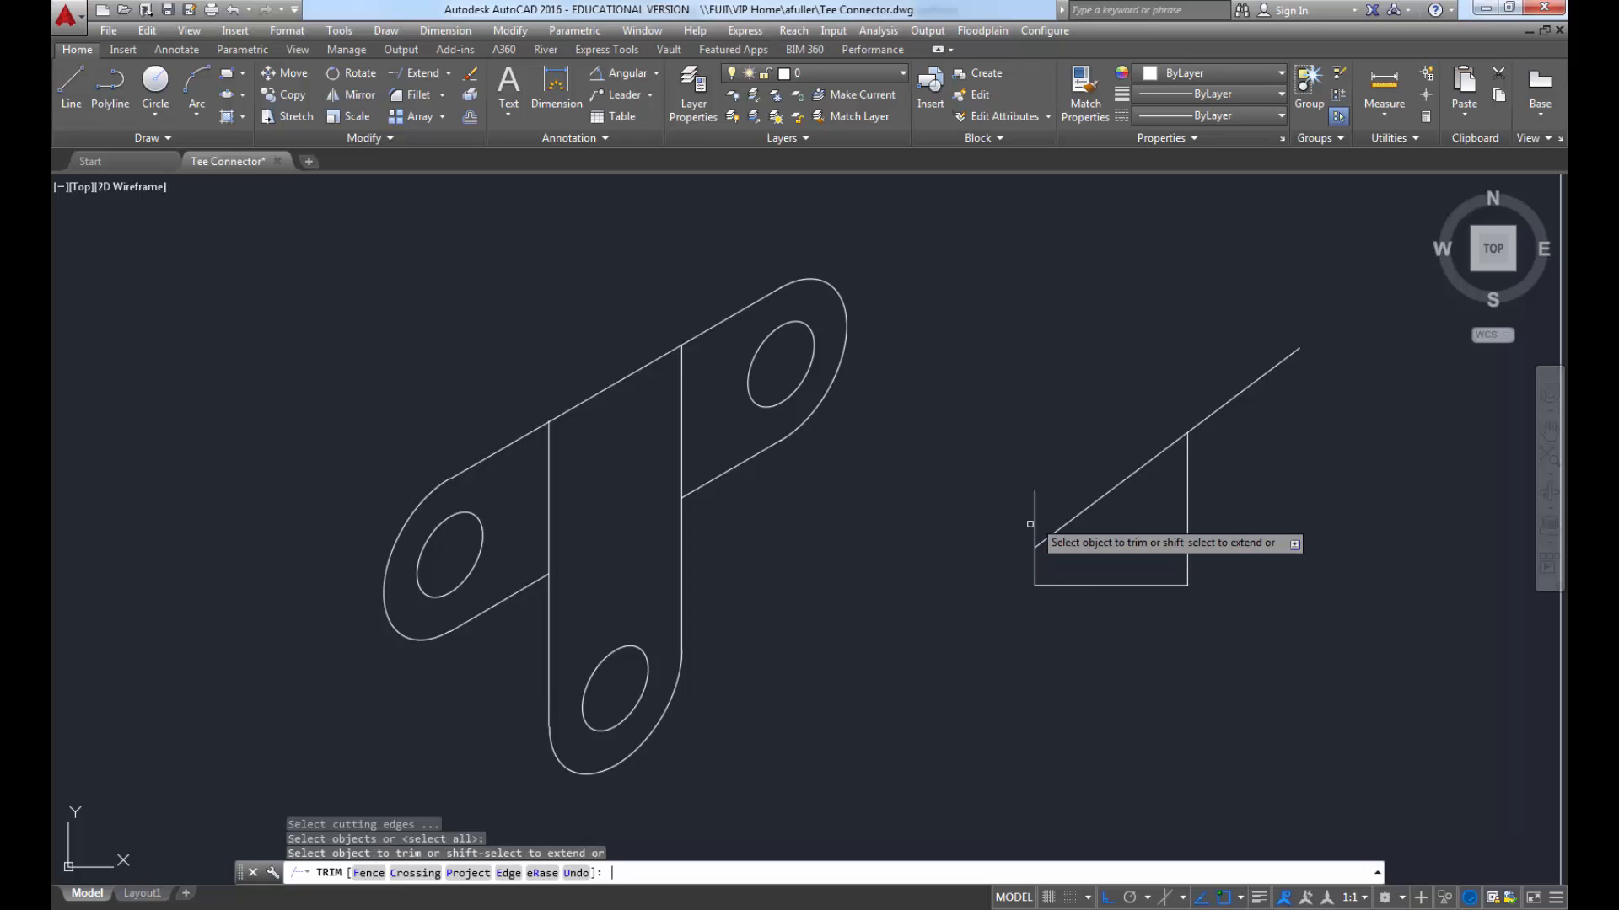
{"action": "left_click", "coordinate": [1035, 510]}
{"action": "left_click", "coordinate": [1016, 561]}
{"action": "left_click", "coordinate": [1036, 502]}
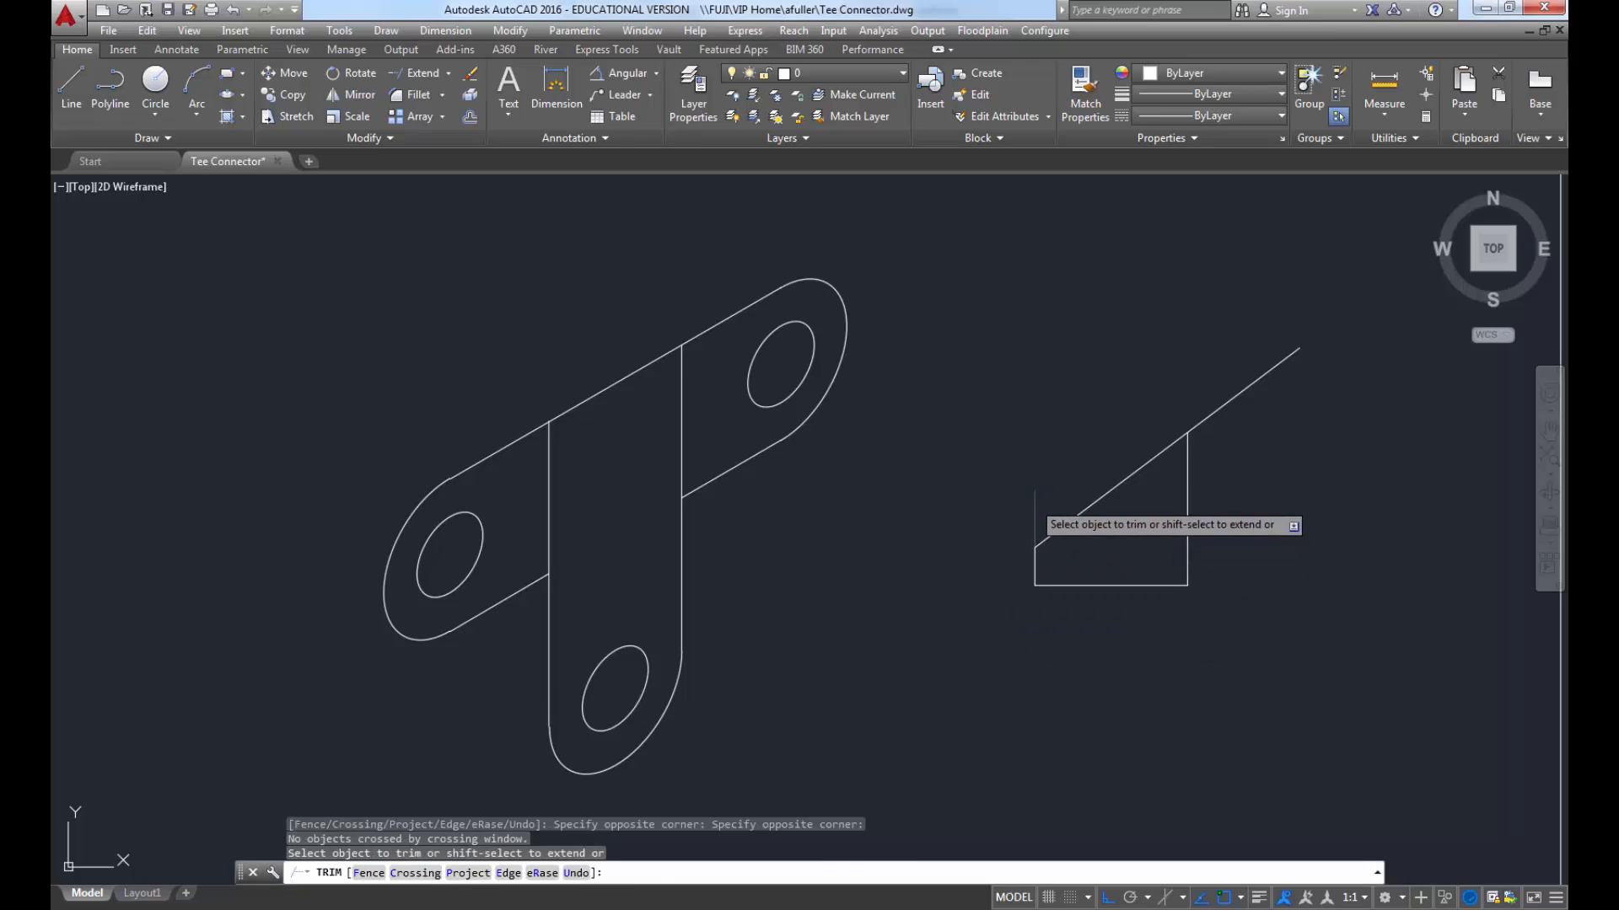
{"action": "left_click", "coordinate": [1204, 419]}
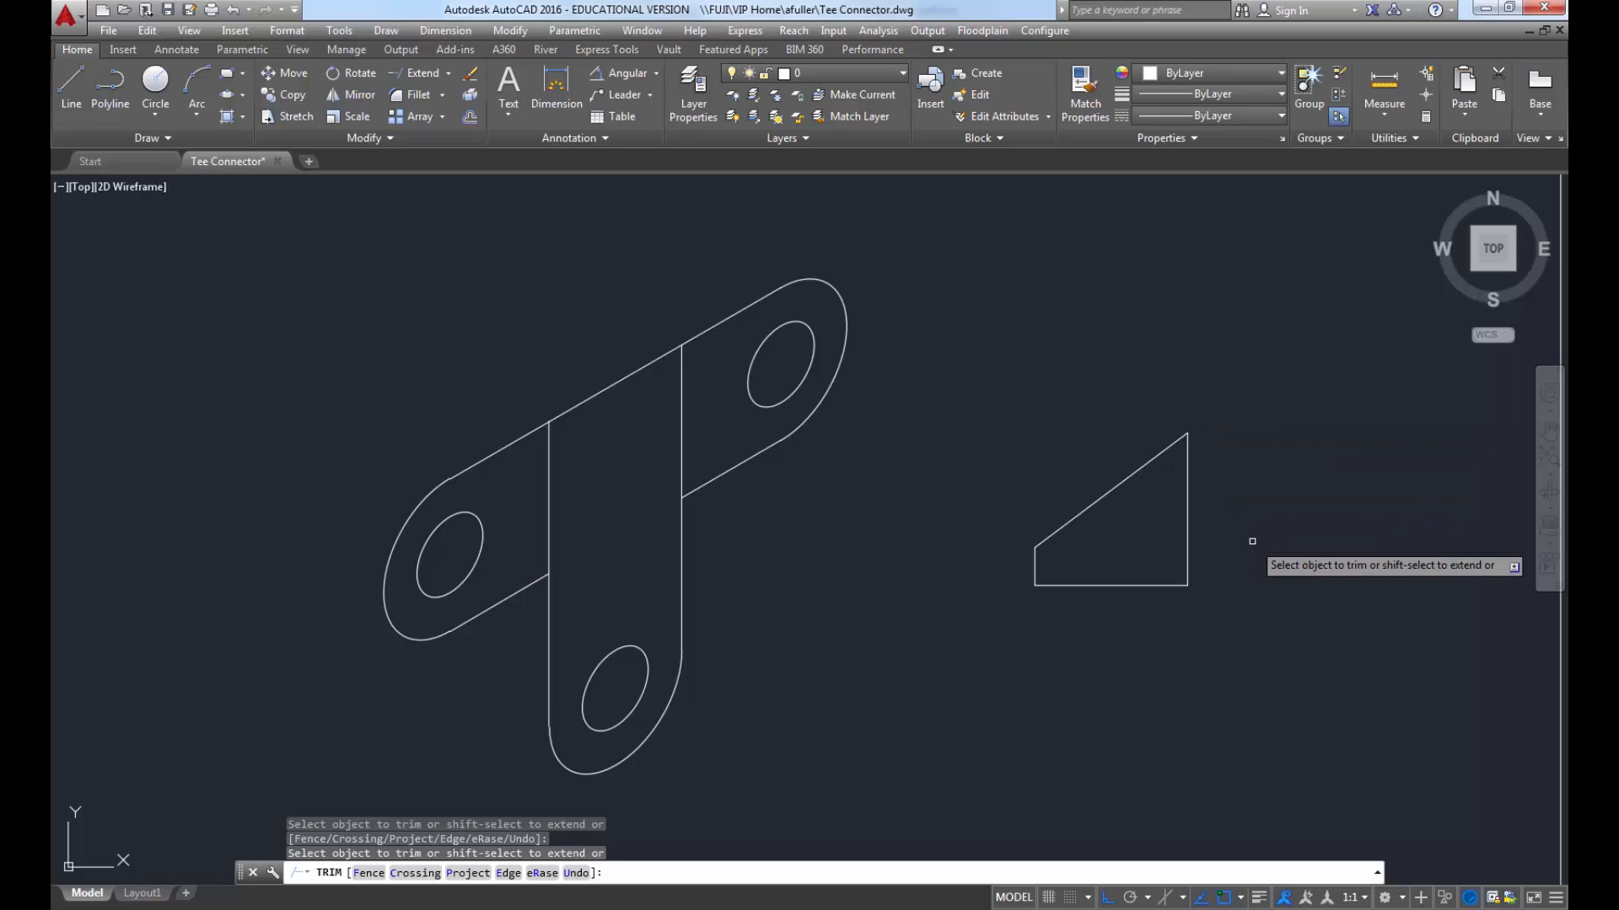
{"action": "key", "text": "Escape"}
Step: Undo the trim, the extension and the short left vertical line
{"action": "type", "text": "u"}
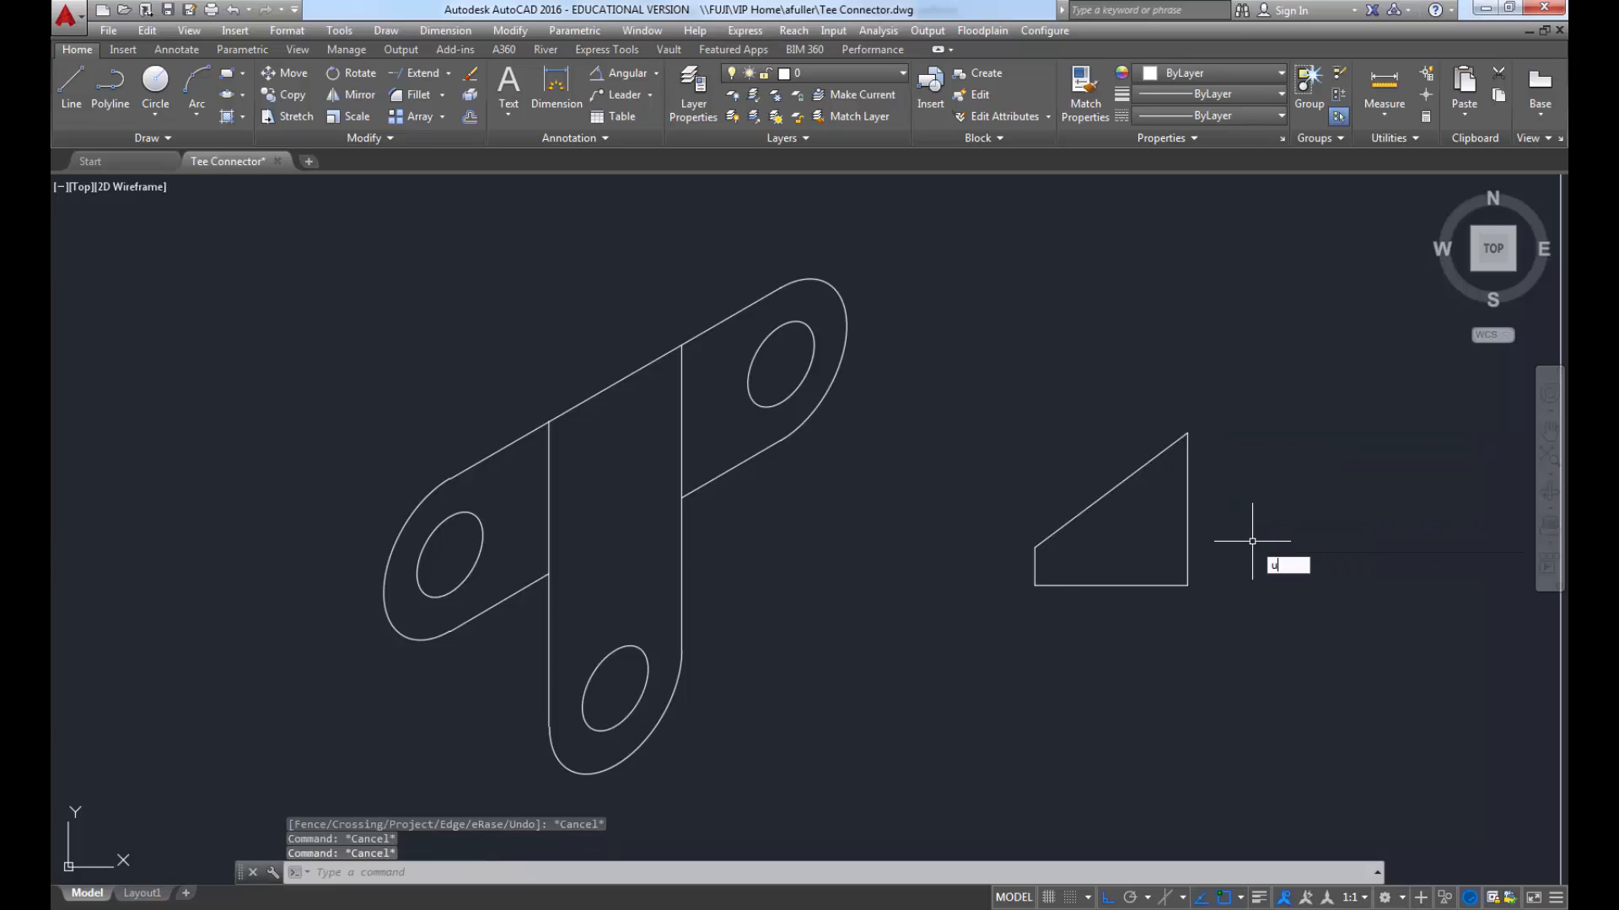
{"action": "key", "text": "Return"}
{"action": "type", "text": "u"}
{"action": "key", "text": "Return"}
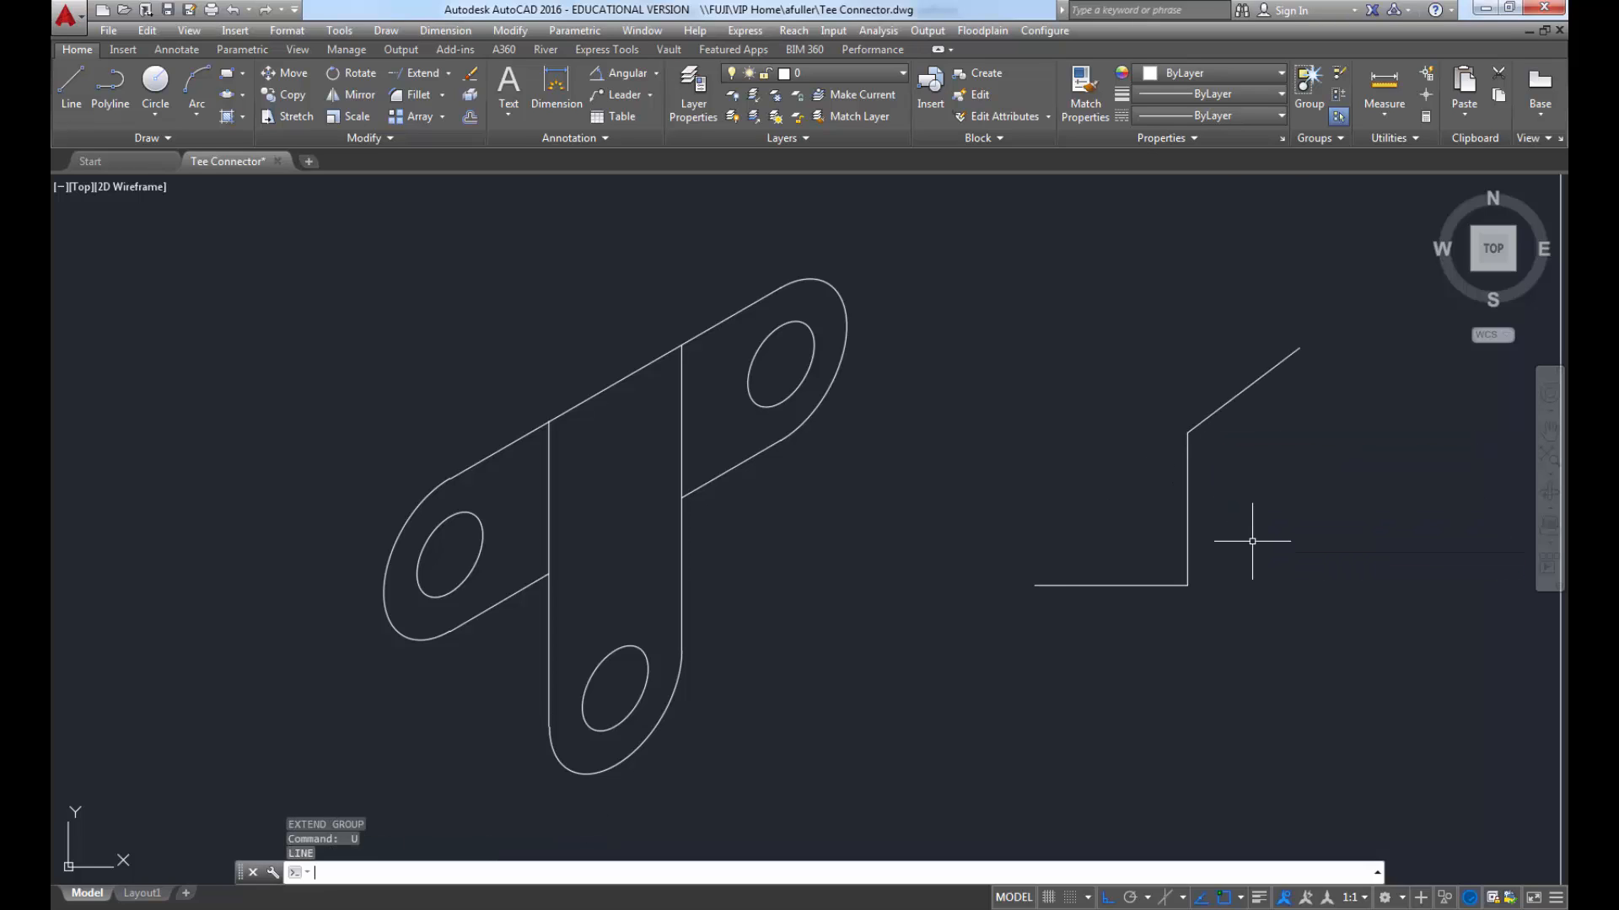
Step: Erase the angled line that rises from the top of the 2-unit vertical line
{"action": "type", "text": "u"}
{"action": "key", "text": "Return"}
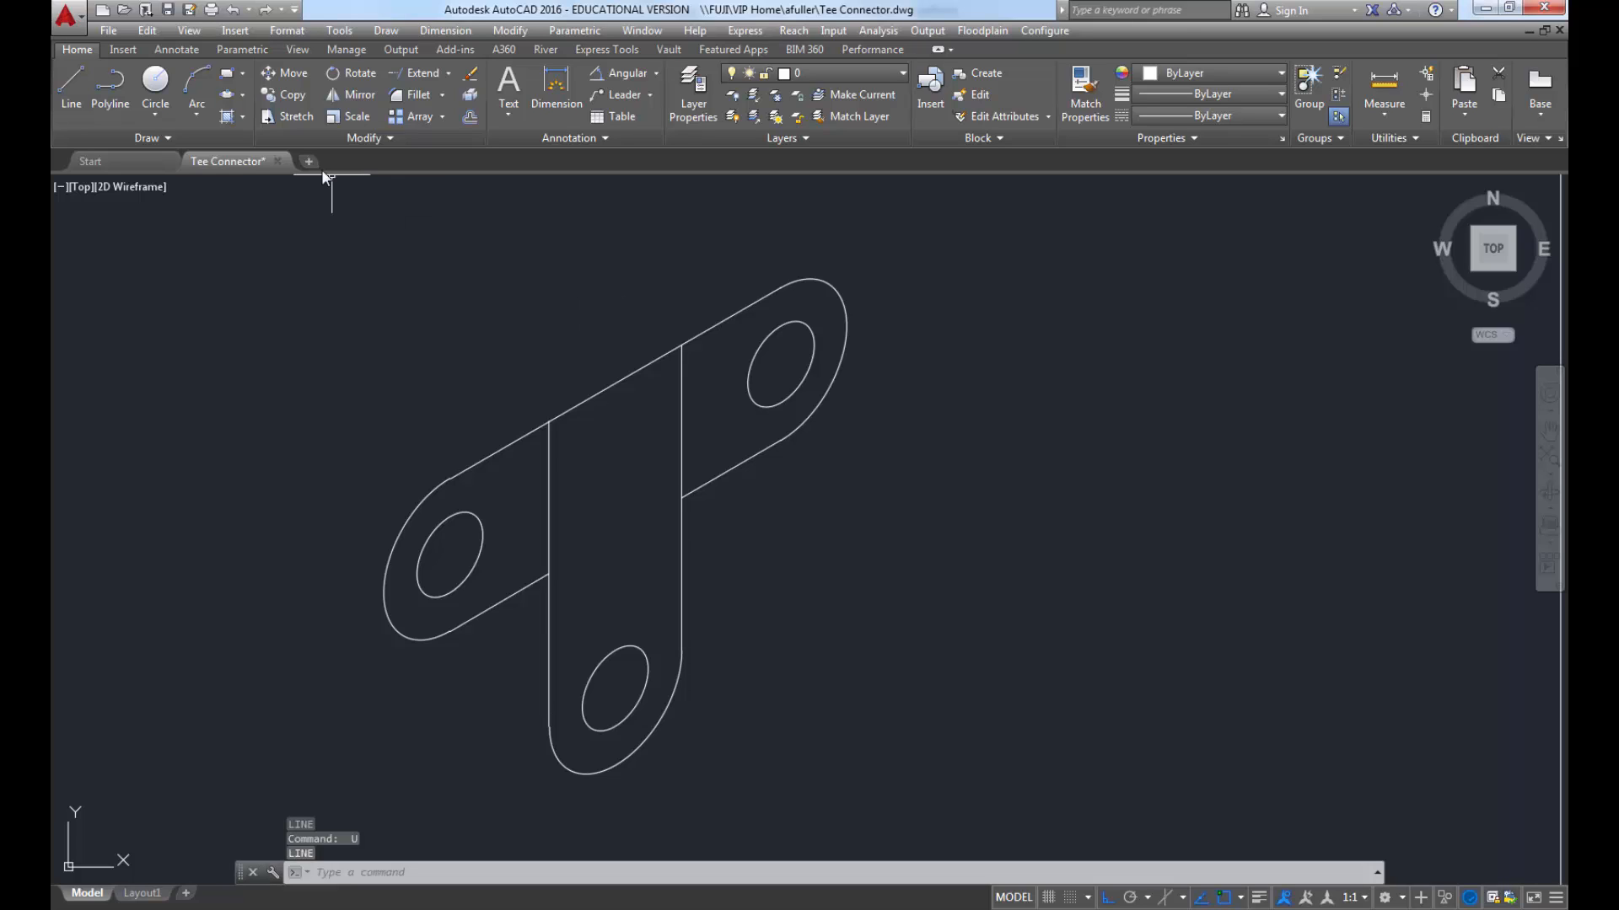
{"action": "key", "text": "ctrl+y"}
{"action": "left_click", "coordinate": [1246, 398]}
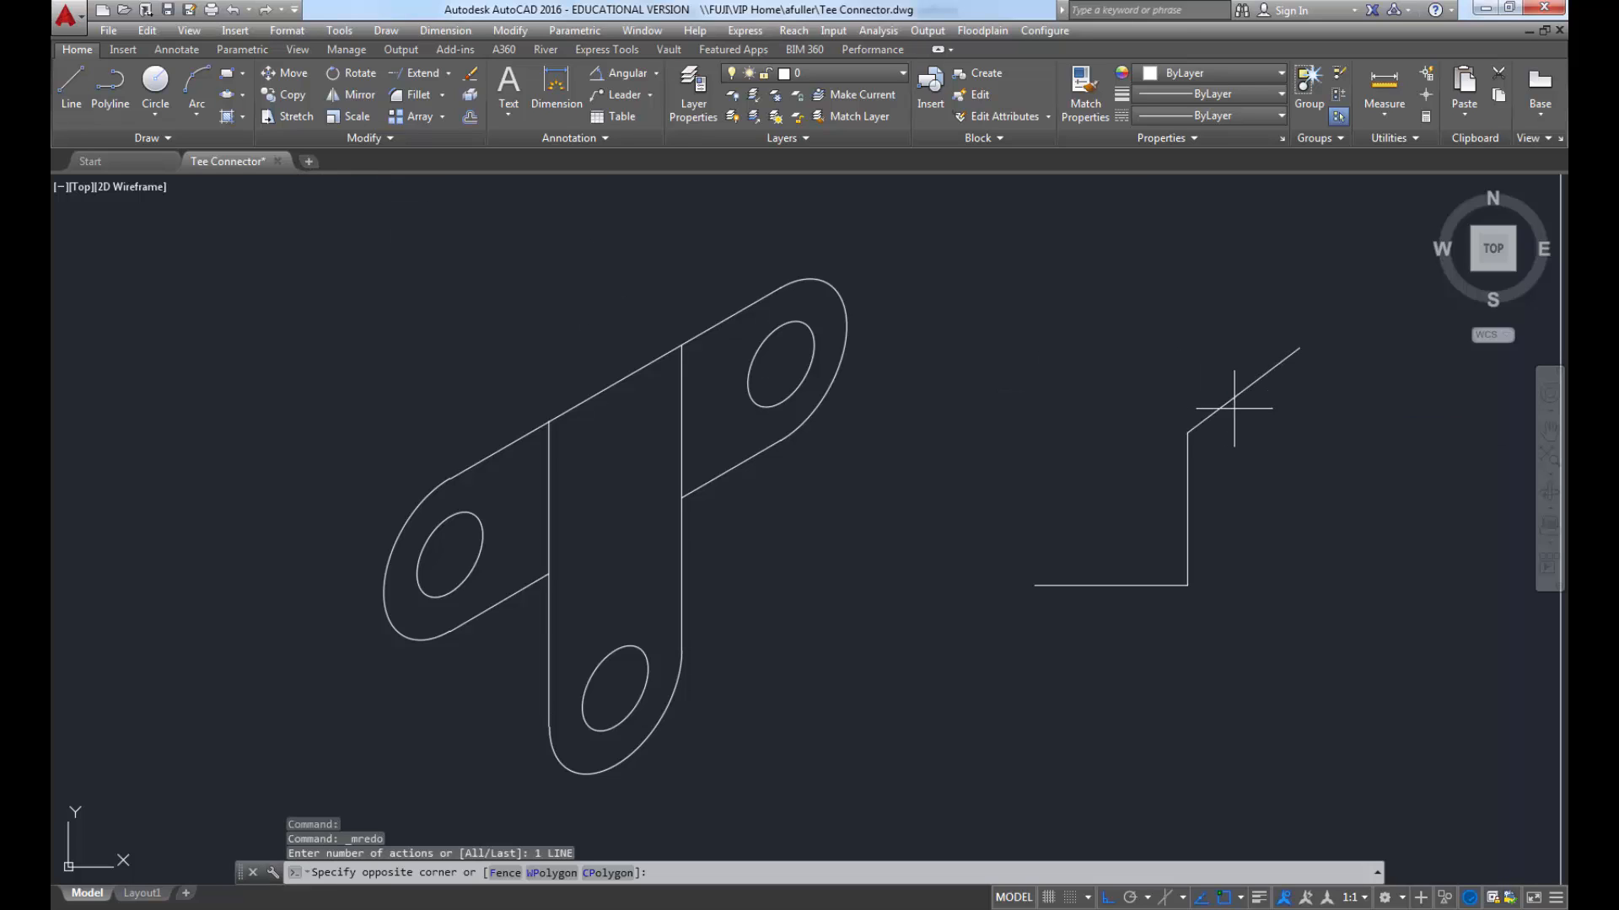
{"action": "left_click", "coordinate": [1203, 375]}
{"action": "key", "text": "Delete"}
{"action": "type", "text": "l"}
{"action": "key", "text": "Return"}
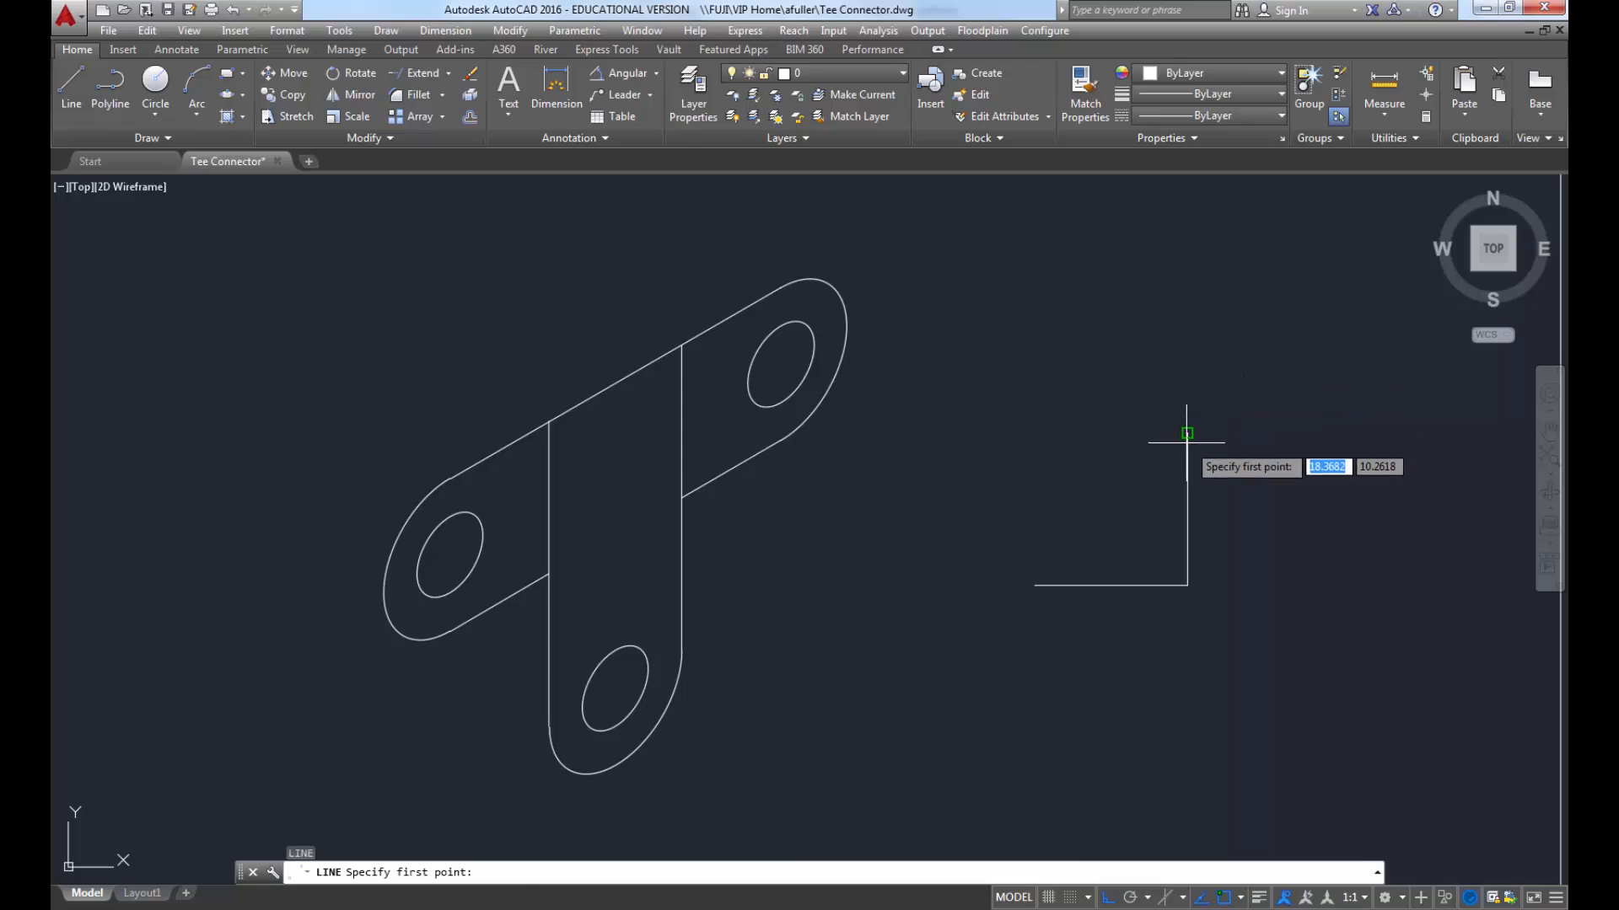
{"action": "left_click", "coordinate": [1184, 429]}
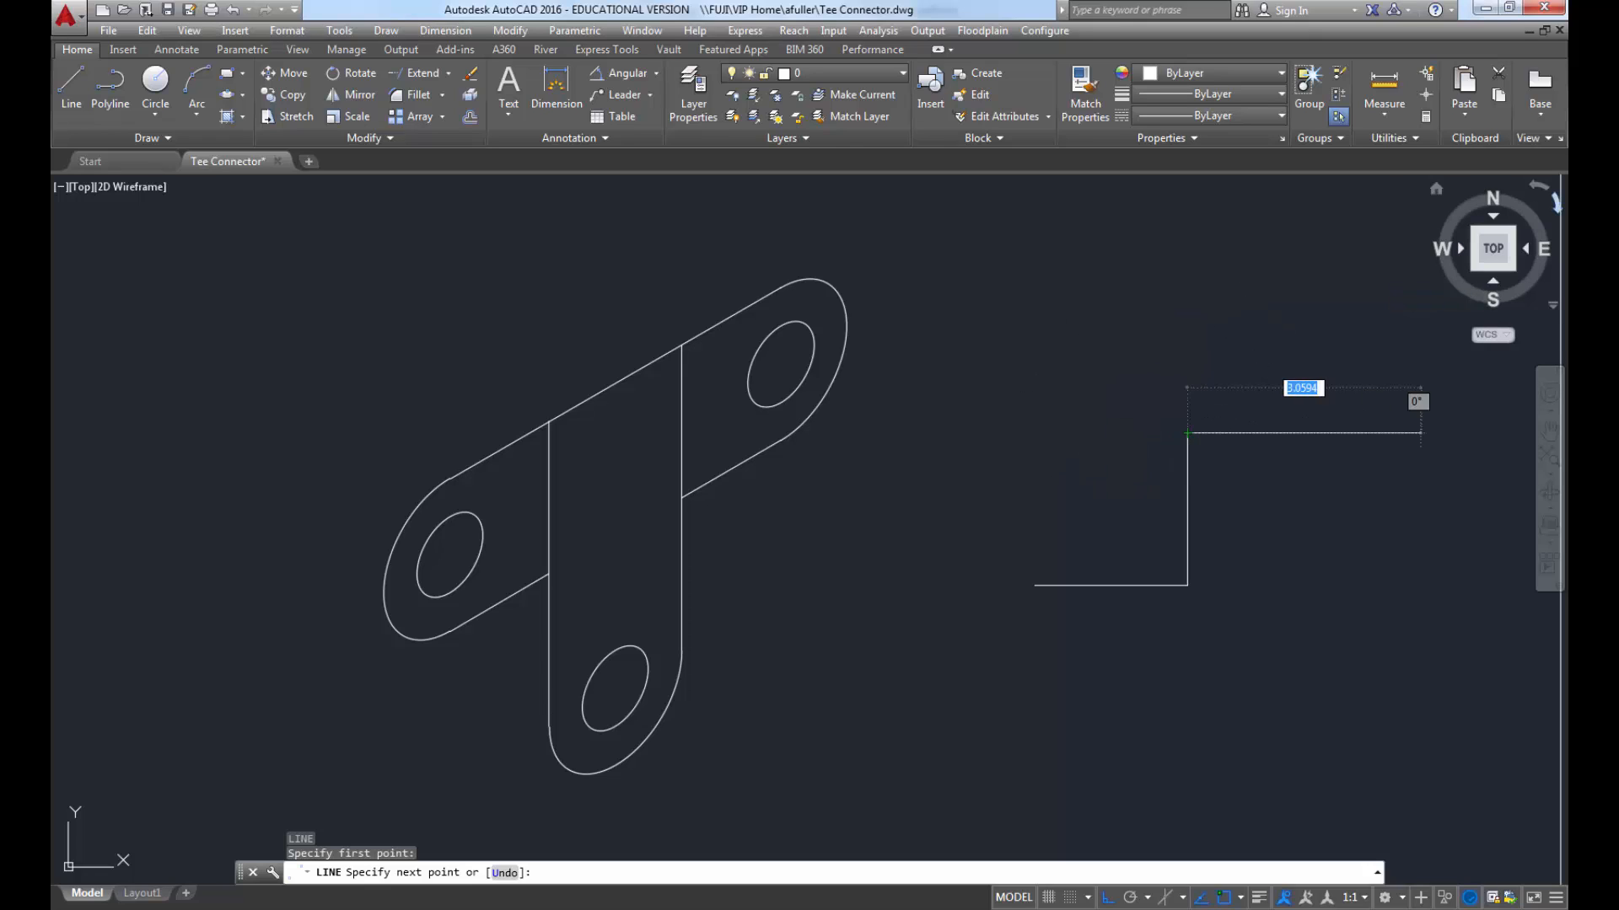
{"action": "key", "text": "Escape"}
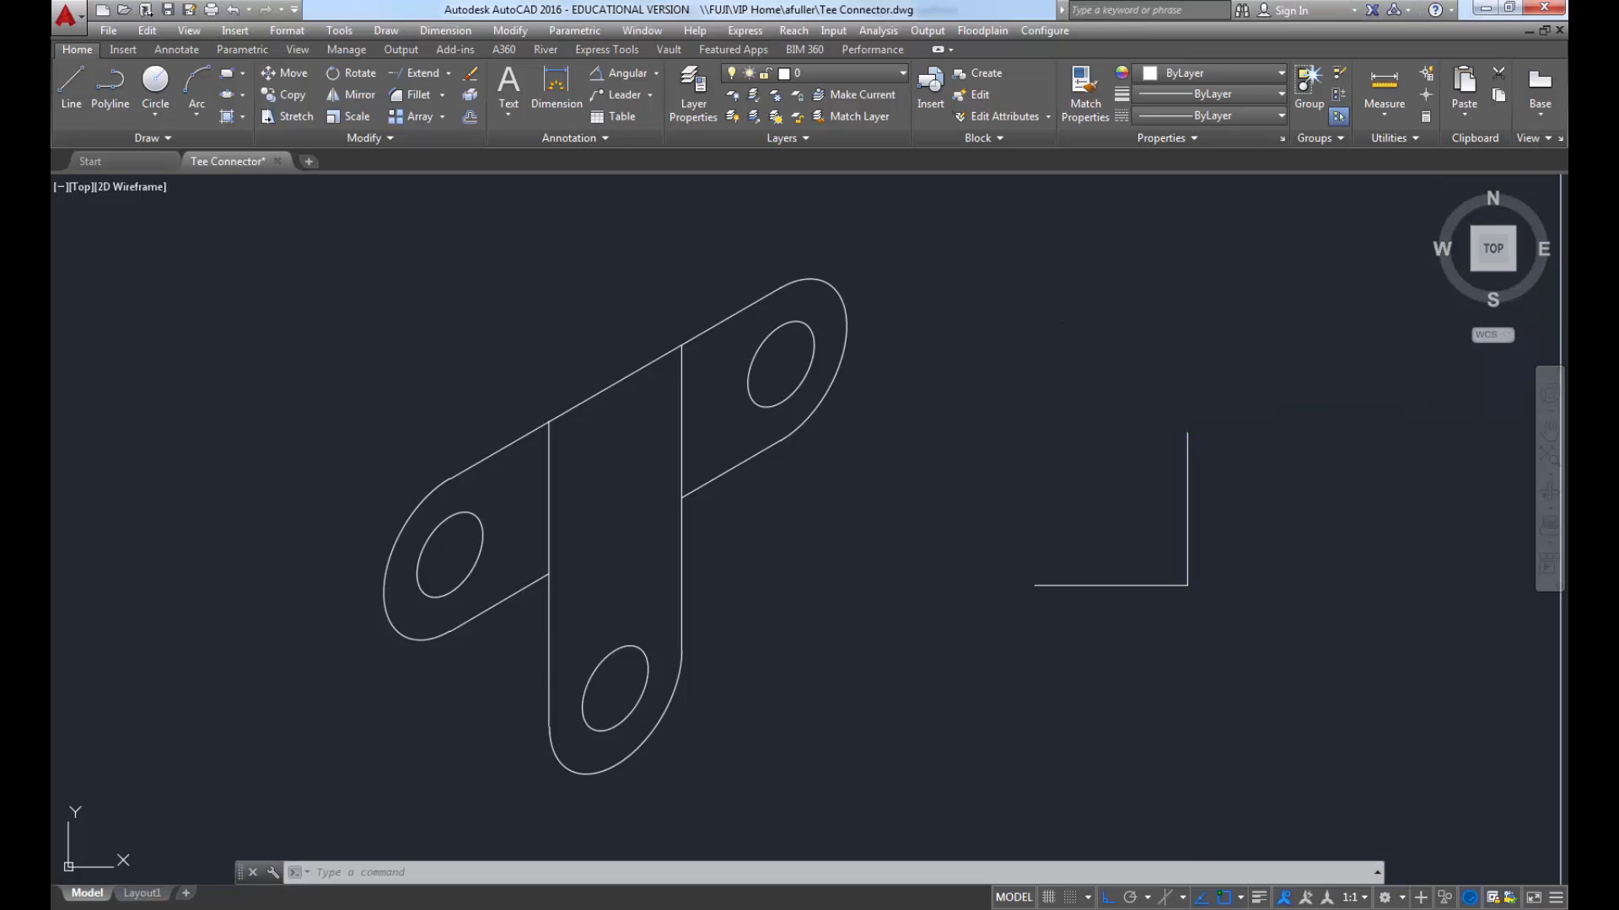
Step: Draw a line about 2.06 units long at 217° from the top endpoint of the 2-unit vertical line
{"action": "type", "text": "l"}
{"action": "key", "text": "Return"}
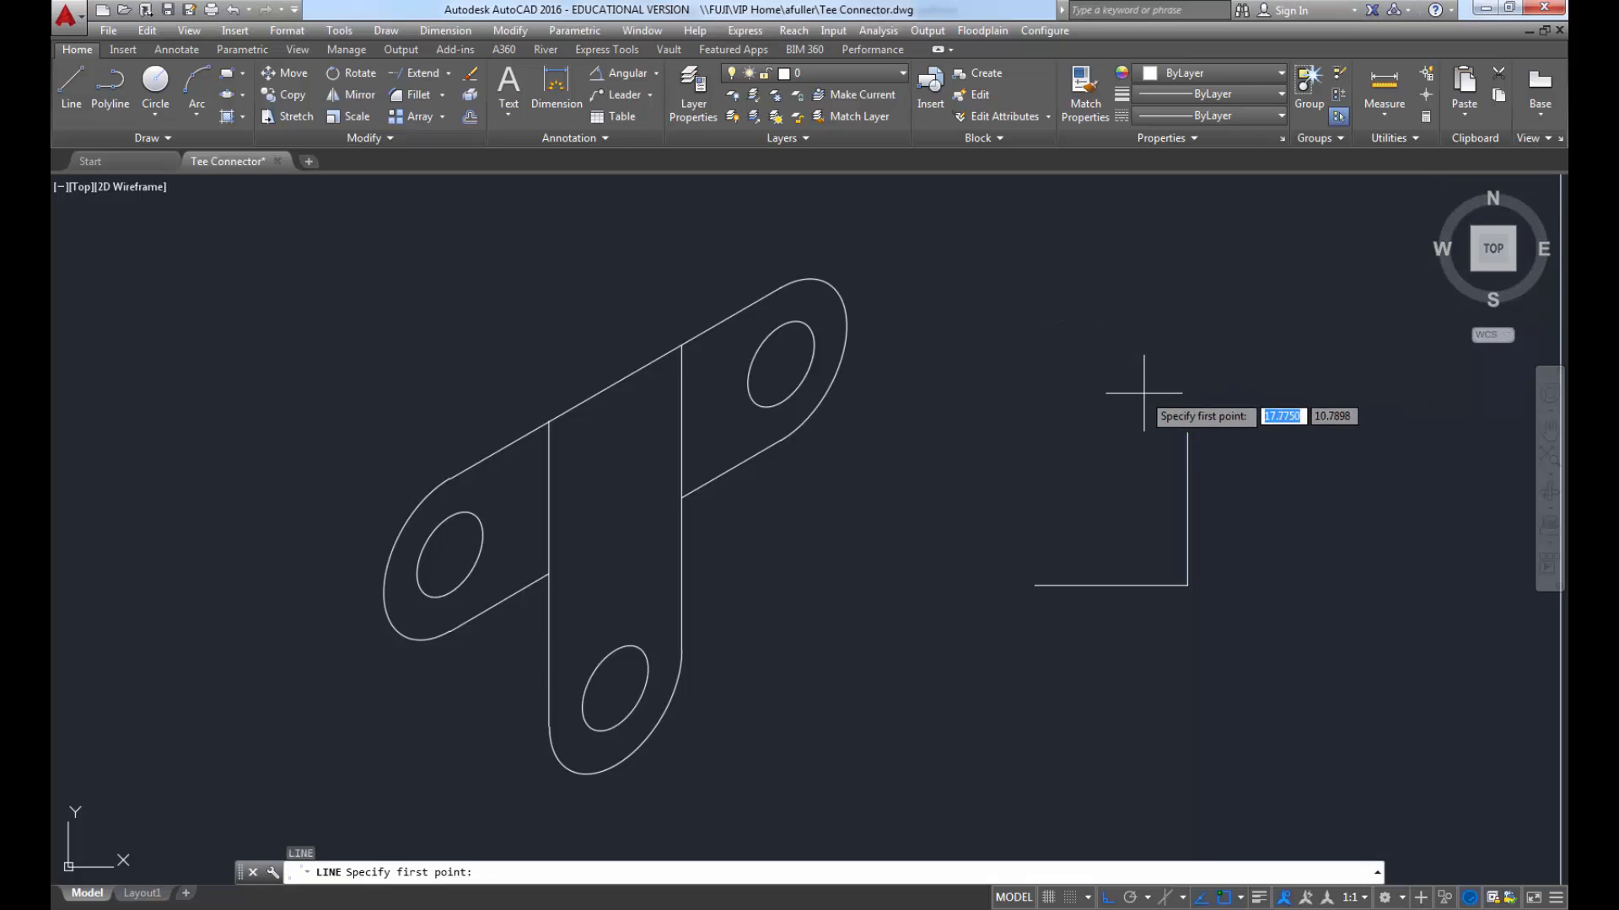
{"action": "left_click", "coordinate": [1187, 433]}
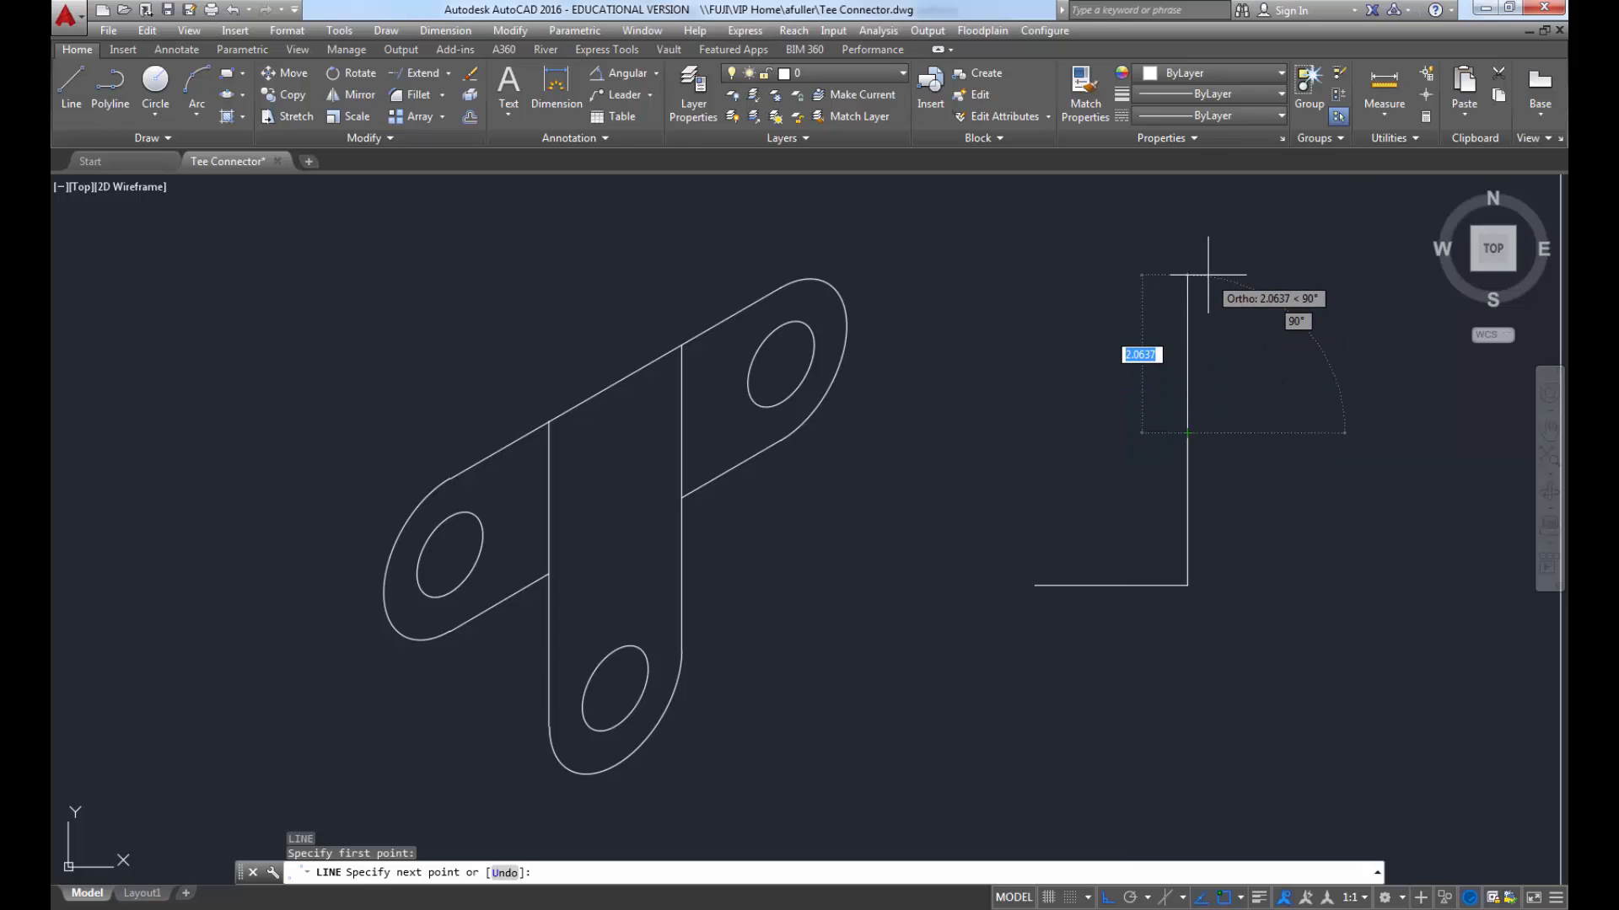
{"action": "key", "text": "Tab"}
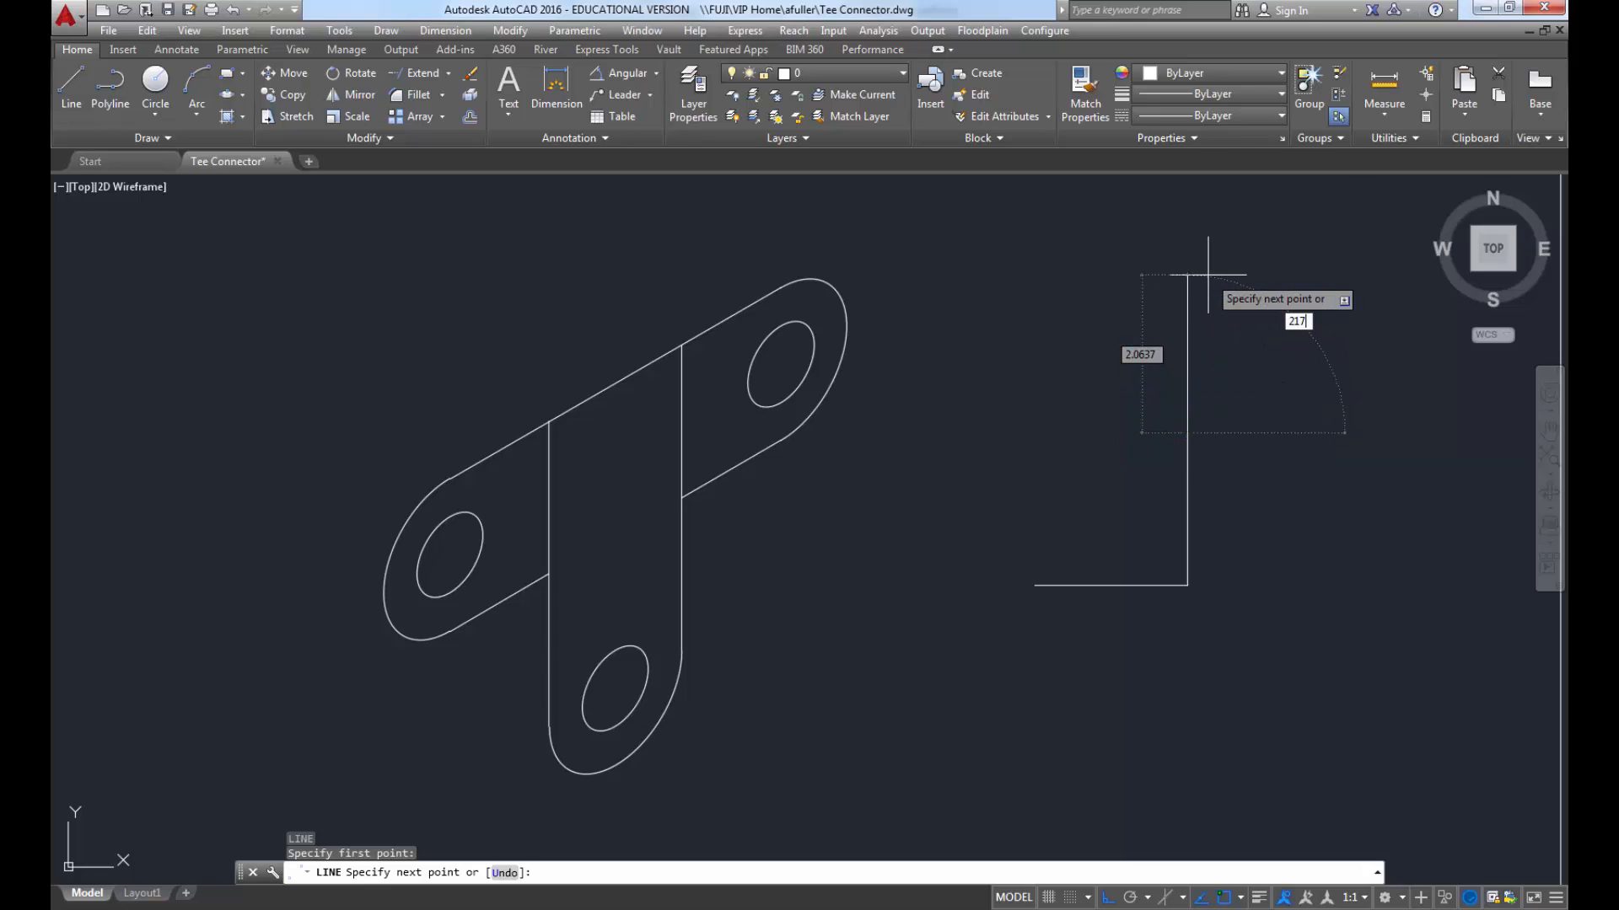
{"action": "key", "text": "Tab"}
{"action": "key", "text": "Return"}
{"action": "key", "text": "Return"}
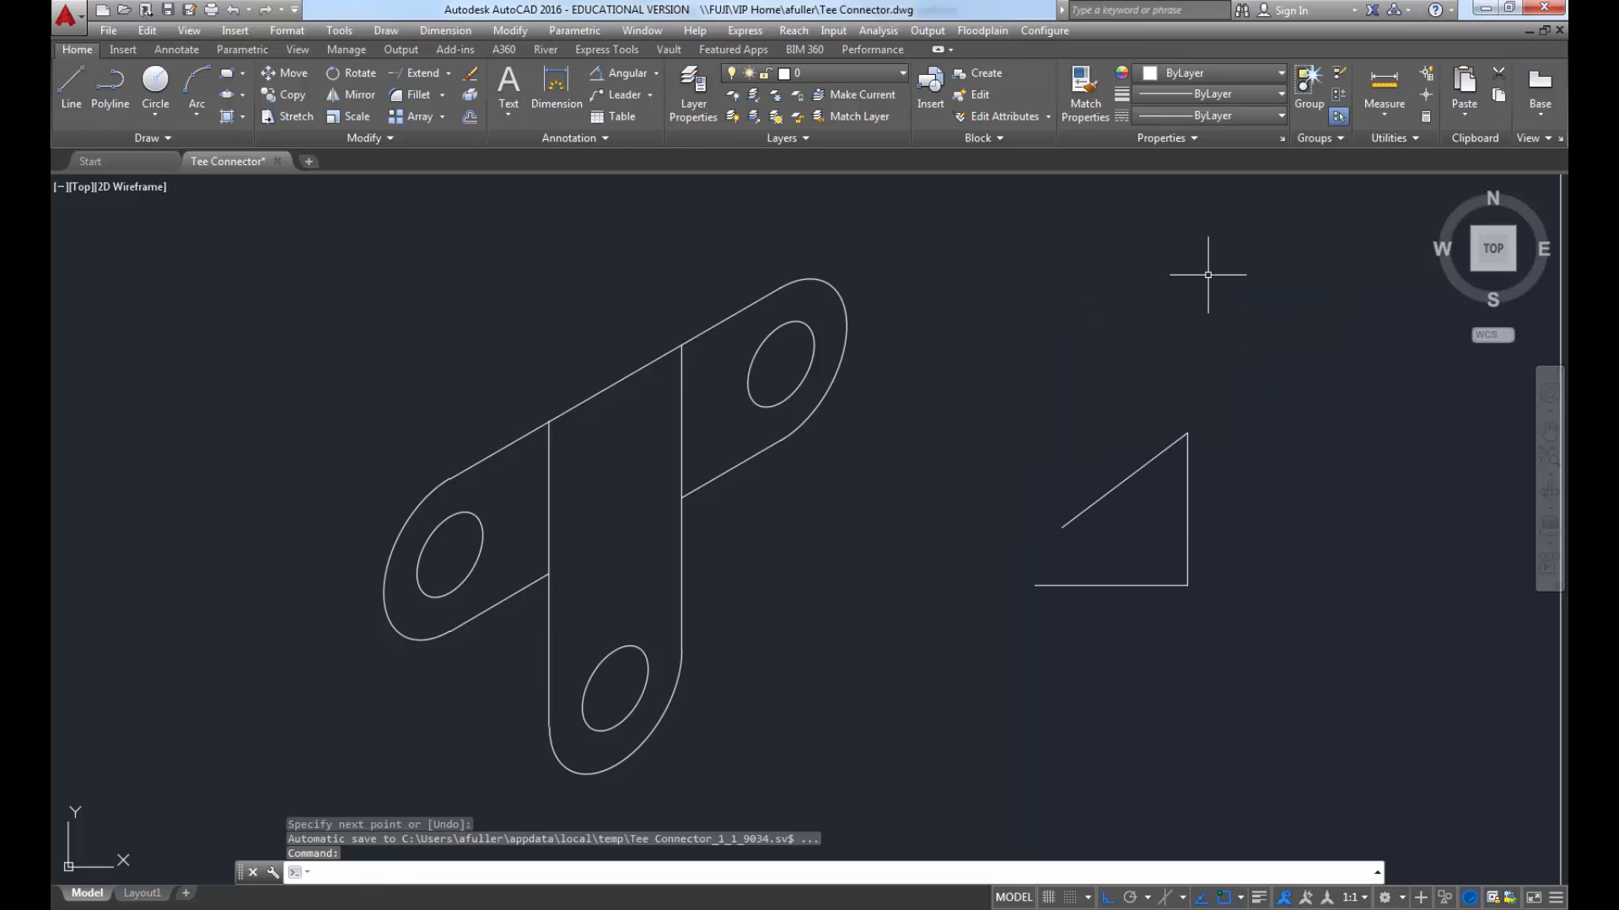
Step: Draw a short vertical line straight up from the free left endpoint of the horizontal line
{"action": "type", "text": "l"}
{"action": "key", "text": "Return"}
{"action": "left_click", "coordinate": [1034, 583]}
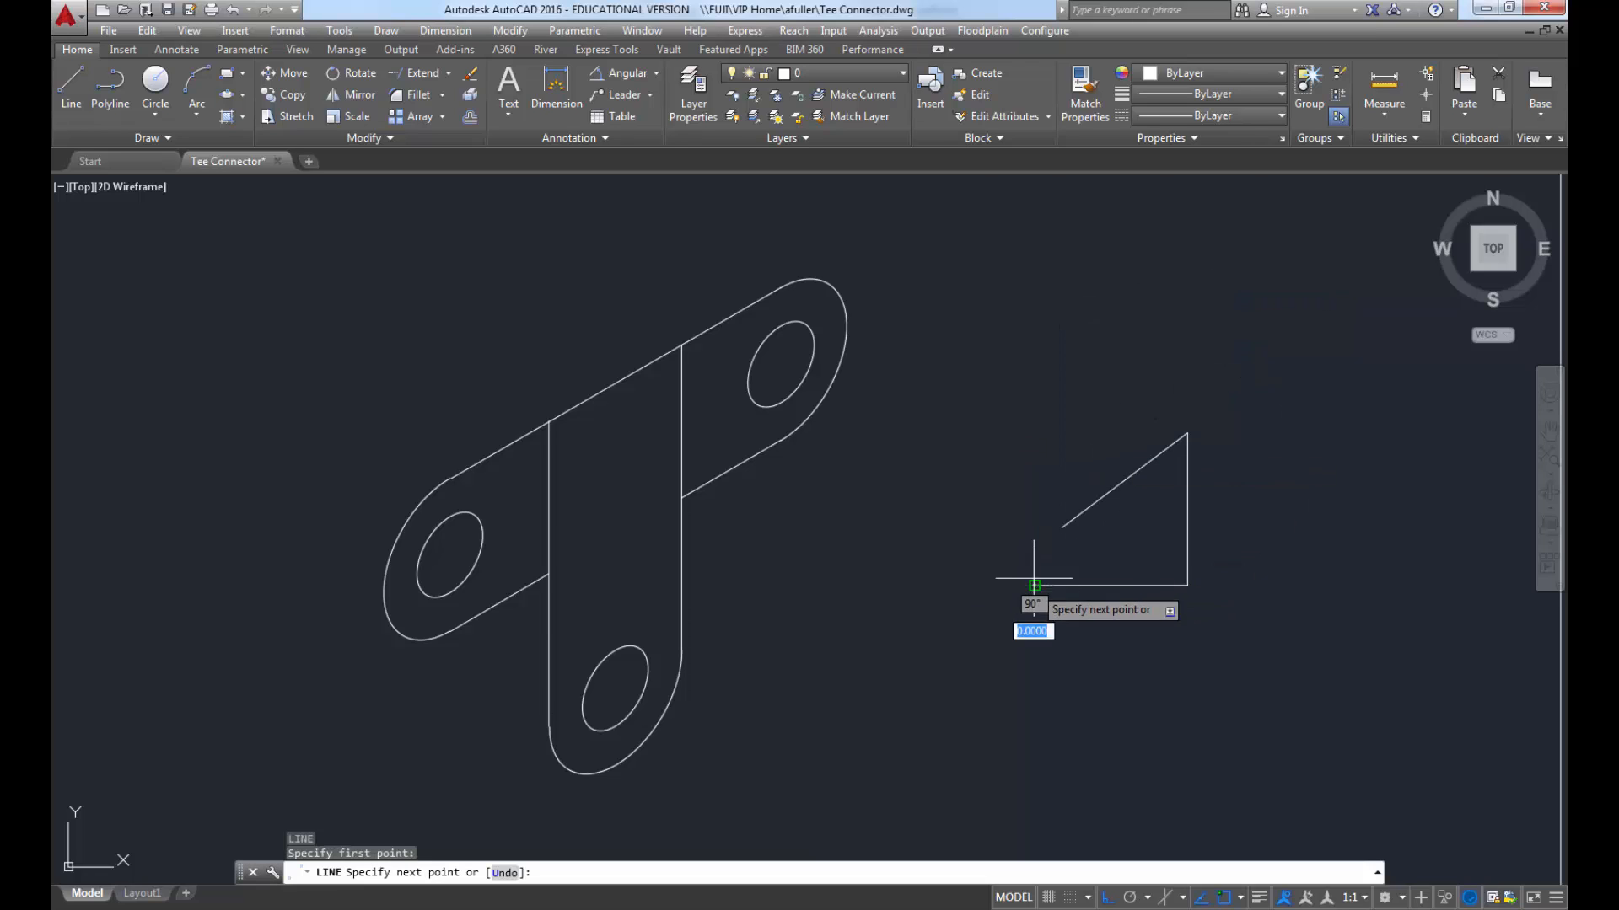
{"action": "left_click", "coordinate": [1034, 506]}
{"action": "key", "text": "Escape"}
{"action": "key", "text": "Escape"}
{"action": "key", "text": "Escape"}
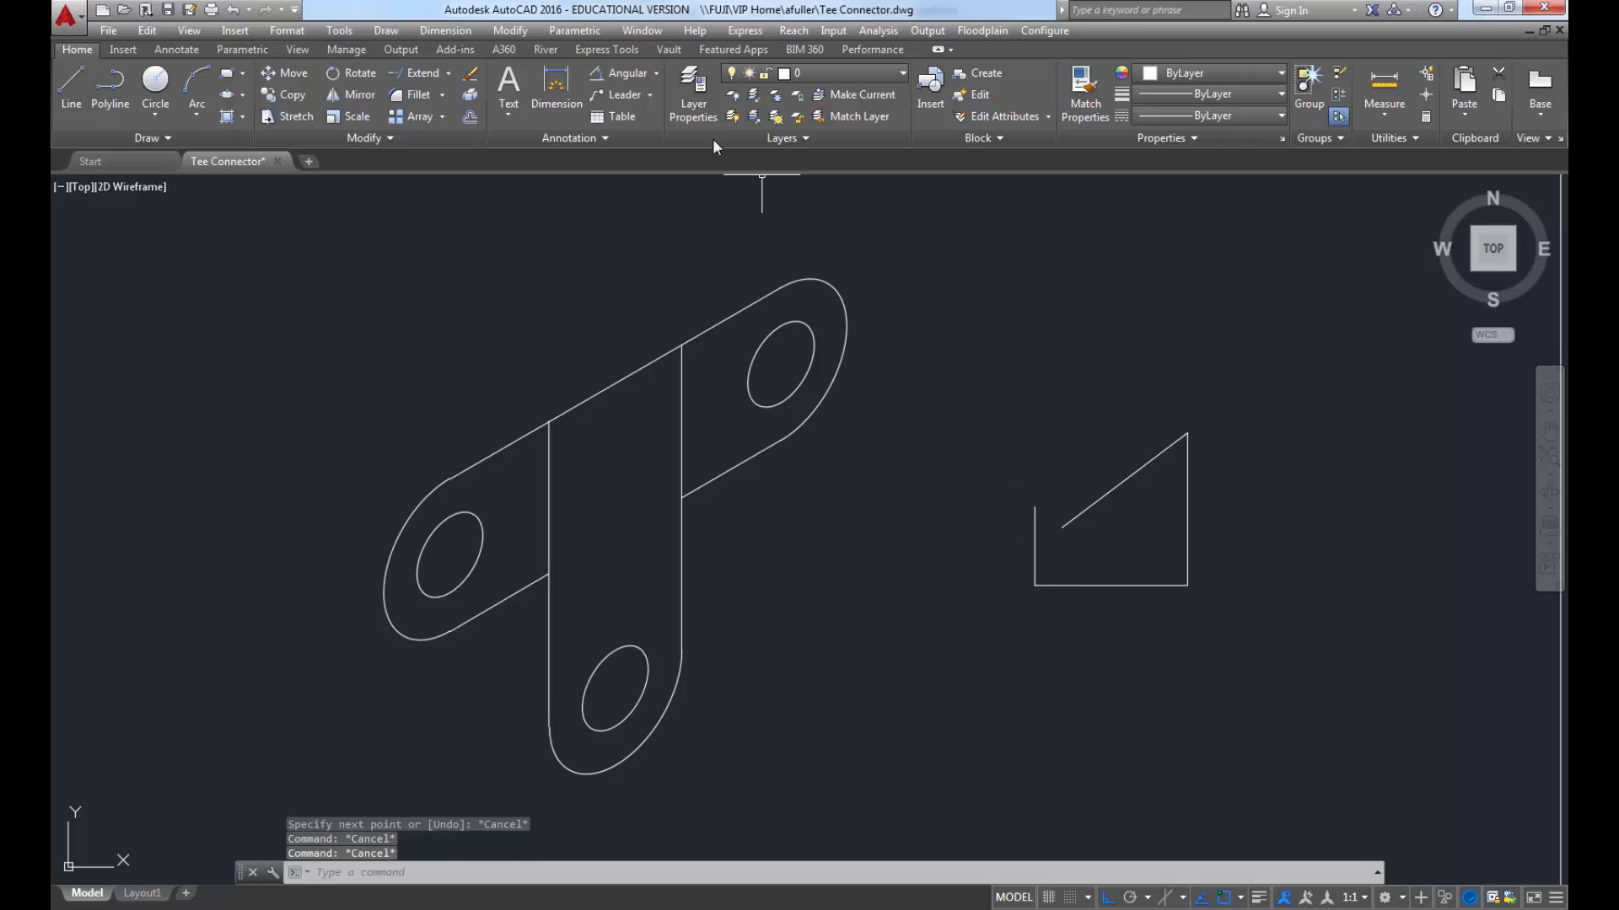
Step: Extend the lower end of the angled line to the short vertical line
{"action": "left_click", "coordinate": [421, 74]}
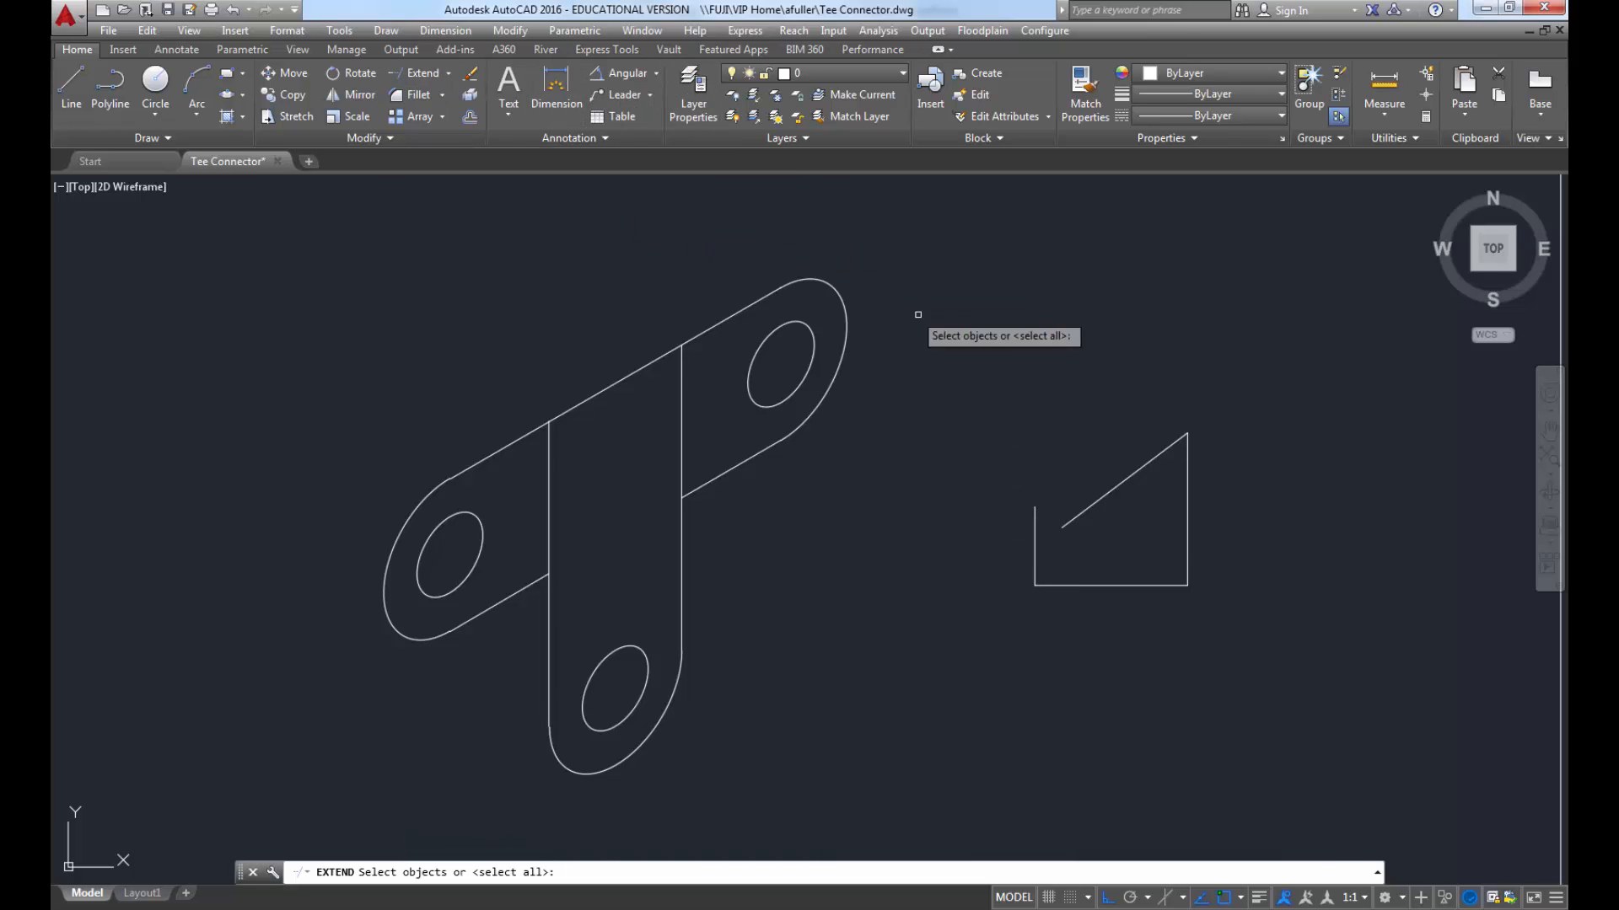
{"action": "key", "text": "Return"}
{"action": "left_click", "coordinate": [1075, 517]}
{"action": "key", "text": "Escape"}
Step: Trim the part of the short vertical line above the angled line
{"action": "type", "text": "tr"}
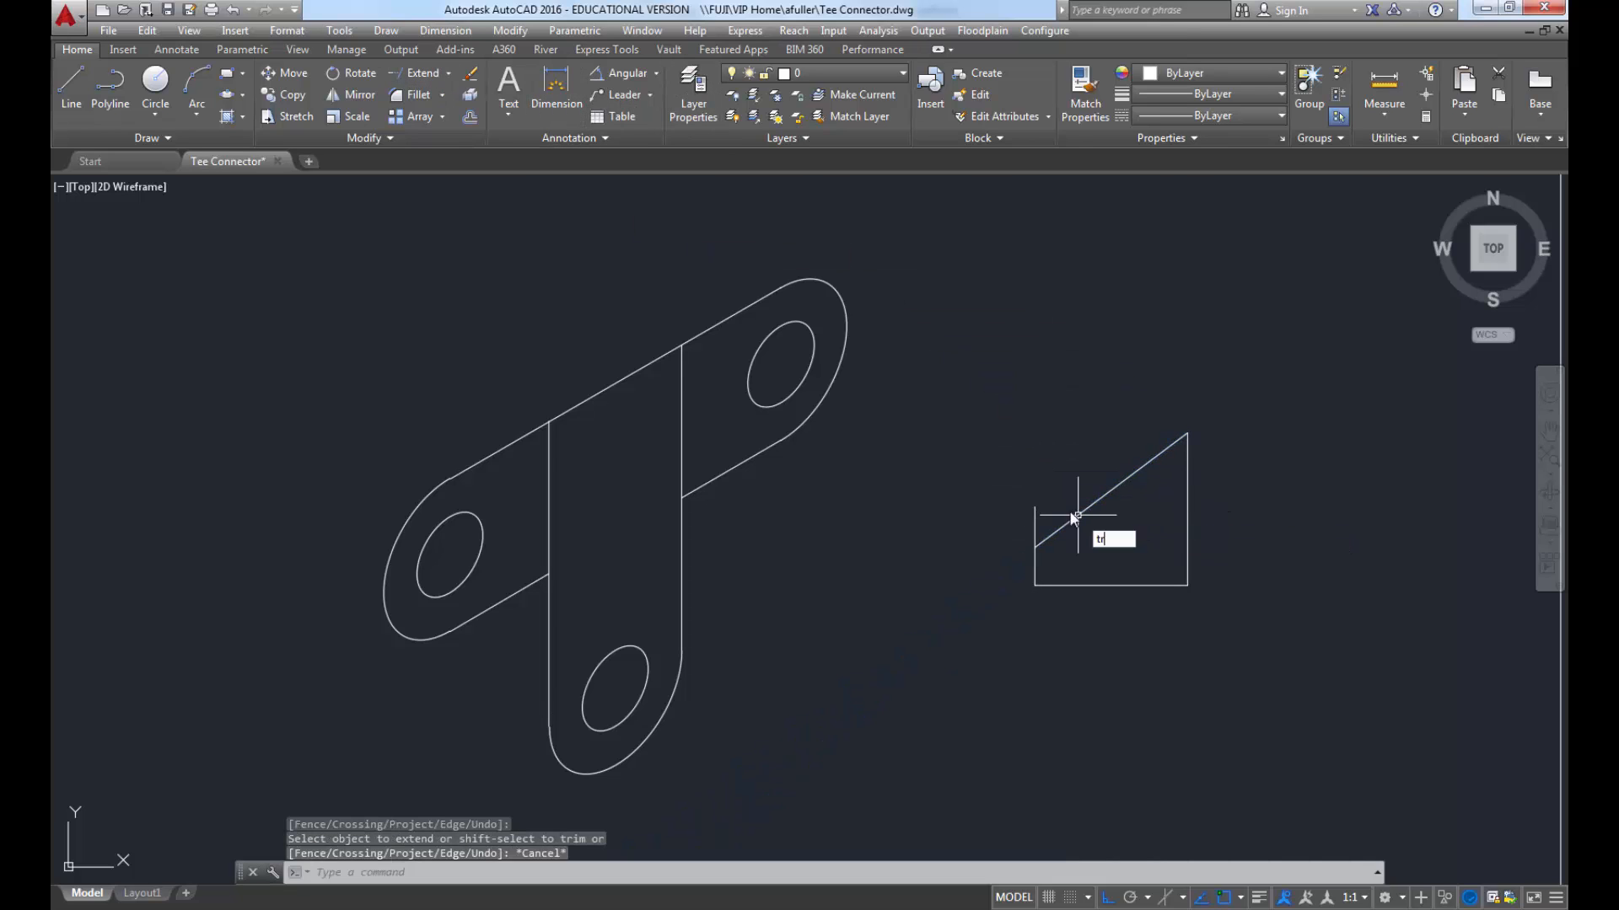
{"action": "key", "text": "Return"}
{"action": "key", "text": "Return"}
{"action": "left_click", "coordinate": [1034, 519]}
{"action": "key", "text": "Escape"}
{"action": "key", "text": "Escape"}
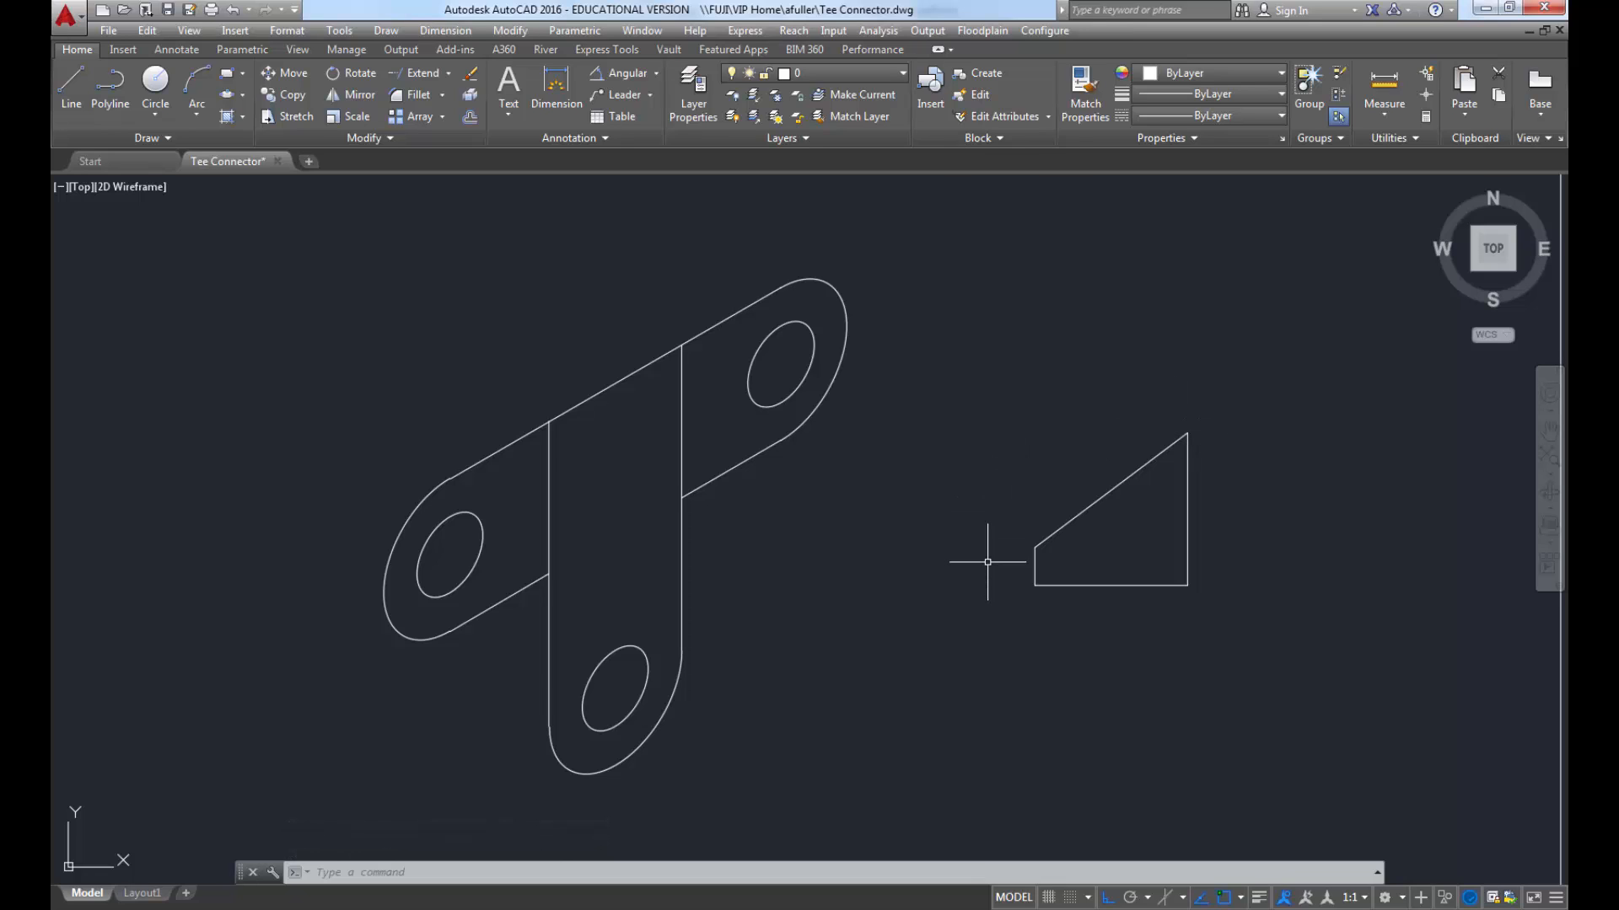
{"action": "middle_click_drag", "start_coordinate": [982, 588], "coordinate": [969, 591]}
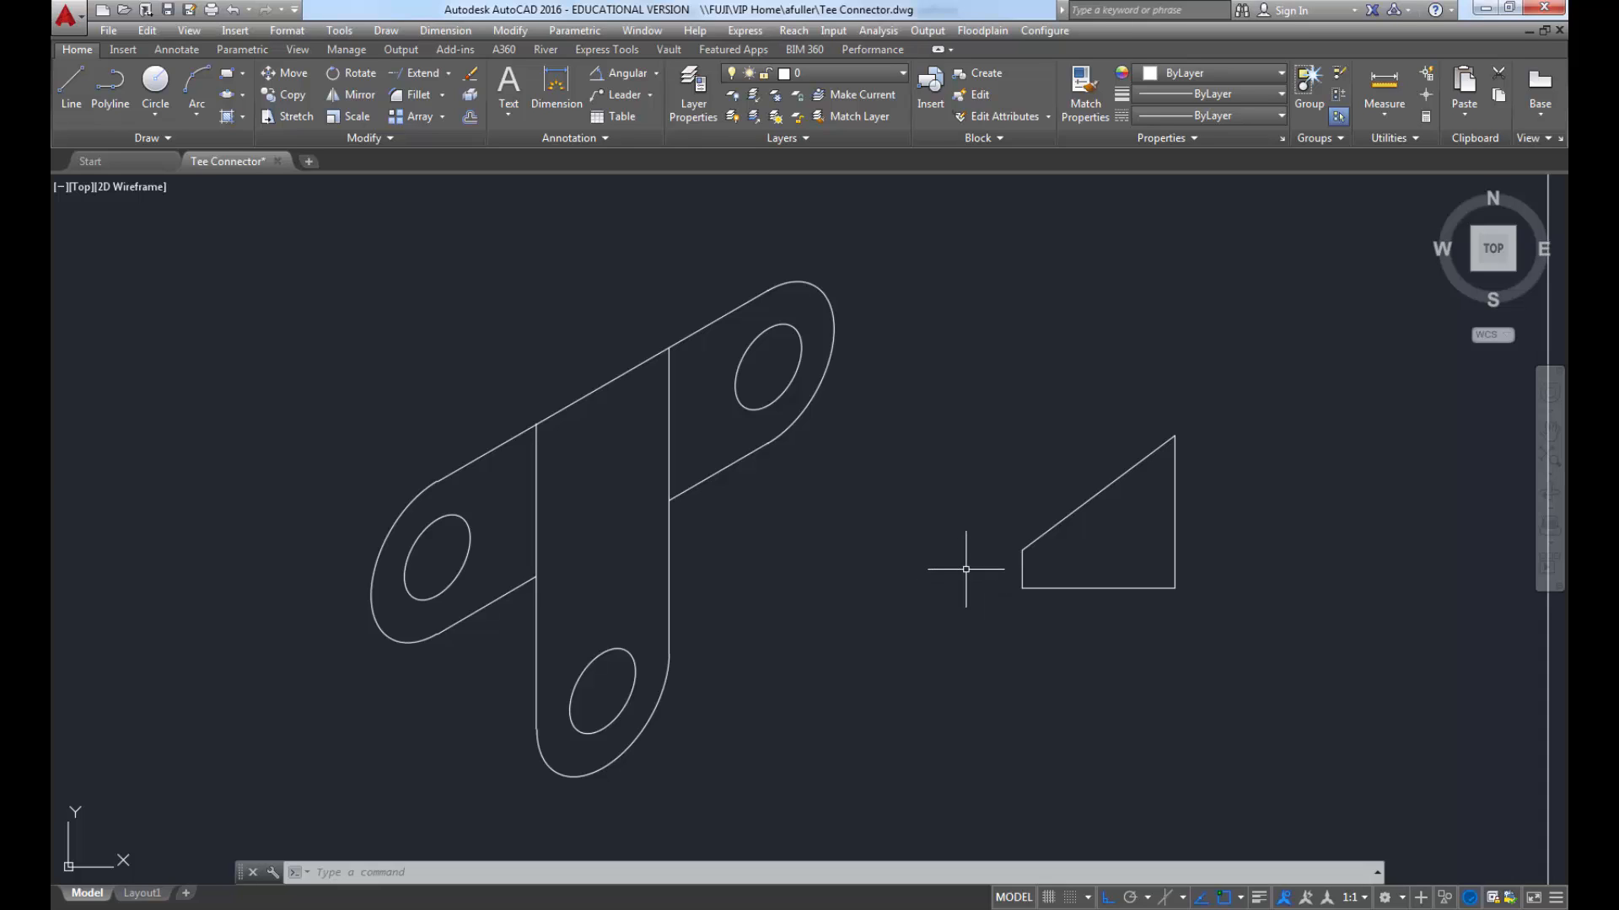
{"action": "left_click", "coordinate": [1175, 520]}
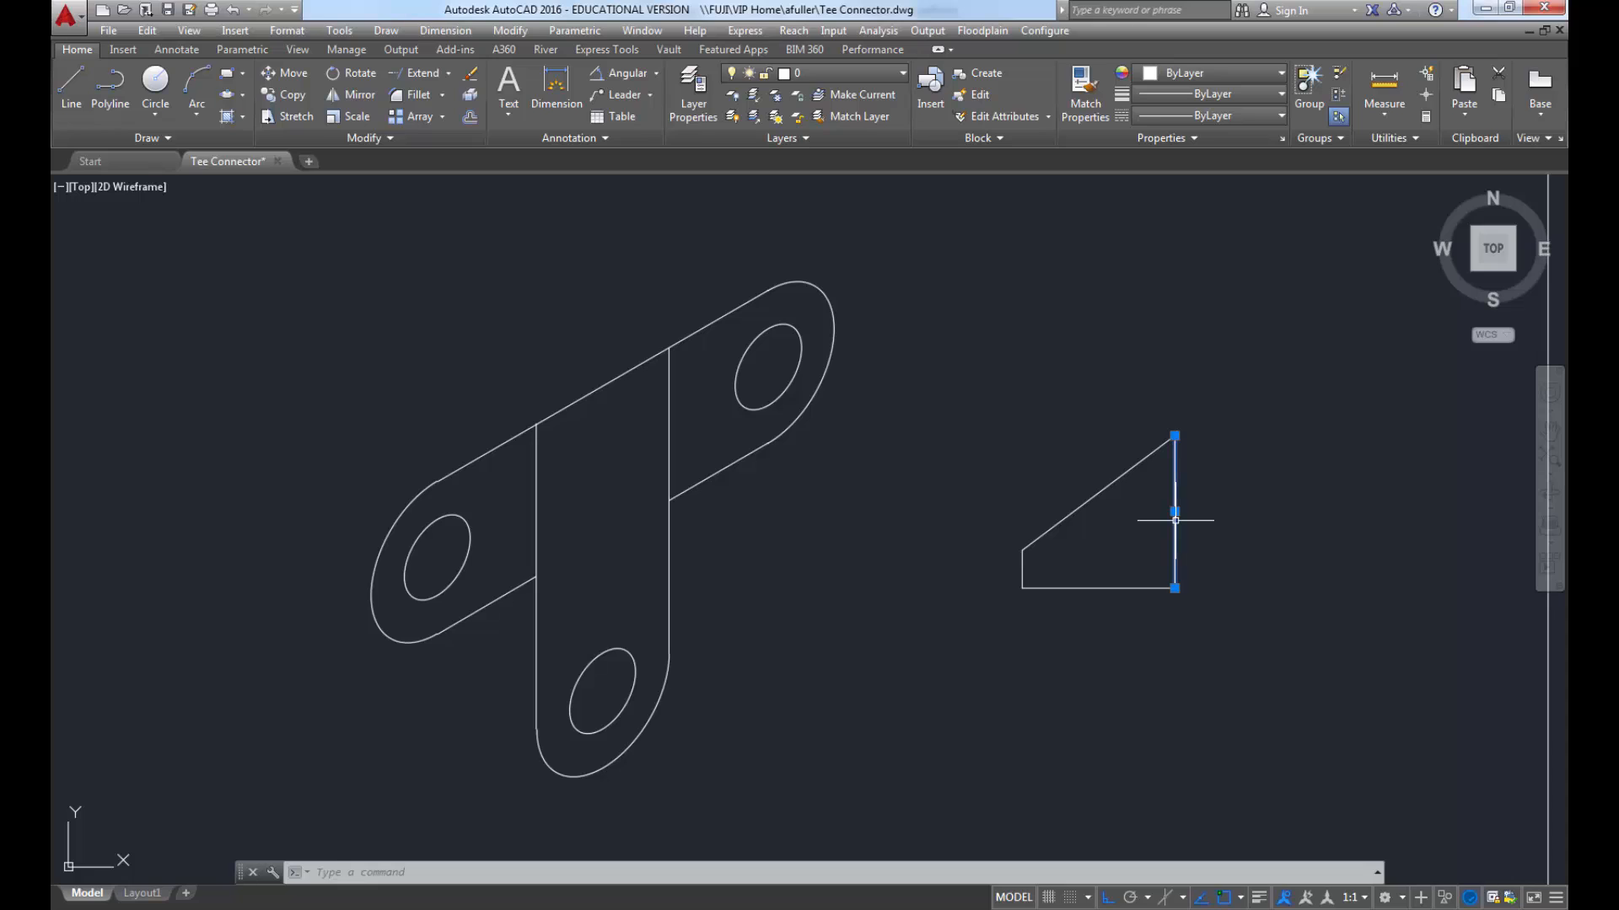
{"action": "key", "text": "Escape"}
{"action": "key", "text": "Escape"}
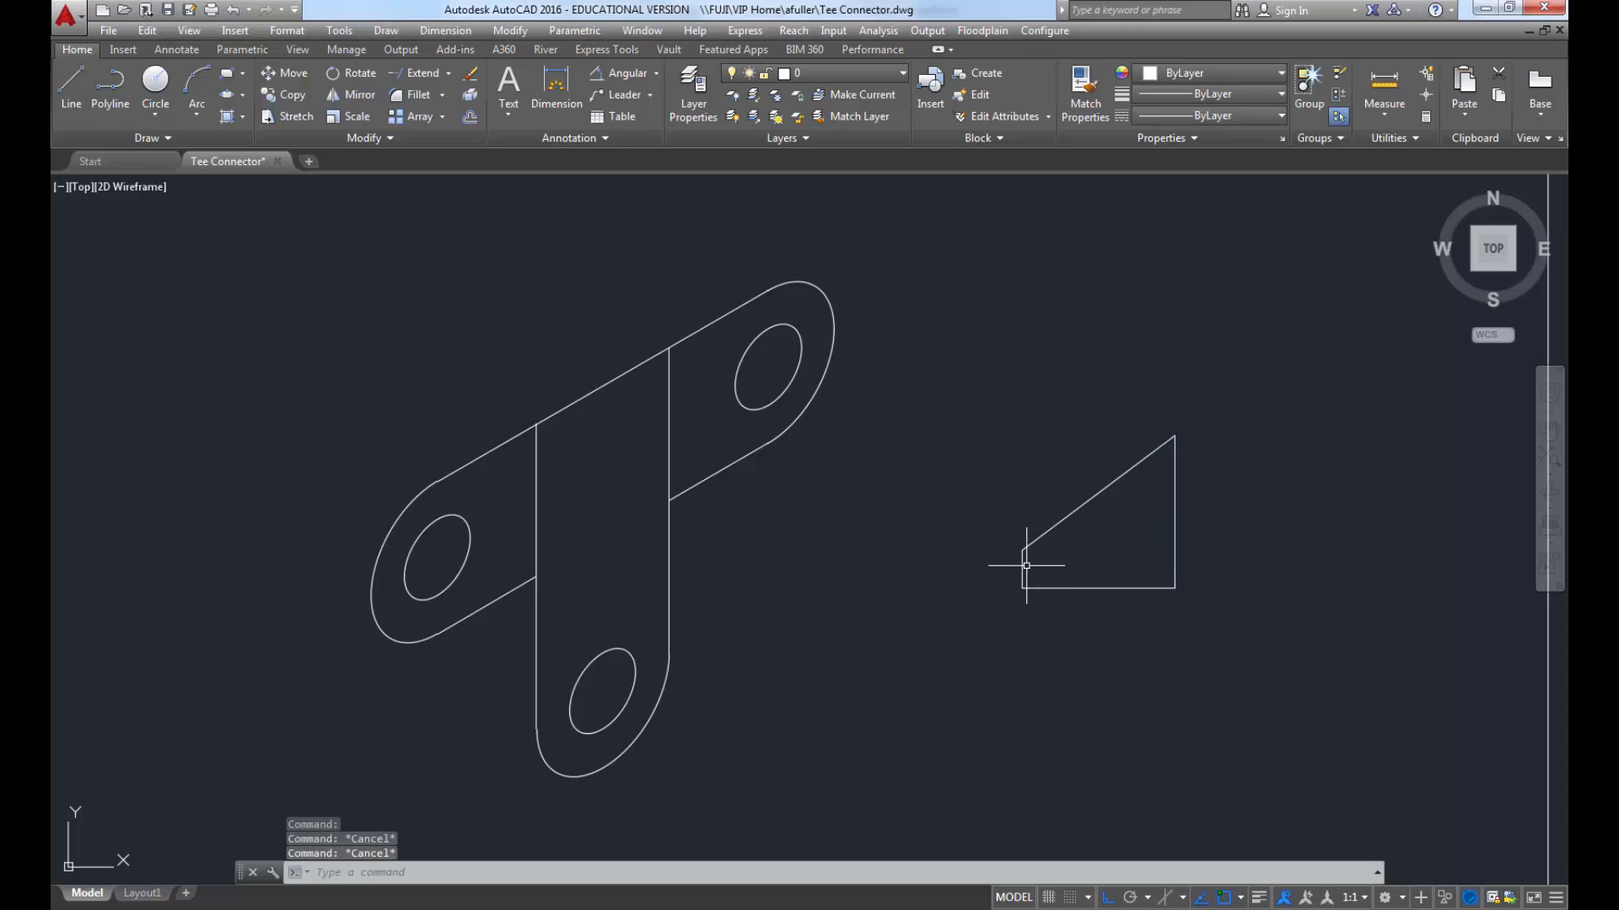
{"action": "left_click", "coordinate": [1036, 554]}
{"action": "key", "text": "Escape"}
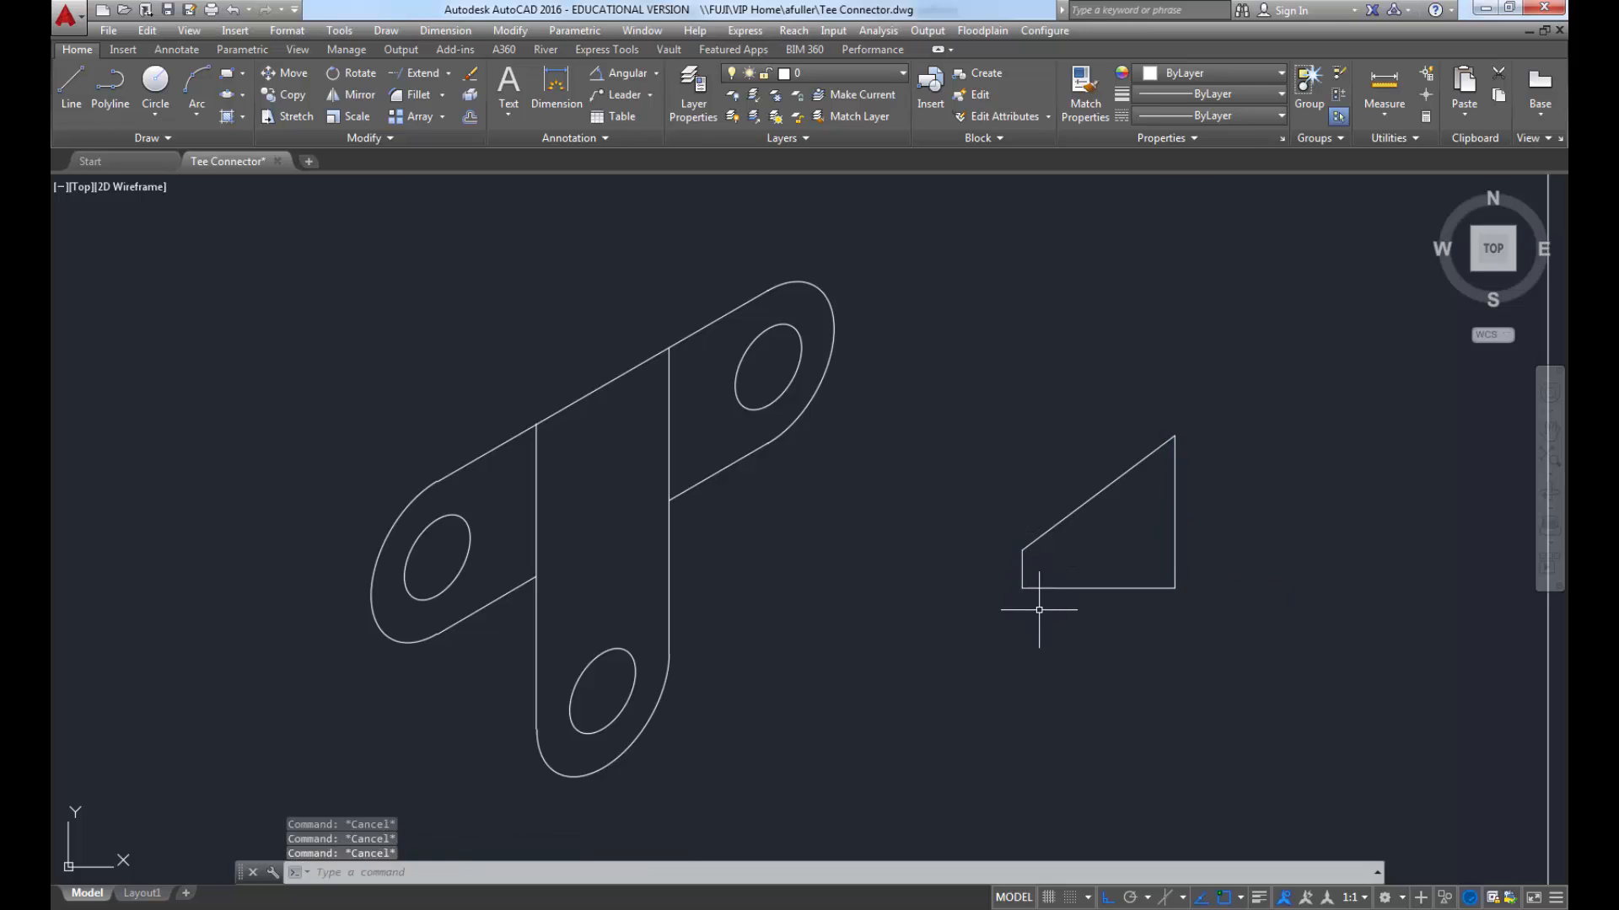
Step: Move the 2-unit vertical line by its lower endpoint onto the top of the isometric part's right vertical edge
{"action": "type", "text": "m"}
{"action": "key", "text": "Return"}
{"action": "left_click", "coordinate": [1218, 505]}
{"action": "left_click", "coordinate": [1159, 540]}
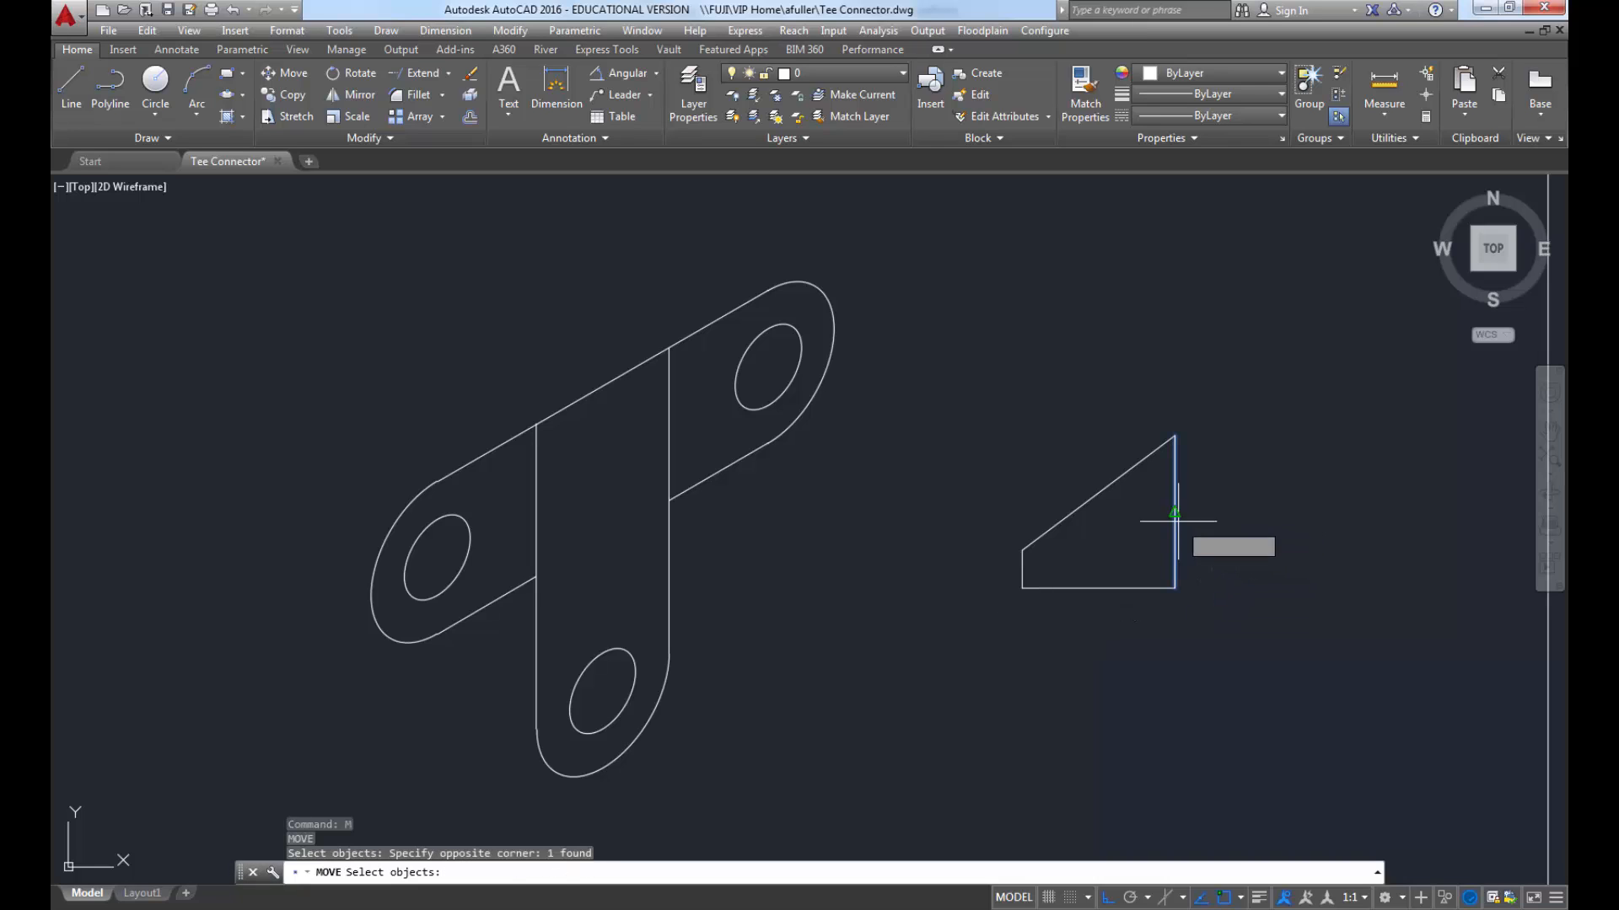
{"action": "key", "text": "Return"}
{"action": "left_click", "coordinate": [1174, 587]}
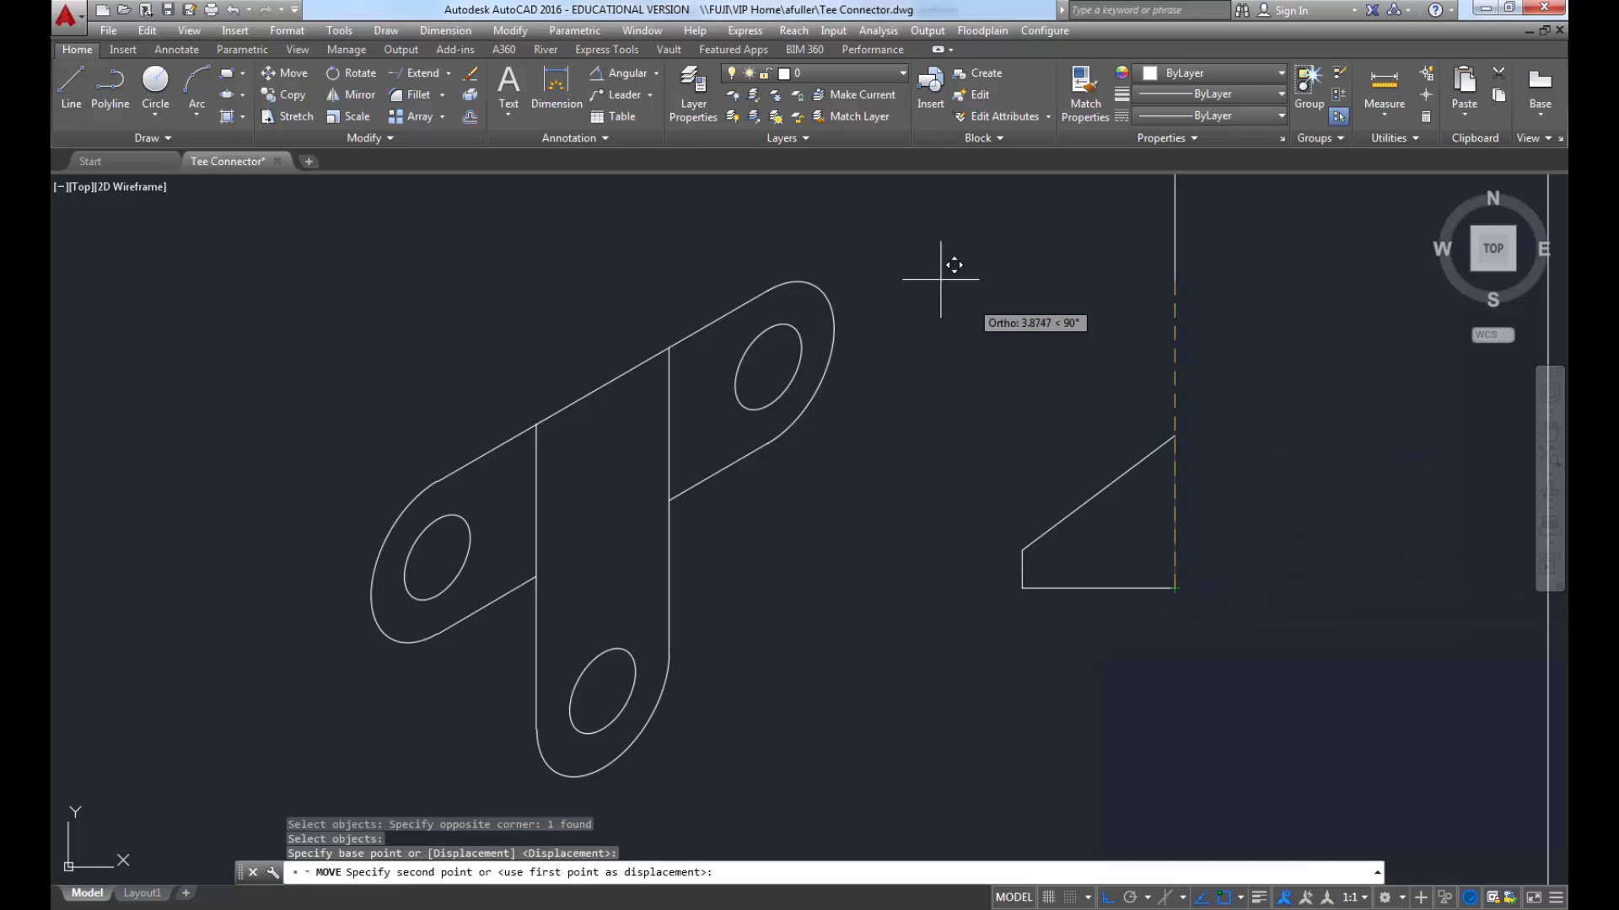
{"action": "left_click", "coordinate": [670, 347]}
Step: Move the short vertical line by its lower endpoint onto the top of the isometric part's left vertical edge
{"action": "key", "text": "Return"}
{"action": "left_click", "coordinate": [1022, 562]}
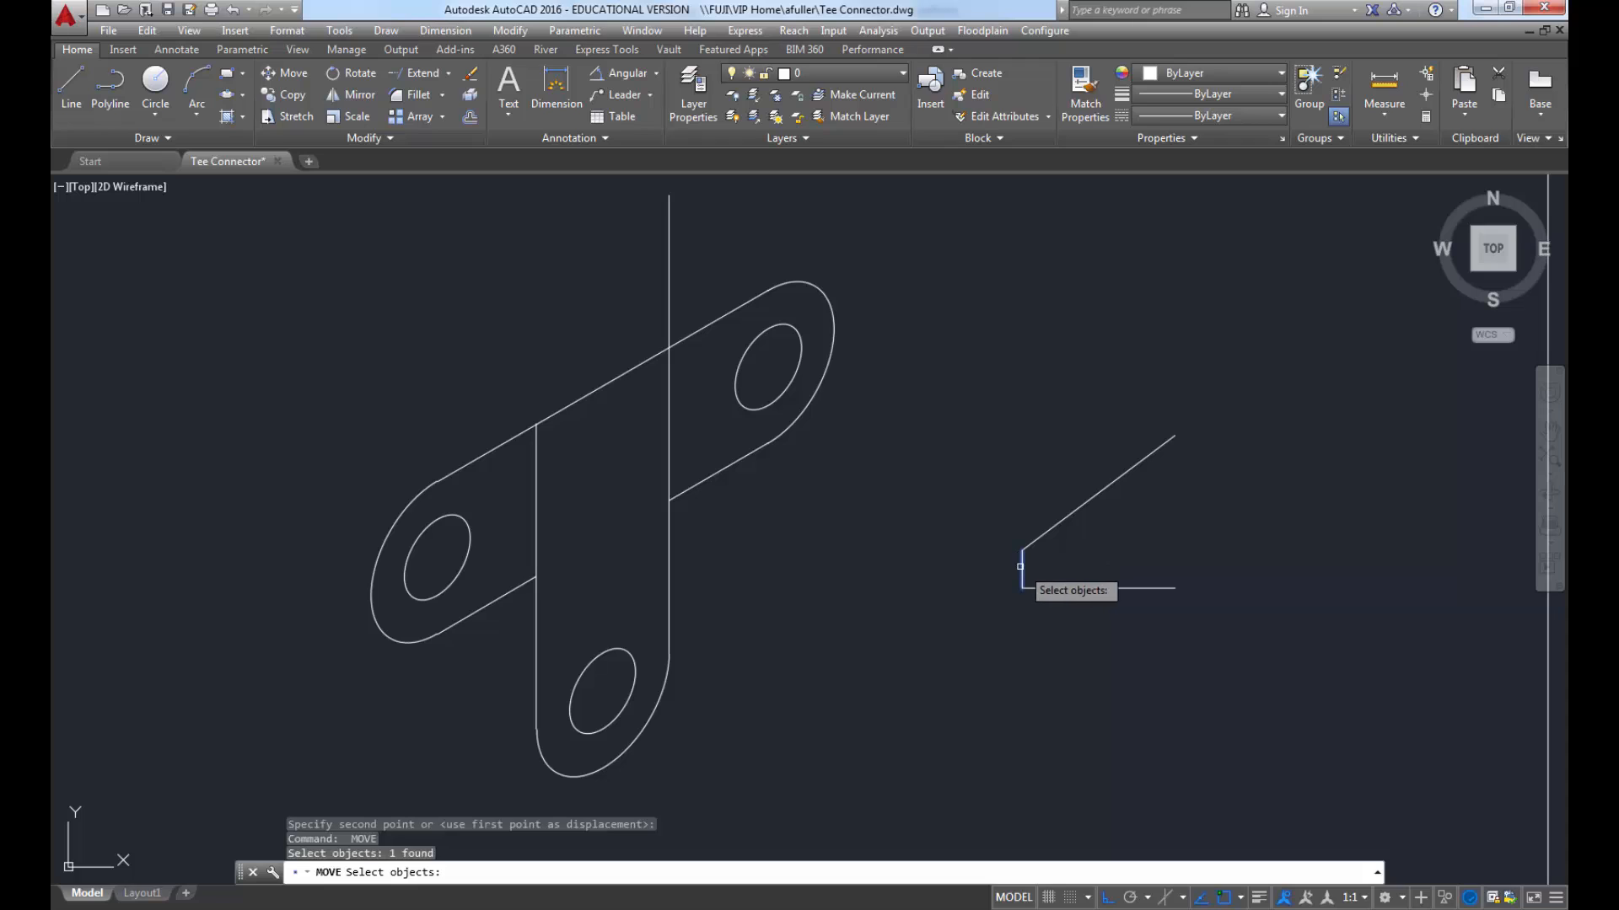
{"action": "key", "text": "Return"}
{"action": "left_click", "coordinate": [1022, 588]}
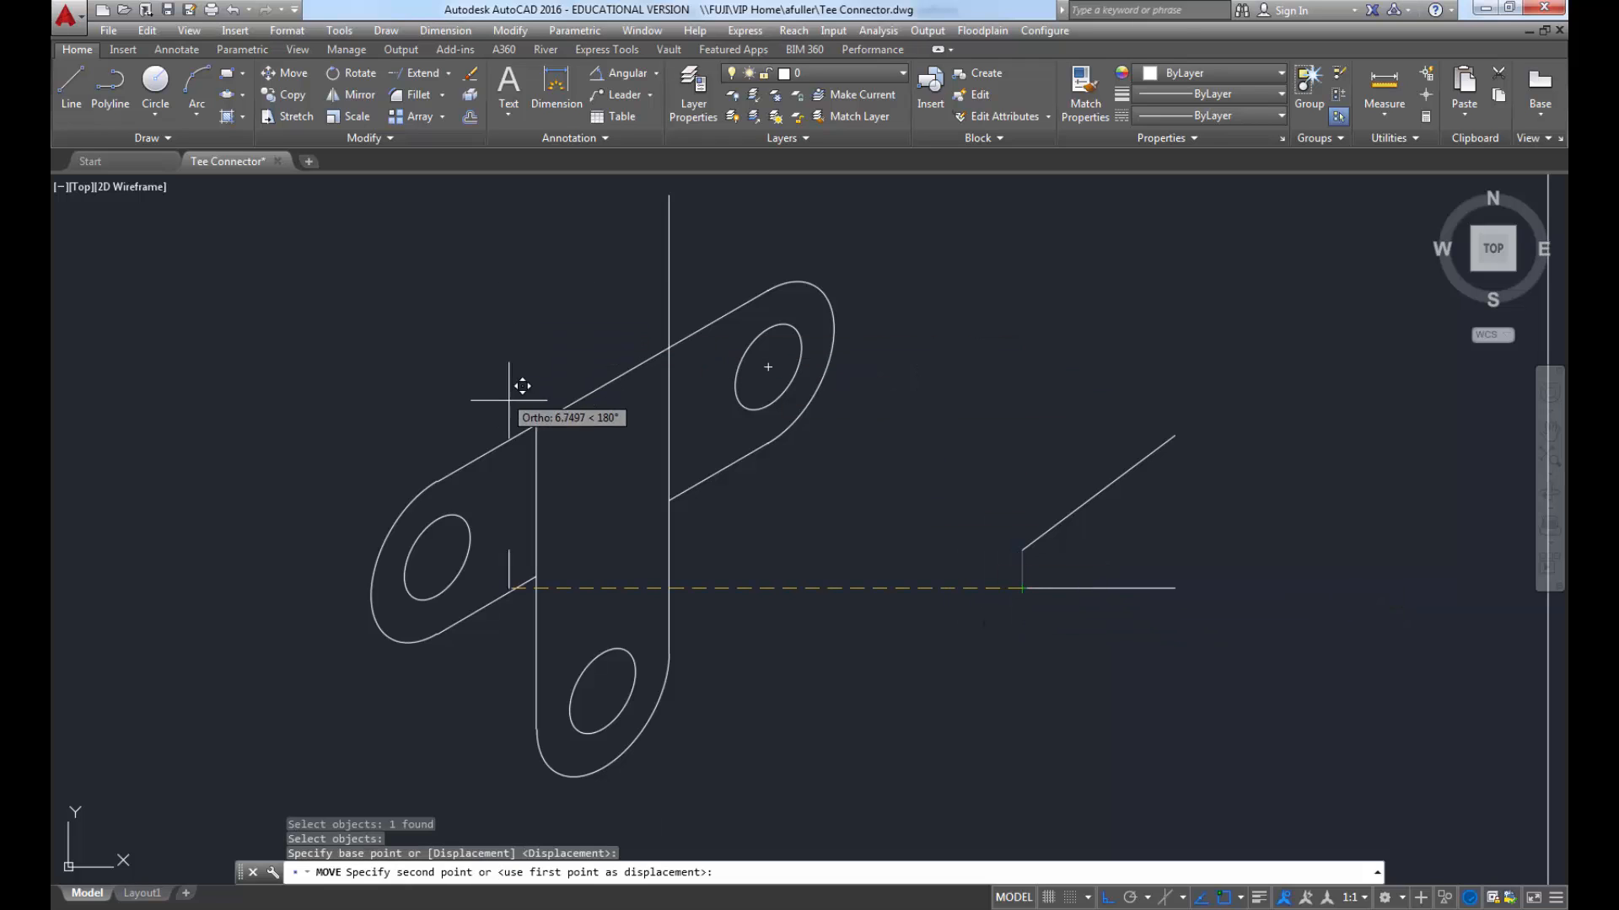
{"action": "left_click", "coordinate": [536, 424]}
{"action": "middle_click_drag", "start_coordinate": [553, 458], "coordinate": [567, 477]}
{"action": "key", "text": "Escape"}
{"action": "key", "text": "Escape"}
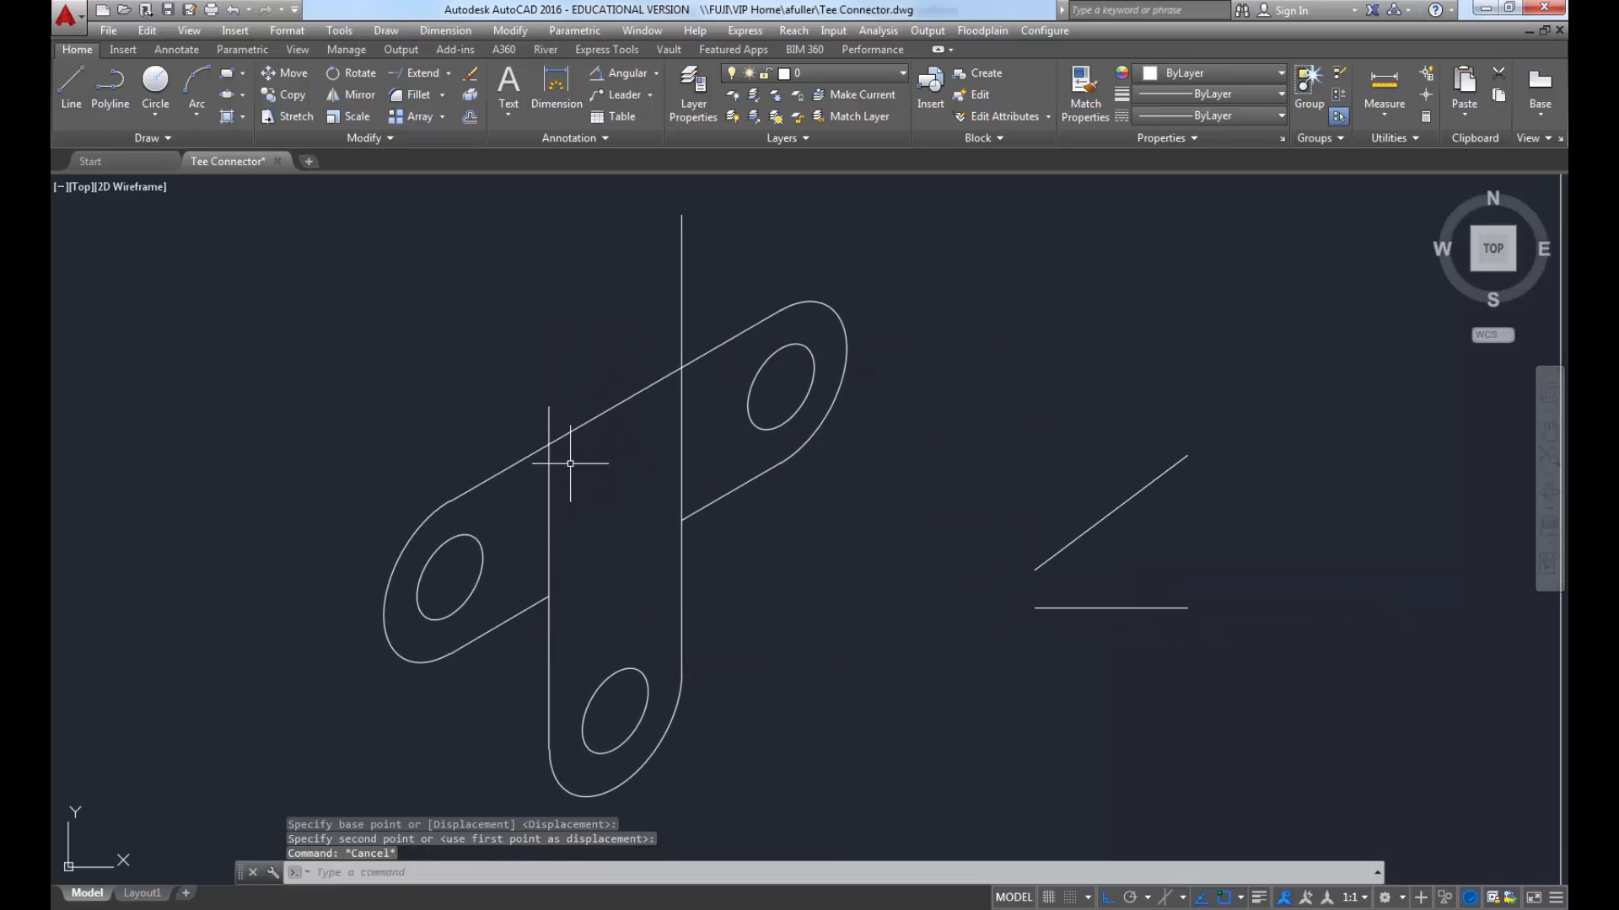
Step: Draw a line connecting the upper endpoints of the two vertical lines above the isometric part
{"action": "middle_click_drag", "start_coordinate": [563, 420], "coordinate": [579, 449]}
{"action": "type", "text": "l"}
{"action": "key", "text": "Return"}
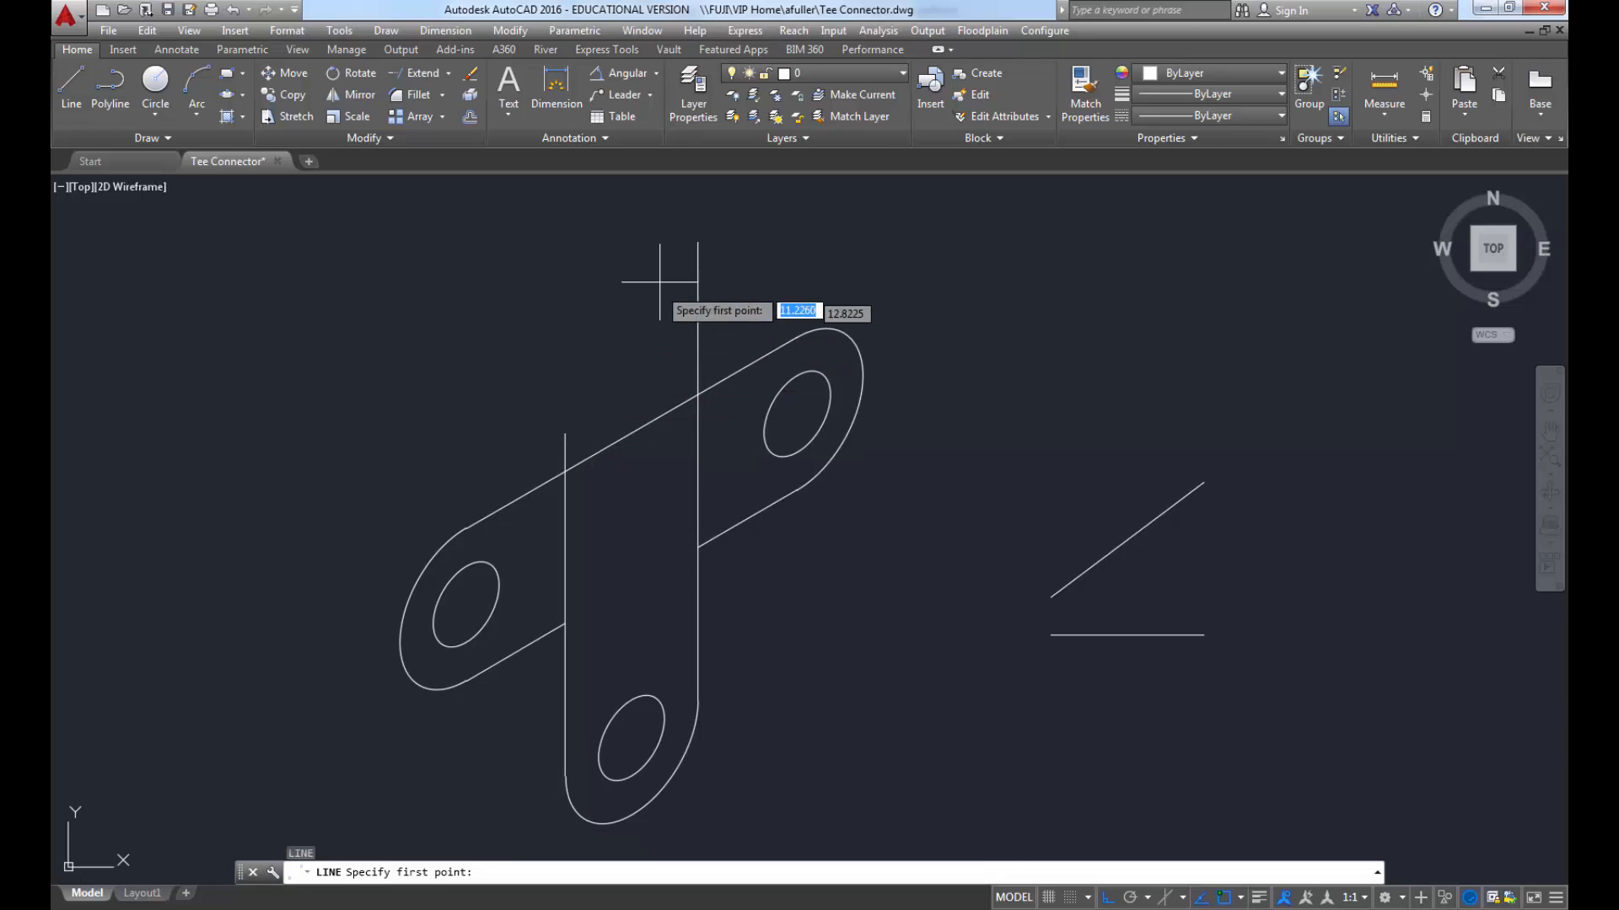
{"action": "left_click", "coordinate": [697, 242]}
{"action": "left_click", "coordinate": [564, 434]}
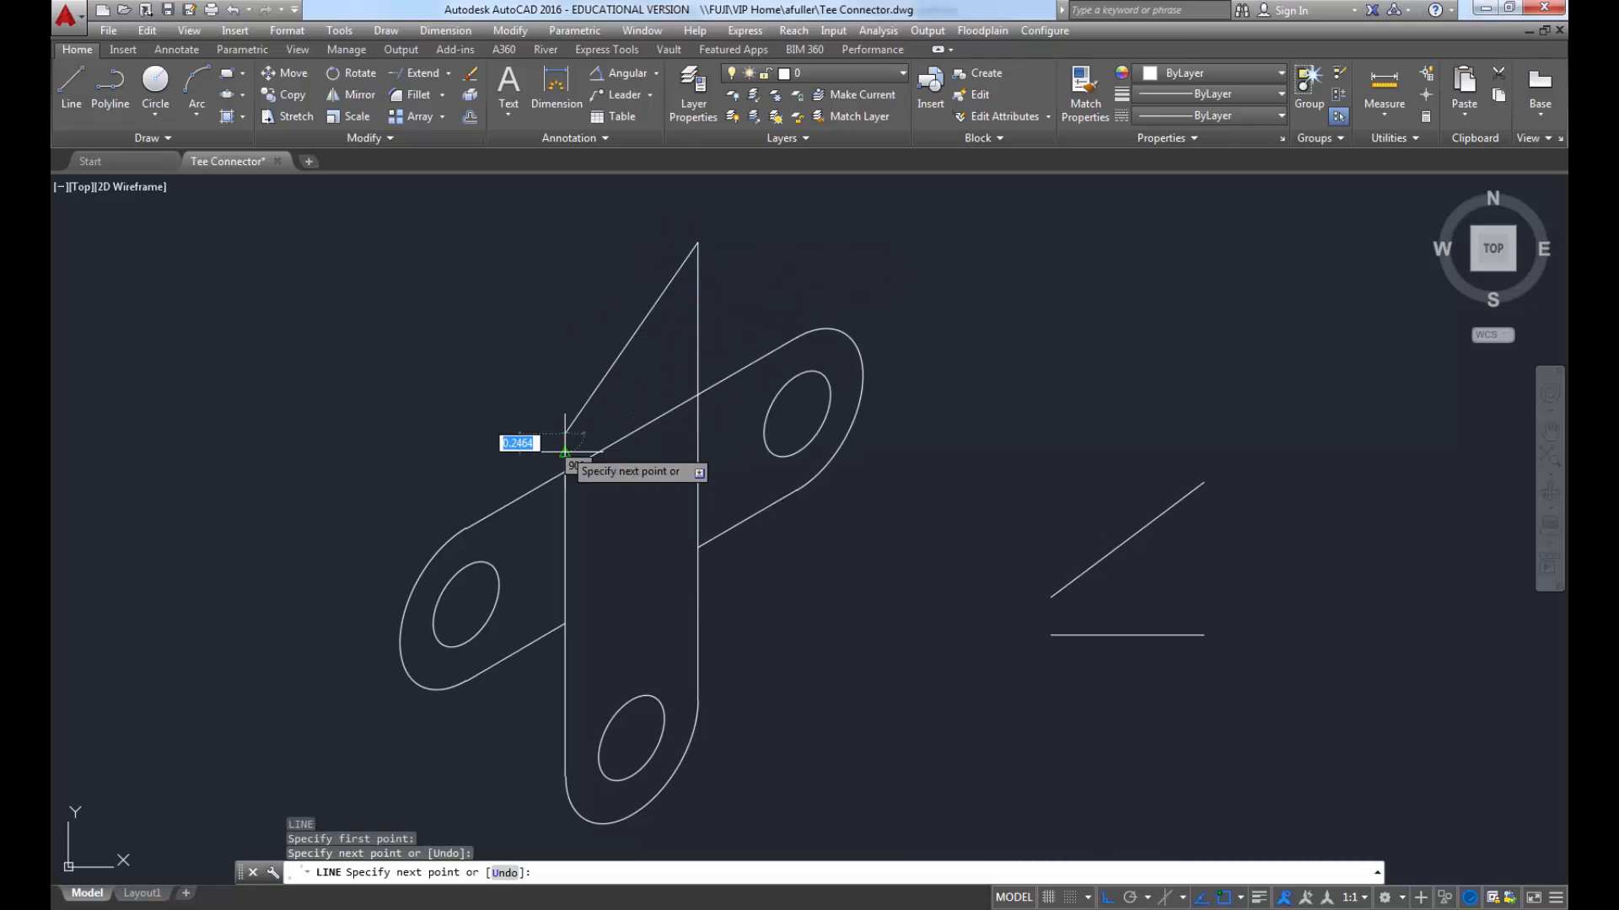
{"action": "key", "text": "Return"}
{"action": "middle_click_drag", "start_coordinate": [583, 513], "coordinate": [558, 515]}
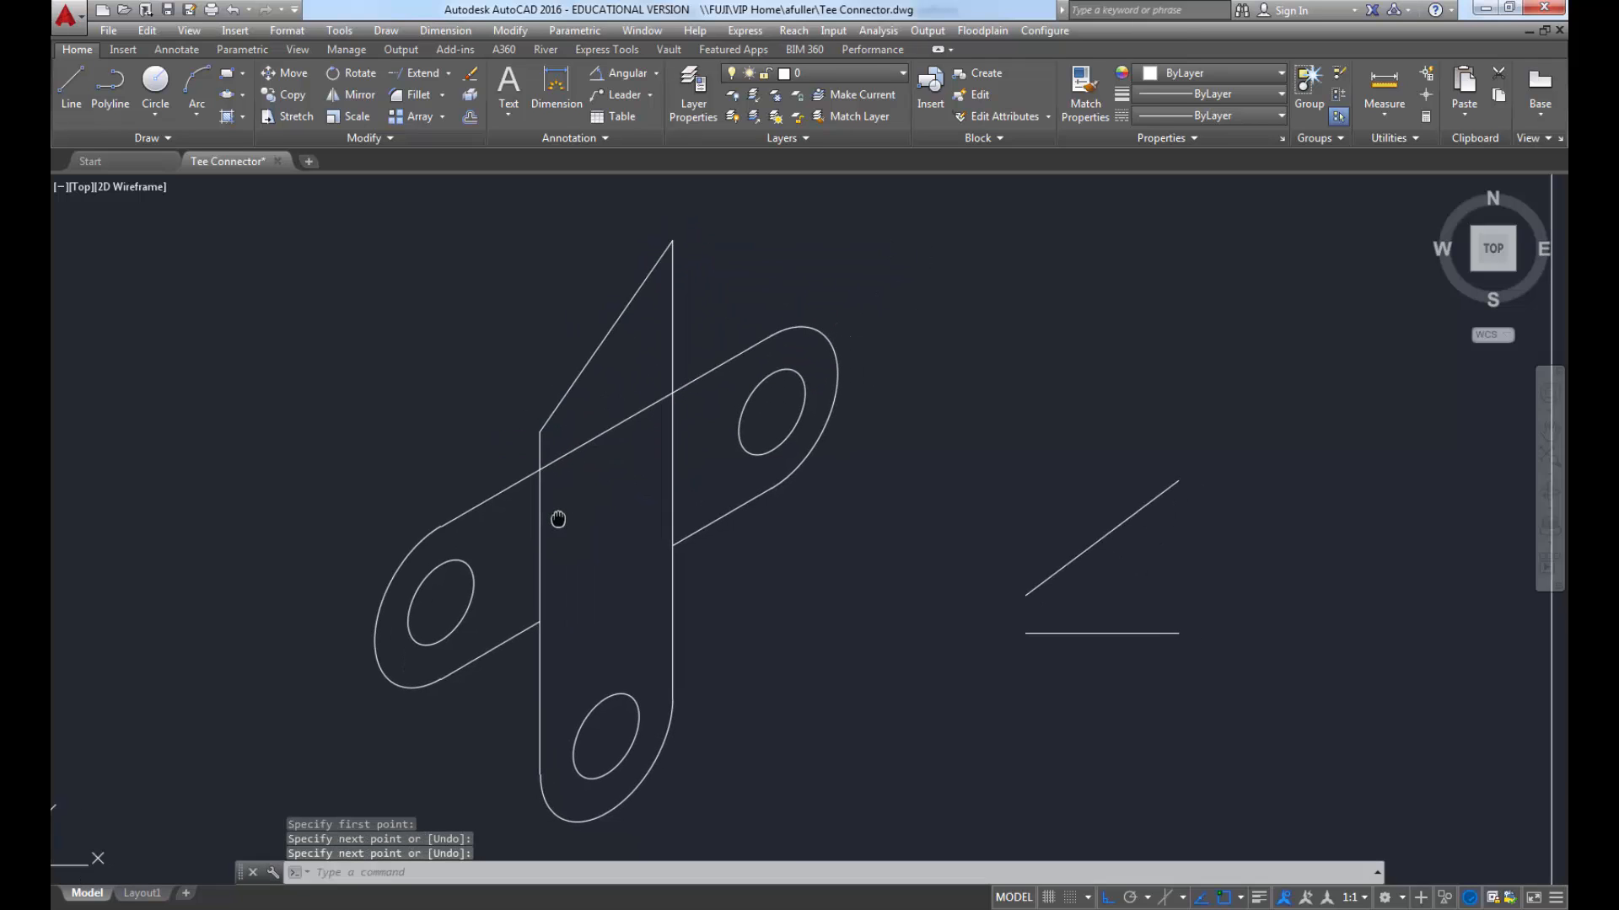
Step: Erase the two leftover lines of the orthographic view beside the part
{"action": "left_click", "coordinate": [1074, 690]}
{"action": "left_click", "coordinate": [1025, 542]}
{"action": "key", "text": "Delete"}
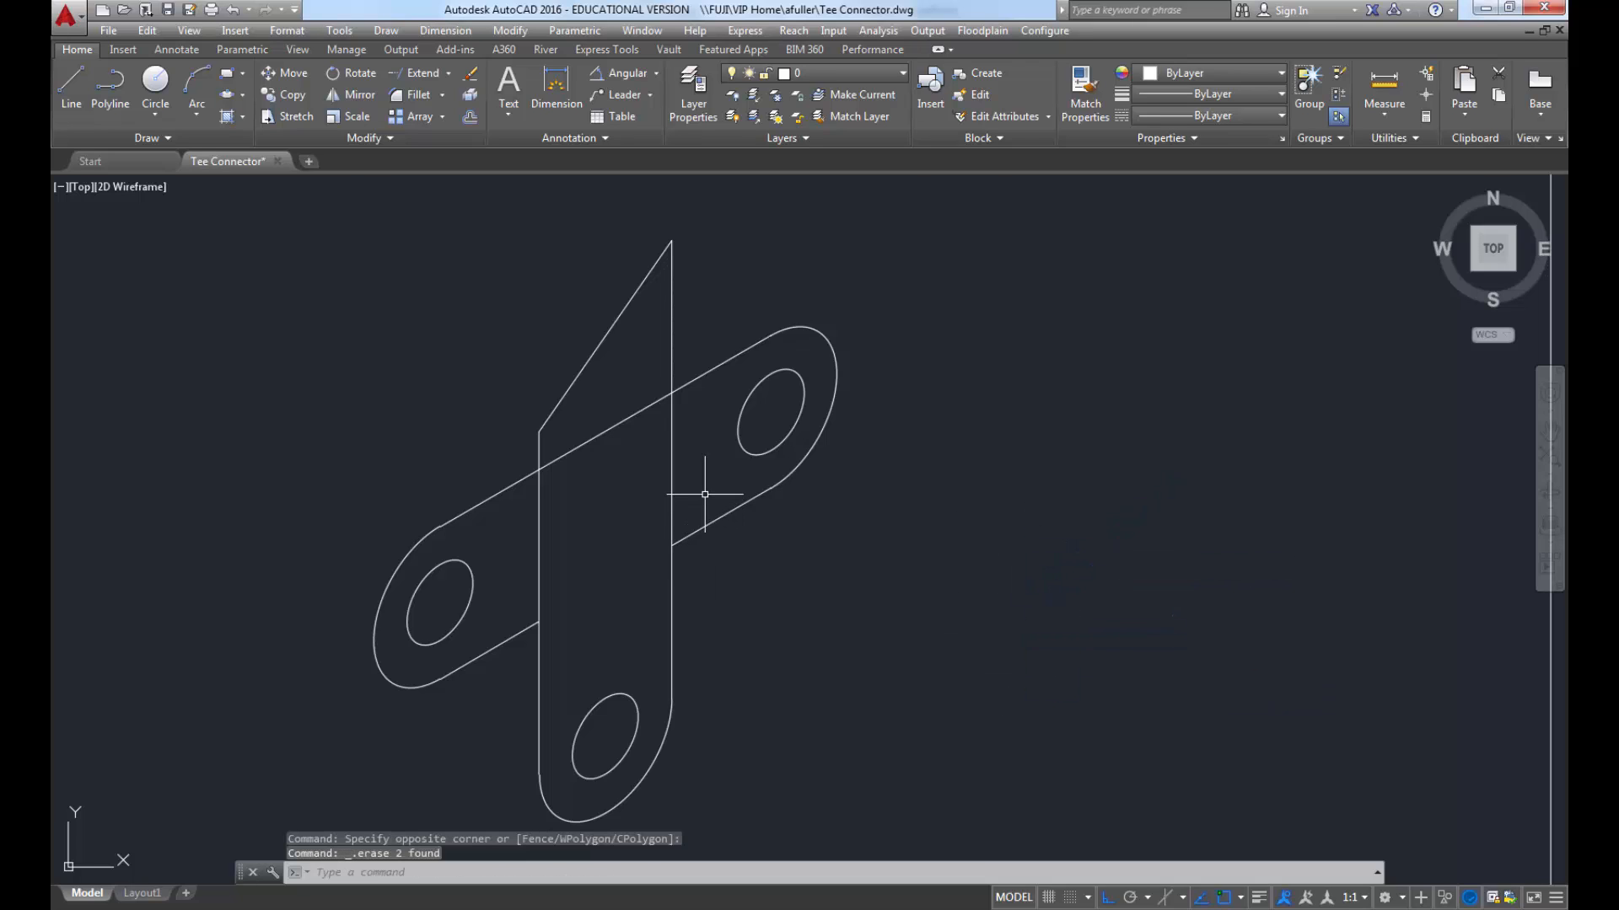
Step: Trim the upper sloped edge between the two verticals and both vertical segments between the arm edges to open up the part's center
{"action": "type", "text": "tr"}
{"action": "key", "text": "Return"}
{"action": "key", "text": "Return"}
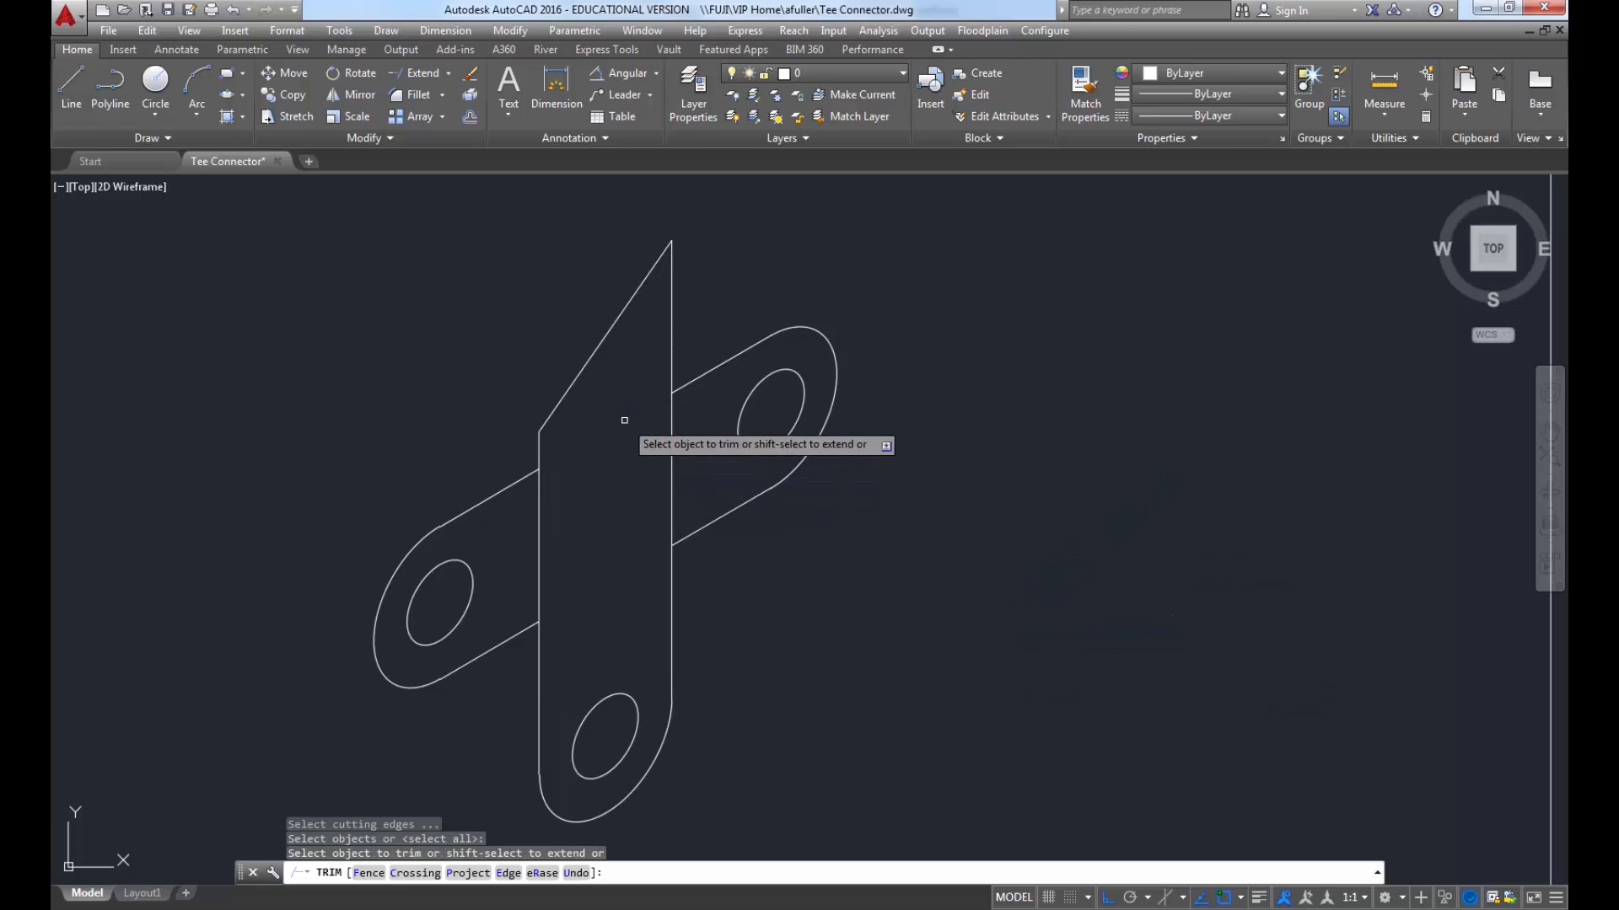
{"action": "left_click", "coordinate": [634, 416]}
{"action": "left_click", "coordinate": [669, 451]}
{"action": "left_click", "coordinate": [590, 492]}
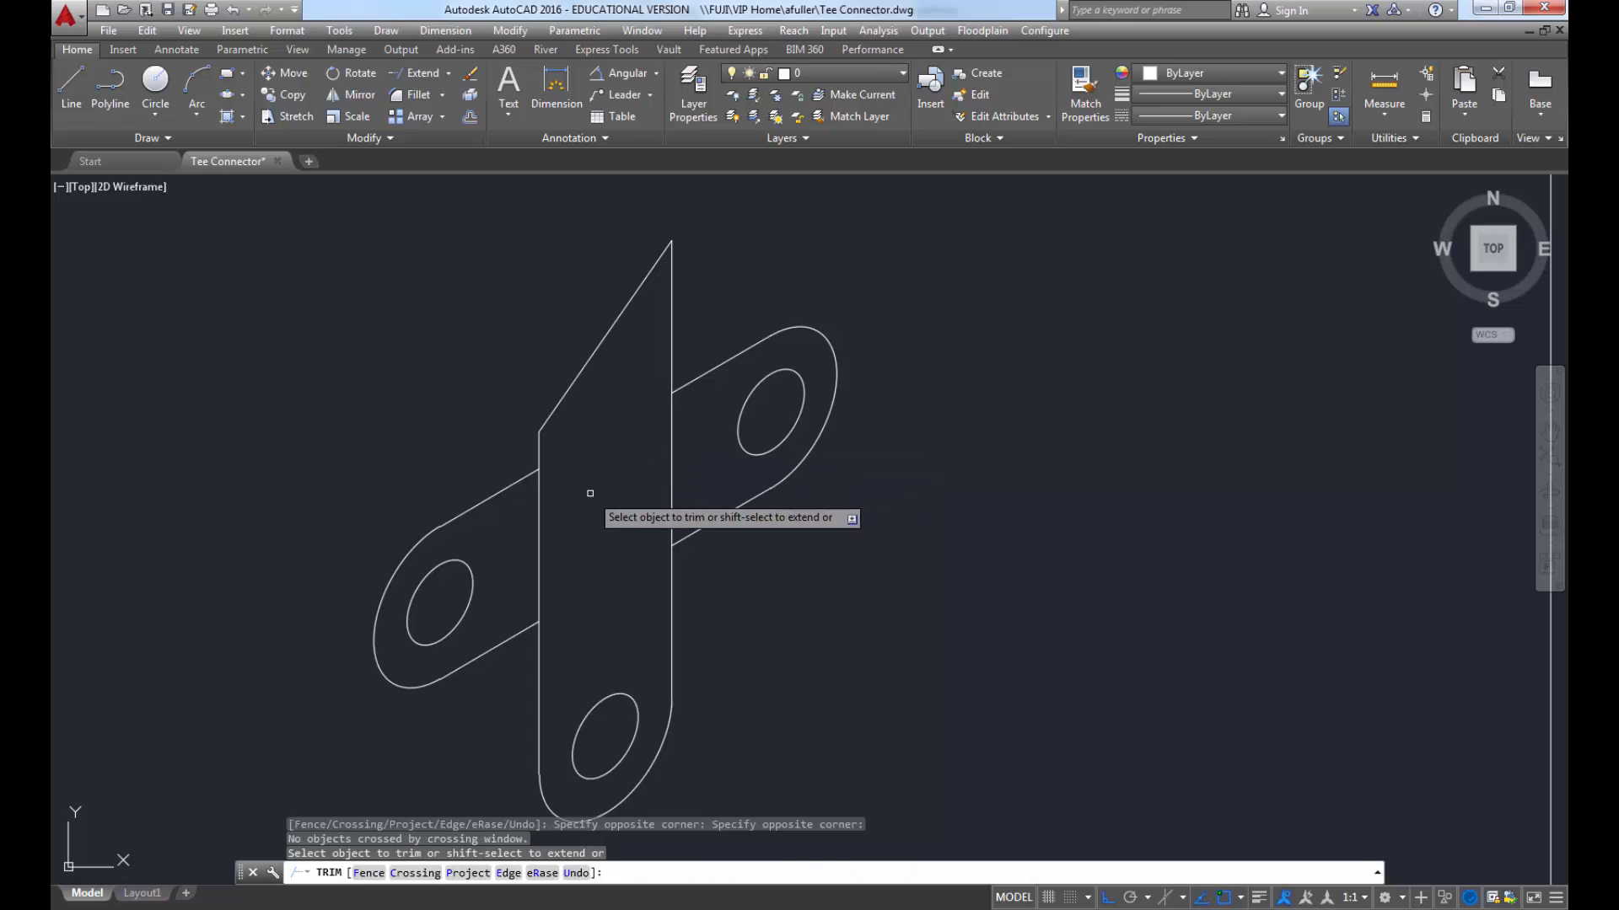
{"action": "left_click", "coordinate": [674, 476]}
{"action": "left_click", "coordinate": [678, 475]}
{"action": "left_click", "coordinate": [560, 517]}
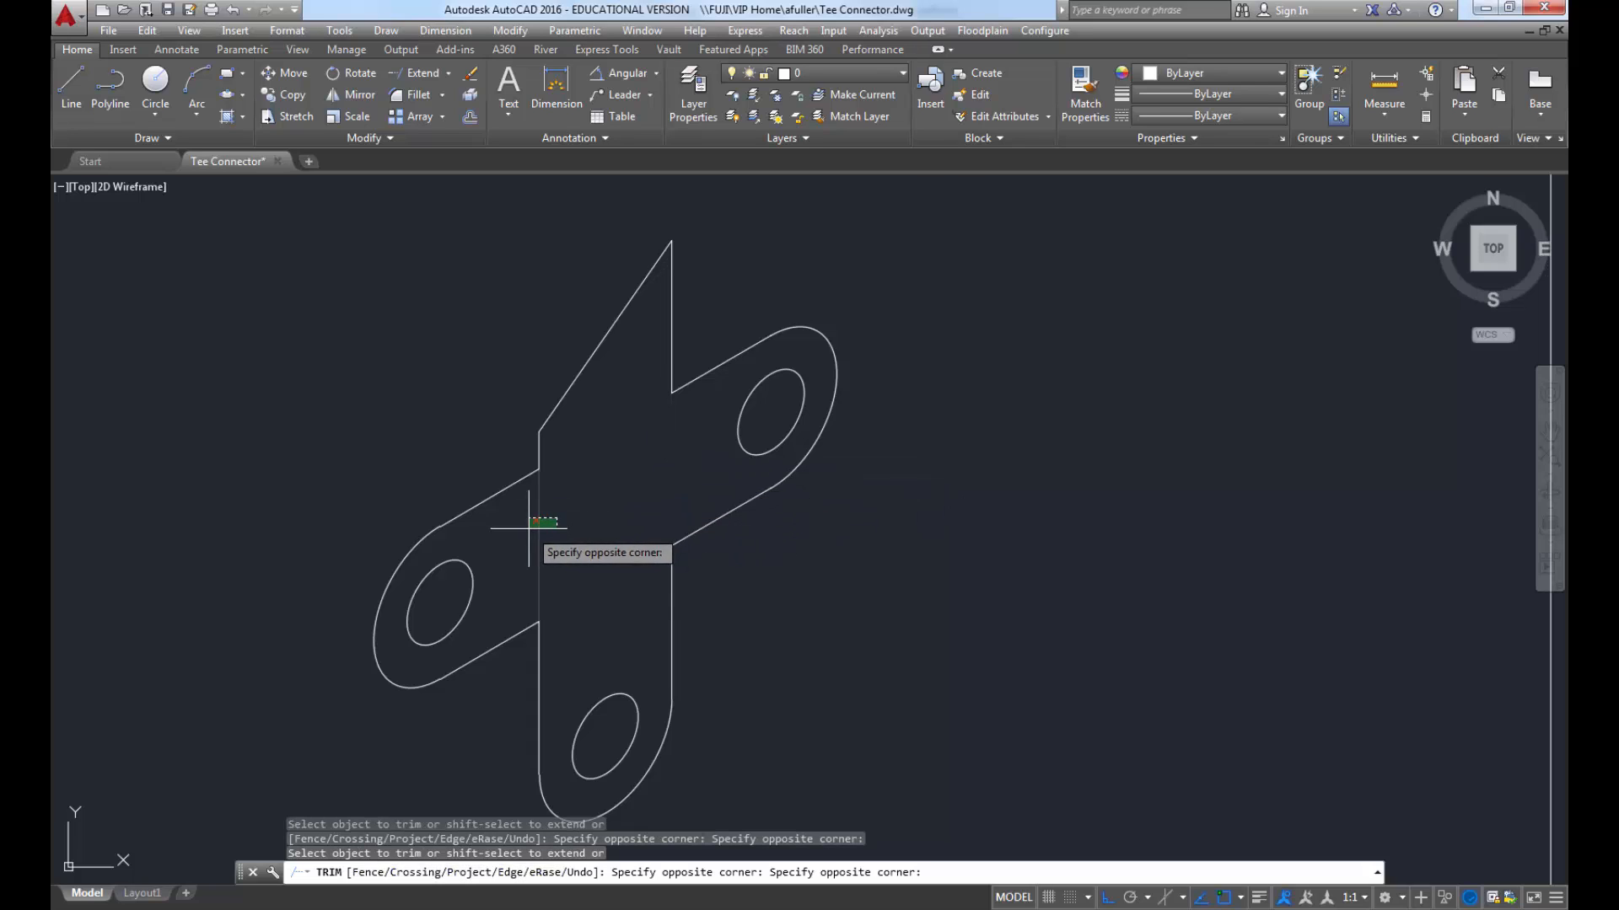
{"action": "left_click", "coordinate": [536, 529]}
{"action": "key", "text": "Return"}
{"action": "middle_click_drag", "start_coordinate": [547, 546], "coordinate": [520, 521]}
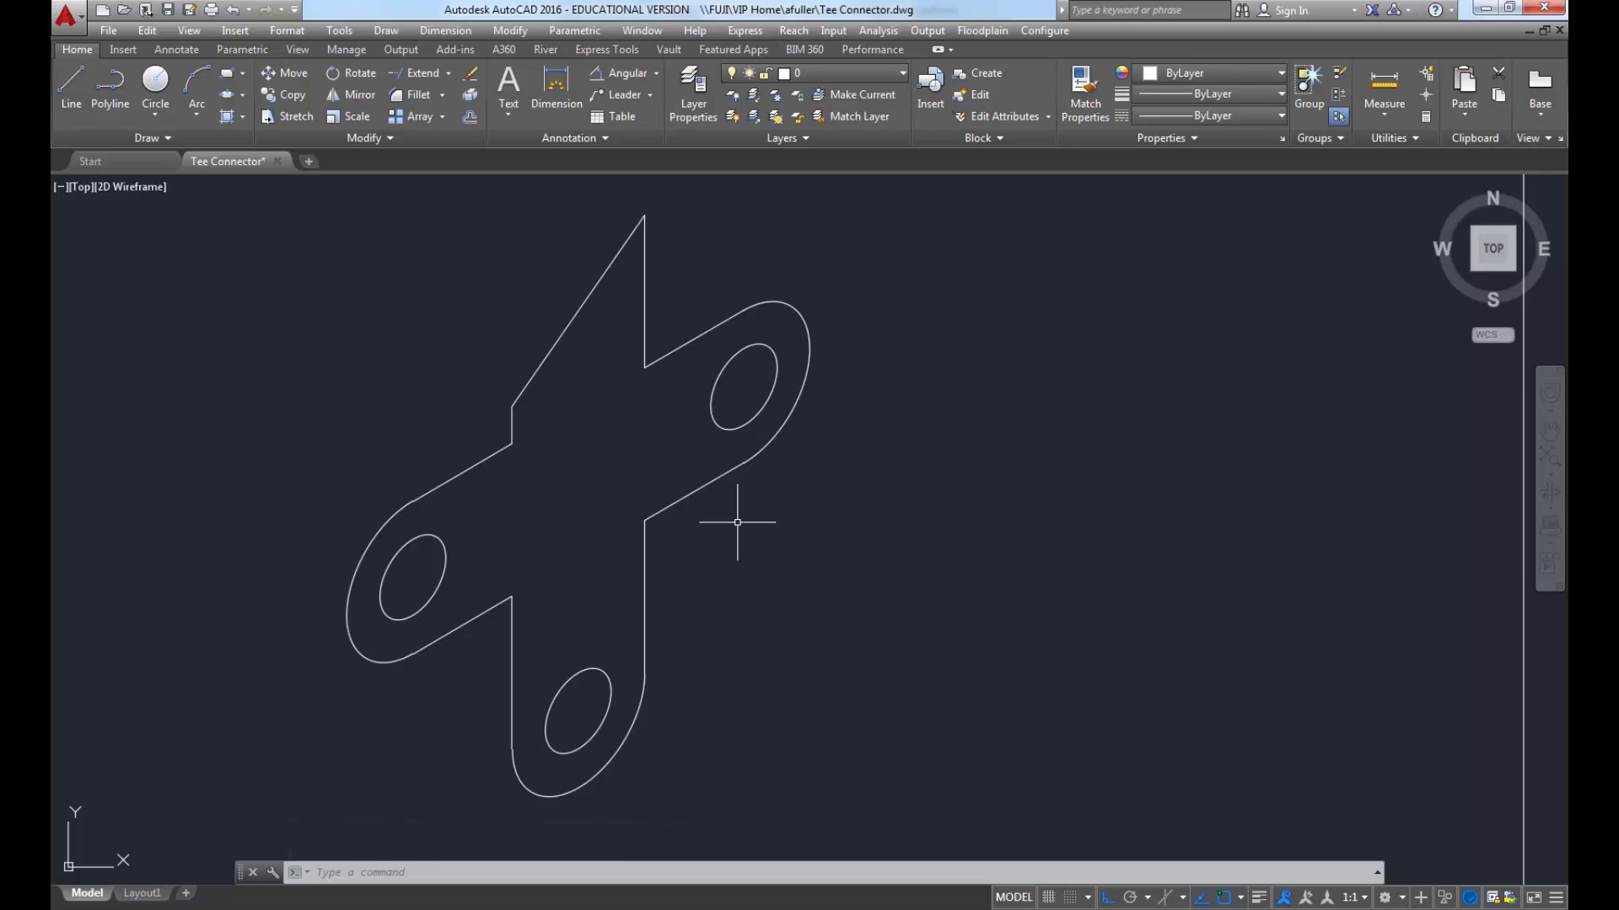
Step: Switch to the exercise instructions and review Steps 4 to 6, including the isocircle fillet construction in Figure 7.29
{"action": "key", "text": "alt+Tab"}
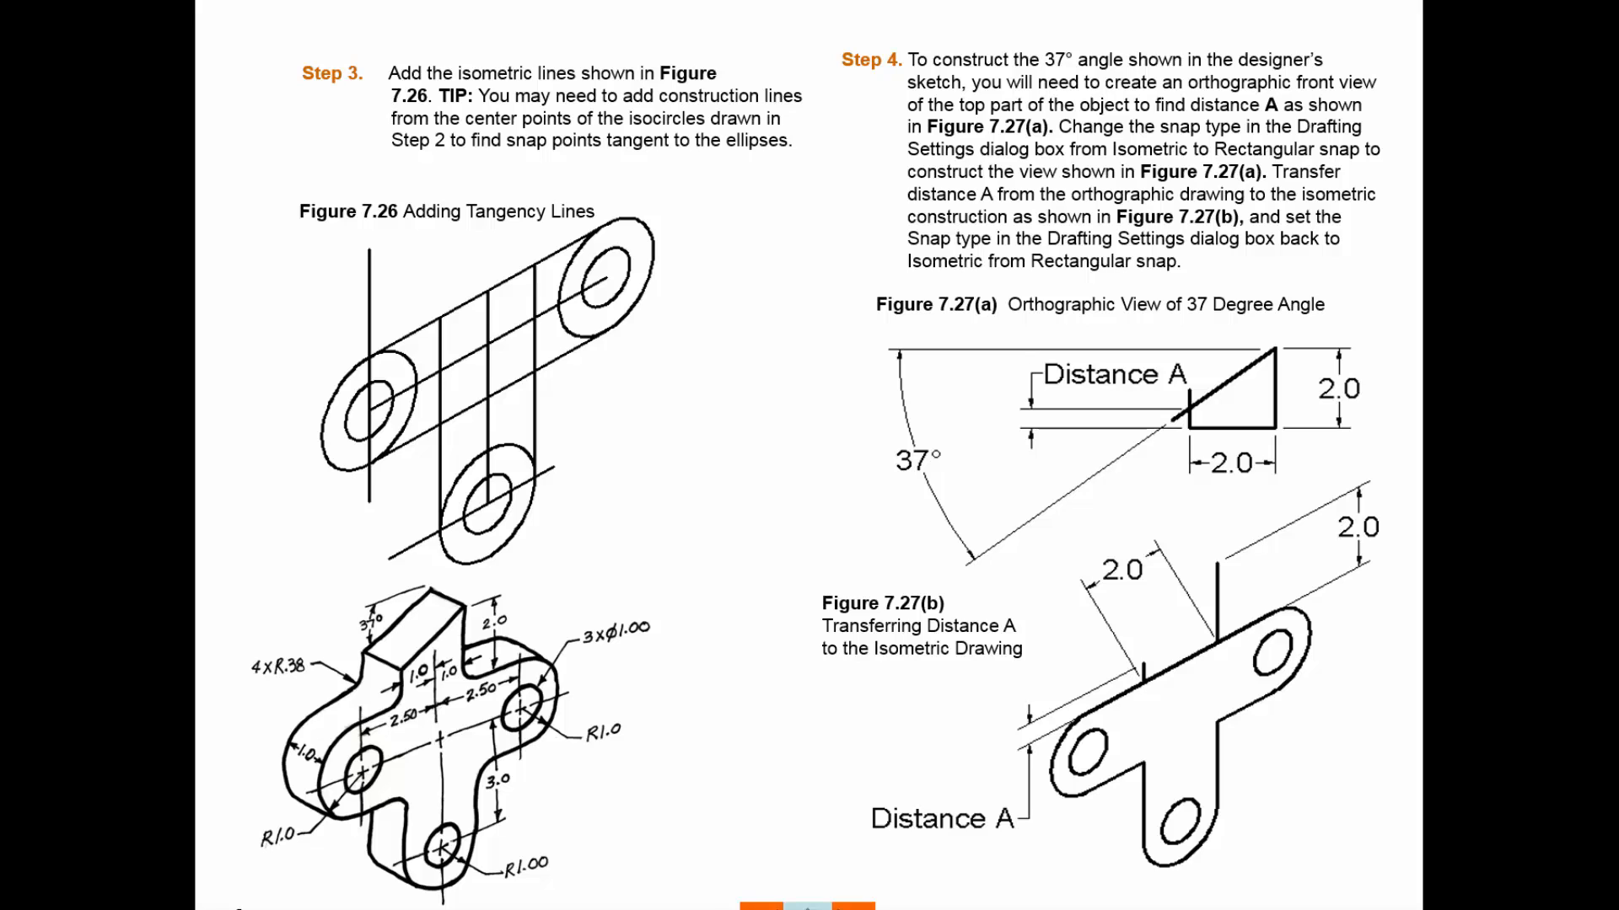
{"action": "key", "text": "Right"}
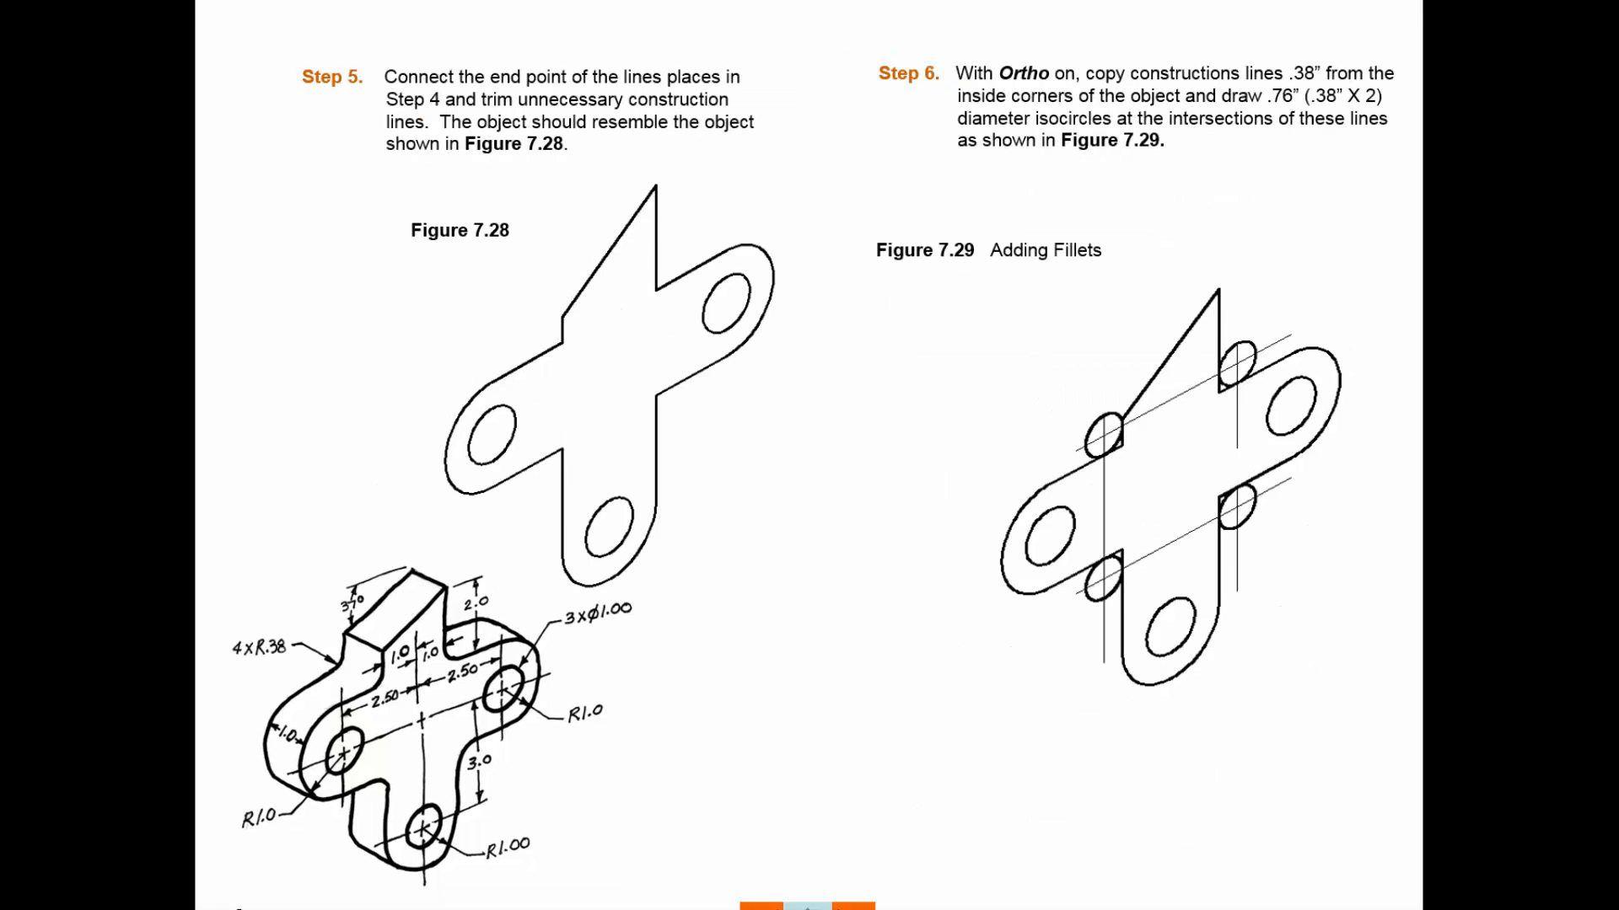
{"action": "key", "text": "Left"}
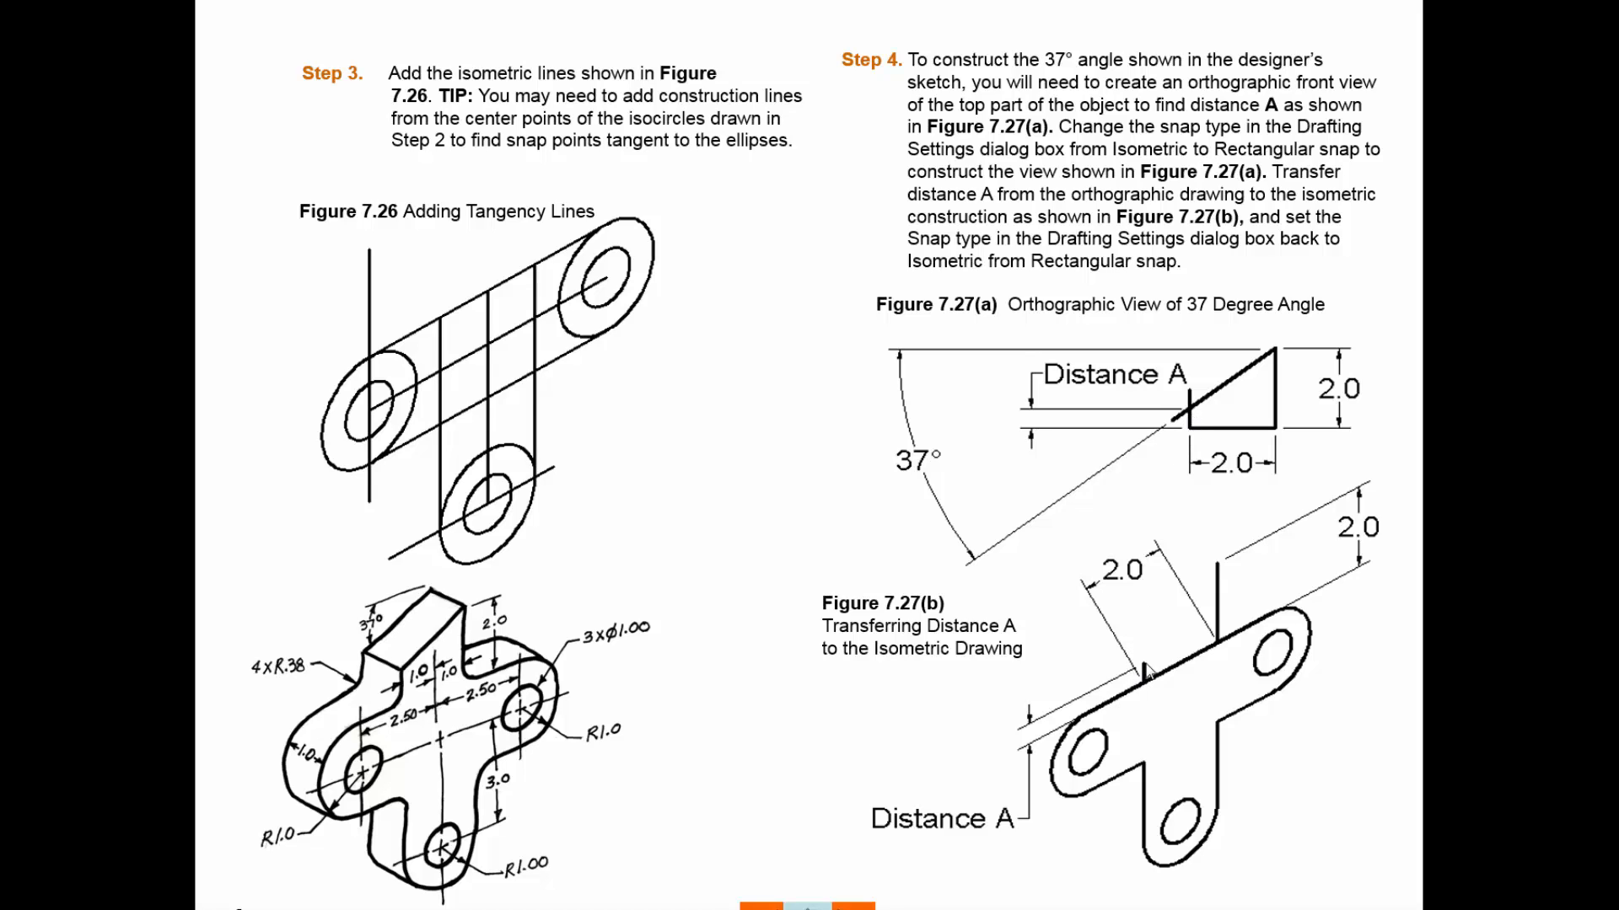
{"action": "left_click", "coordinate": [982, 603]}
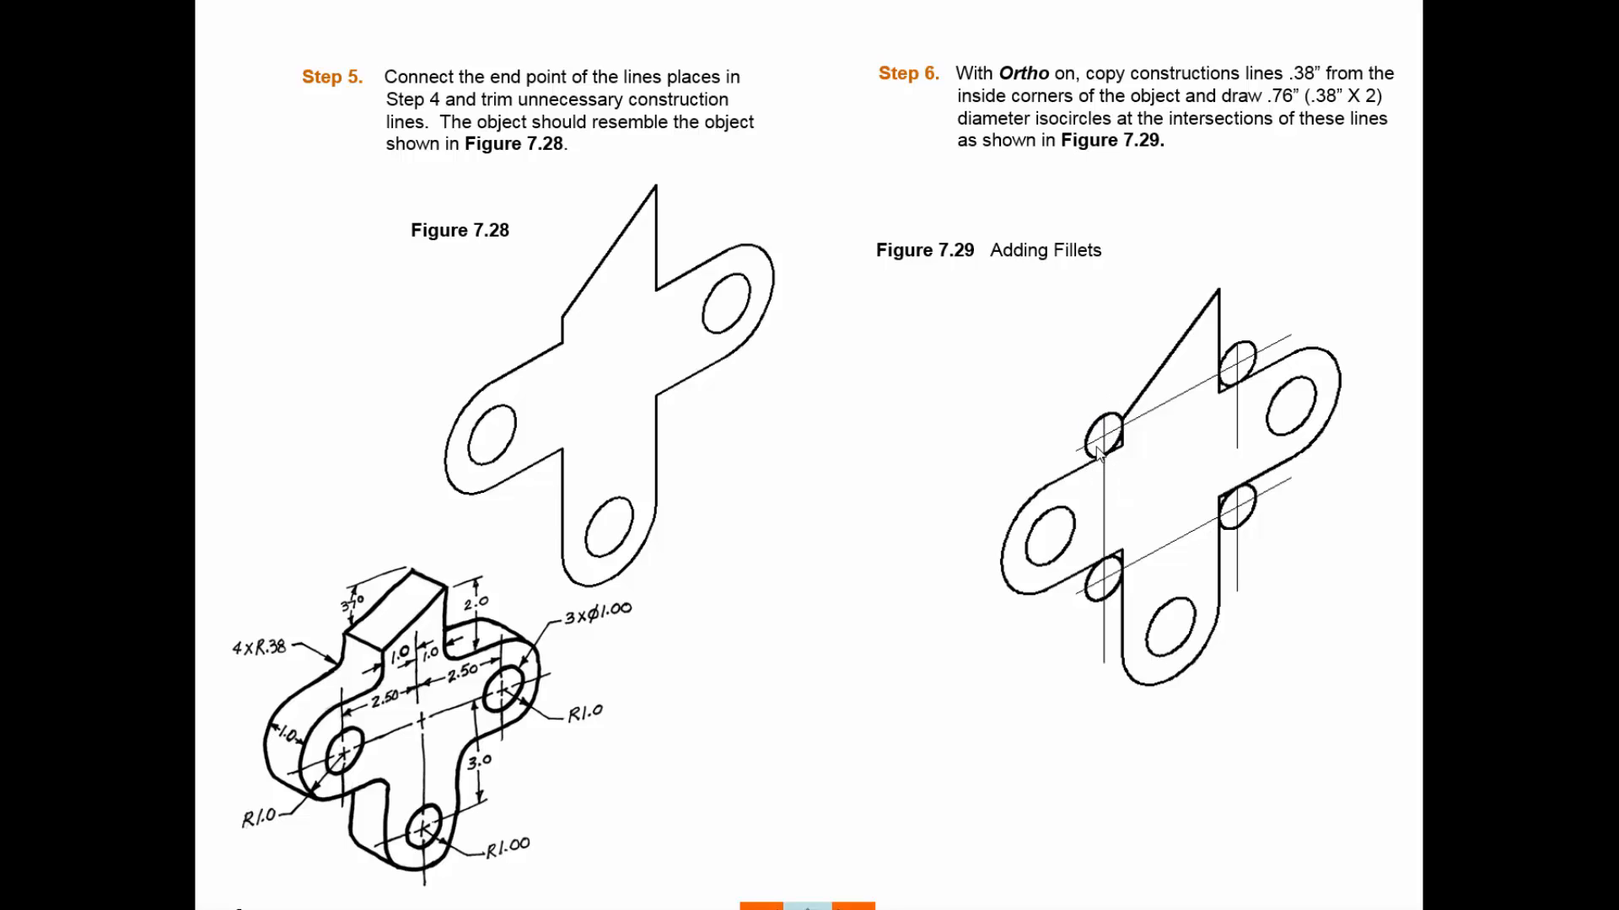
Step: Switch from the exercise slides back to the Tee Connector drawing in AutoCAD
{"action": "key", "text": "alt+Tab"}
{"action": "key", "text": "alt+Tab"}
{"action": "key", "text": "alt+Tab"}
{"action": "key", "text": "alt+Tab"}
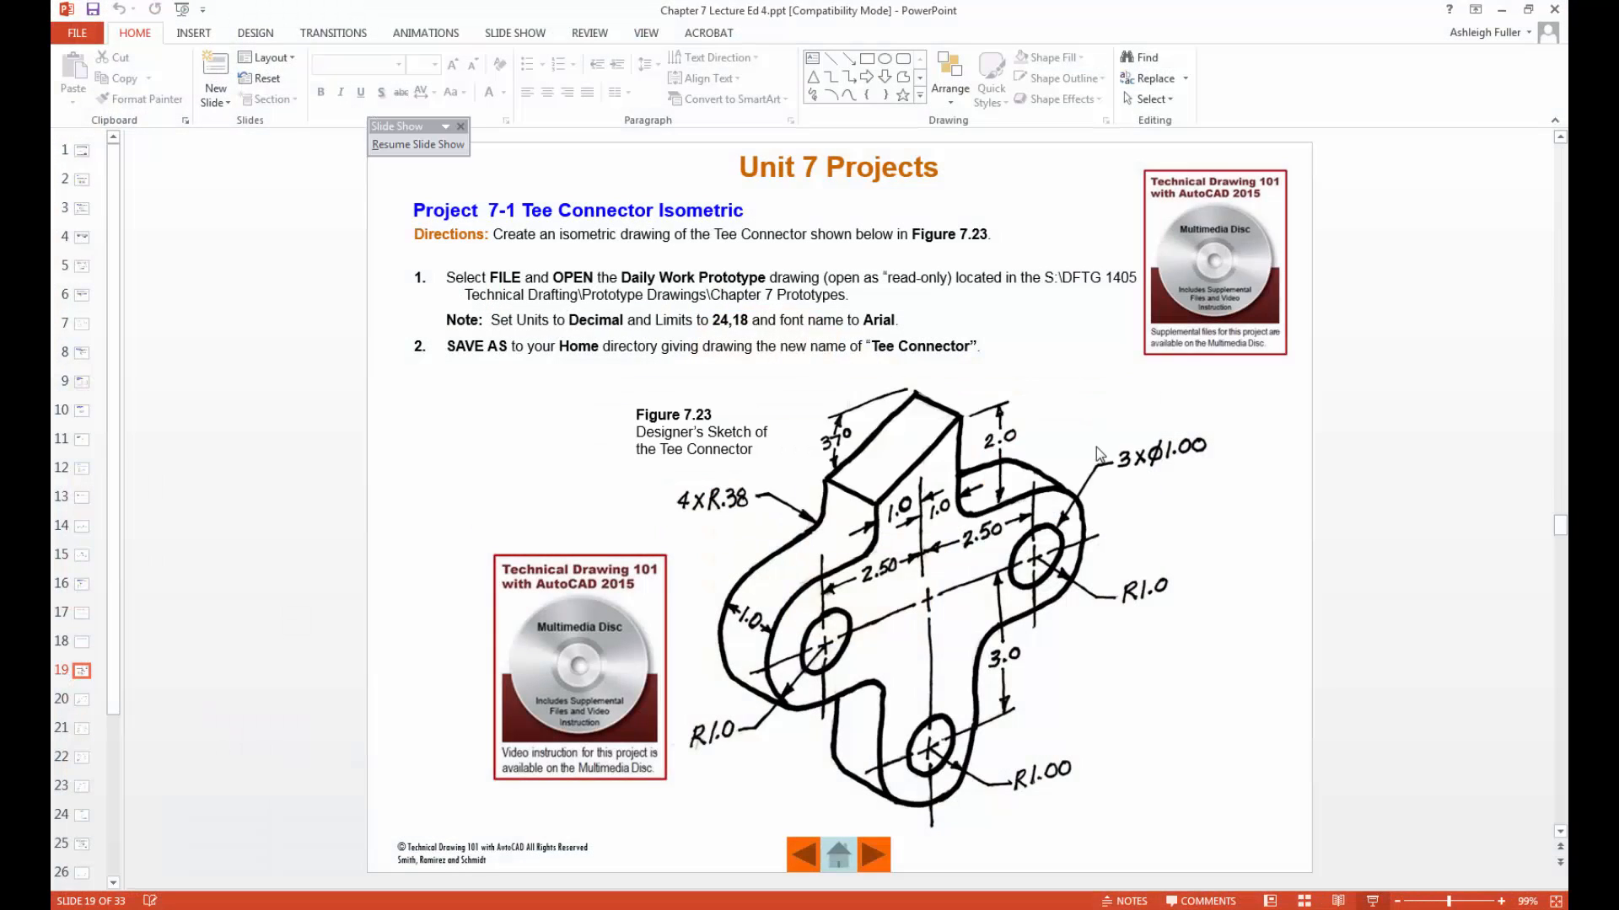
{"action": "key", "text": "alt+Tab"}
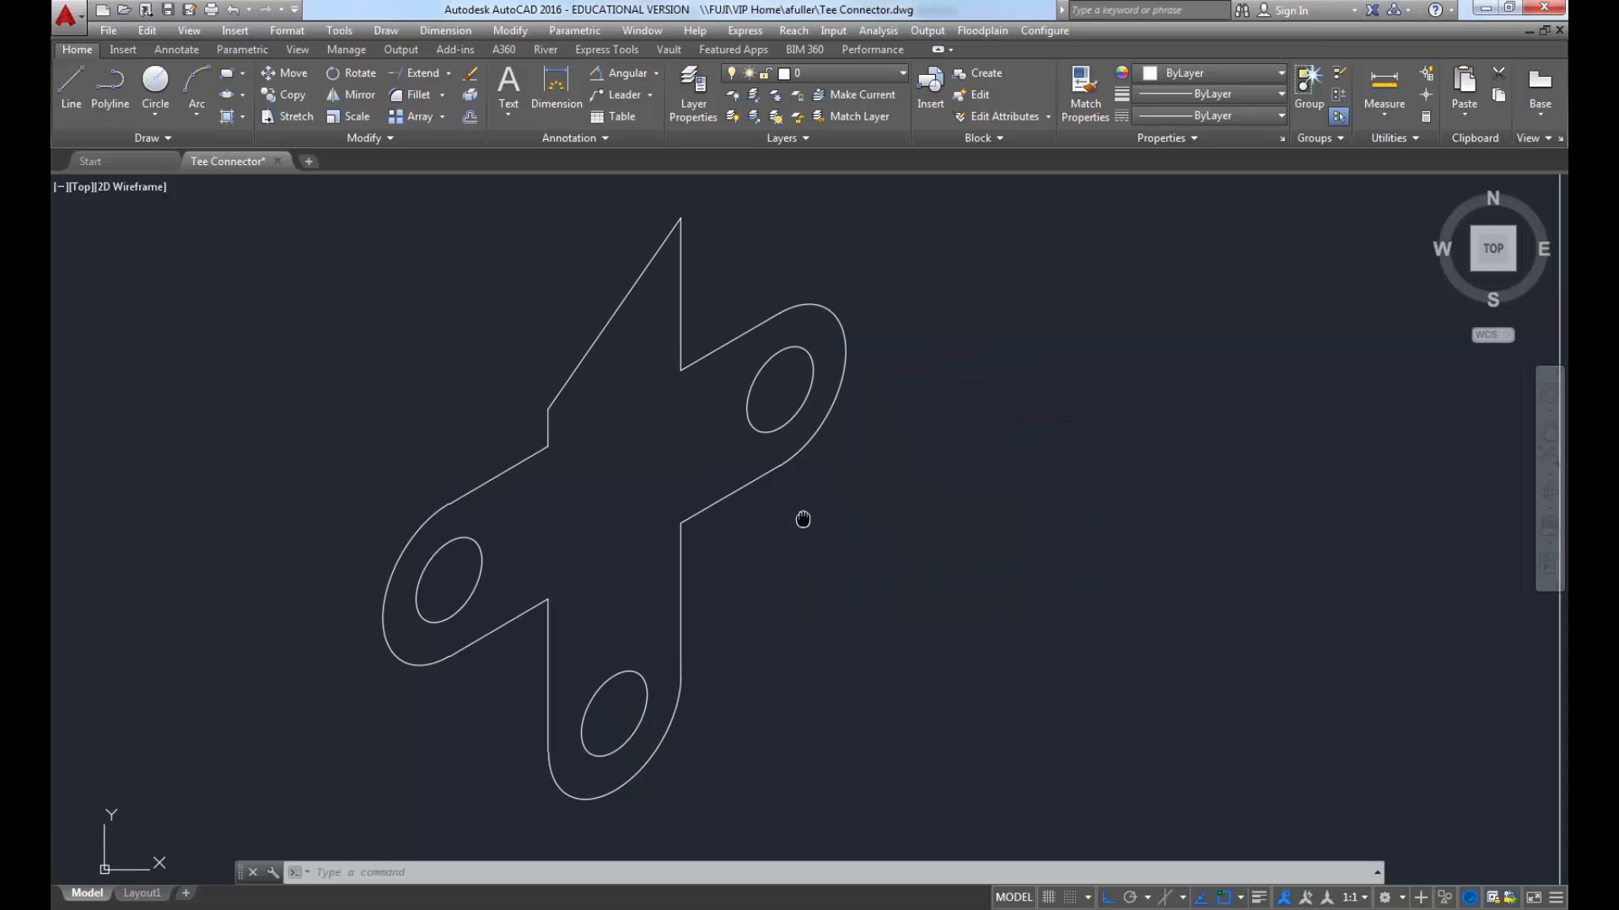
{"action": "left_click", "coordinate": [282, 95]}
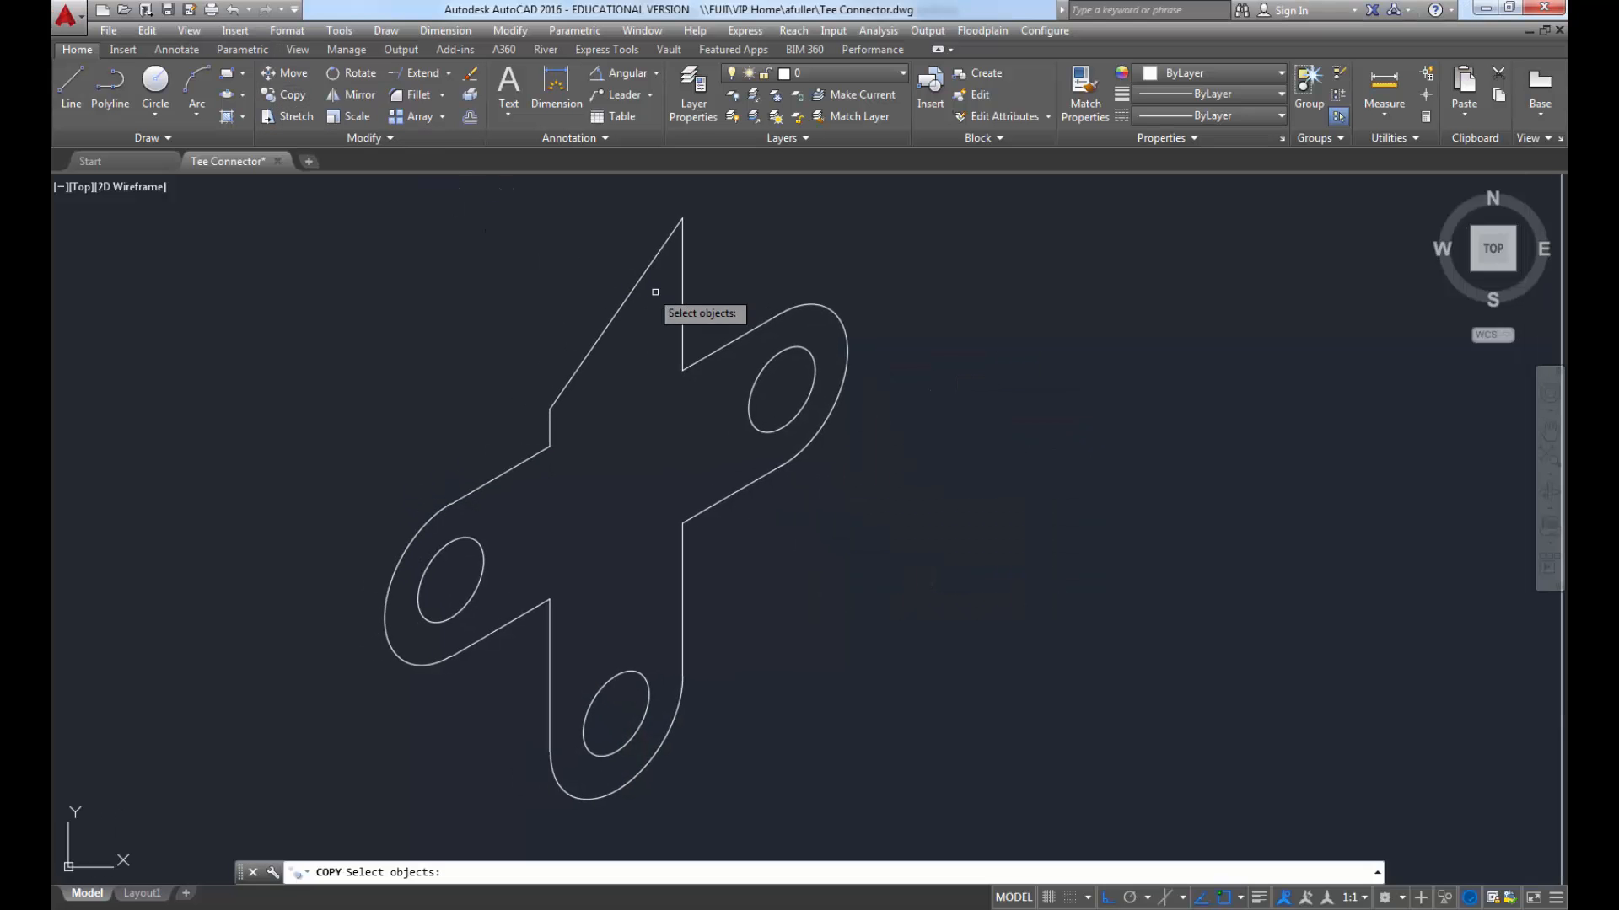
{"action": "left_click", "coordinate": [685, 309]}
{"action": "left_click", "coordinate": [671, 333]}
{"action": "left_click", "coordinate": [705, 544]}
{"action": "left_click", "coordinate": [661, 573]}
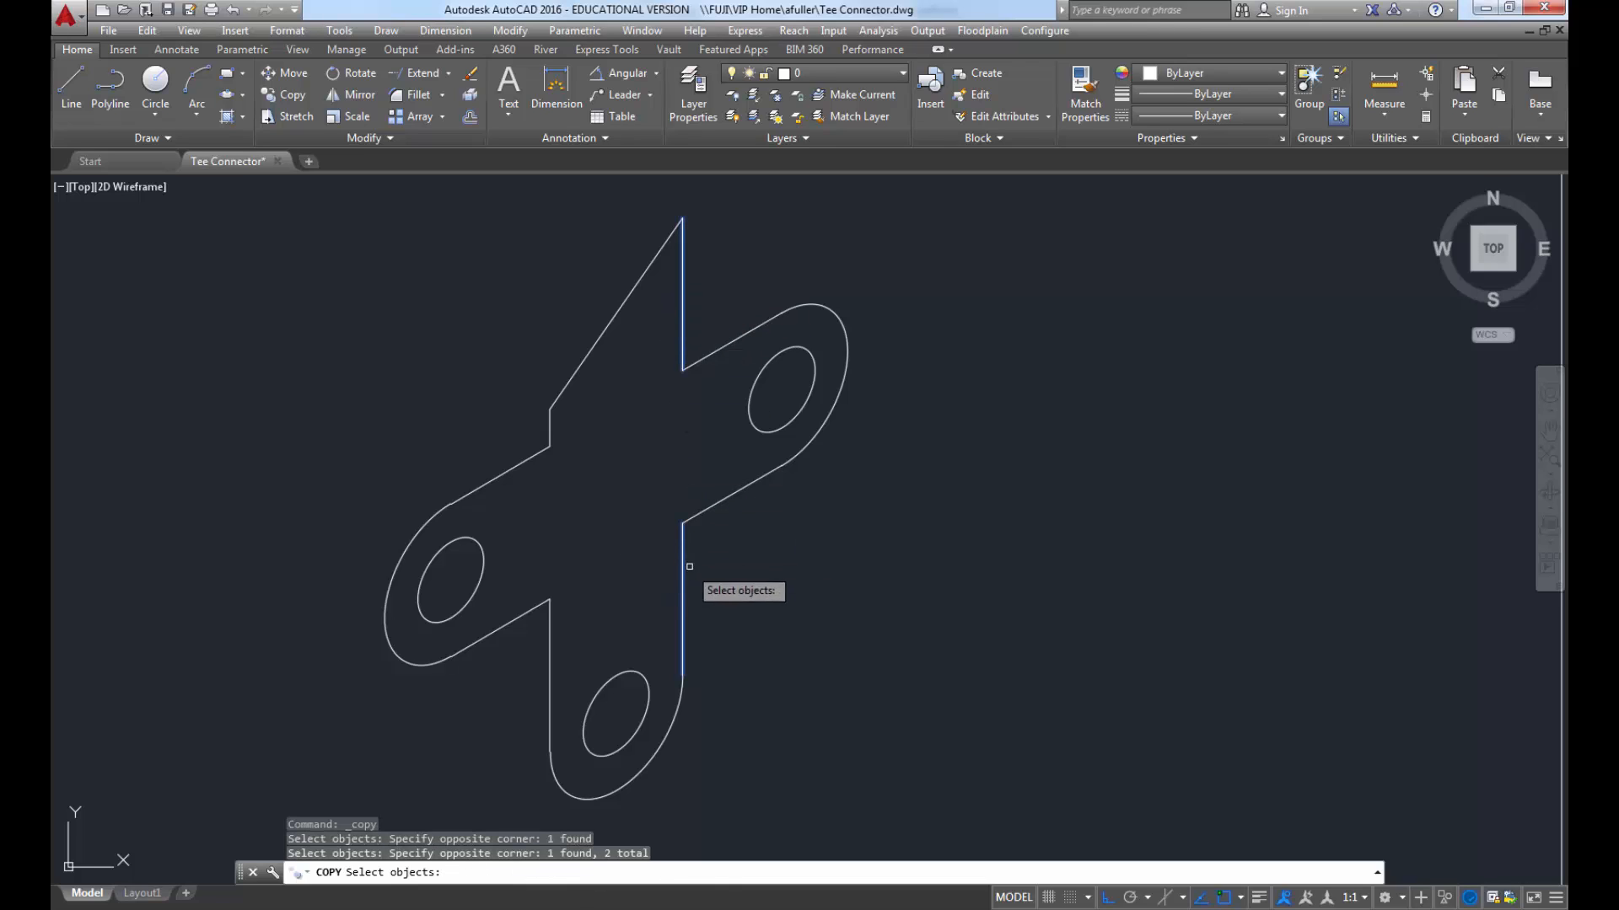
{"action": "key", "text": "Return"}
{"action": "left_click", "coordinate": [816, 588]}
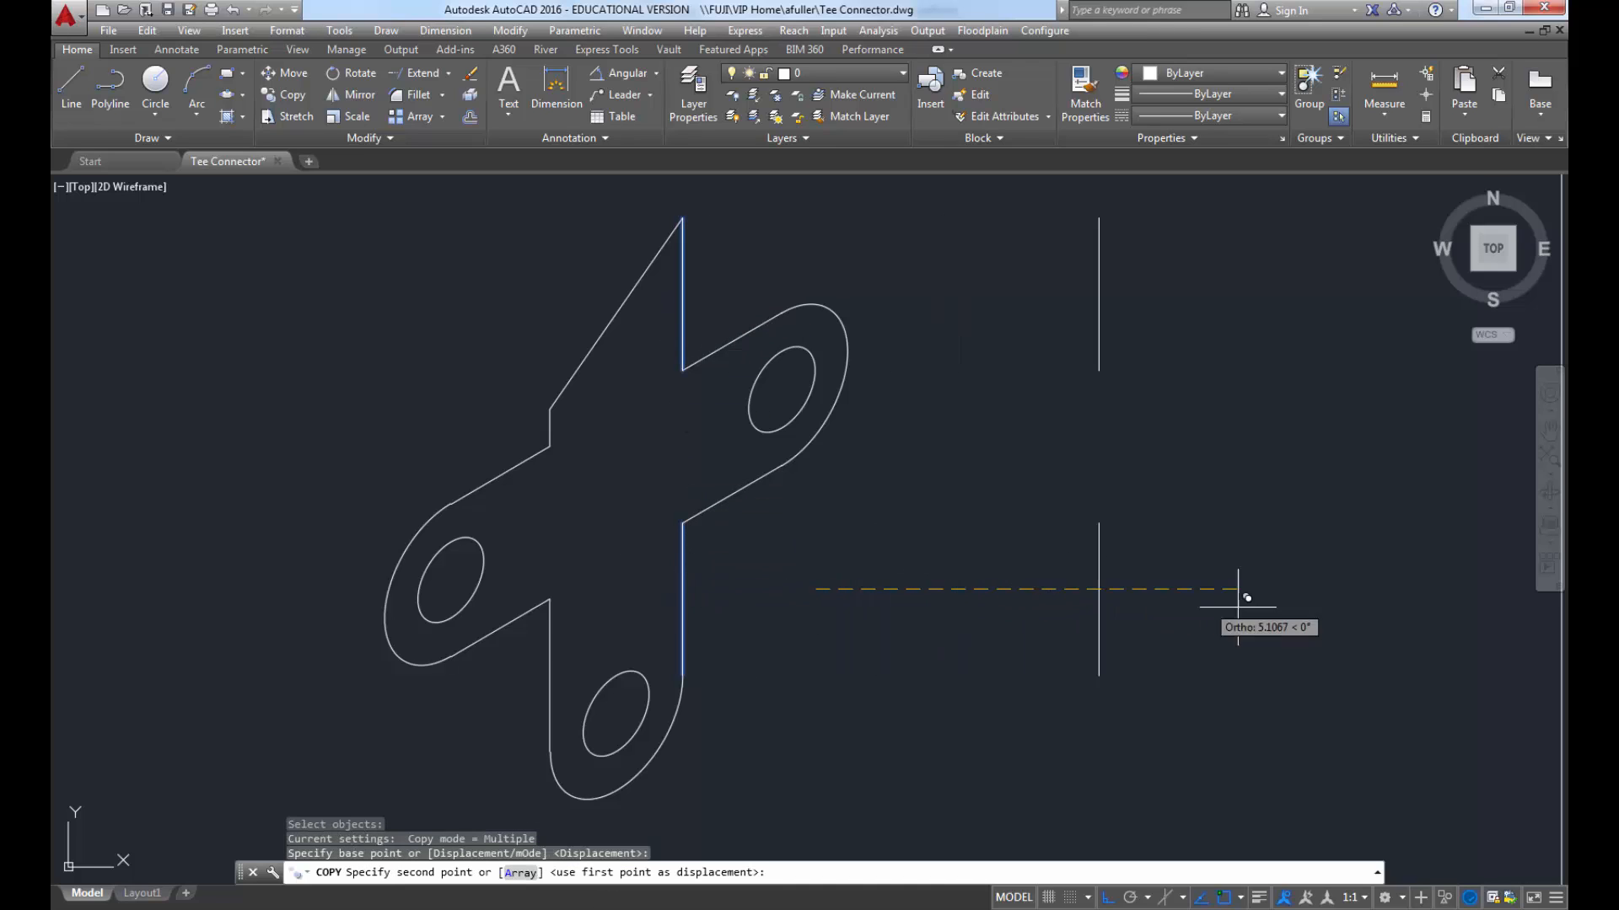
{"action": "left_click", "coordinate": [1167, 901]}
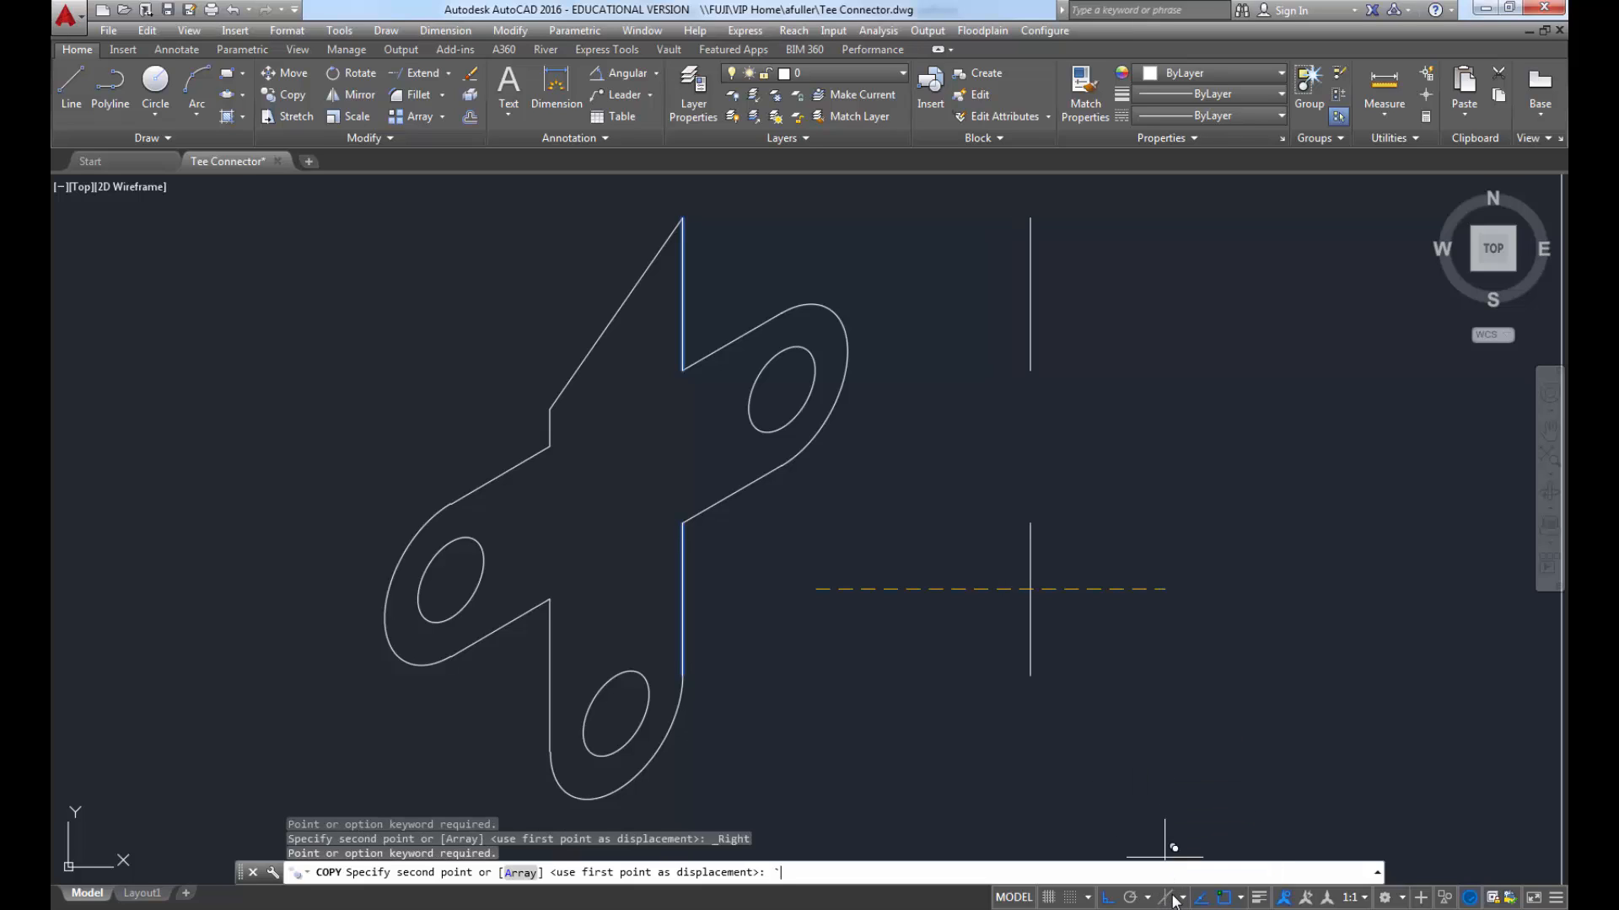
{"action": "key", "text": "Escape"}
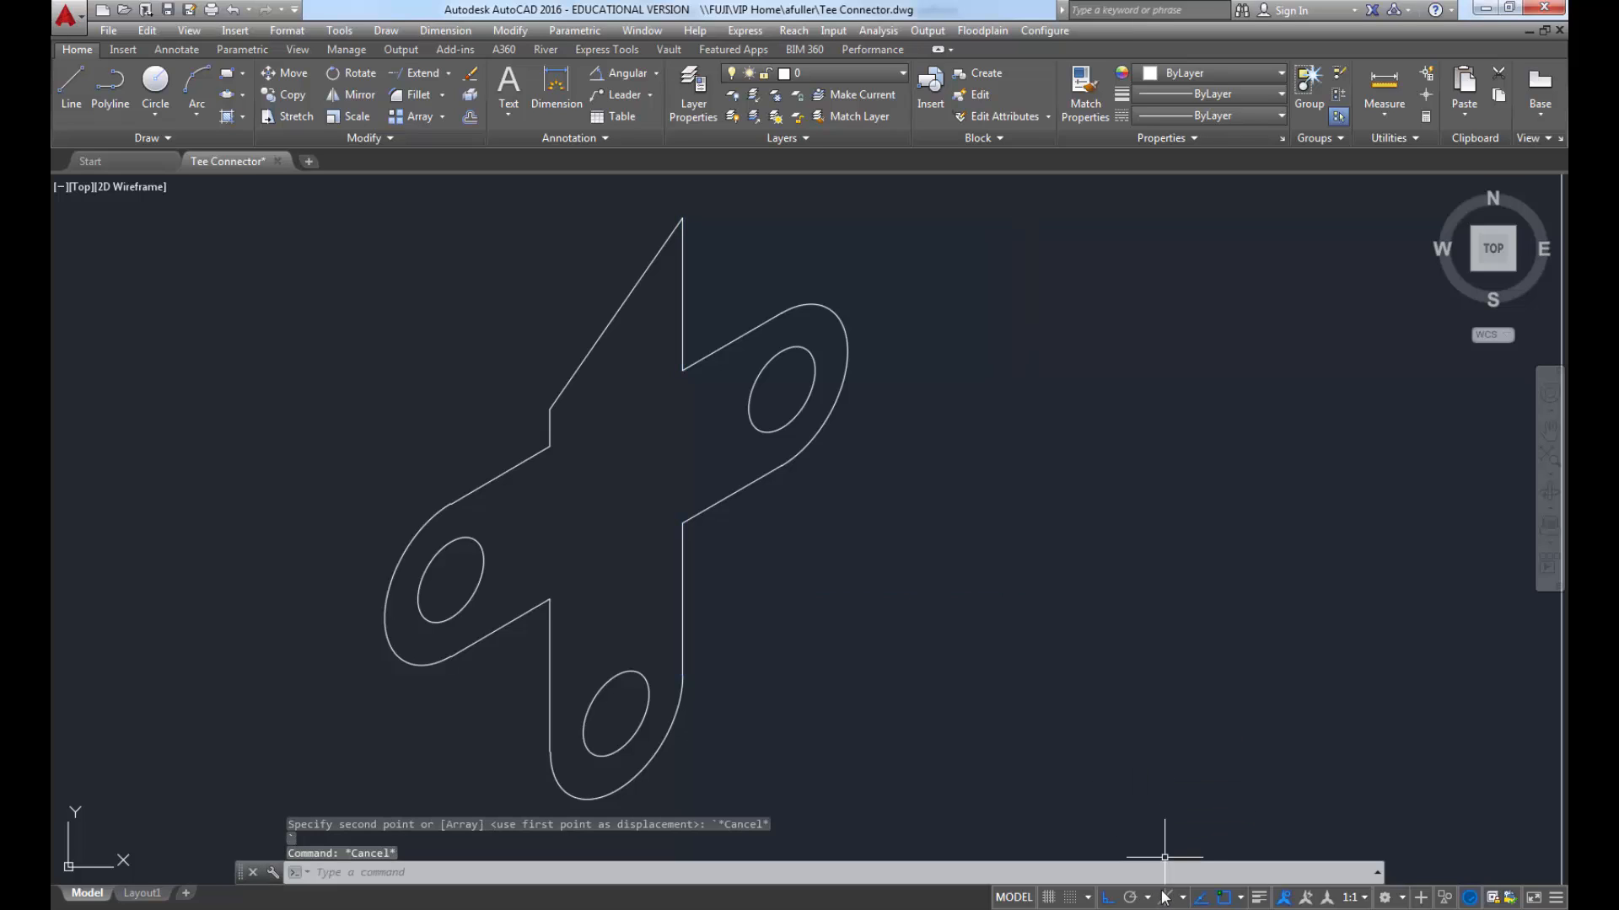
Step: Turn on isometric drafting in the right isoplane and copy both right-hand vertical edges .38 outward along the 30° axis
{"action": "left_click", "coordinate": [1165, 899]}
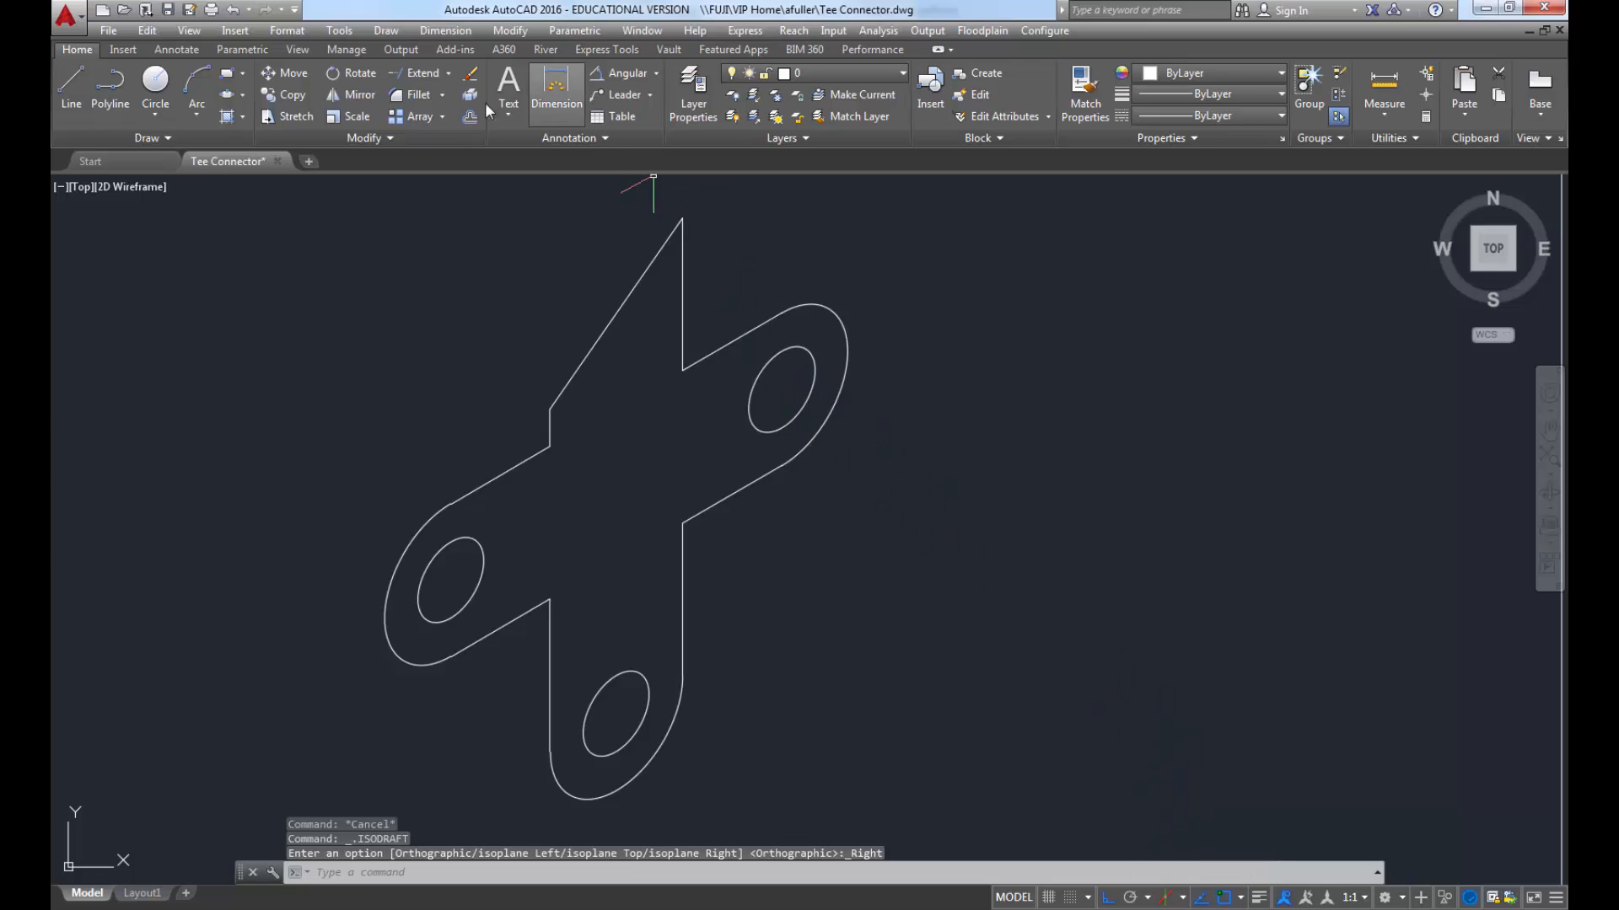
{"action": "left_click", "coordinate": [286, 95]}
{"action": "left_click", "coordinate": [699, 318]}
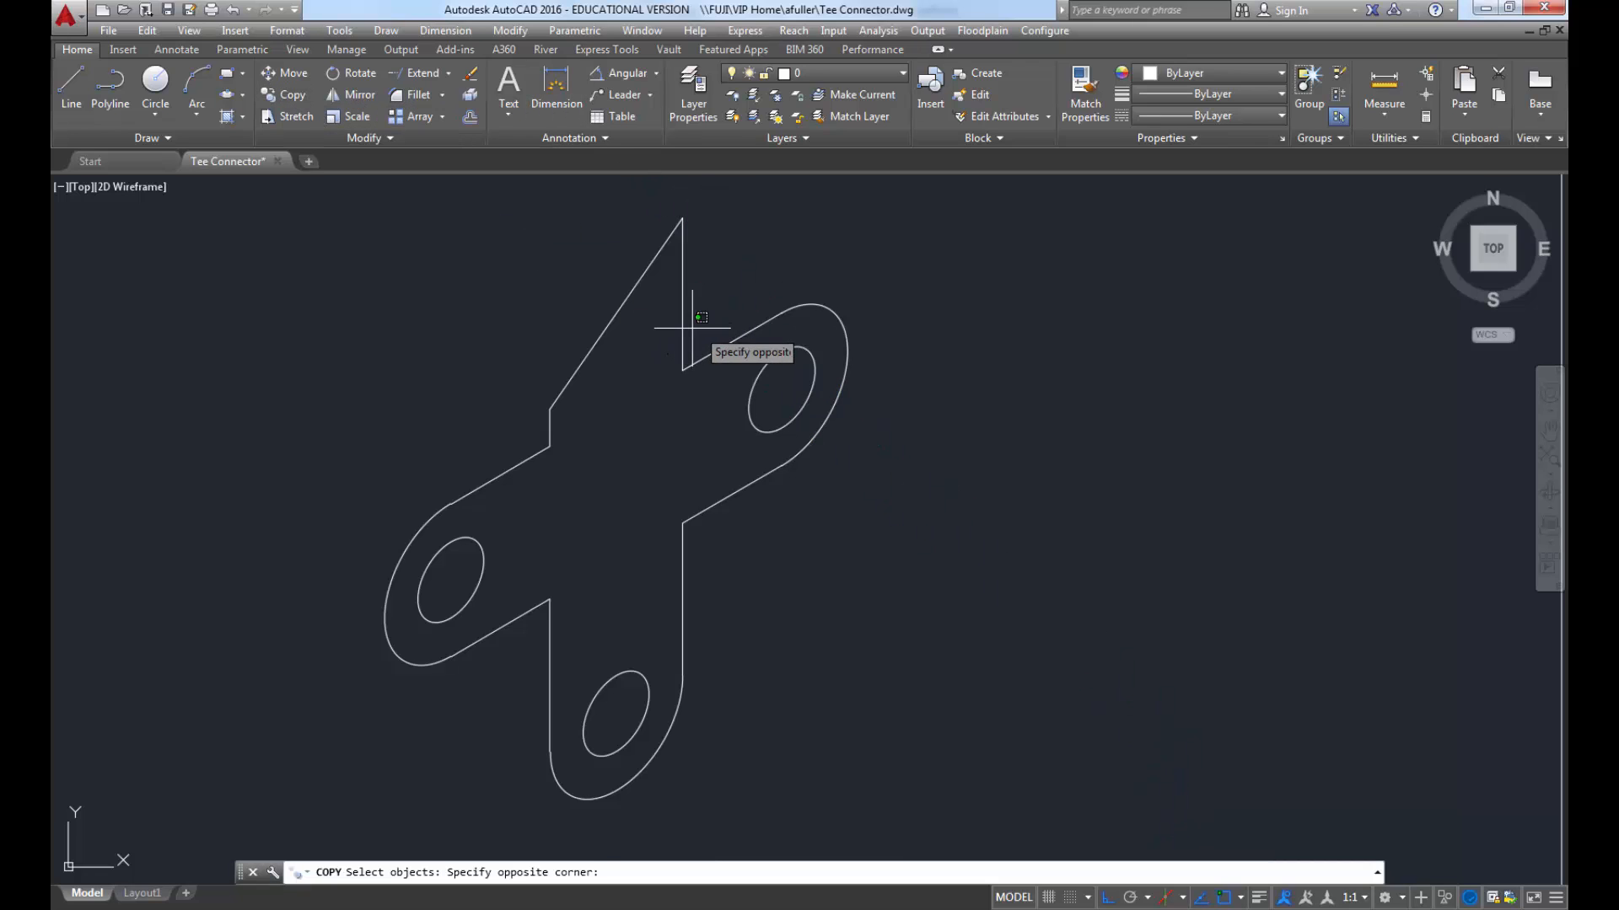
{"action": "left_click", "coordinate": [673, 372]}
{"action": "left_click", "coordinate": [689, 560]}
{"action": "left_click", "coordinate": [670, 592]}
{"action": "key", "text": "Return"}
{"action": "left_click", "coordinate": [833, 619]}
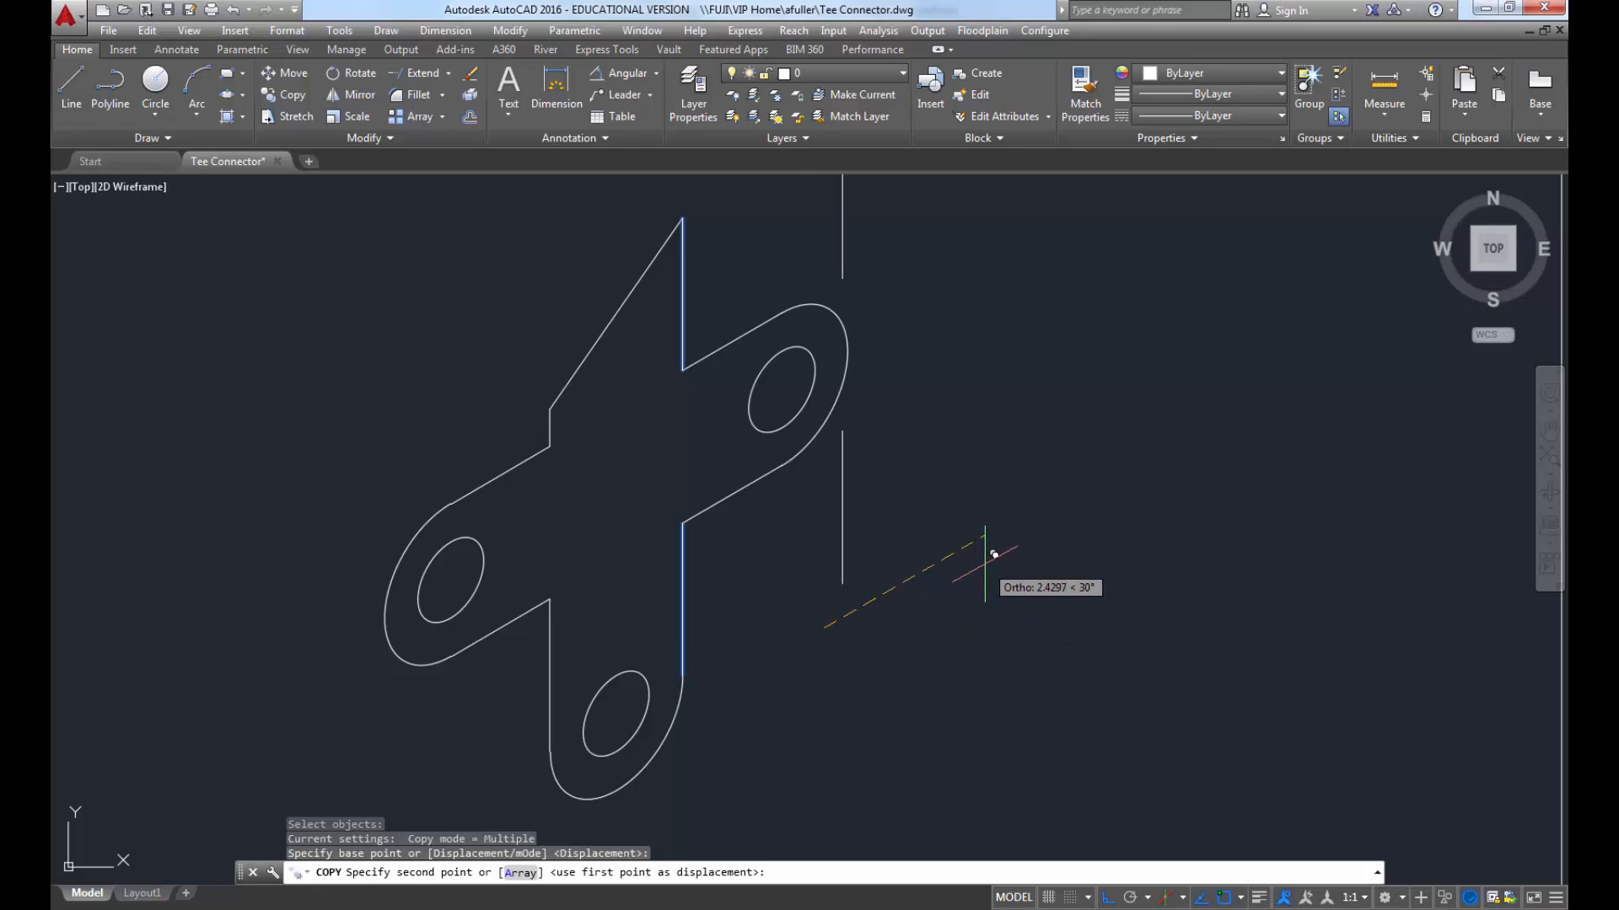
{"action": "type", "text": ".38"}
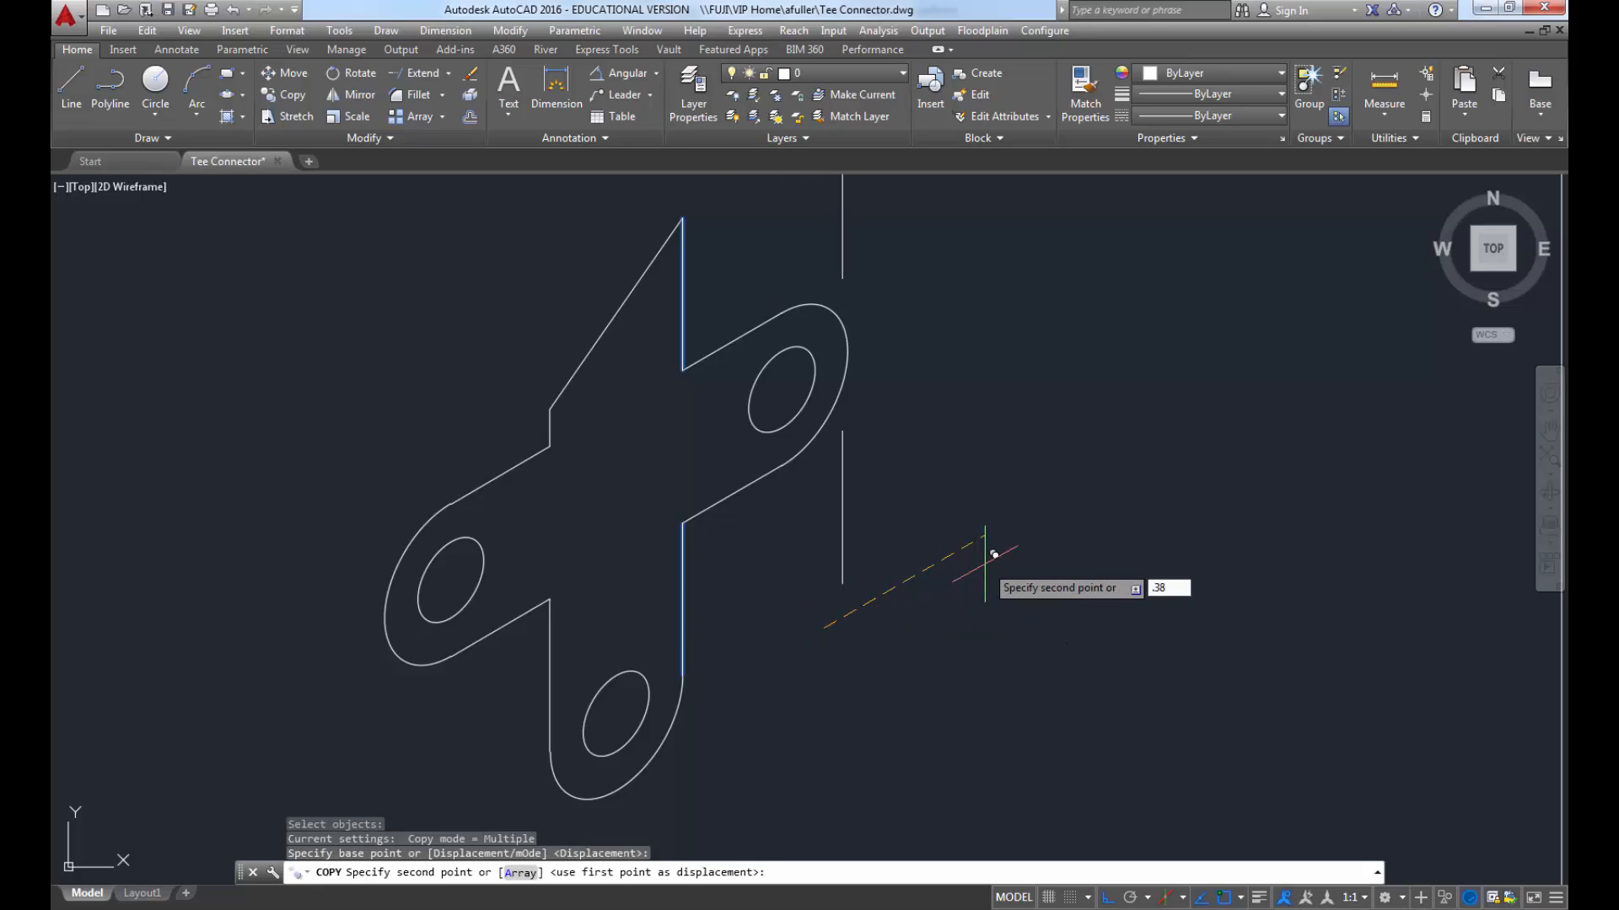
{"action": "key", "text": "Return"}
{"action": "key", "text": "Return"}
Step: Copy the two left-hand vertical edges of the center .38 outward along the isometric axis, toward the left arm
{"action": "key", "text": "Return"}
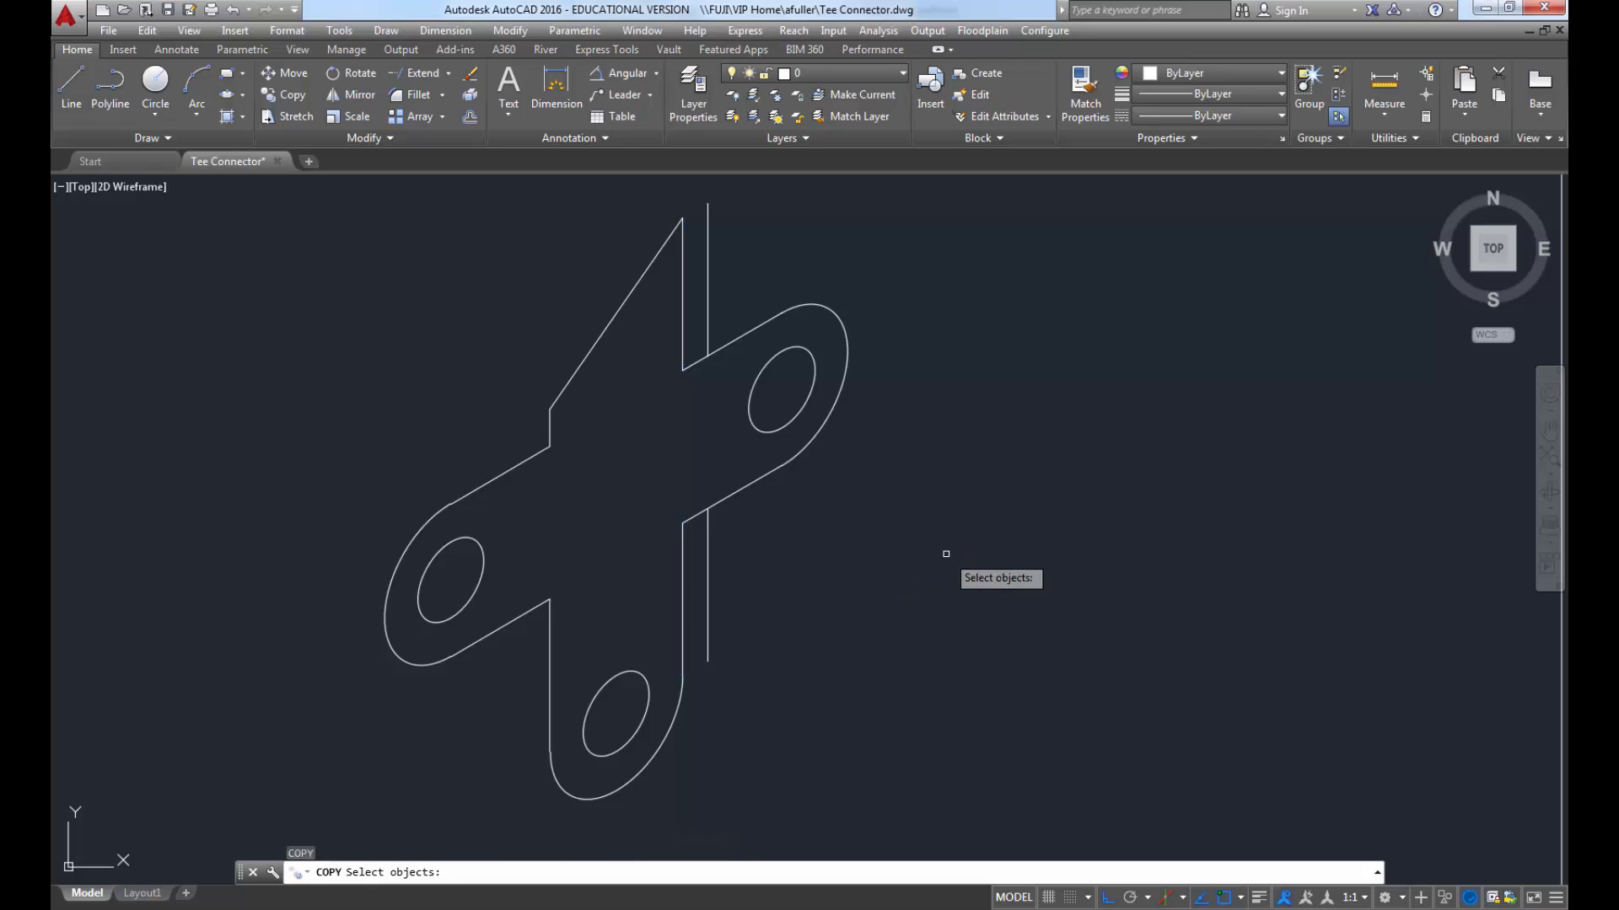
{"action": "left_click", "coordinate": [553, 645]}
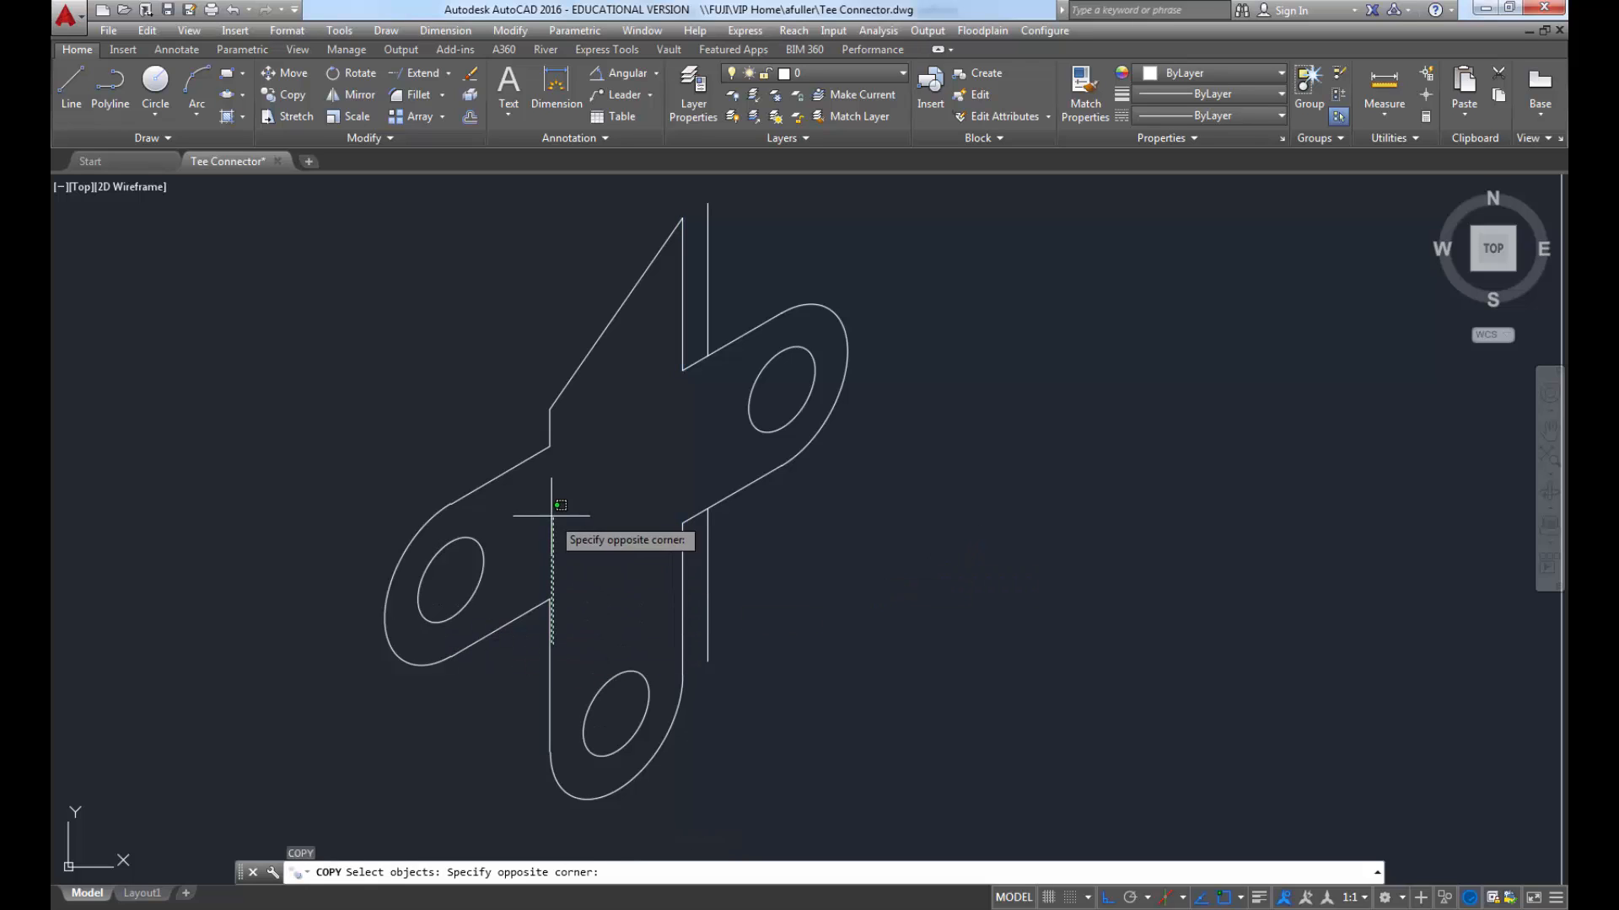
{"action": "left_click", "coordinate": [534, 685]}
{"action": "left_click", "coordinate": [565, 403]}
{"action": "left_click", "coordinate": [505, 424]}
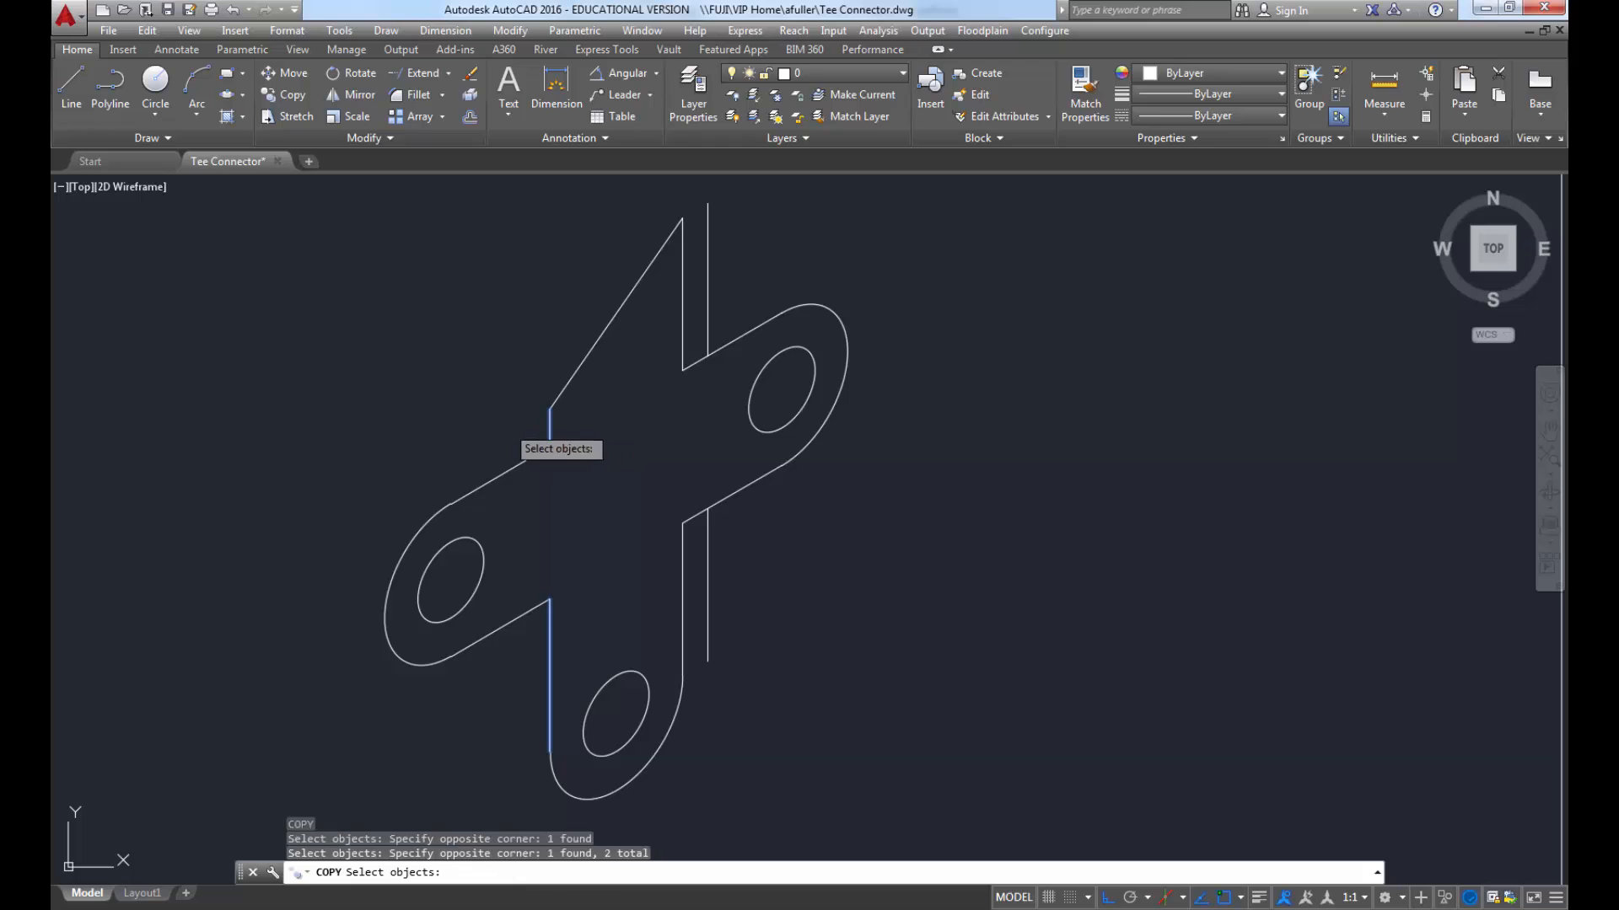
{"action": "key", "text": "Return"}
{"action": "left_click", "coordinate": [512, 433]}
{"action": "type", "text": ".3"}
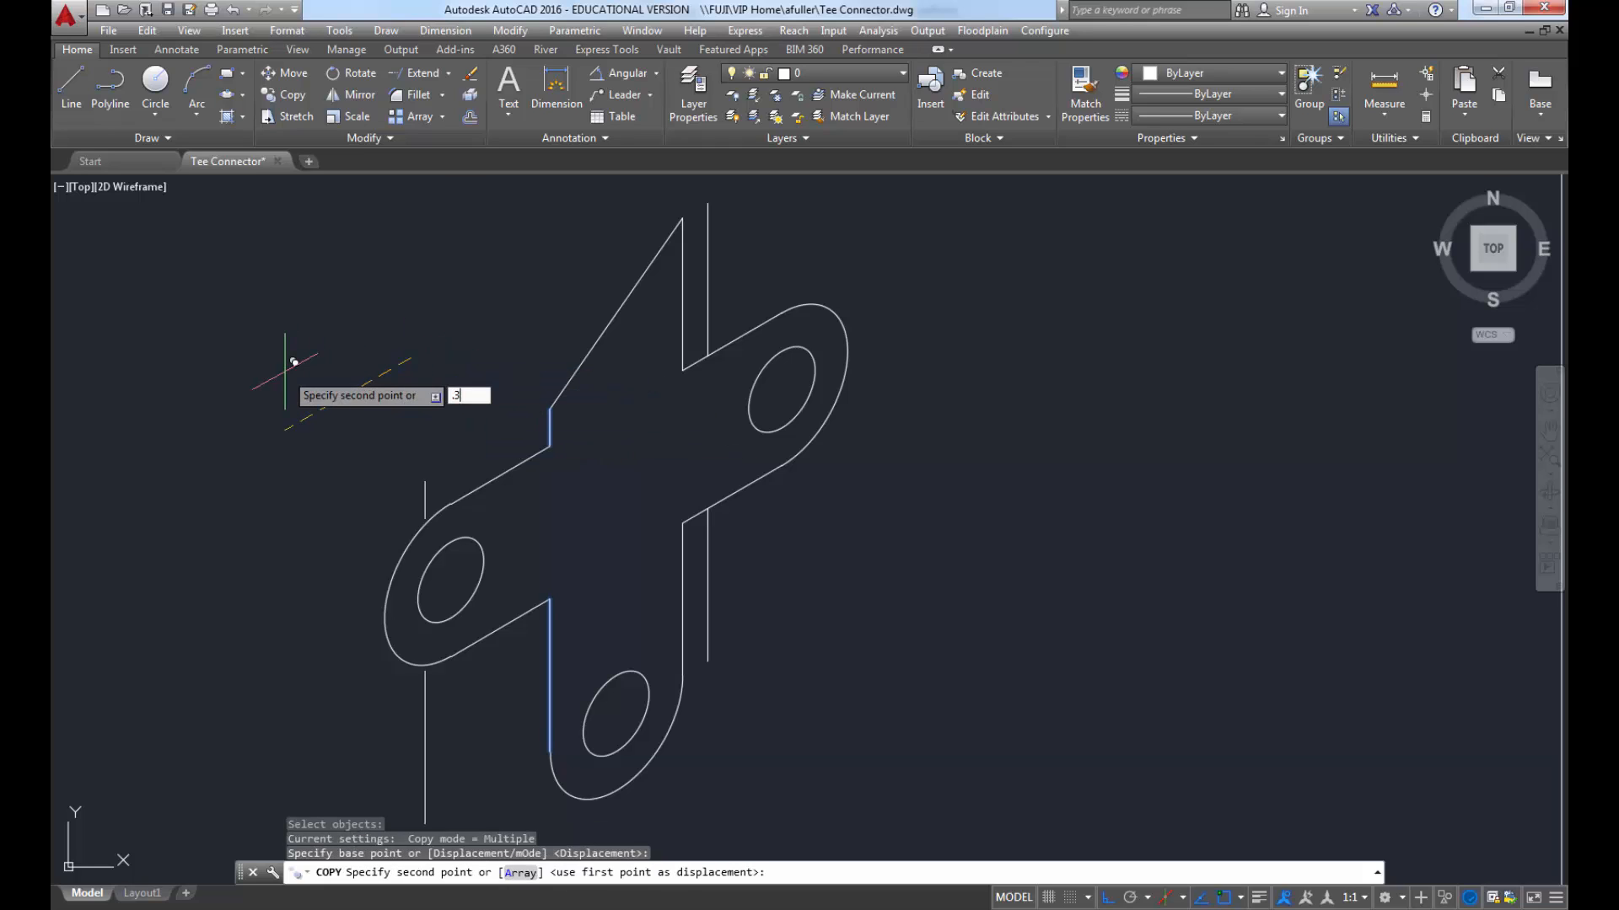
{"action": "key", "text": "Return"}
{"action": "key", "text": "Return"}
Step: Copy the upper sloped edges of the left and right arms .38 straight up as construction lines
{"action": "key", "text": "Return"}
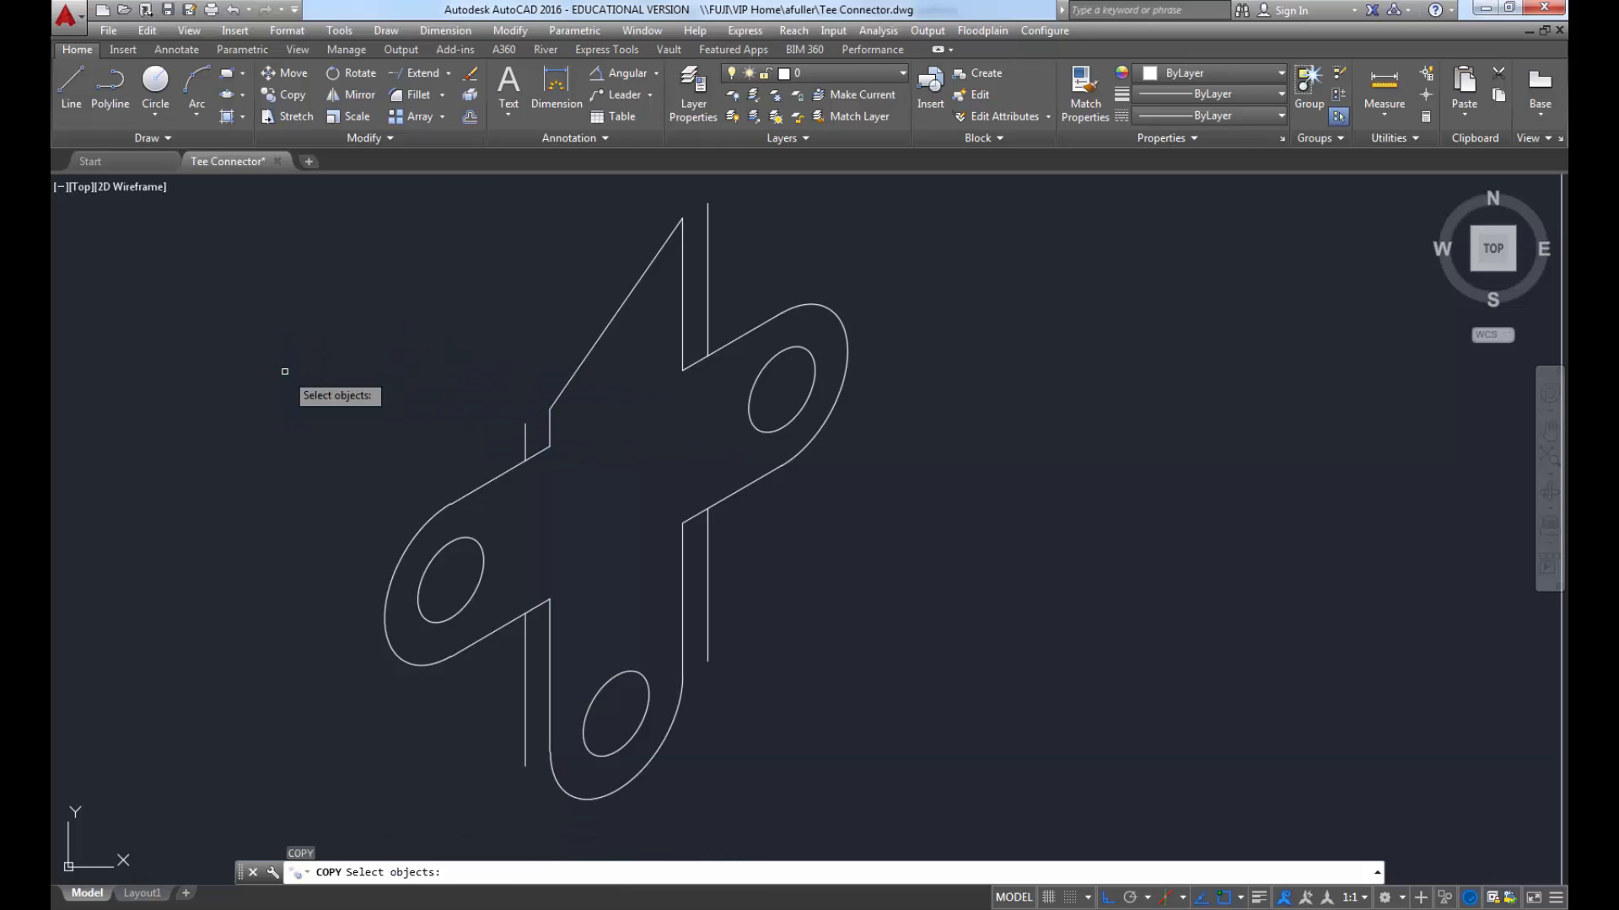
{"action": "left_click", "coordinate": [498, 485]}
{"action": "left_click", "coordinate": [436, 421]}
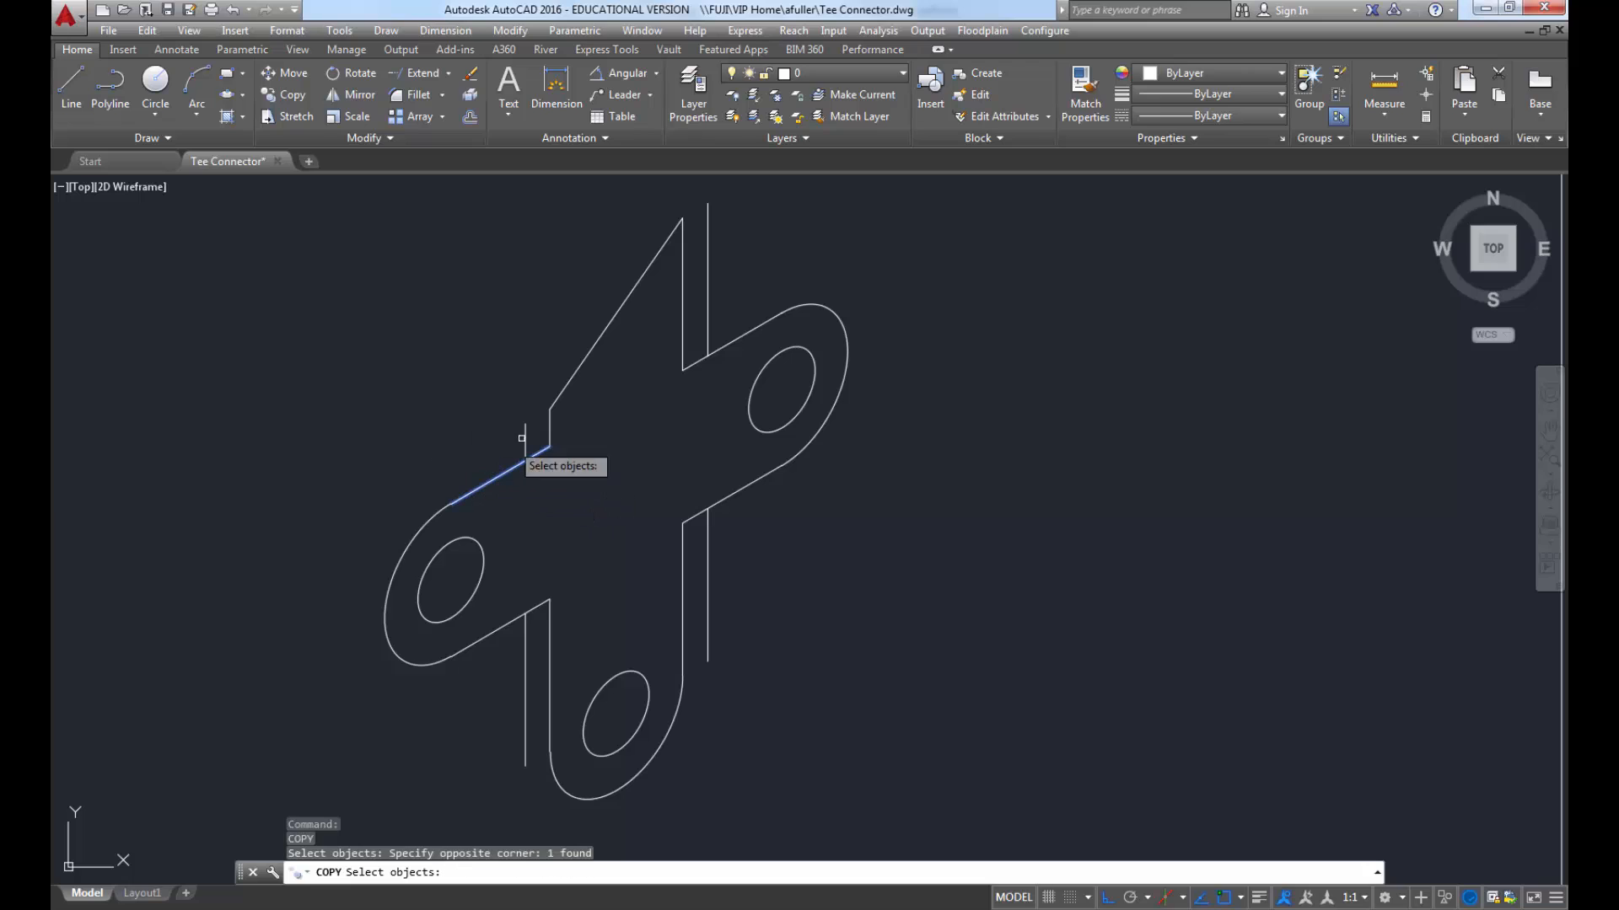
{"action": "left_click", "coordinate": [748, 348]}
{"action": "left_click", "coordinate": [741, 281]}
{"action": "key", "text": "Return"}
{"action": "left_click", "coordinate": [1082, 445]}
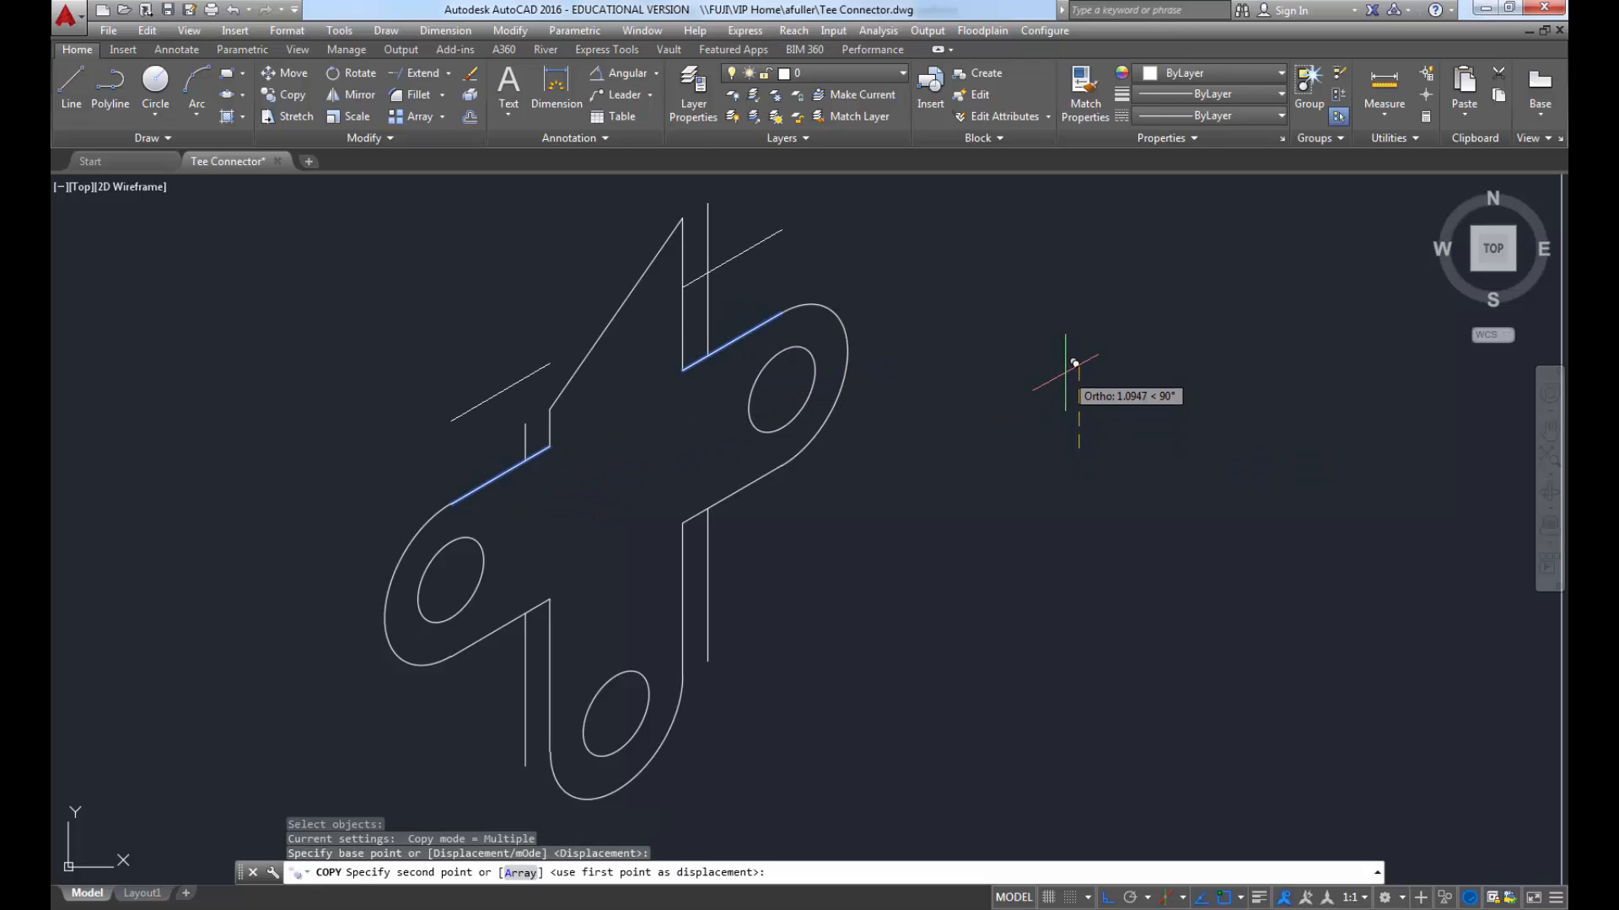
{"action": "type", "text": ".38"}
{"action": "key", "text": "Return"}
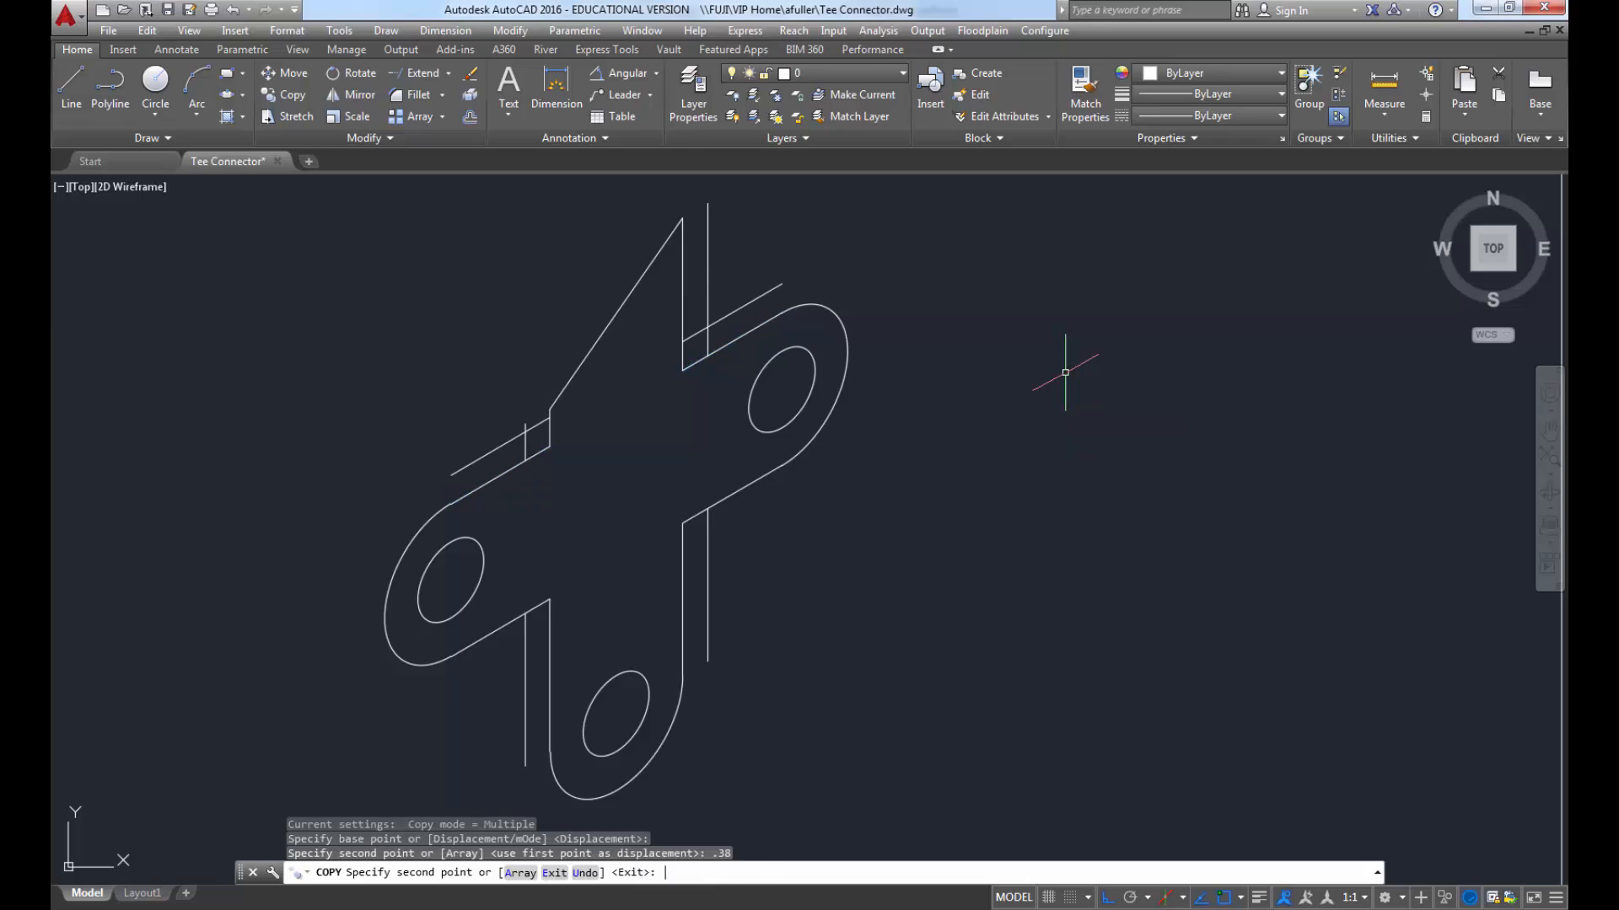
{"action": "key", "text": "Return"}
Step: Copy the lower sloped edges of the left and right arms .38 straight down as construction lines
{"action": "key", "text": "Return"}
{"action": "left_click", "coordinate": [761, 499]}
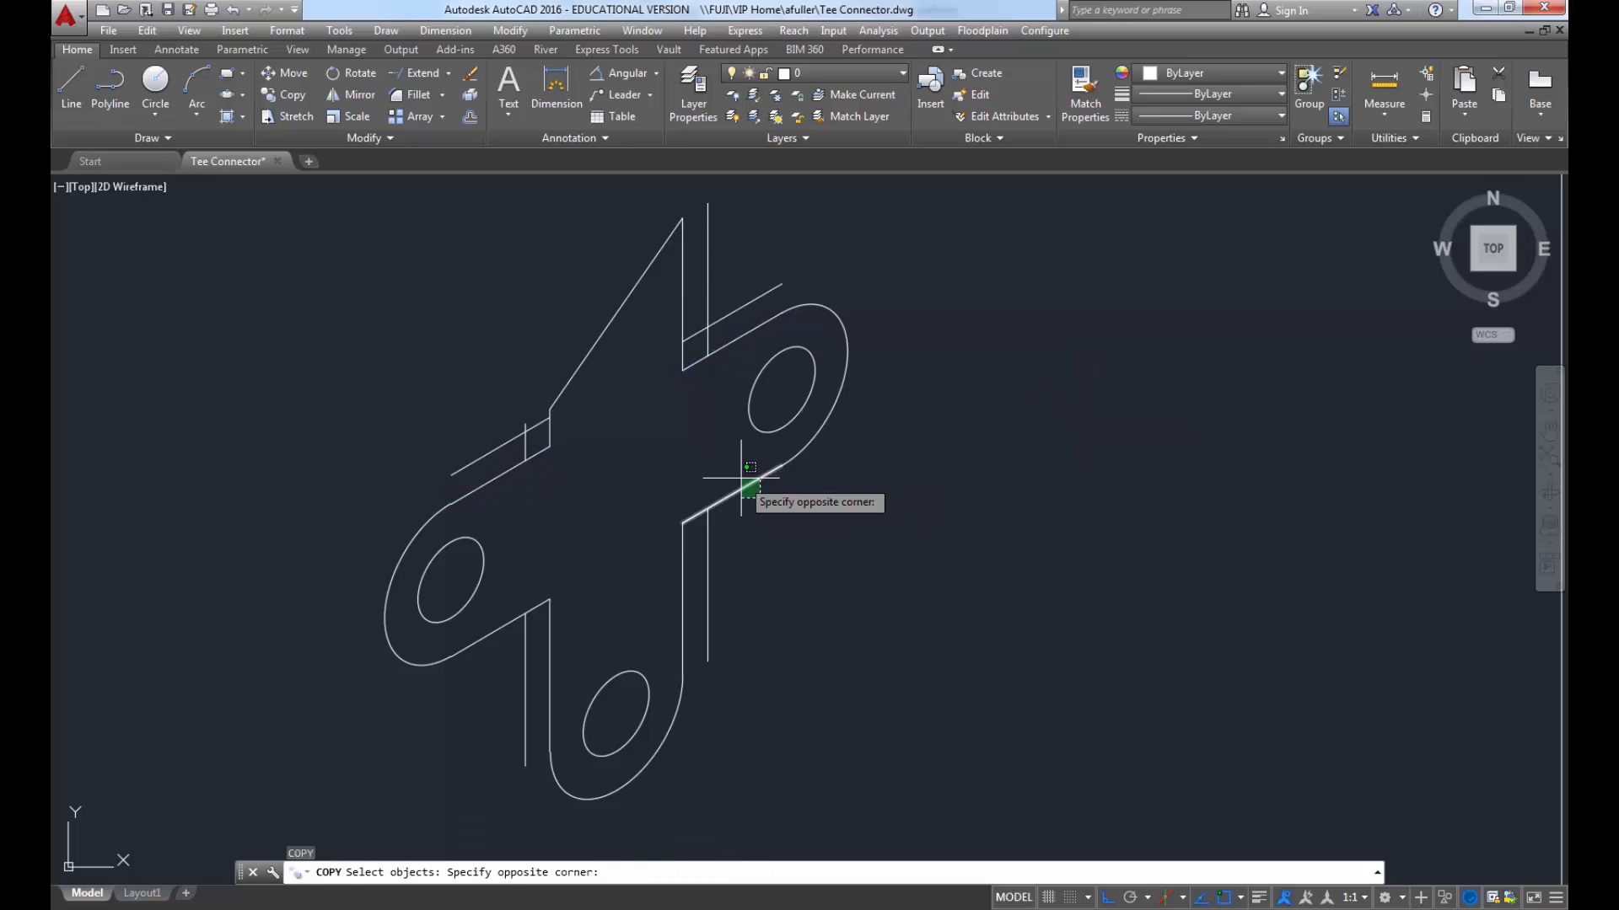
{"action": "left_click", "coordinate": [728, 479]}
{"action": "left_click", "coordinate": [544, 601]}
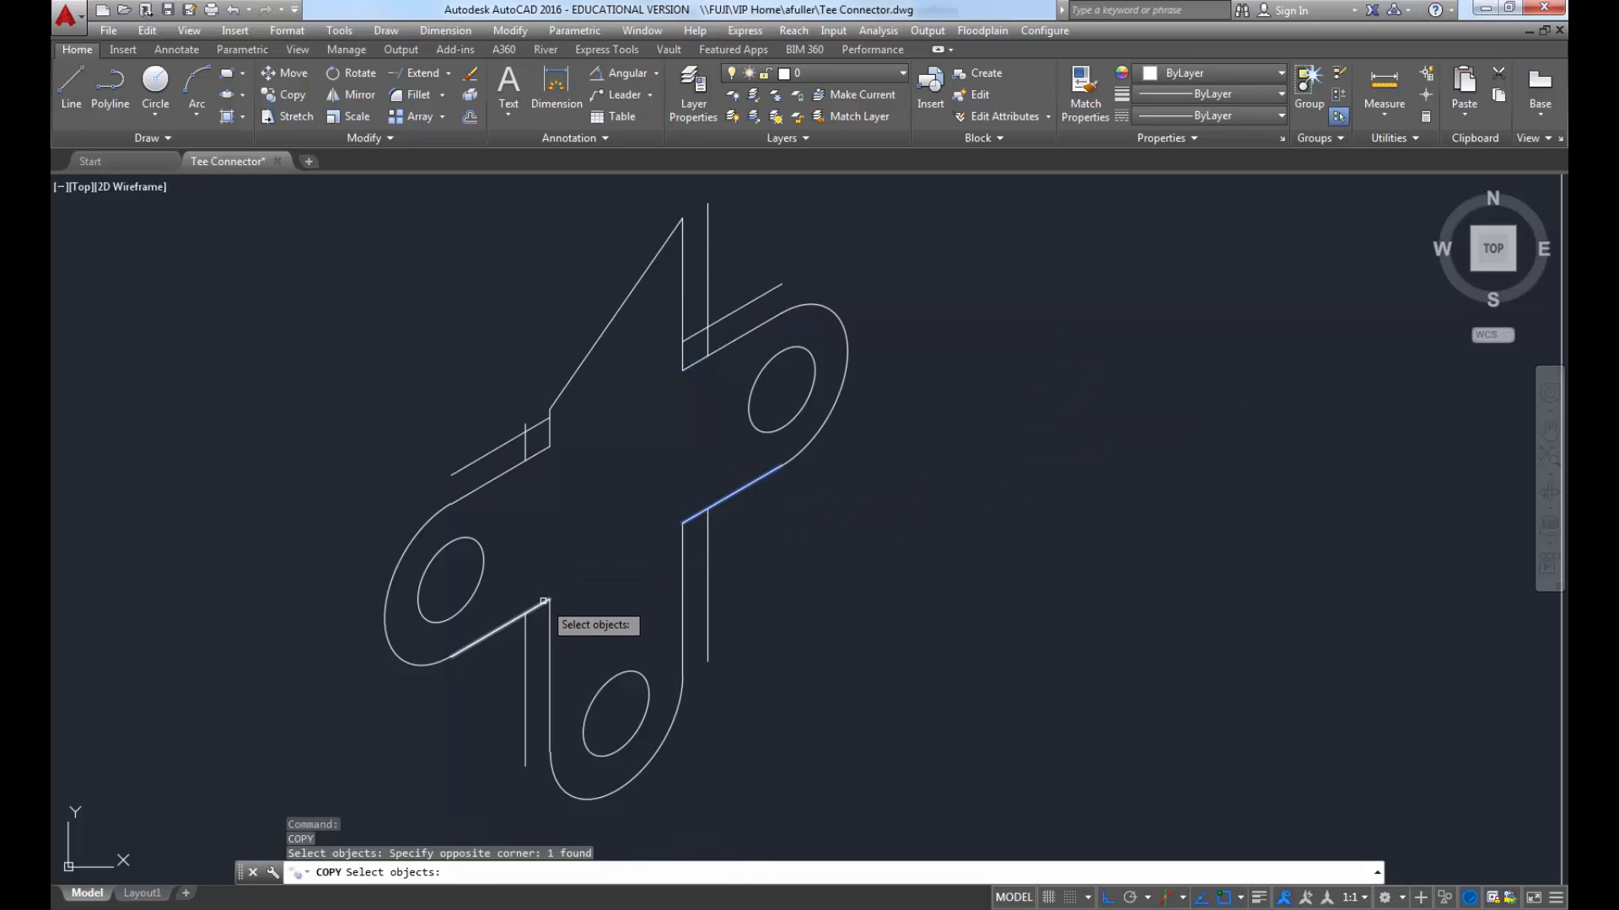
{"action": "key", "text": "Return"}
{"action": "left_click", "coordinate": [918, 528]}
{"action": "type", "text": ".38"}
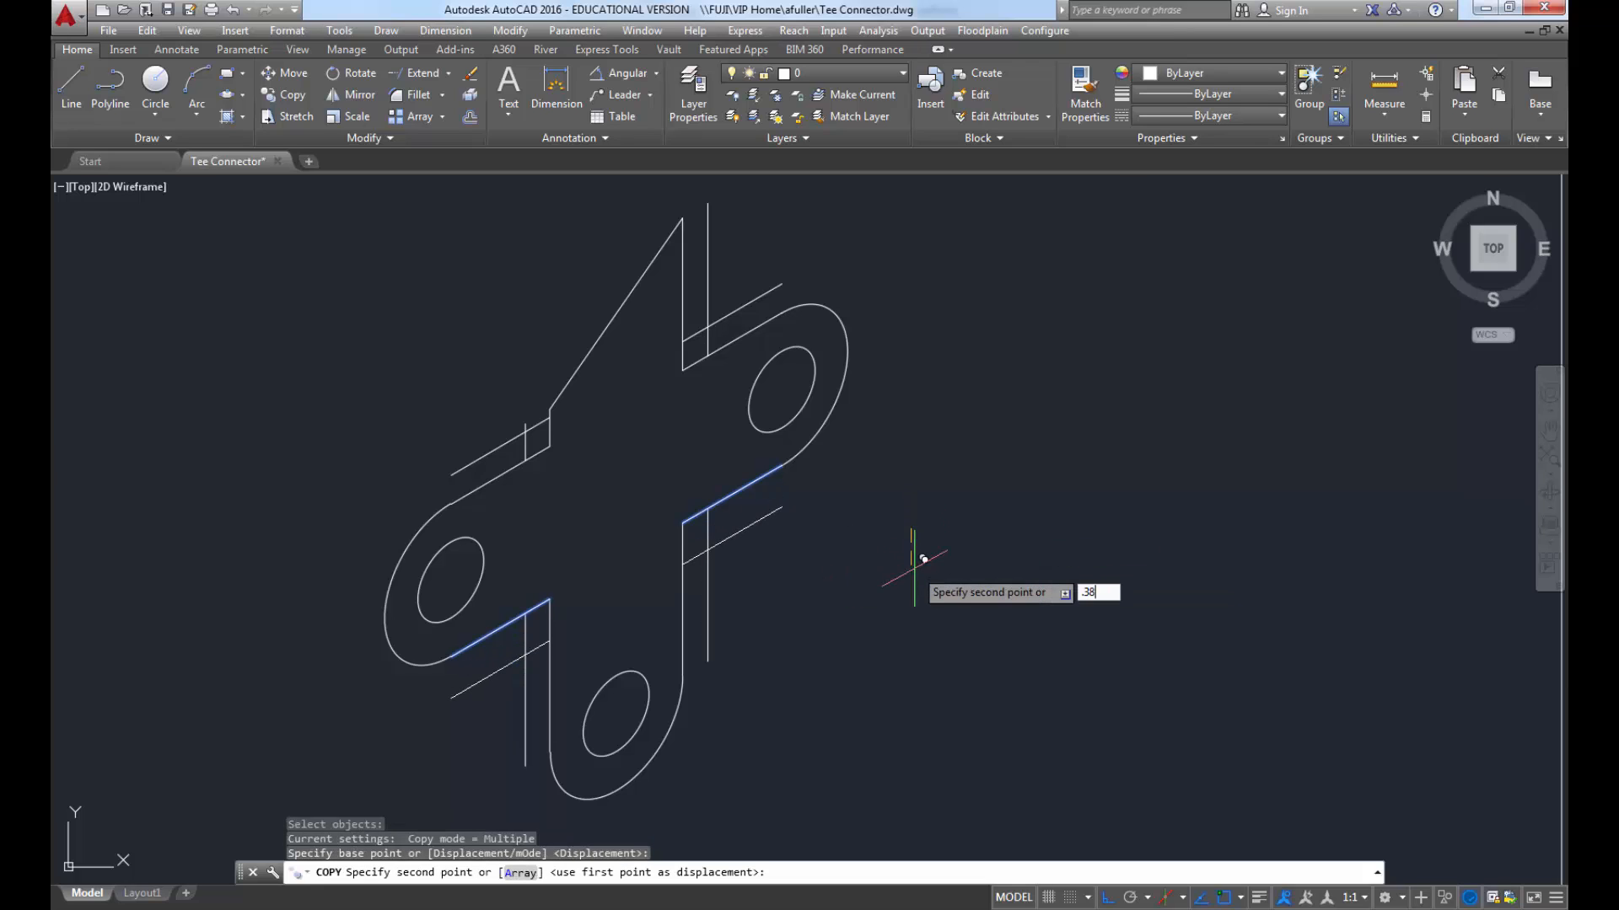
{"action": "key", "text": "Return"}
{"action": "key", "text": "Return"}
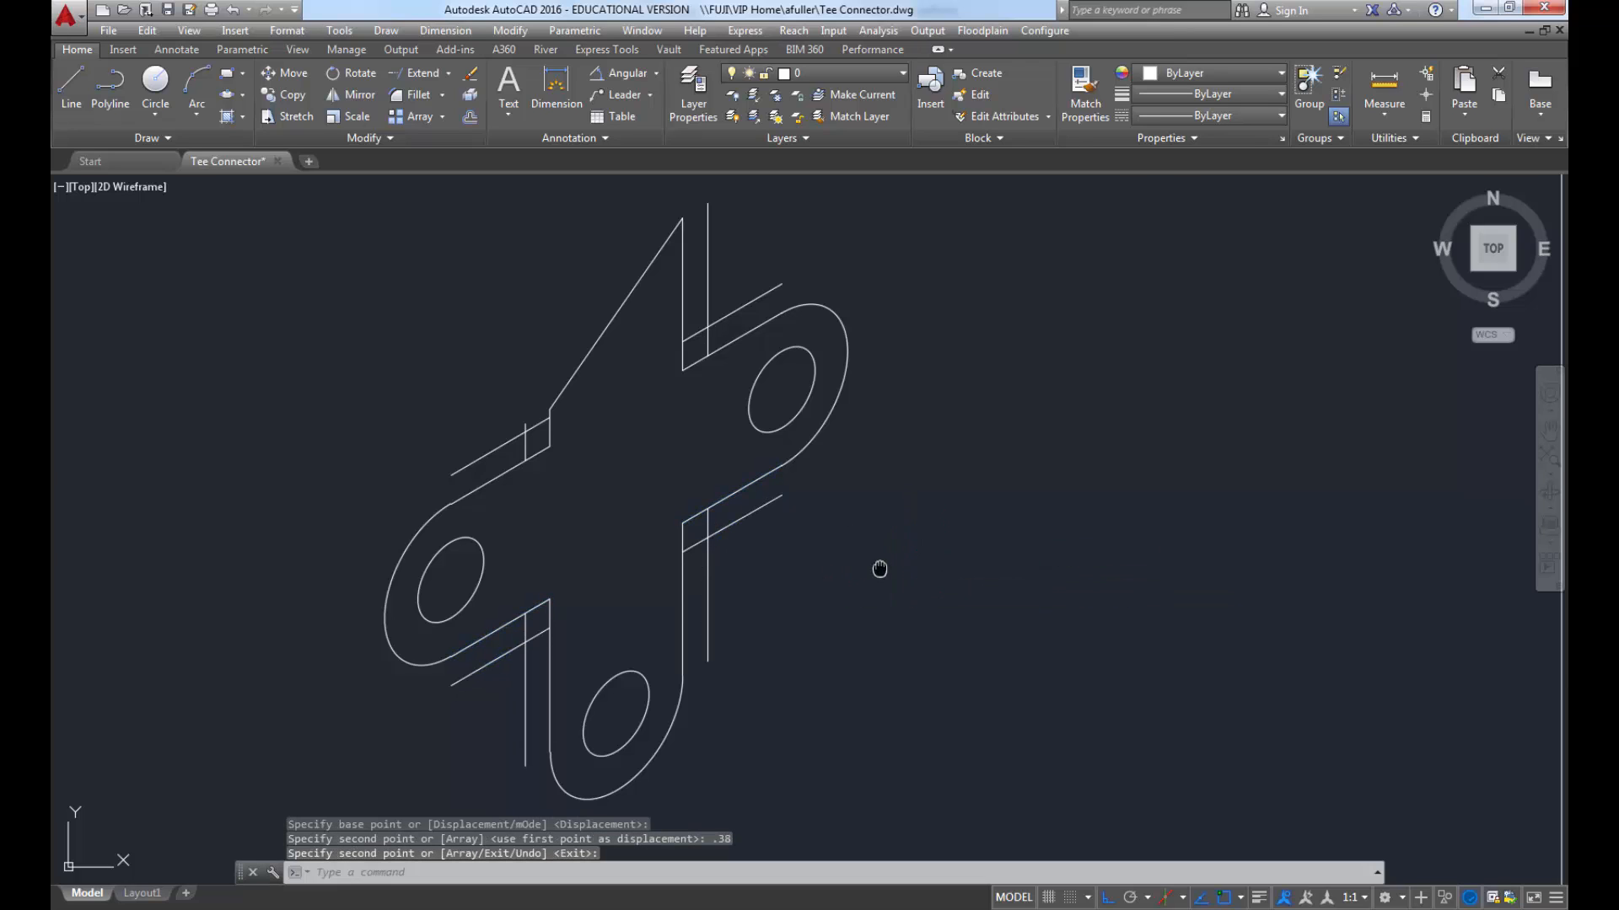
Step: Draw an isocircle of radius .38 centered on the construction line intersection at the upper-left inside corner
{"action": "middle_click_drag", "start_coordinate": [878, 567], "coordinate": [845, 567]}
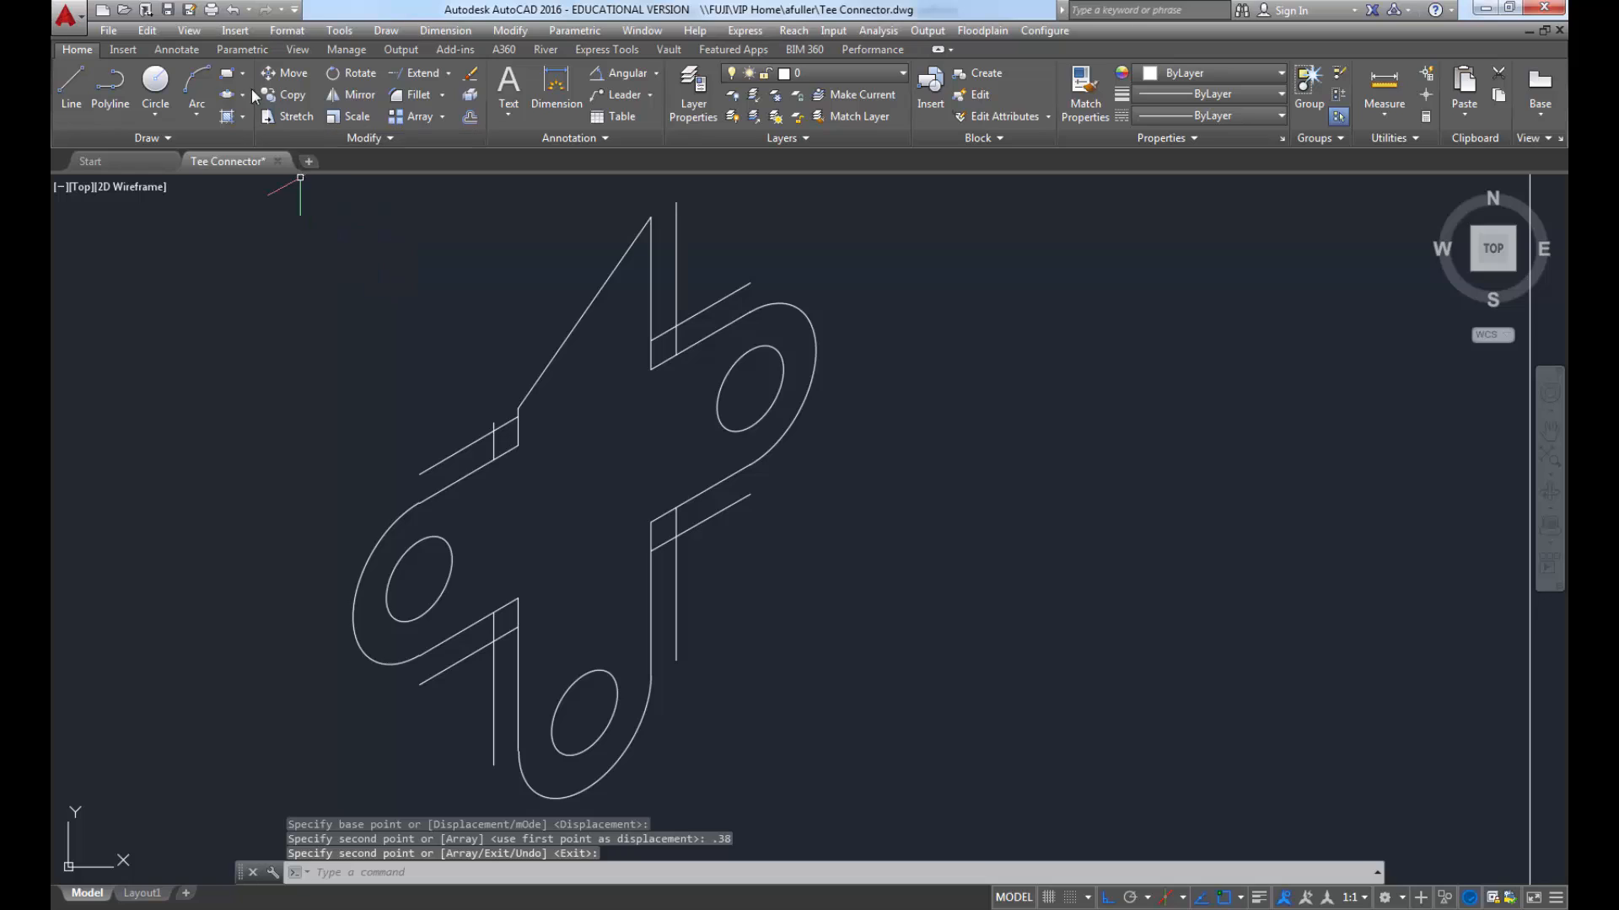
{"action": "left_click", "coordinate": [243, 96]}
{"action": "left_click", "coordinate": [255, 161]}
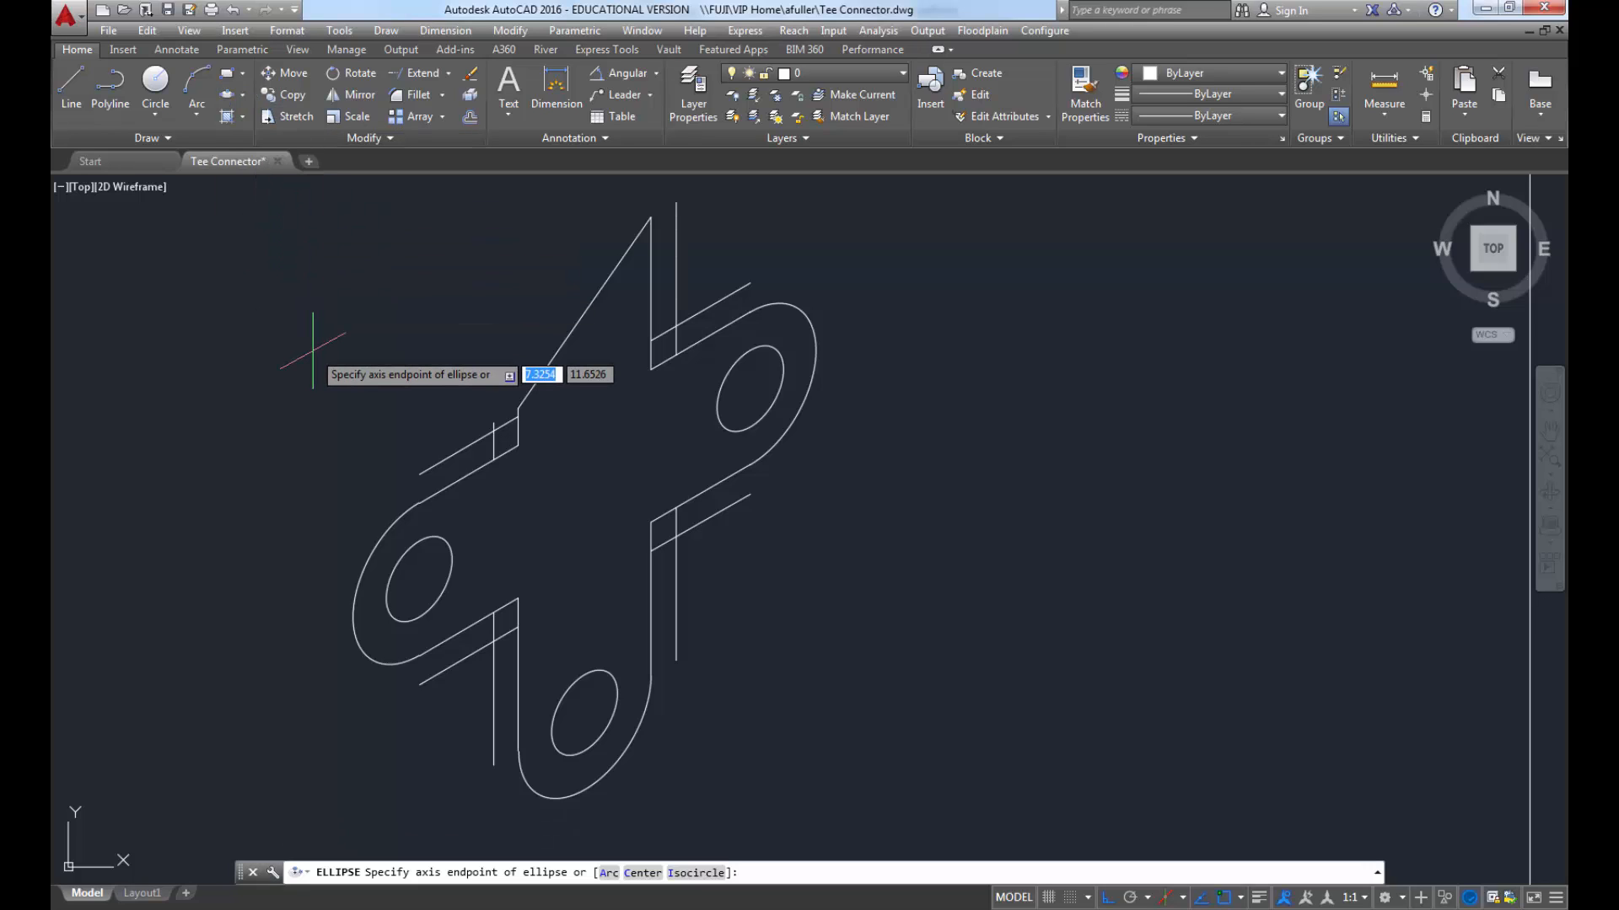
{"action": "type", "text": "i"}
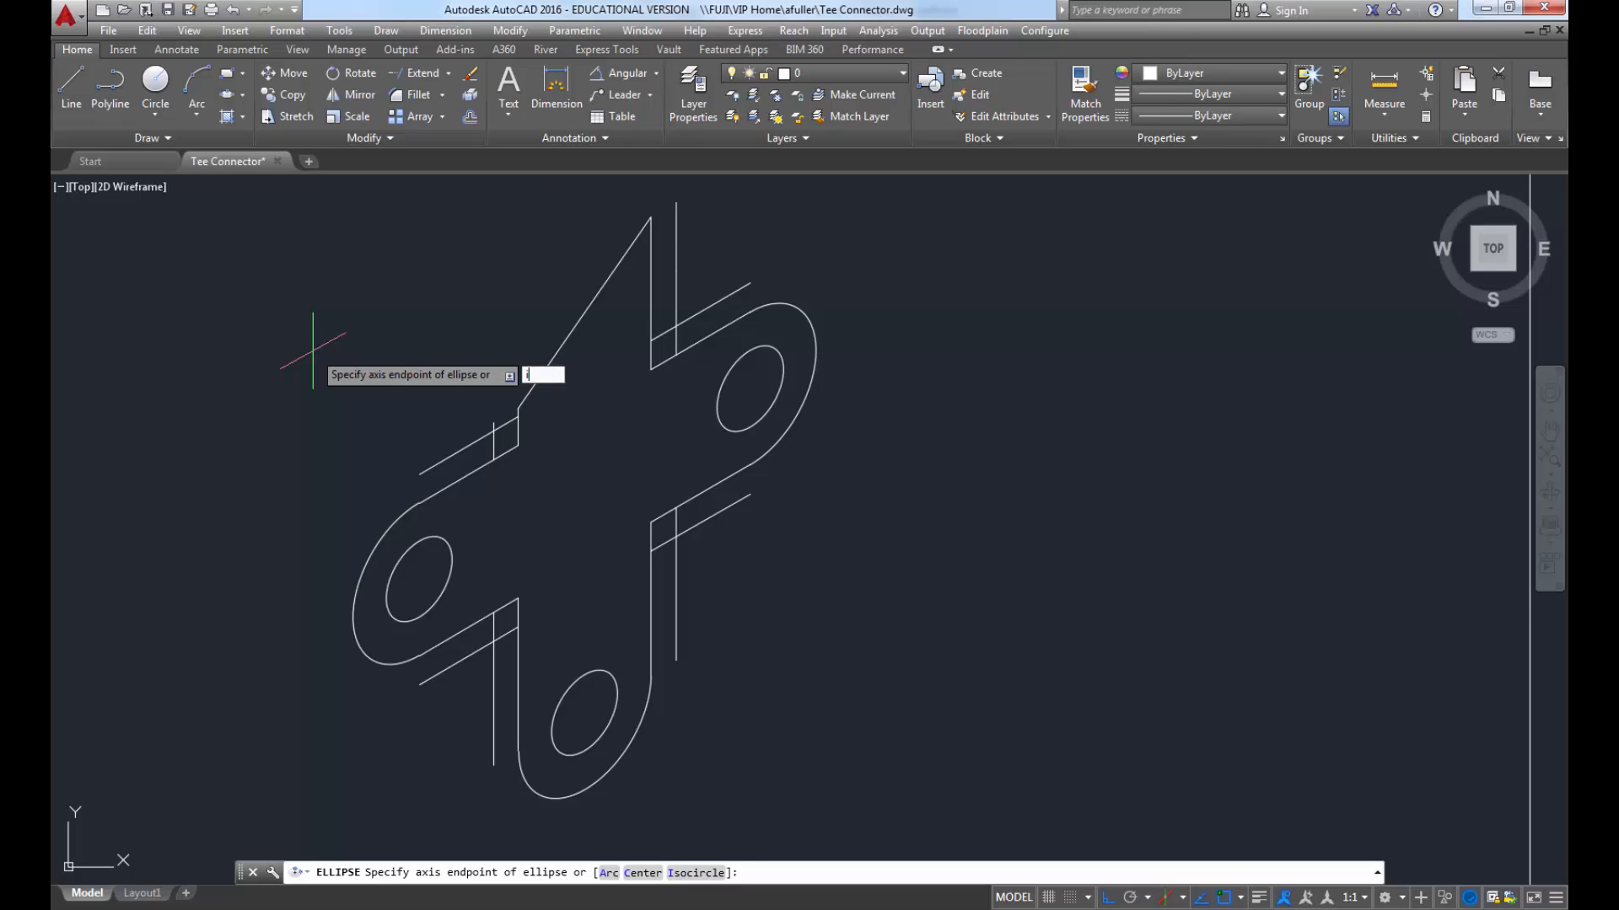
{"action": "key", "text": "Return"}
{"action": "scroll", "coordinate": [467, 454], "scroll_direction": "up", "scroll_amount": 4}
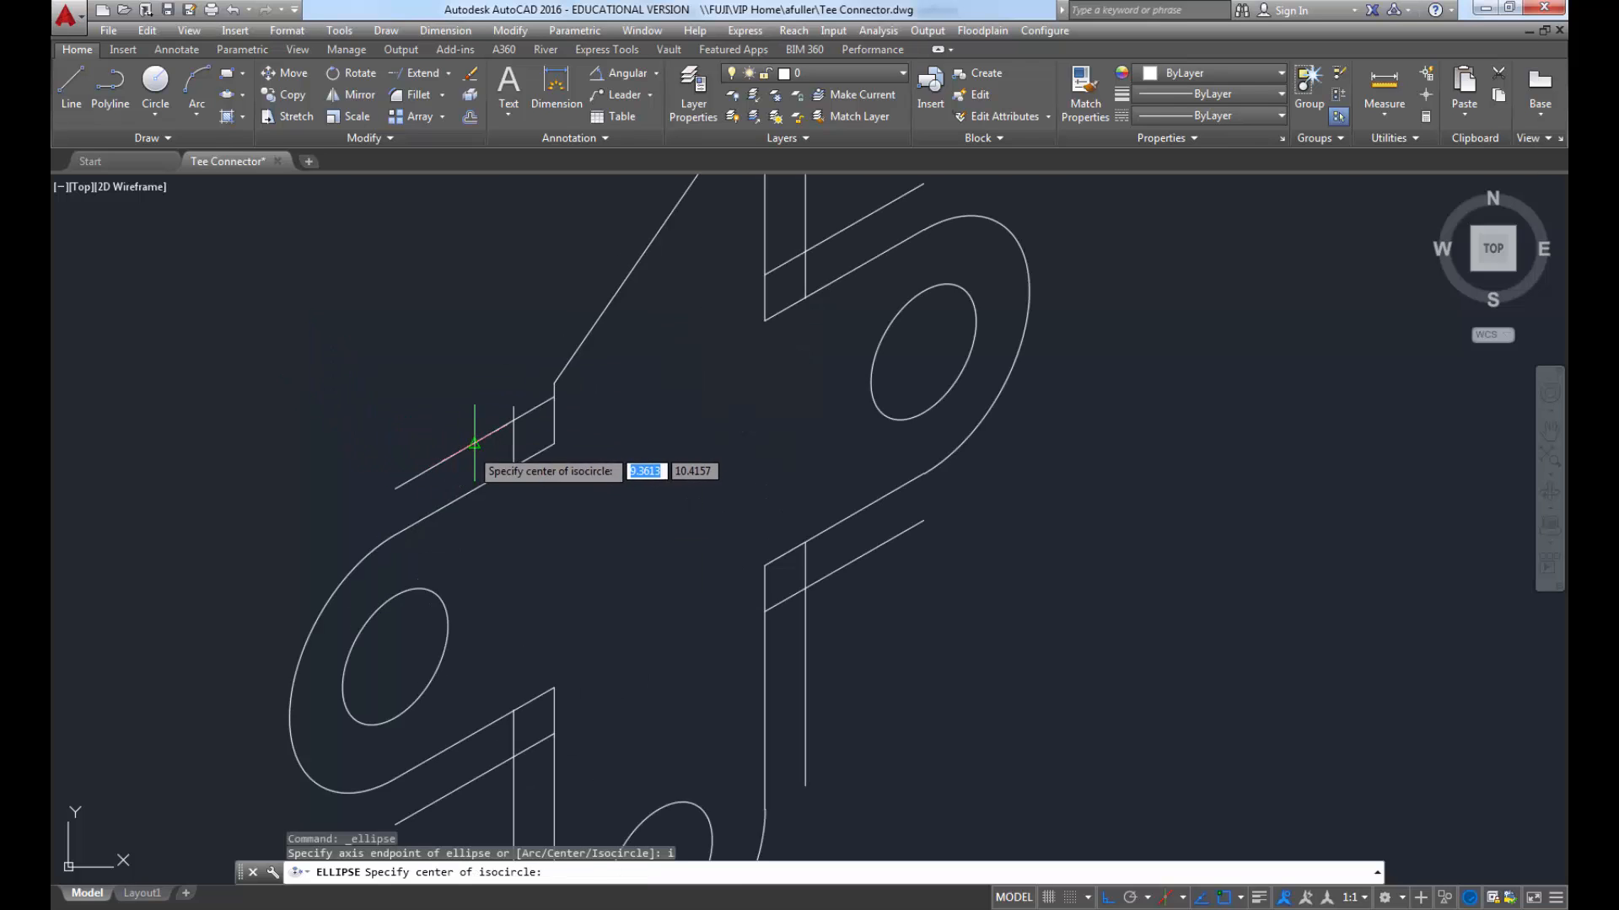
{"action": "left_click", "coordinate": [522, 410]}
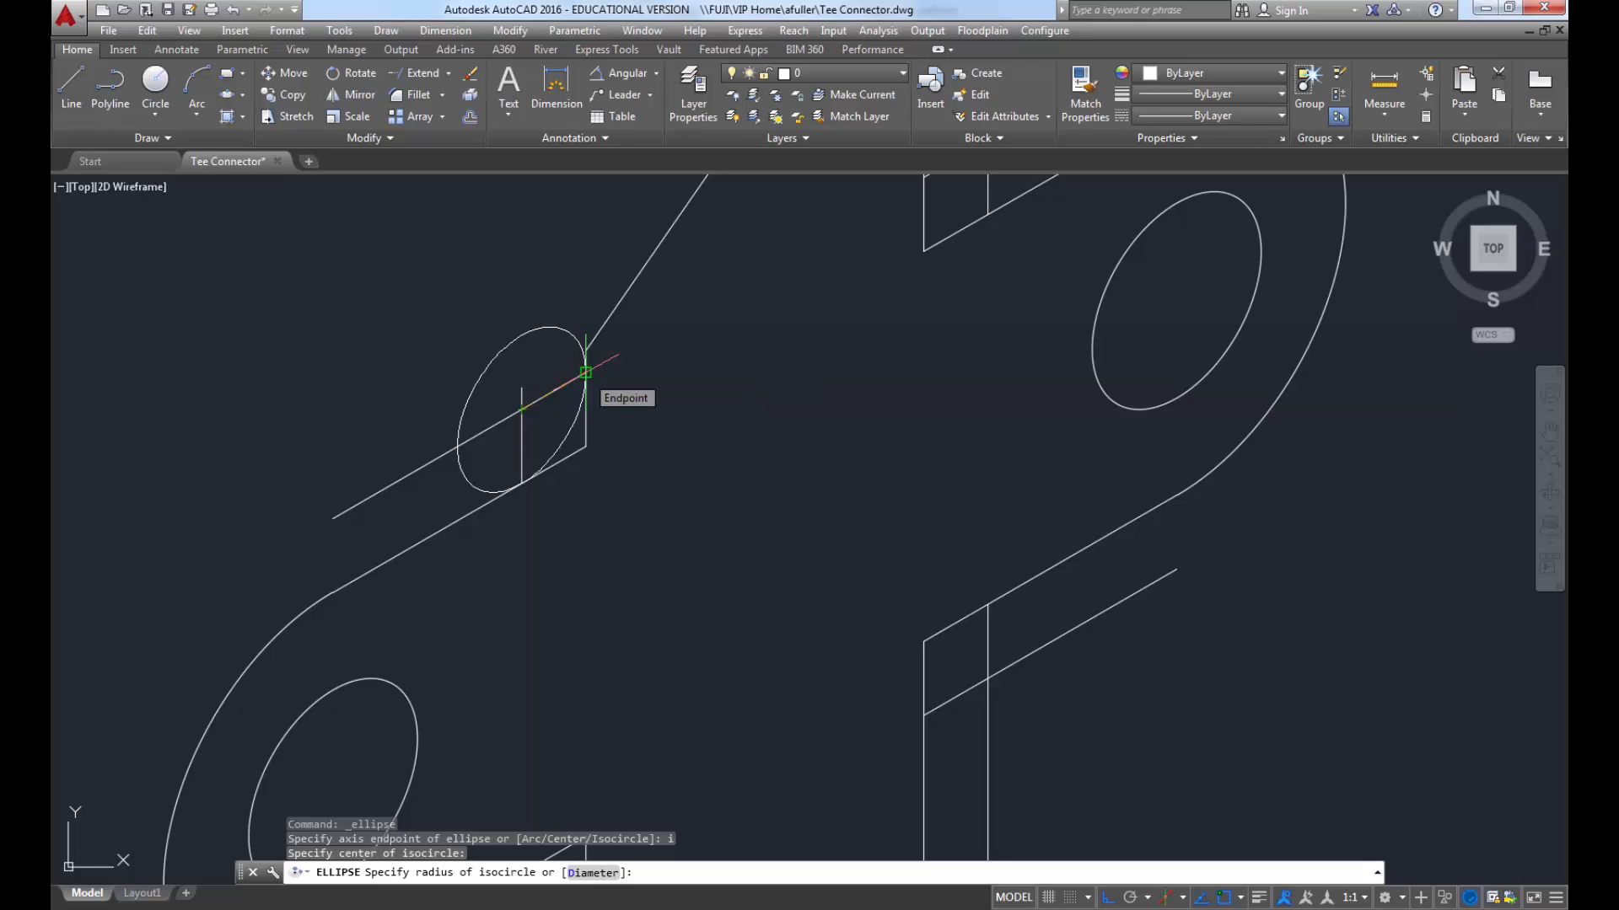
{"action": "type", "text": ".38"}
{"action": "key", "text": "Return"}
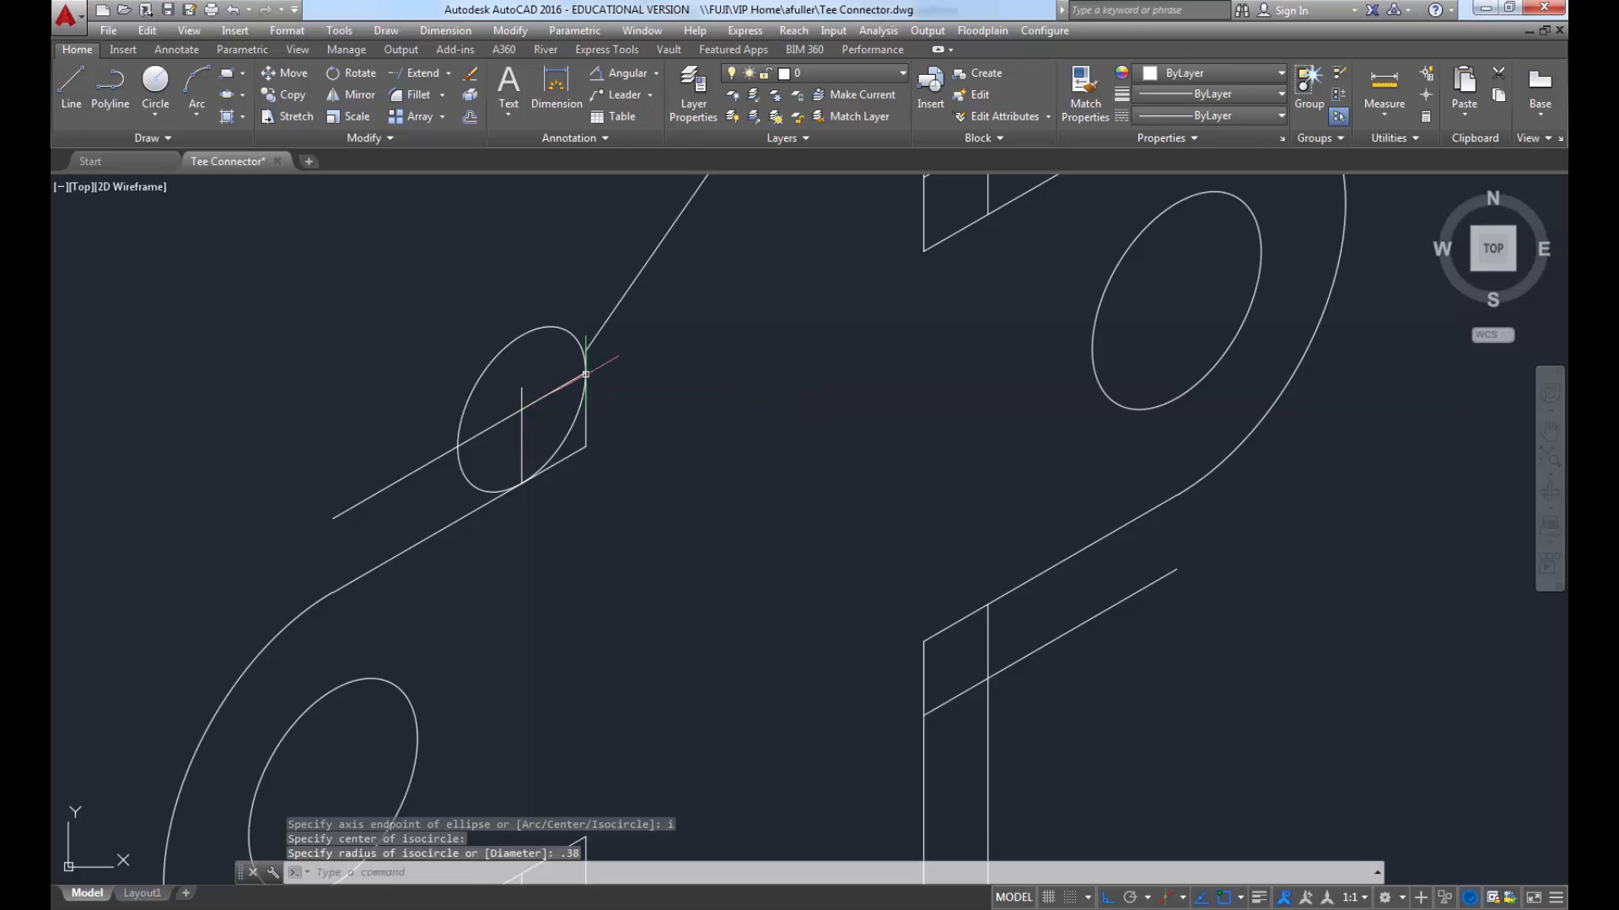
Step: Copy the fillet isocircle from its center to the construction line intersections at the other three inside corners
{"action": "scroll", "coordinate": [552, 372], "scroll_direction": "down", "scroll_amount": 2}
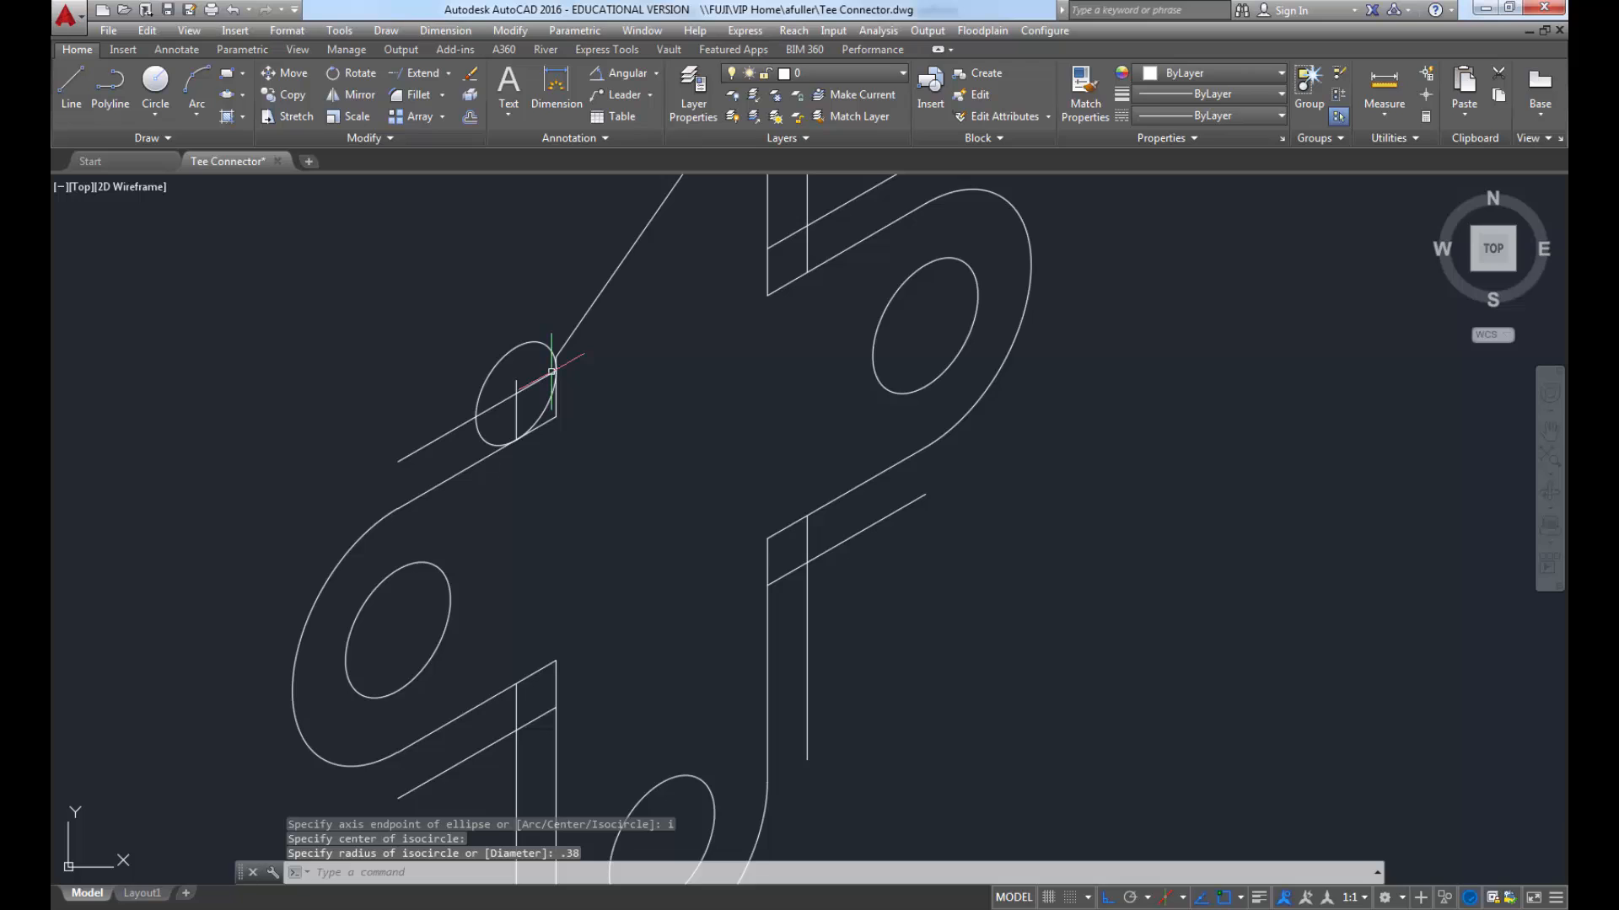
{"action": "type", "text": "co"}
{"action": "key", "text": "Return"}
{"action": "left_click", "coordinate": [549, 378]}
{"action": "left_click", "coordinate": [504, 330]}
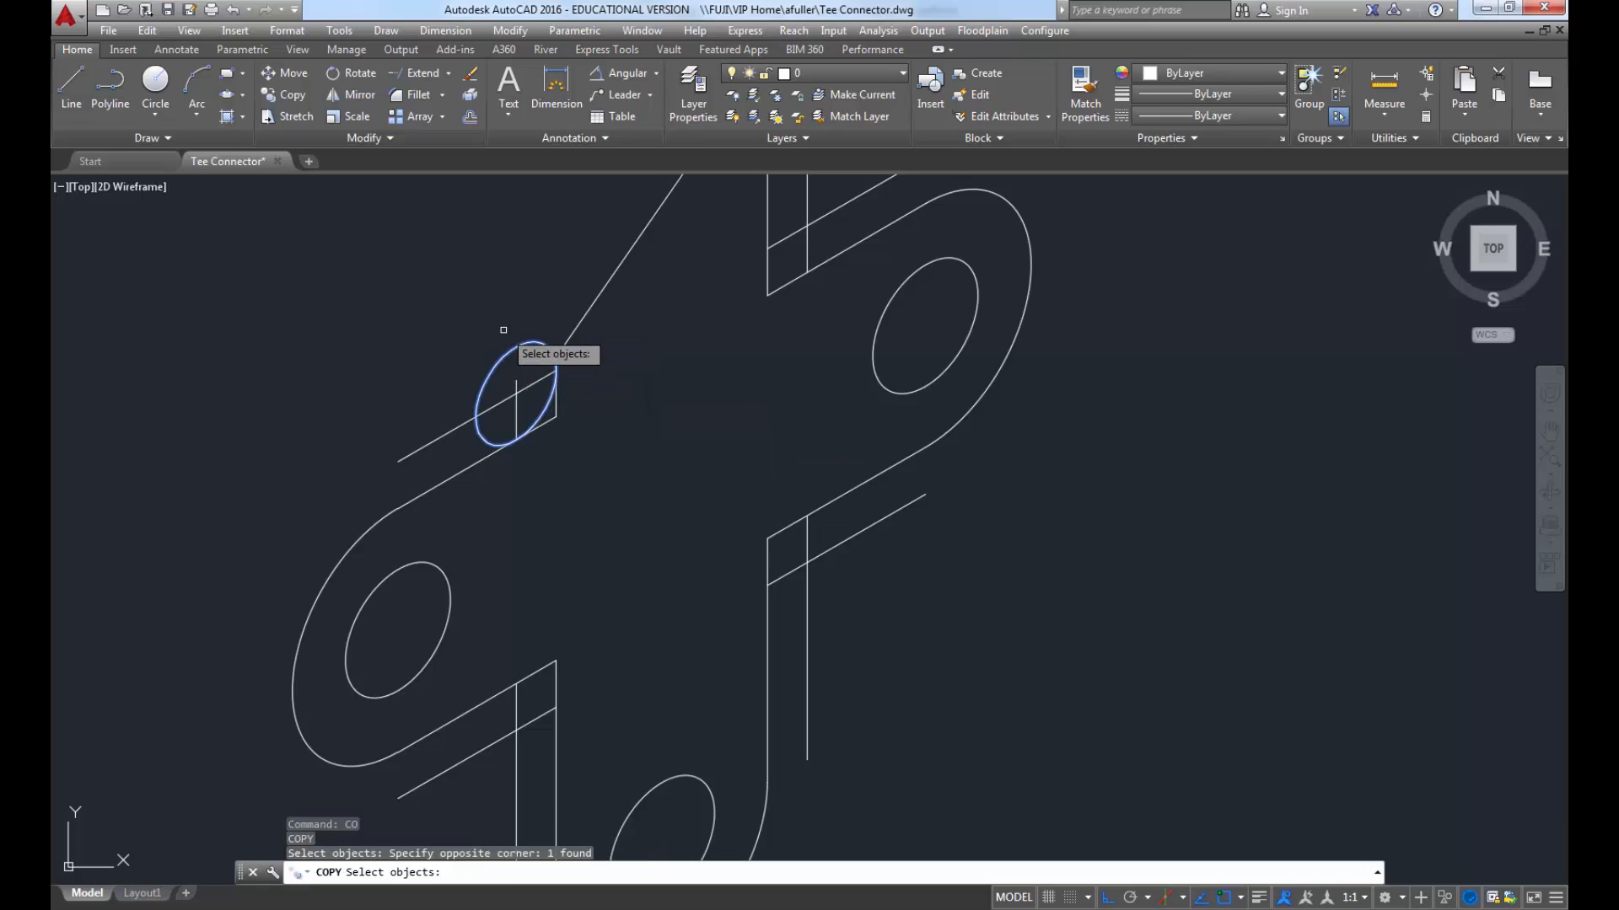
{"action": "key", "text": "Return"}
{"action": "left_click", "coordinate": [516, 393]}
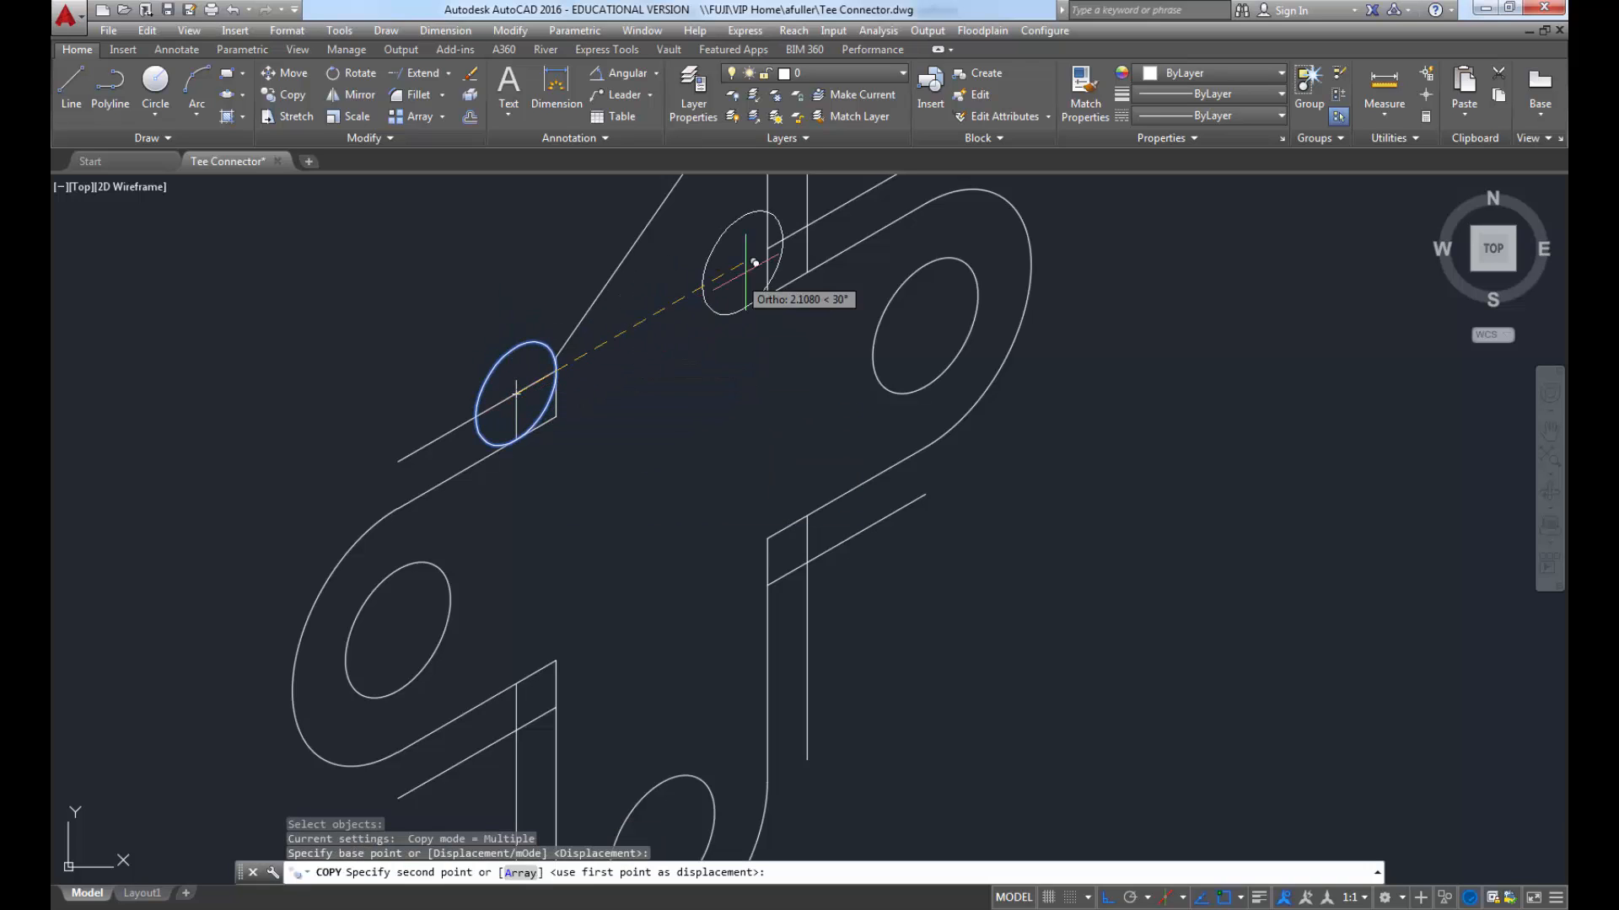
{"action": "left_click", "coordinate": [807, 226]}
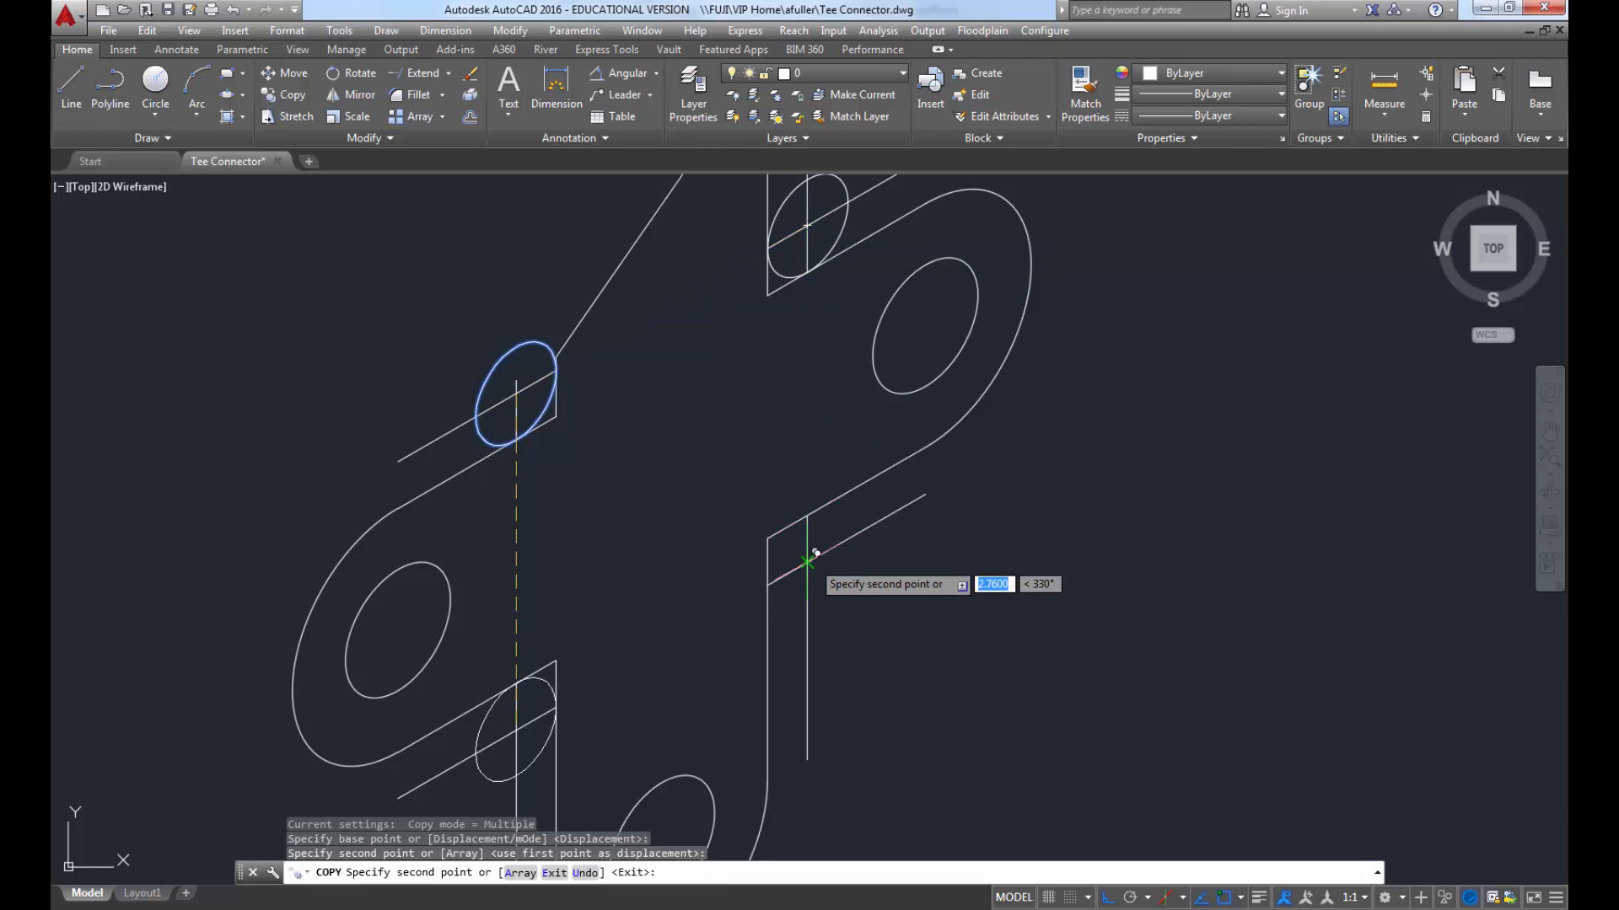
{"action": "left_click", "coordinate": [807, 561]}
{"action": "key", "text": "Return"}
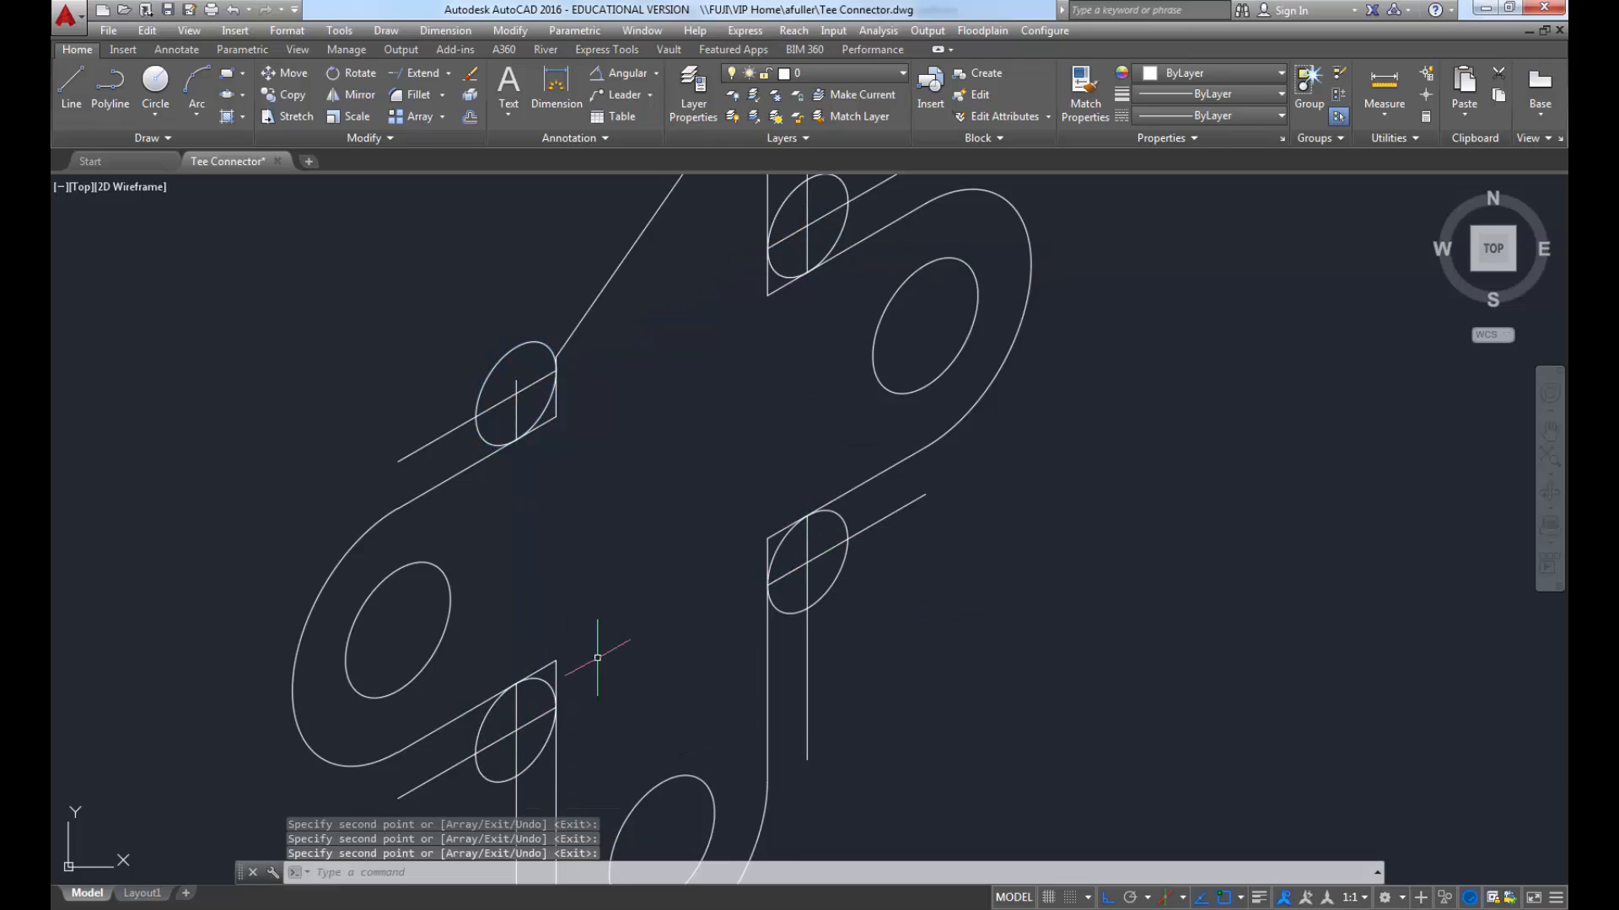
{"action": "scroll", "coordinate": [621, 574], "scroll_direction": "down", "scroll_amount": 1}
{"action": "scroll", "coordinate": [582, 546], "scroll_direction": "down", "scroll_amount": 1}
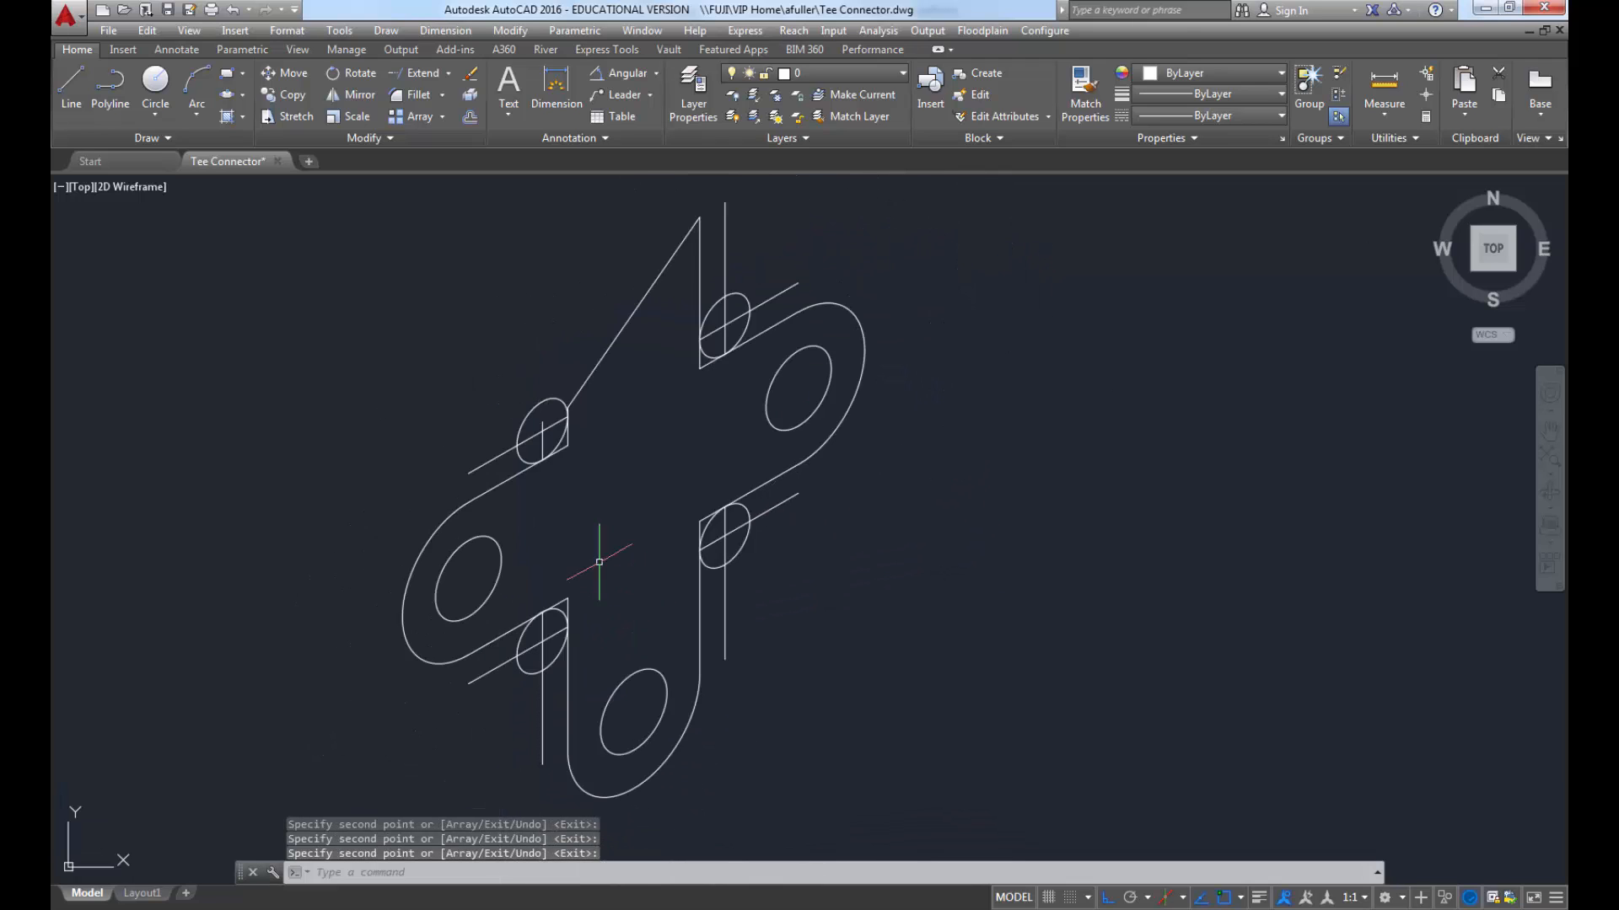
Step: Erase the crossing construction lines at all four inside corners, leaving the fillet isocircles in place
{"action": "left_click", "coordinate": [553, 435]}
{"action": "left_click", "coordinate": [537, 428]}
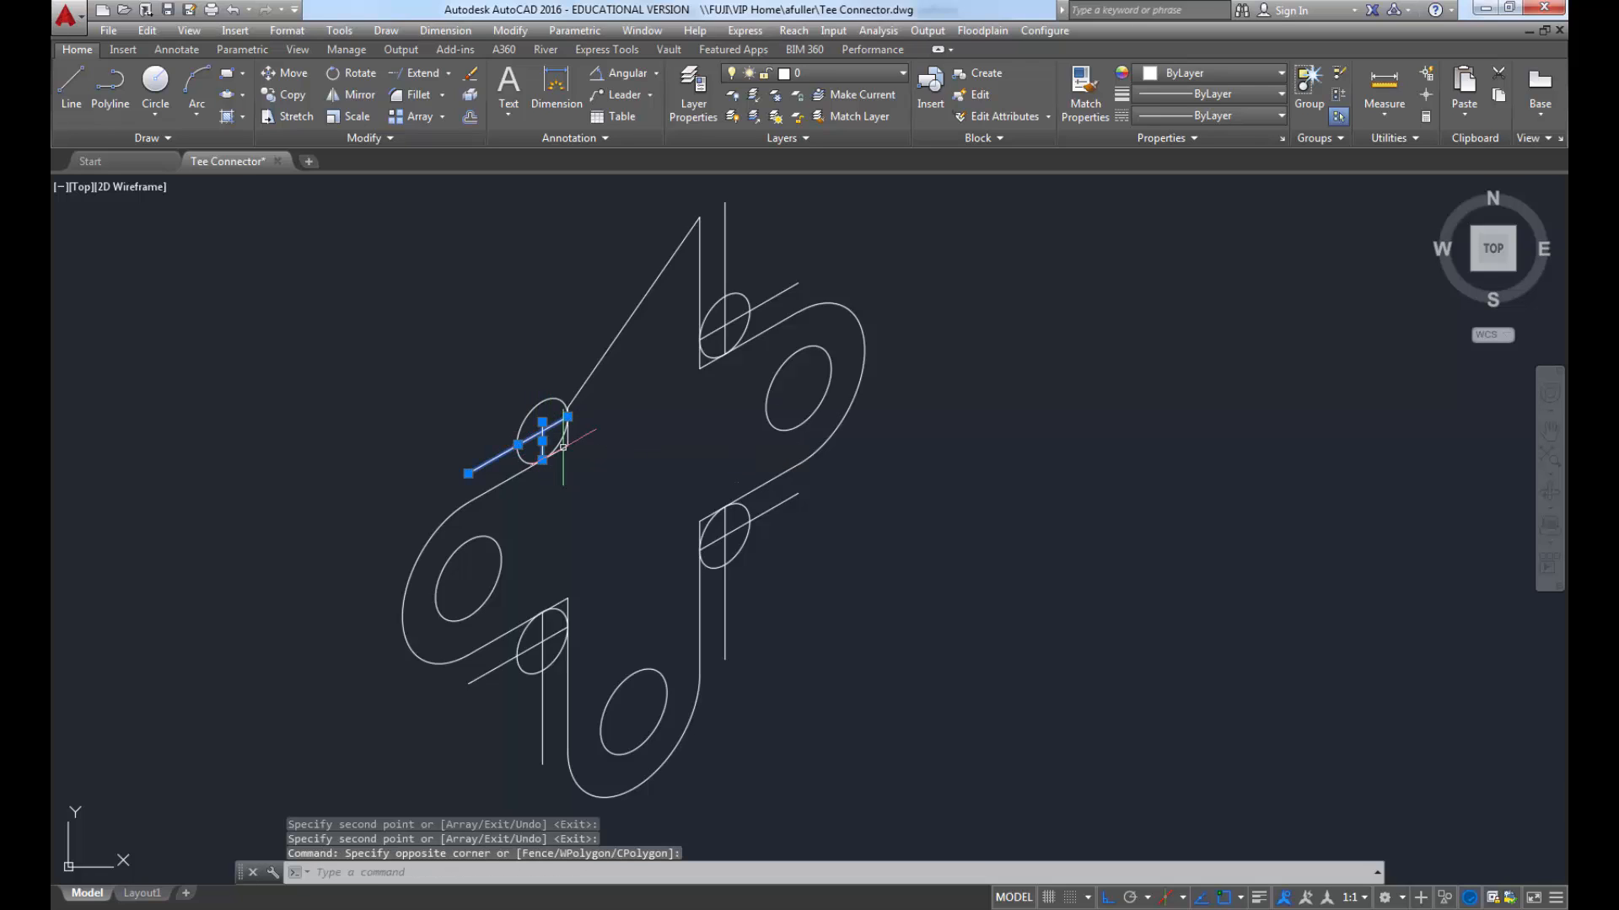
{"action": "left_click", "coordinate": [734, 544]}
{"action": "left_click", "coordinate": [722, 531]}
{"action": "key", "text": "Delete"}
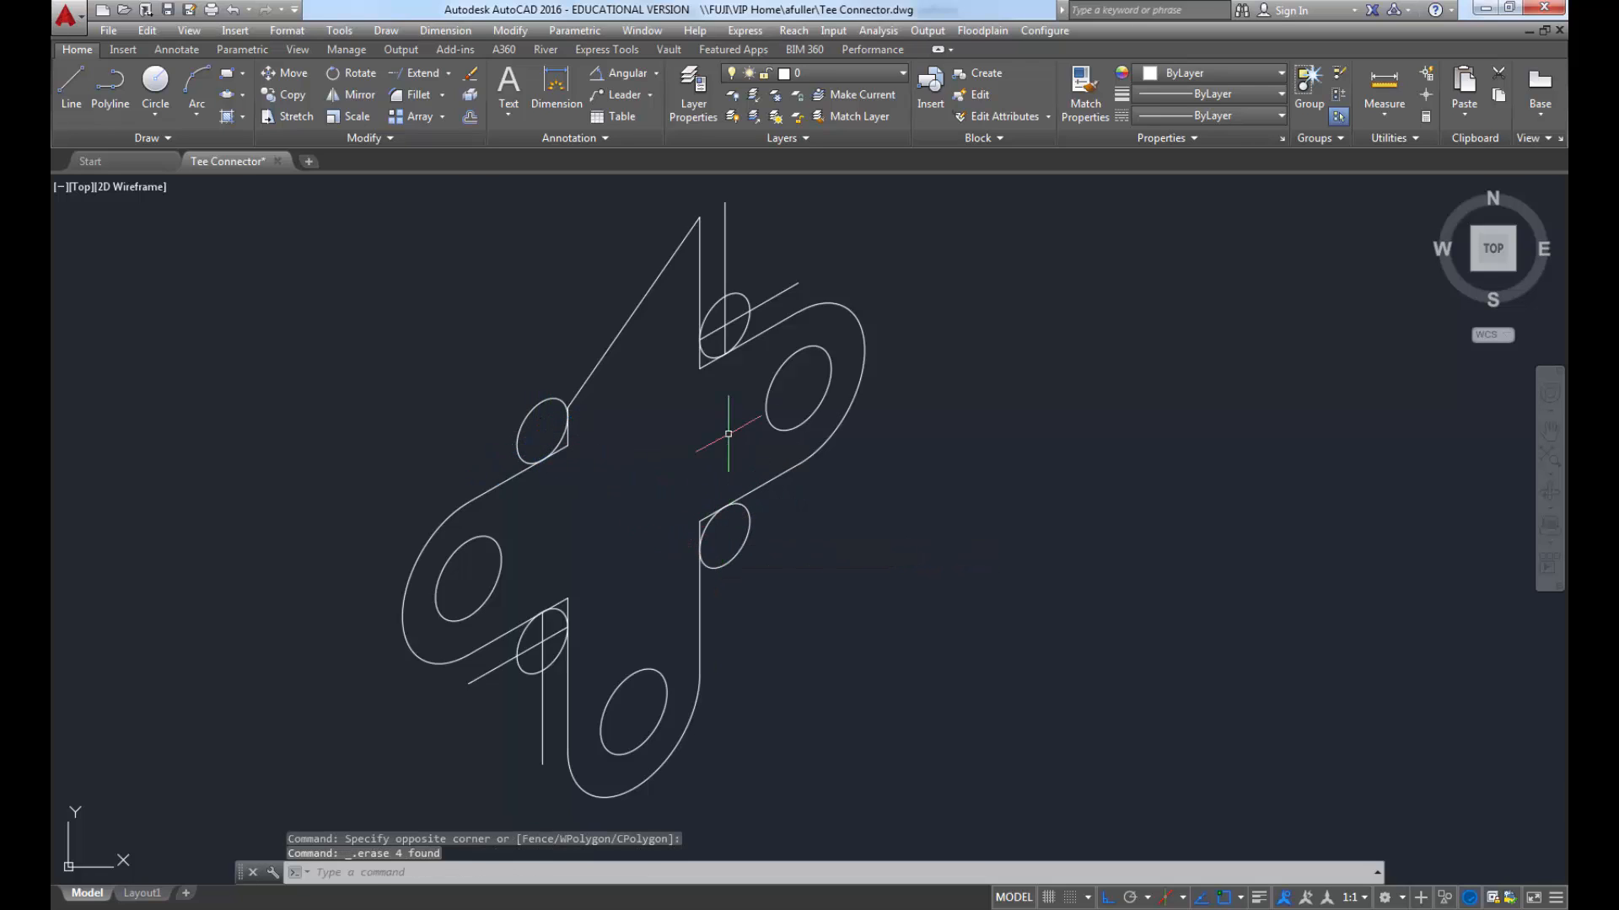
{"action": "left_click", "coordinate": [727, 331]}
{"action": "left_click", "coordinate": [723, 306]}
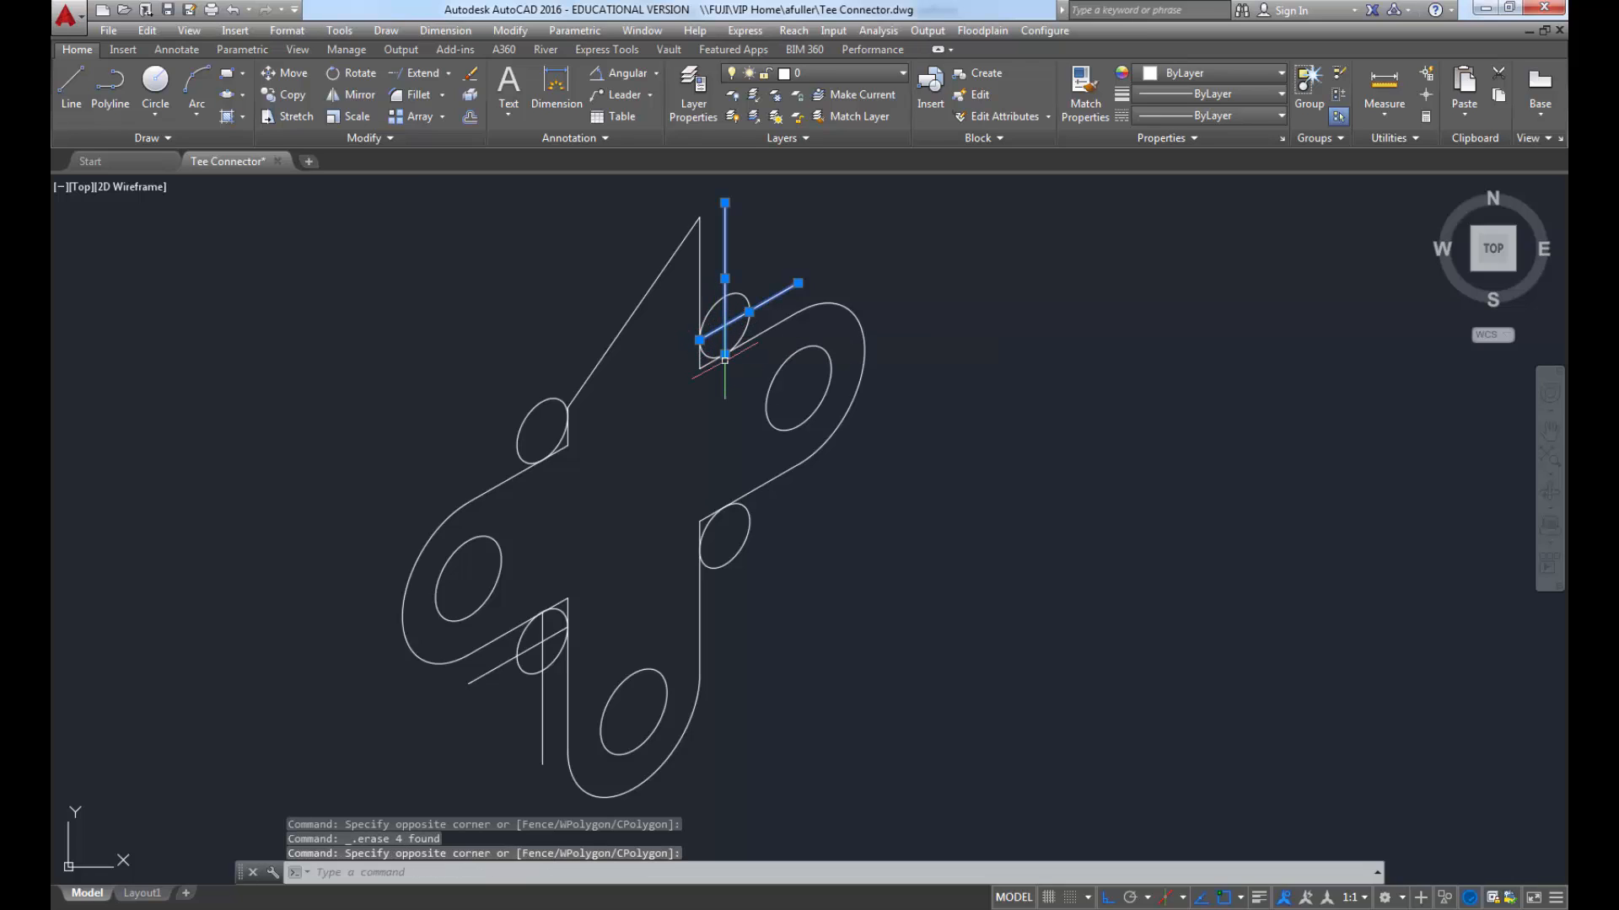
{"action": "key", "text": "Delete"}
{"action": "left_click", "coordinate": [554, 636]}
{"action": "left_click", "coordinate": [546, 622]}
{"action": "key", "text": "Delete"}
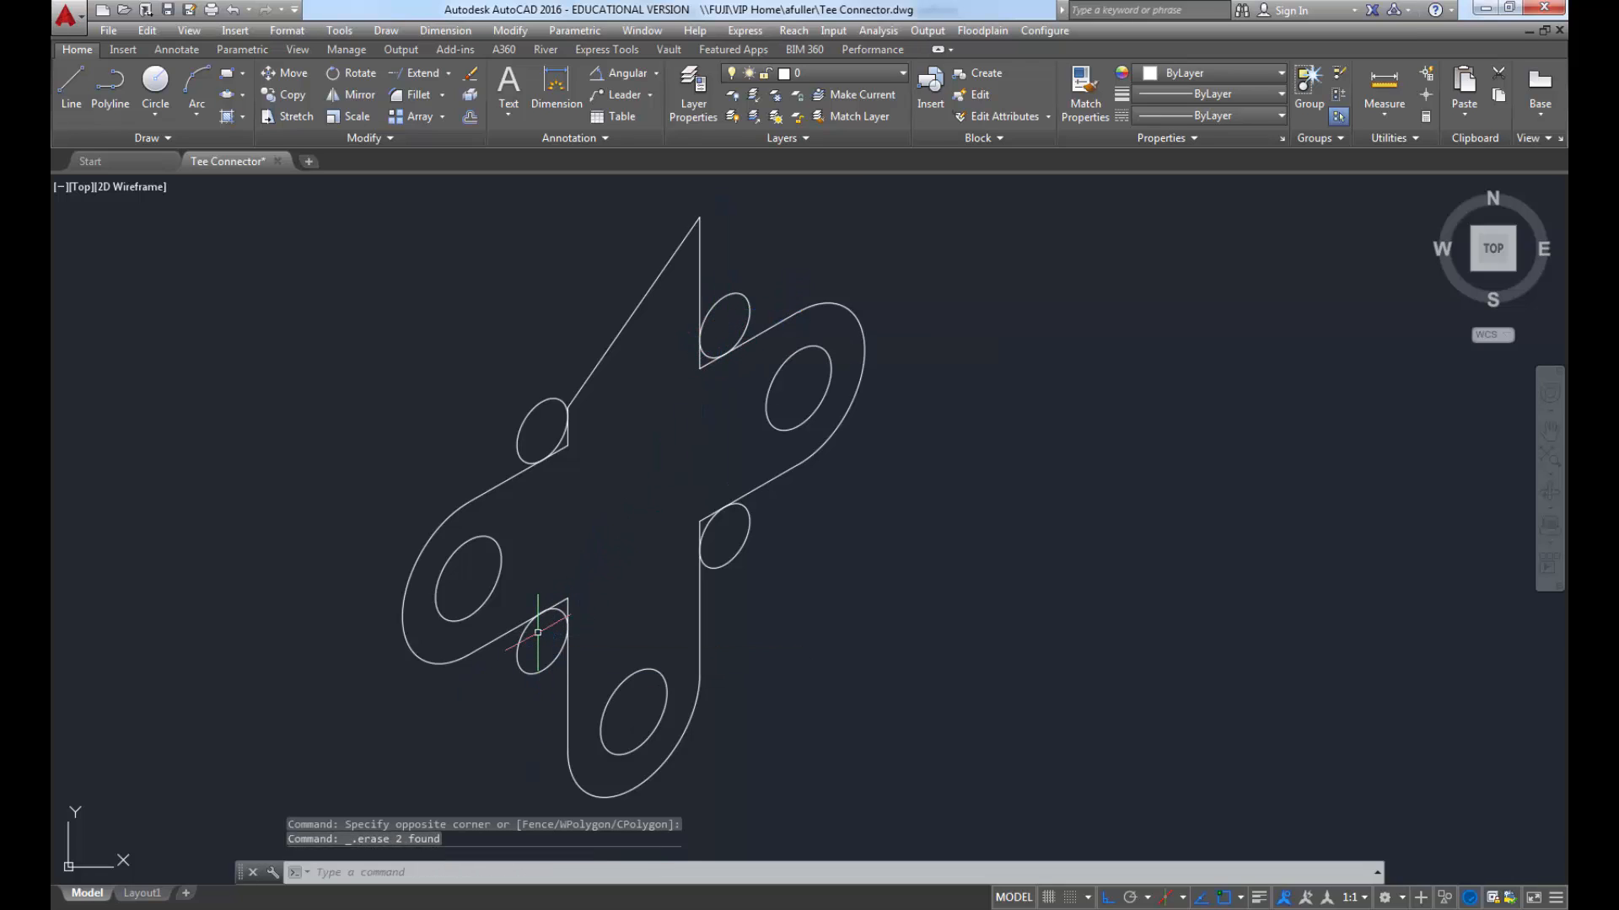
Step: Using all objects as cutting edges, trim the sharp corner and the excess isocircle at the upper-left inside corner to leave a fillet
{"action": "type", "text": "te co"}
{"action": "type", "text": "r"}
{"action": "key", "text": "Return"}
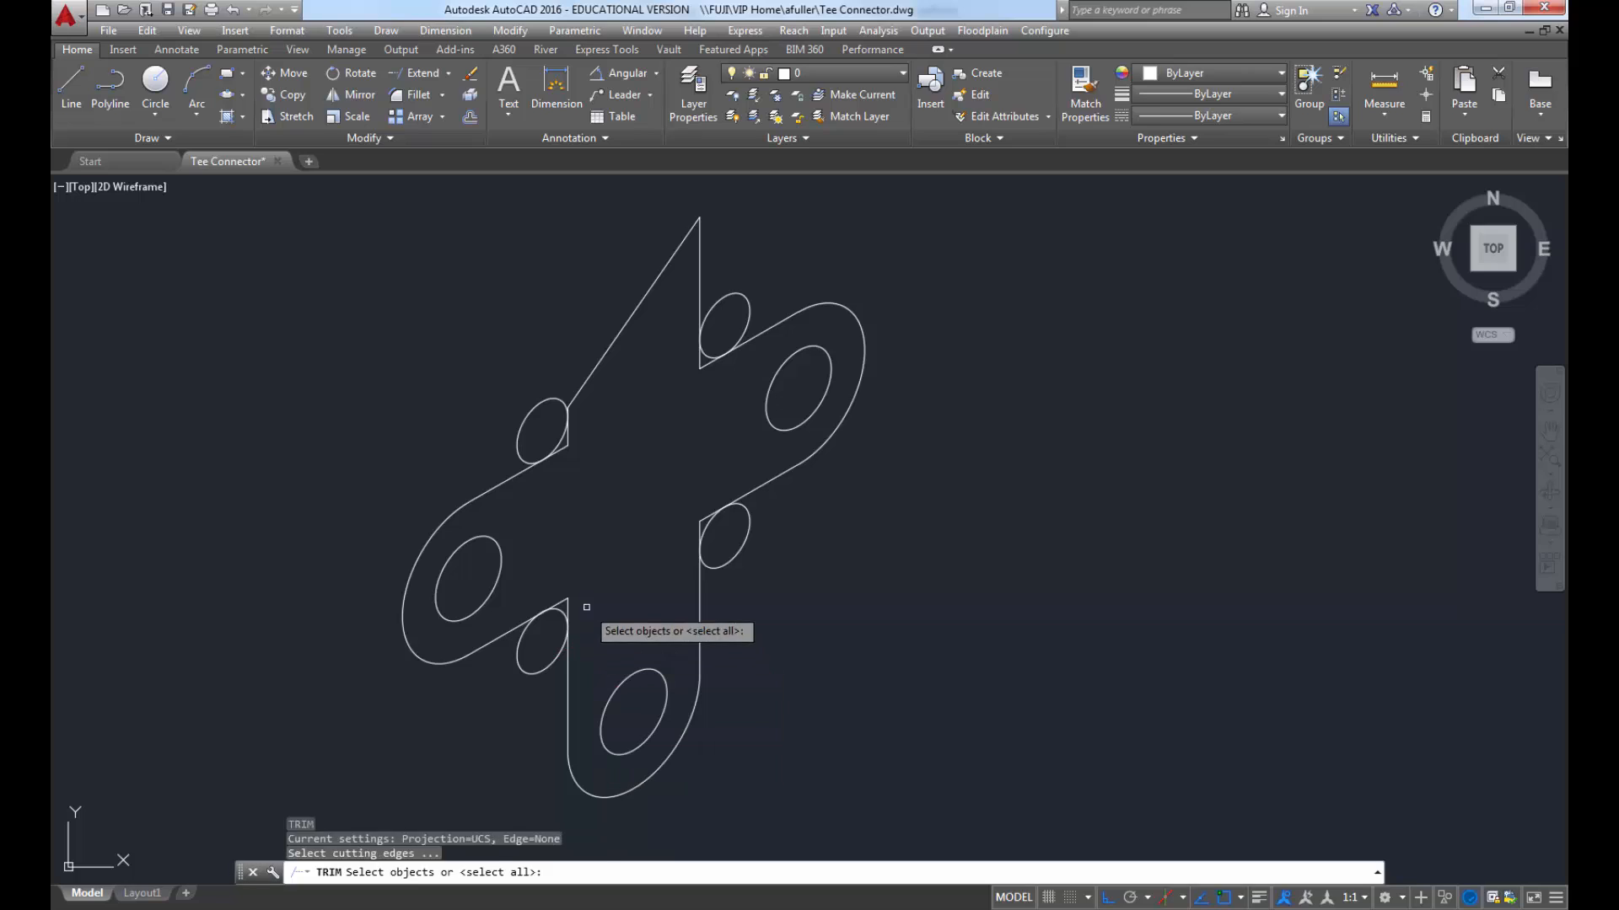
{"action": "key", "text": "Return"}
{"action": "left_click", "coordinate": [578, 455]}
{"action": "left_click", "coordinate": [566, 442]}
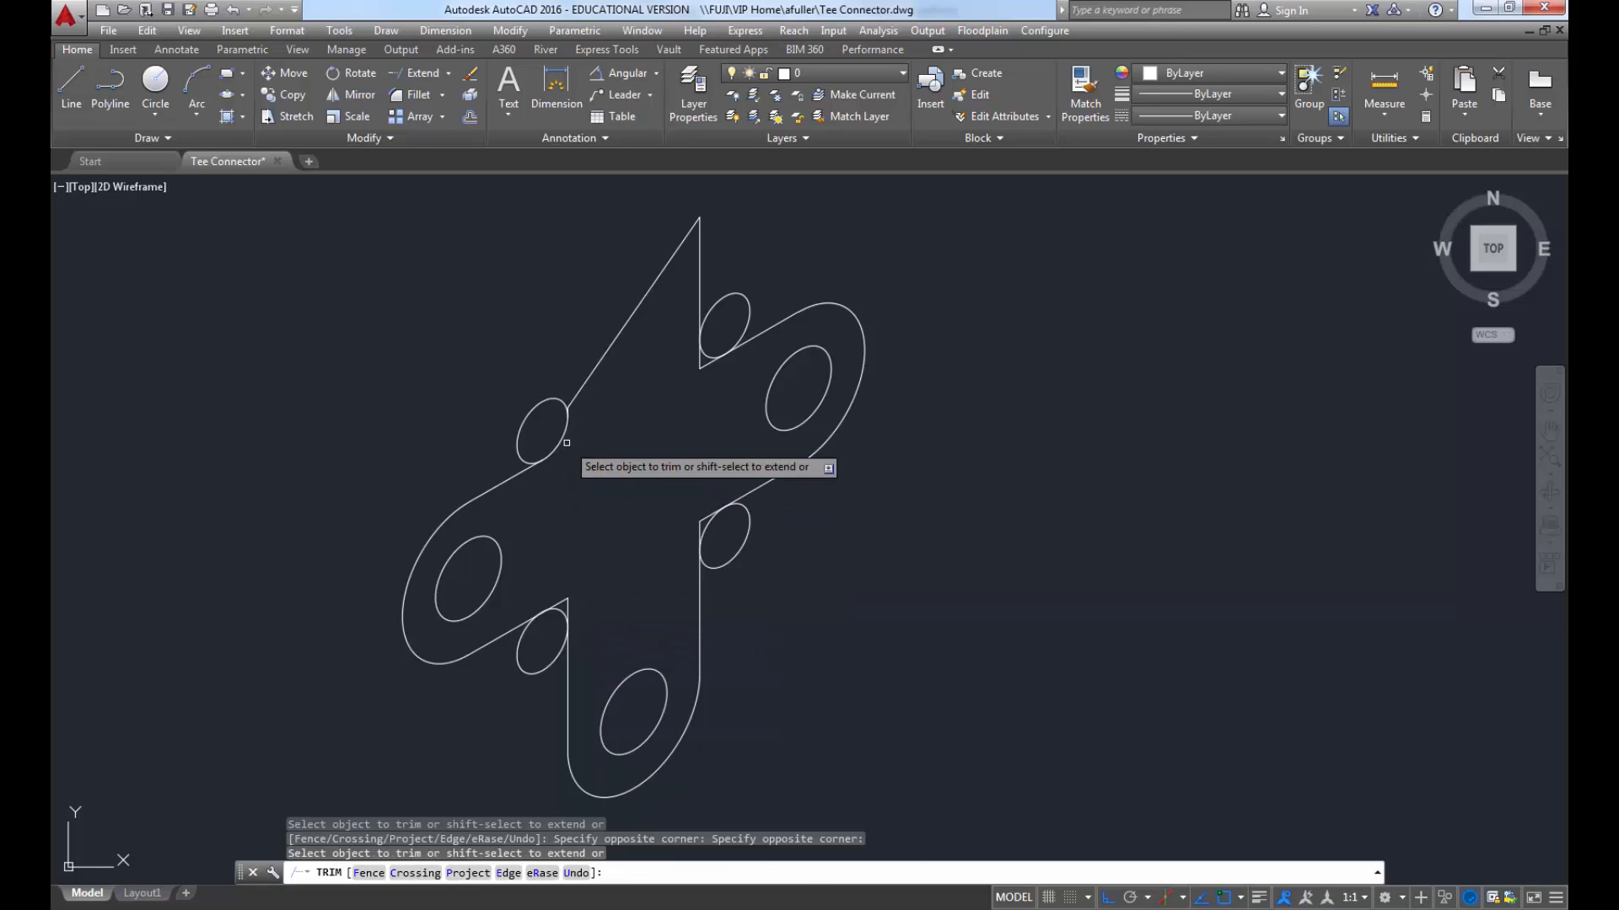
{"action": "left_click", "coordinate": [546, 432]}
{"action": "left_click", "coordinate": [511, 404]}
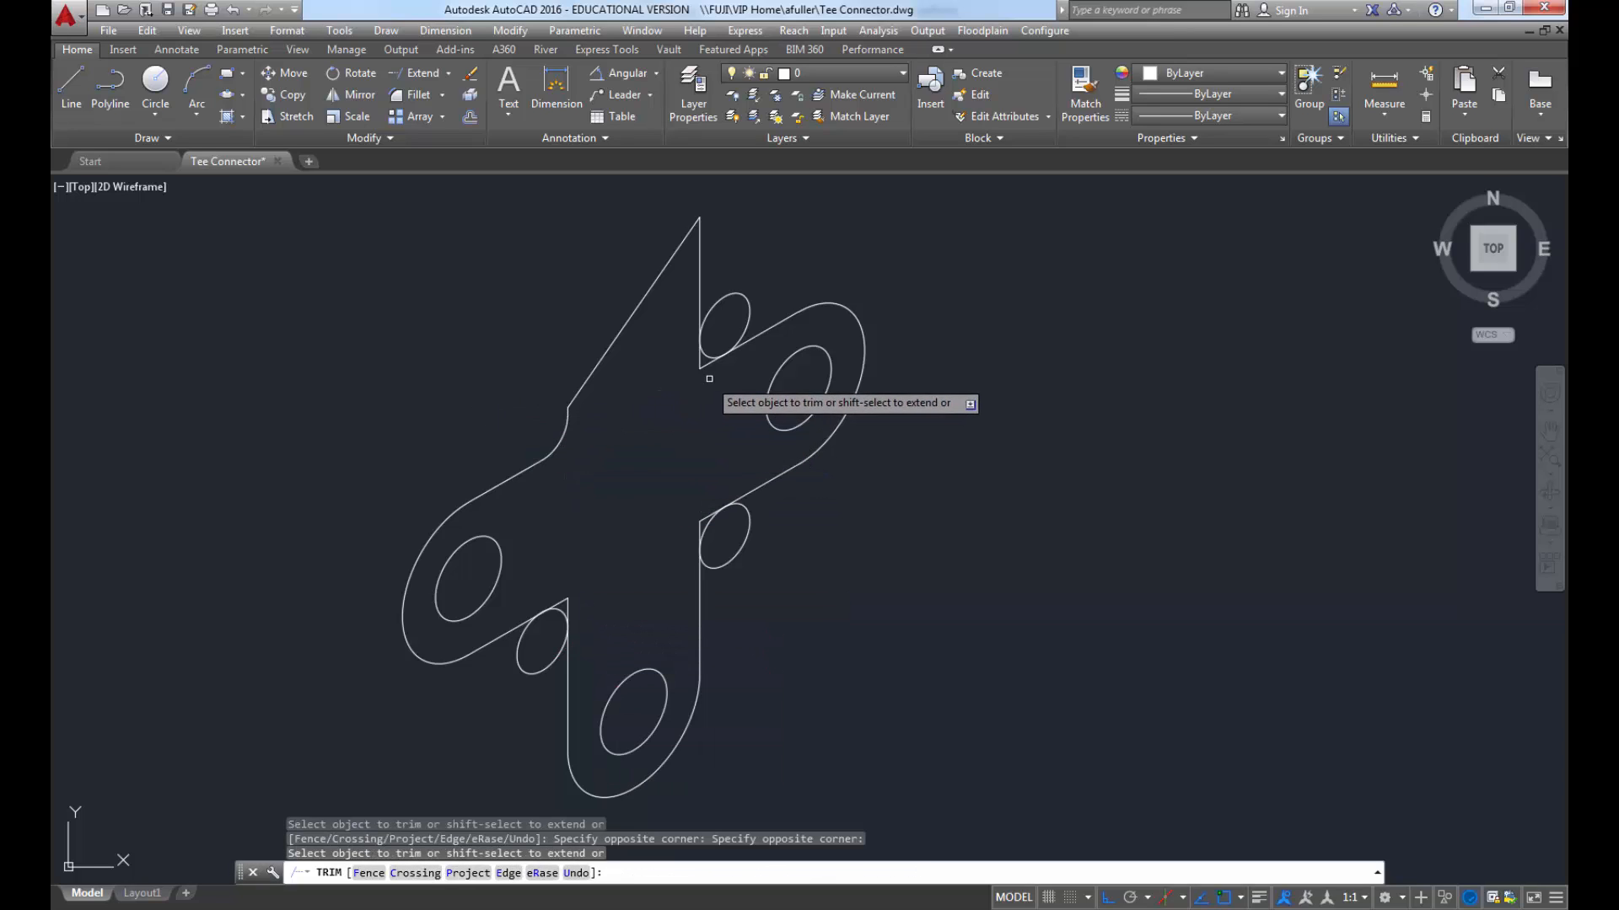
Step: Trim the sharp corners and excess isocircle portions at the upper-right and lower-right inside corners into fillets
{"action": "left_click", "coordinate": [683, 361]}
{"action": "left_click", "coordinate": [712, 337]}
{"action": "left_click", "coordinate": [725, 308]}
{"action": "left_click", "coordinate": [722, 289]}
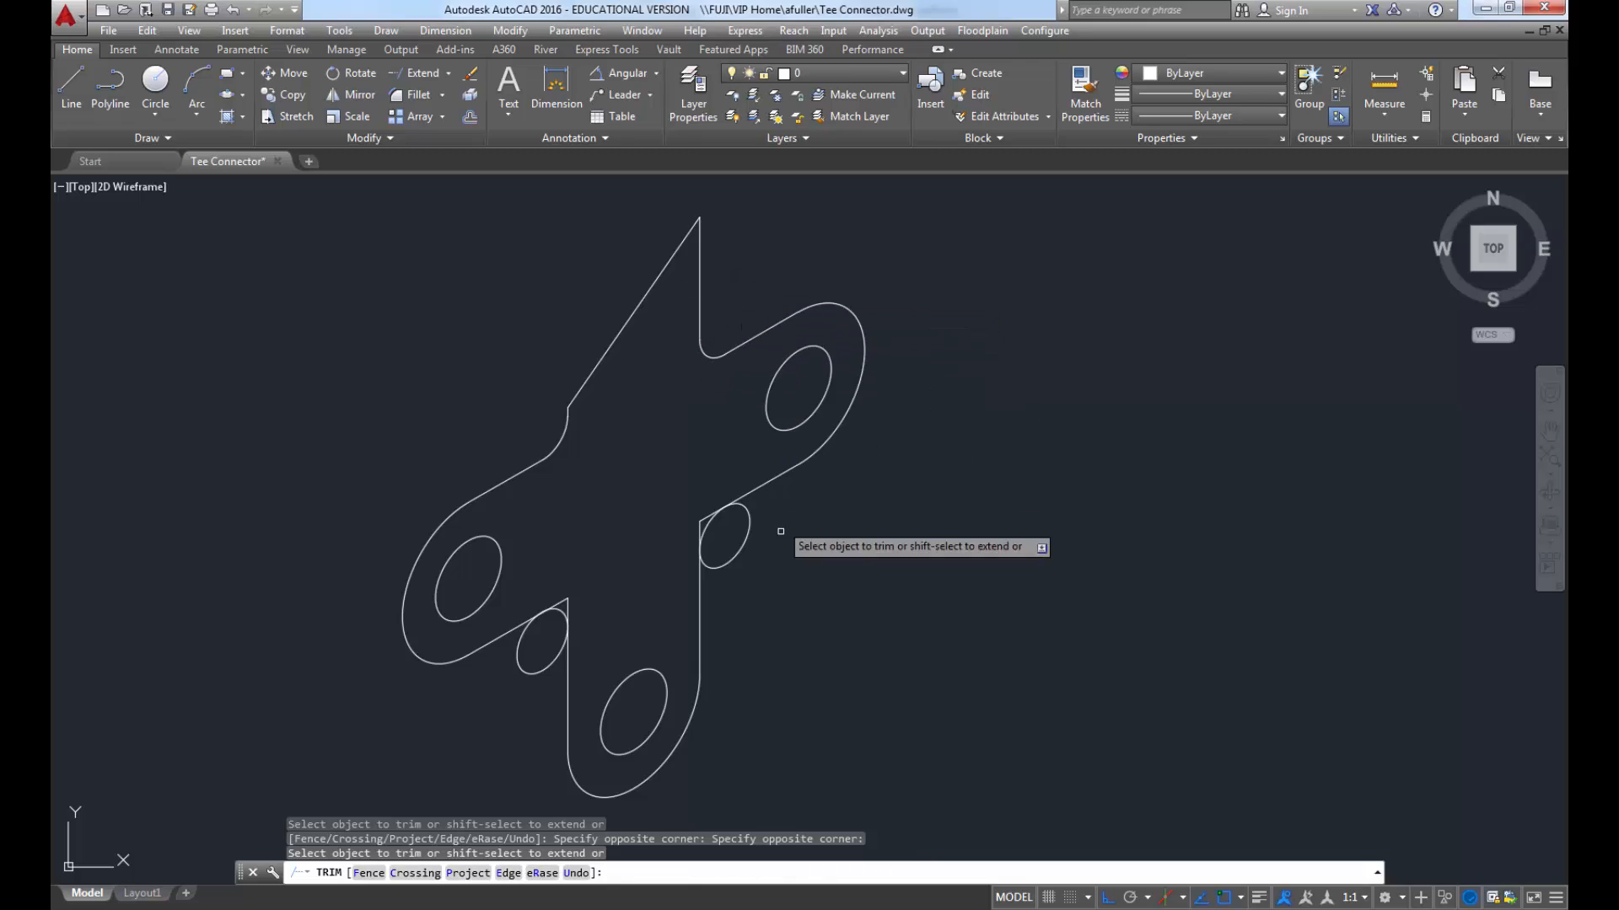
{"action": "left_click", "coordinate": [772, 580]}
{"action": "left_click", "coordinate": [712, 499]}
{"action": "left_click", "coordinate": [709, 493]}
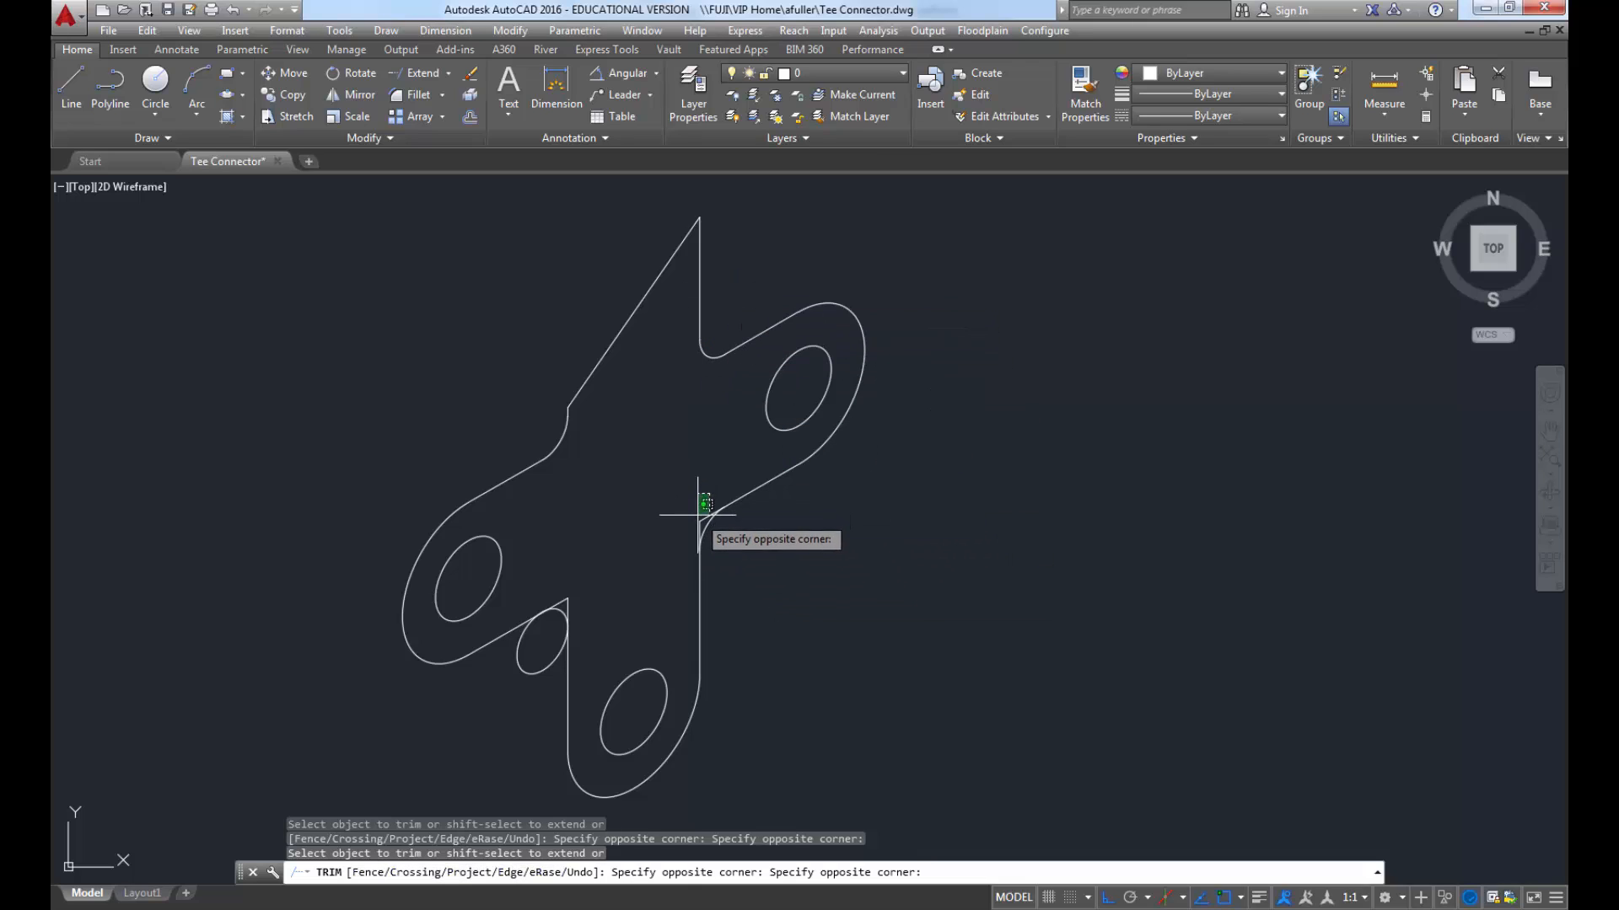
{"action": "left_click", "coordinate": [698, 516]}
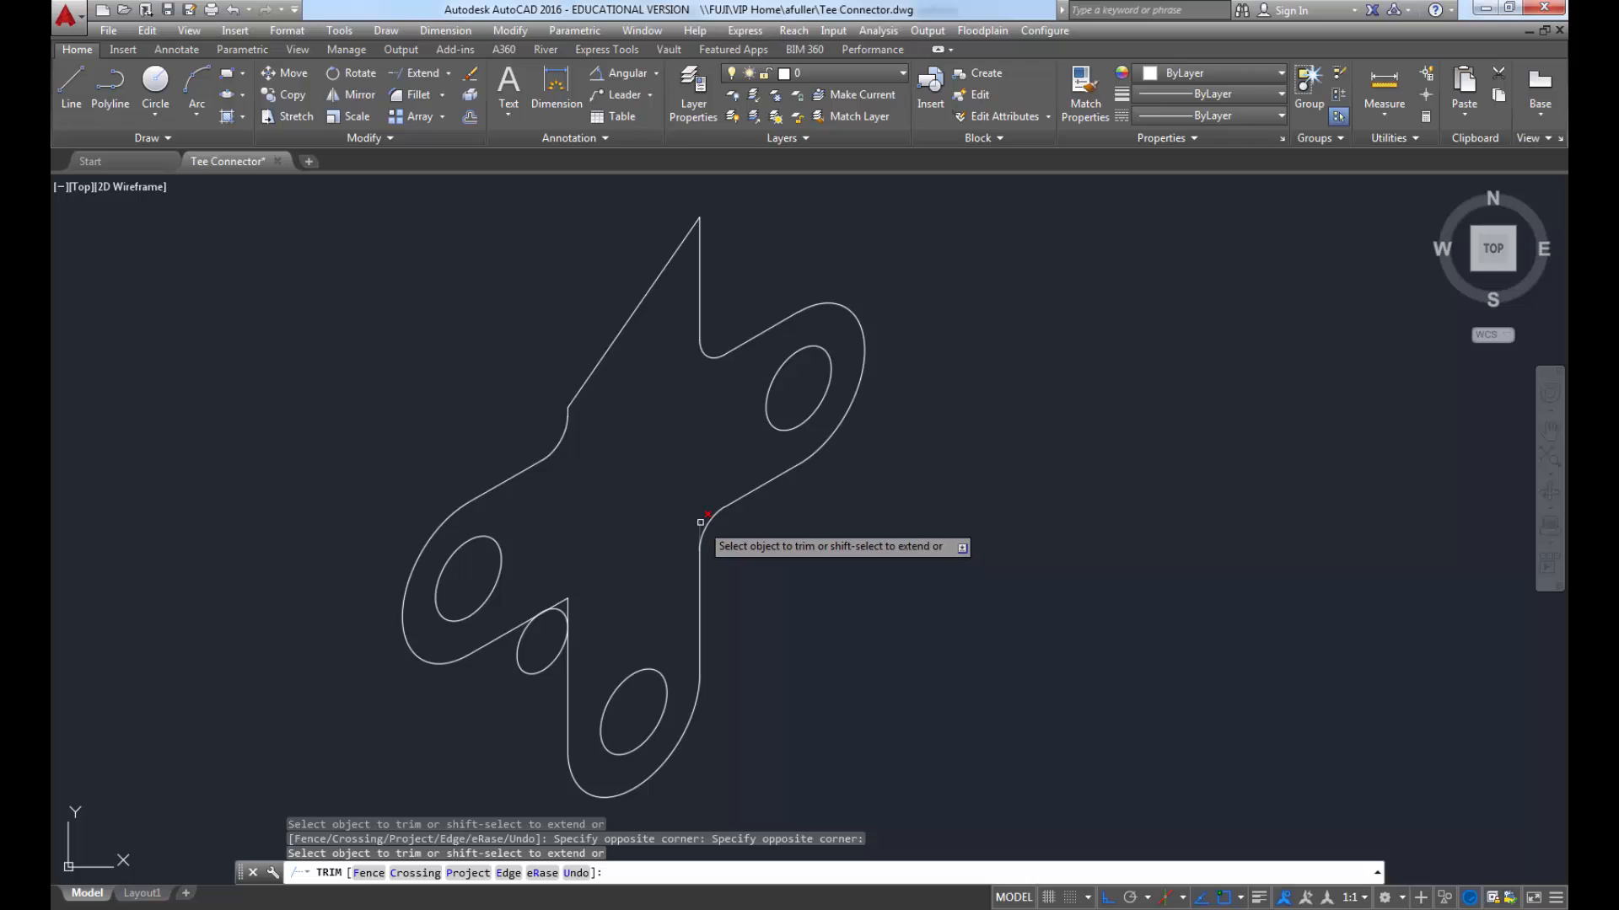
Step: Trim the sharp corner and excess isocircle at the lower-left inside corner into a fillet and finish trimming
{"action": "left_click", "coordinate": [565, 596]}
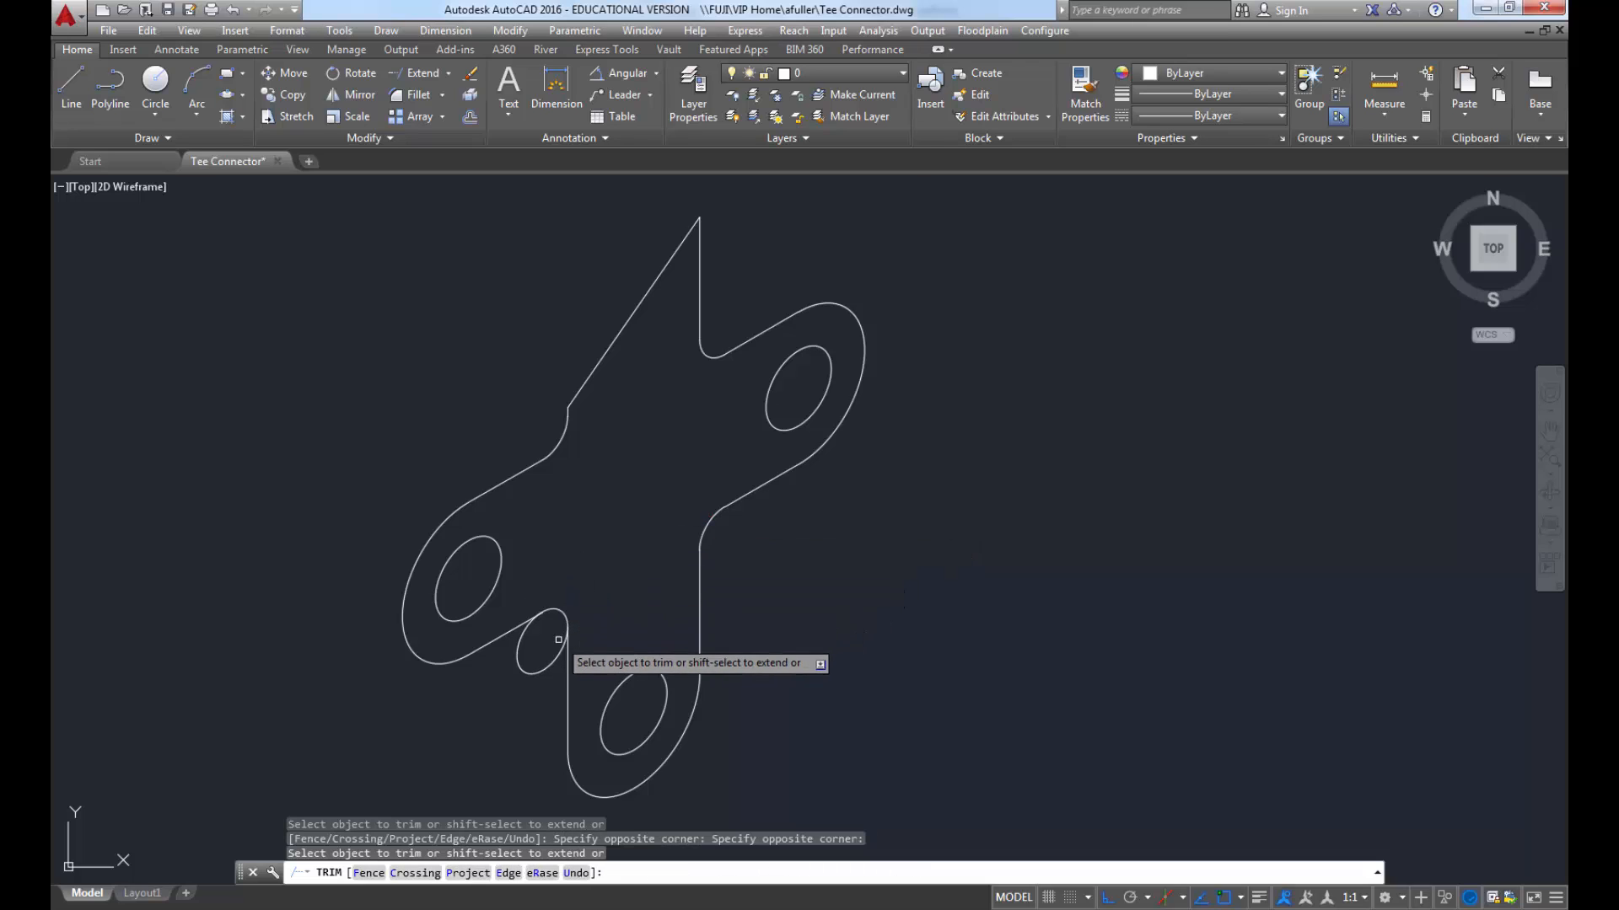
{"action": "left_click", "coordinate": [531, 687]}
{"action": "key", "text": "Return"}
{"action": "middle_click_drag", "start_coordinate": [668, 651], "coordinate": [649, 651]}
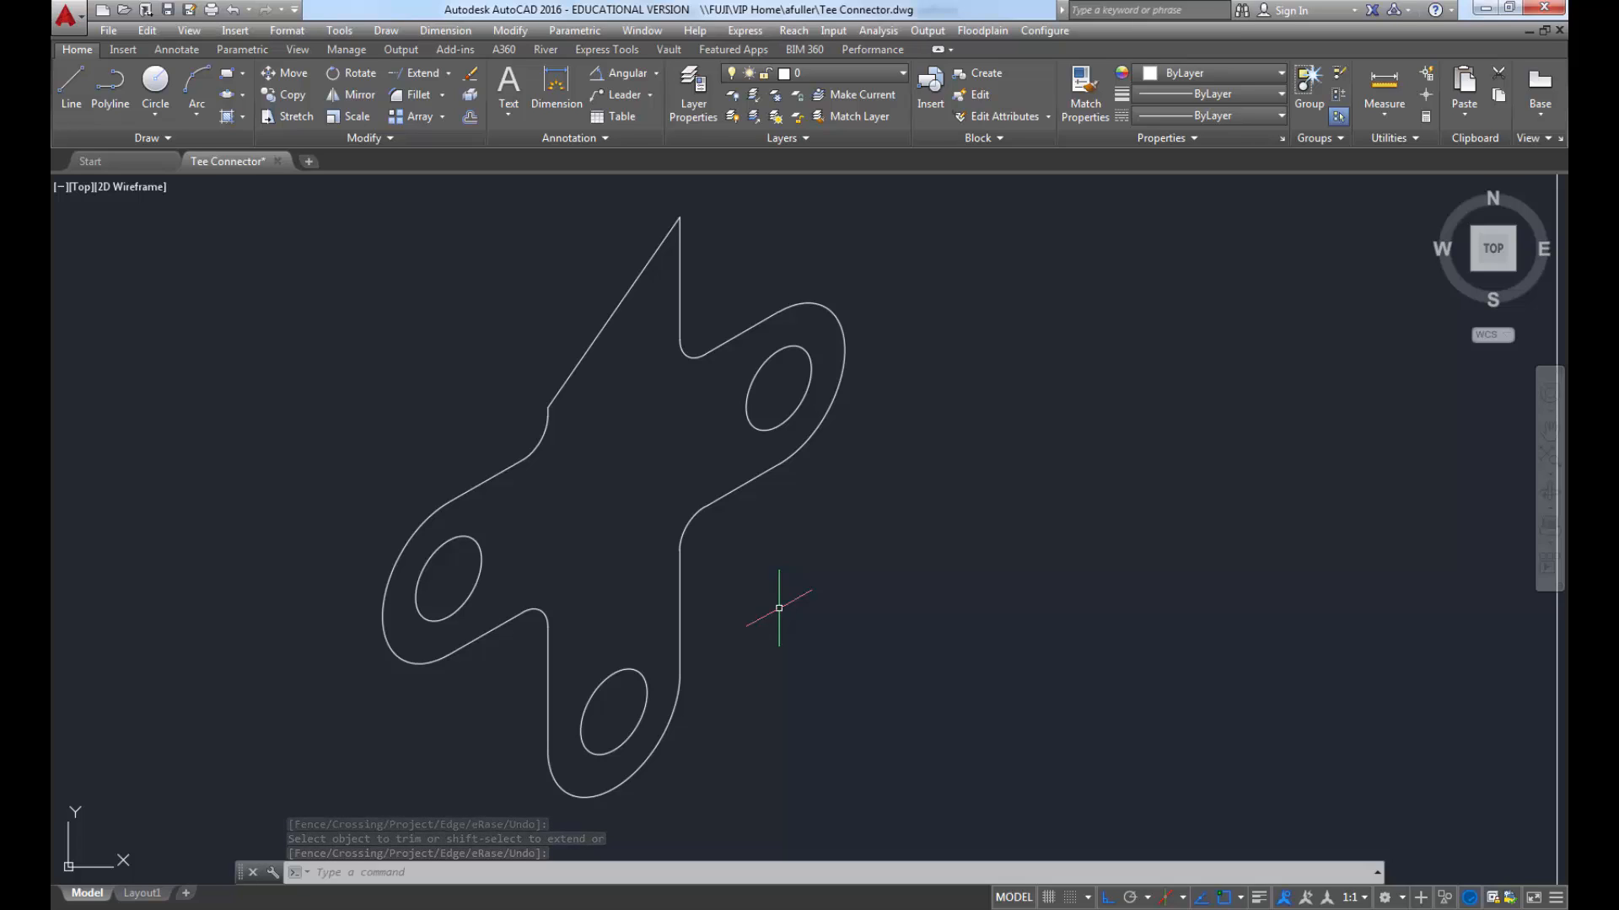
Step: Switch to the instruction slides, examine Steps 7 and 8 with their figures, and return to the AutoCAD drawing
{"action": "key", "text": "alt+Tab"}
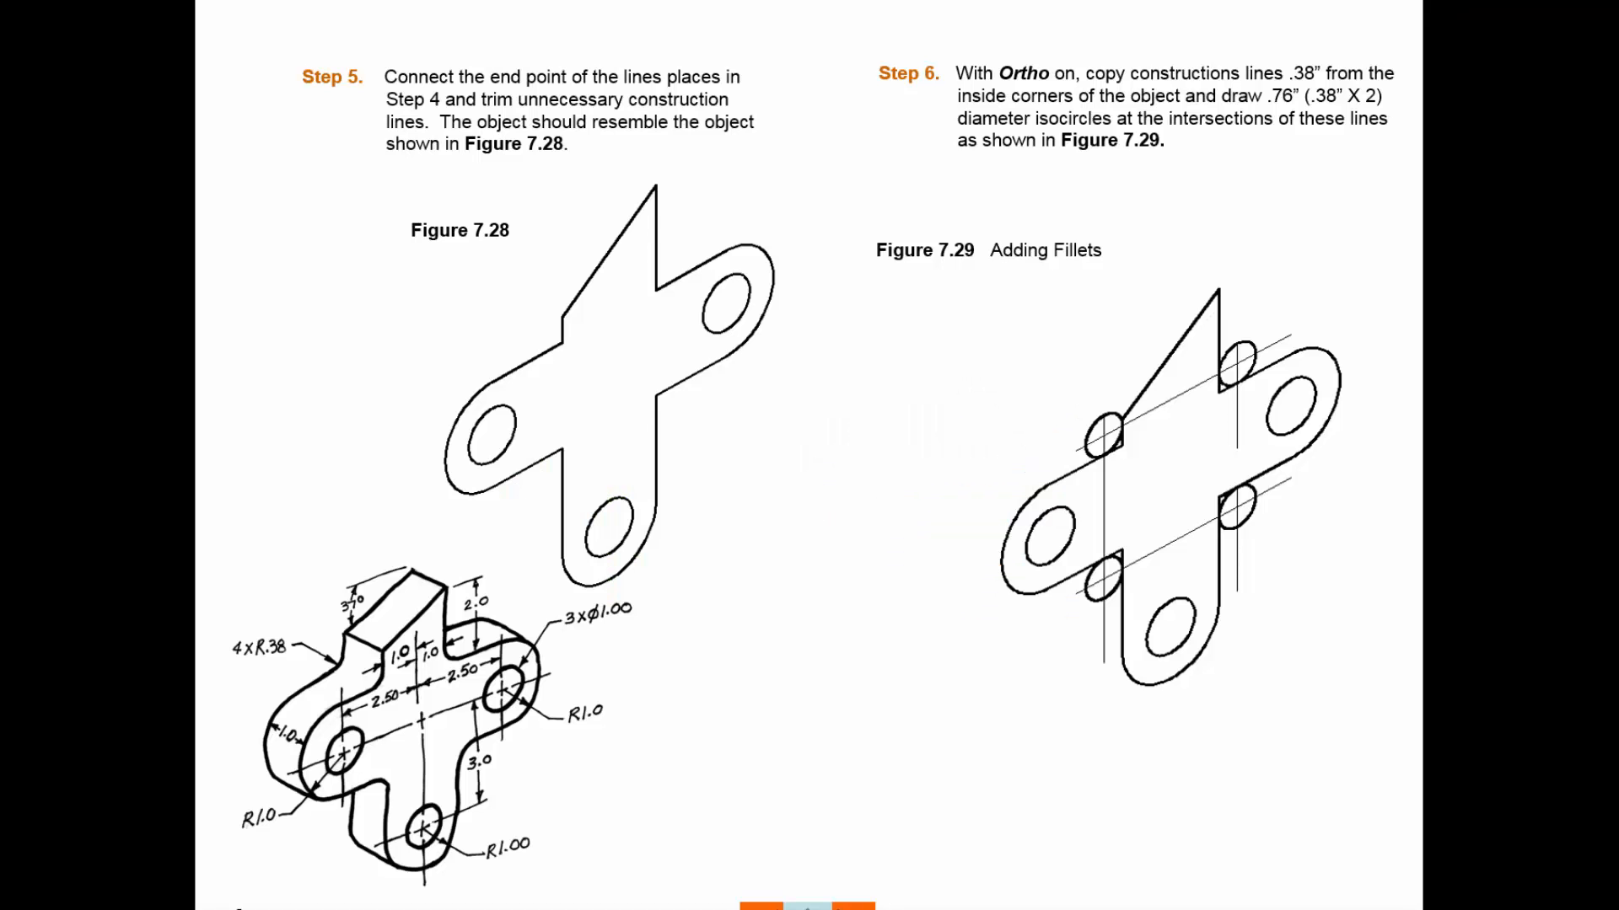
{"action": "key", "text": "Right"}
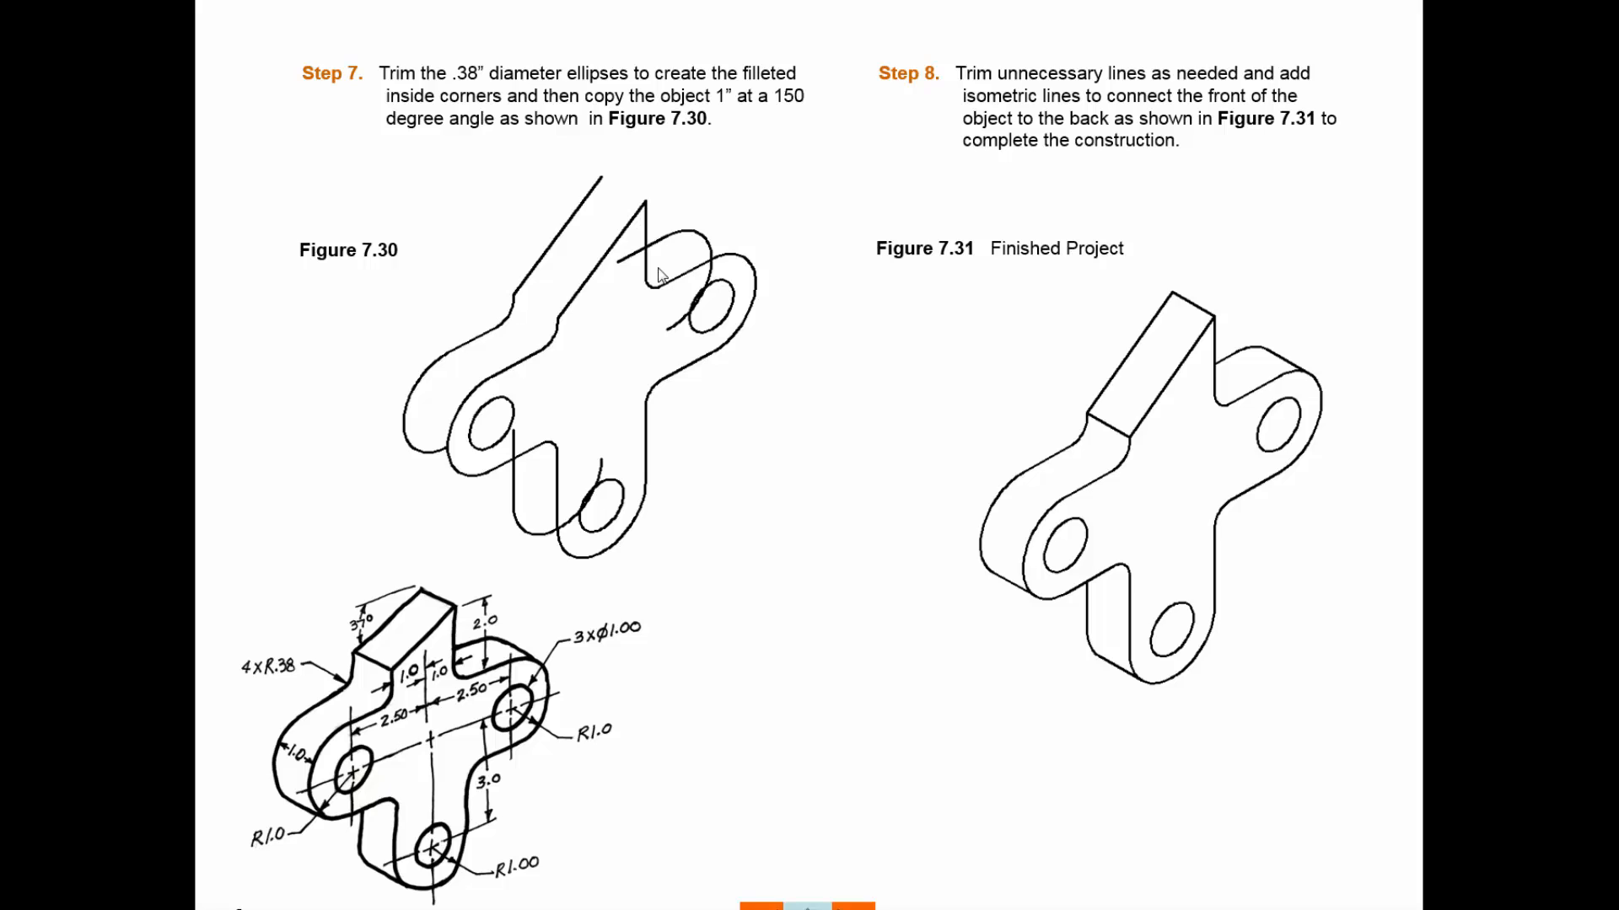
{"action": "key", "text": "alt+Tab"}
{"action": "key", "text": "alt+Tab"}
{"action": "key", "text": "alt+Tab"}
{"action": "key", "text": "alt+Tab"}
{"action": "key", "text": "alt+Tab"}
{"action": "key", "text": "alt+Tab"}
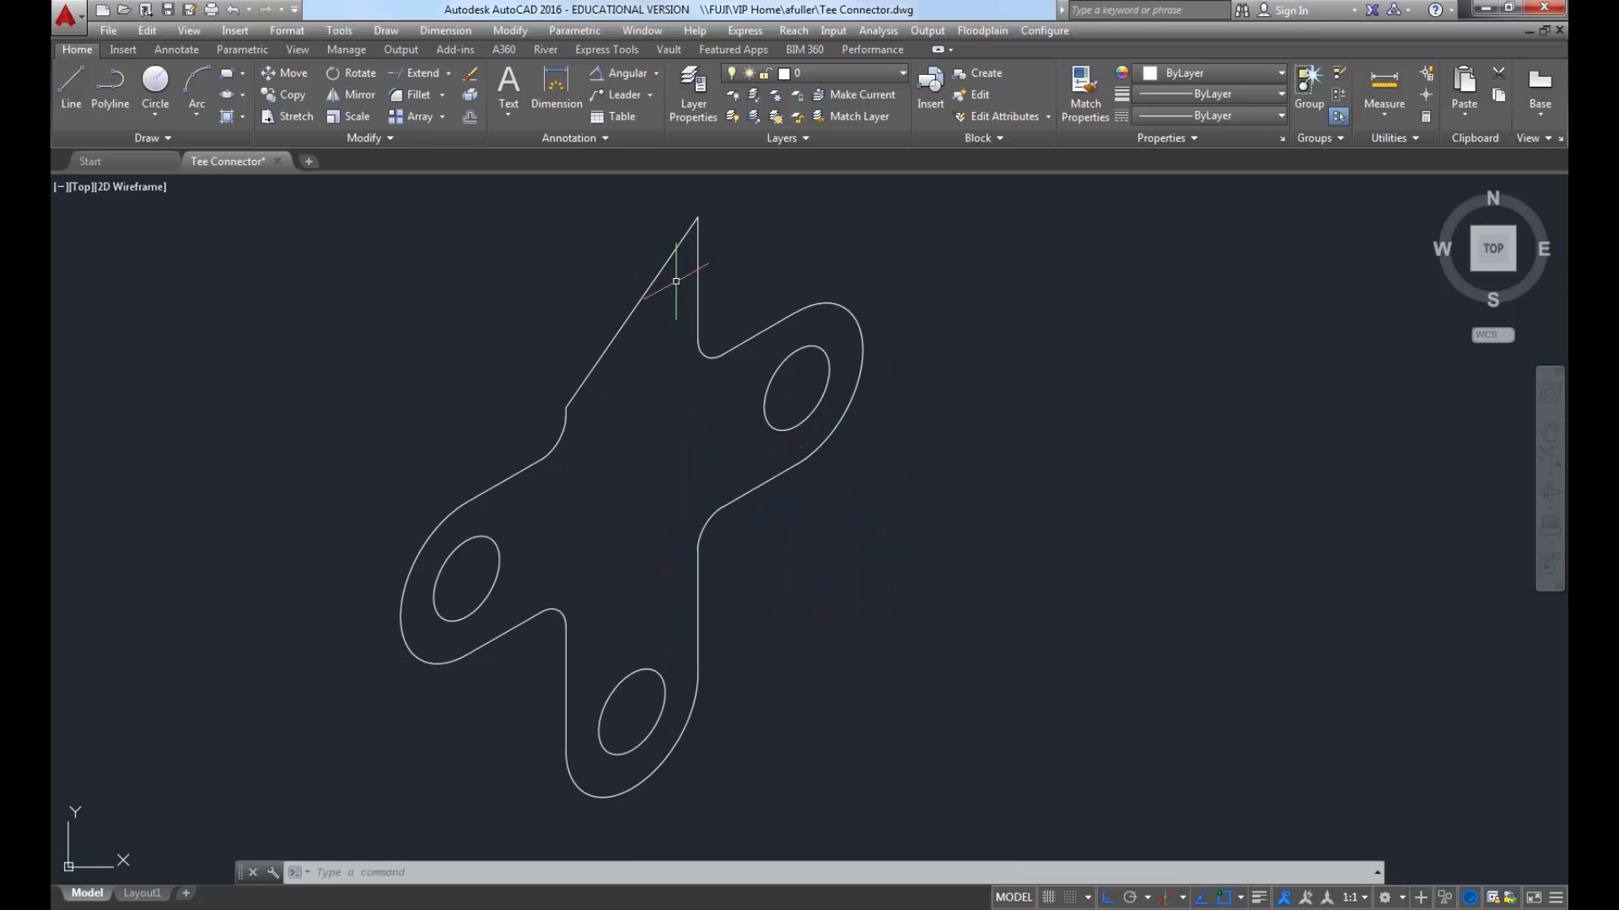
Step: Copy the sloped top edge, upper-left fillet, side arms' upper edges, lower arm's left edge and three end arcs 1 unit at 150° on the left isoplane
{"action": "left_click", "coordinate": [287, 95]}
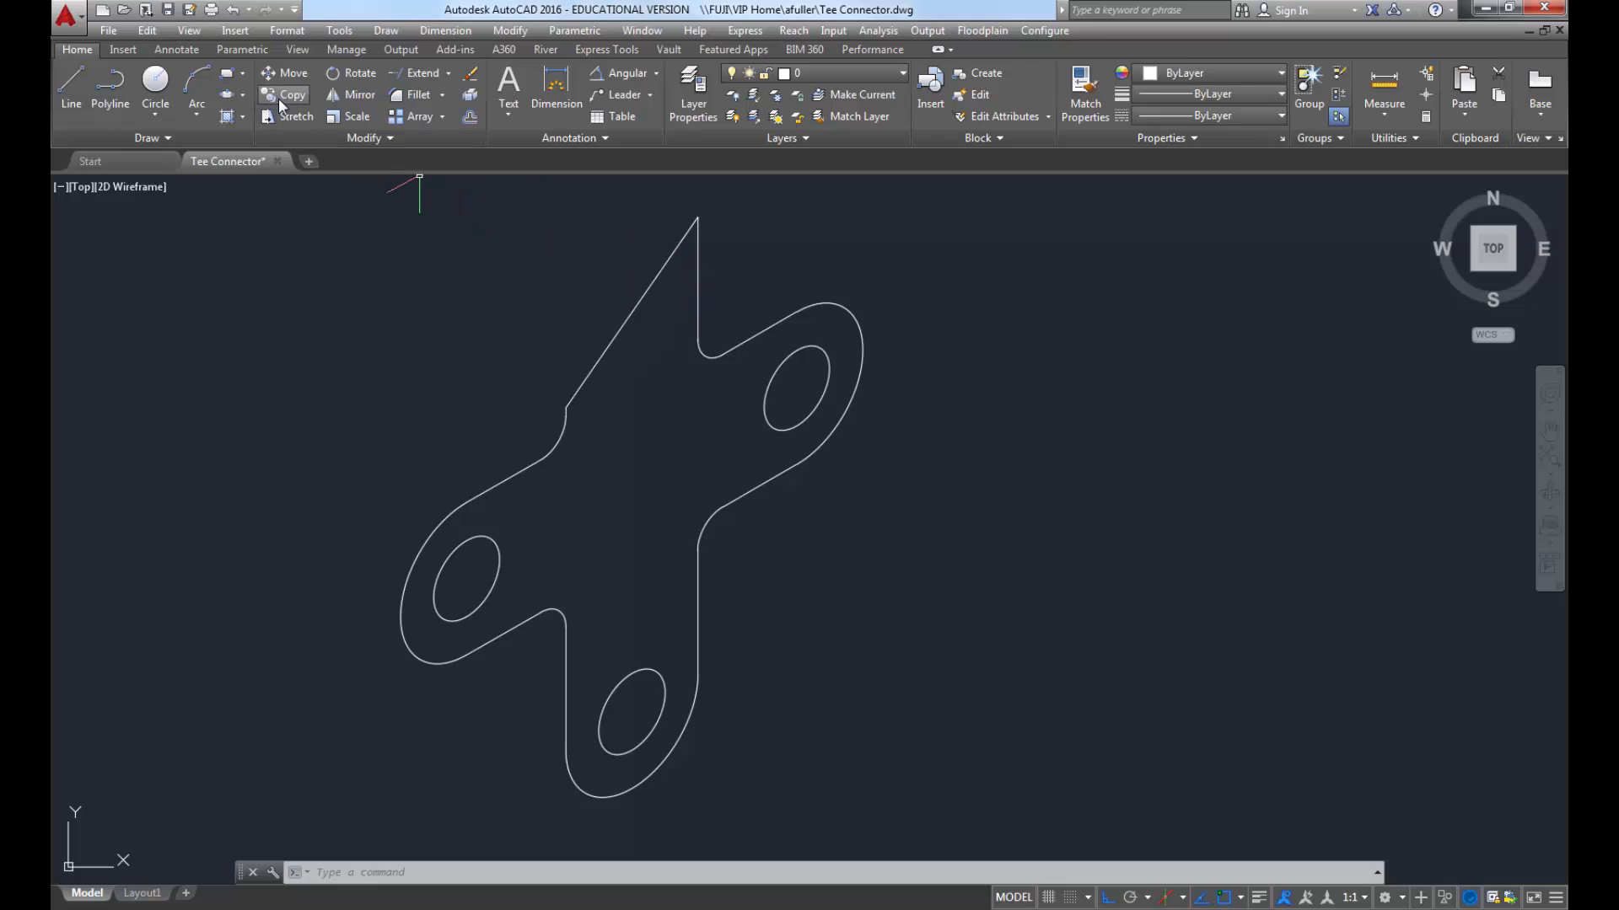
{"action": "left_click", "coordinate": [649, 341]}
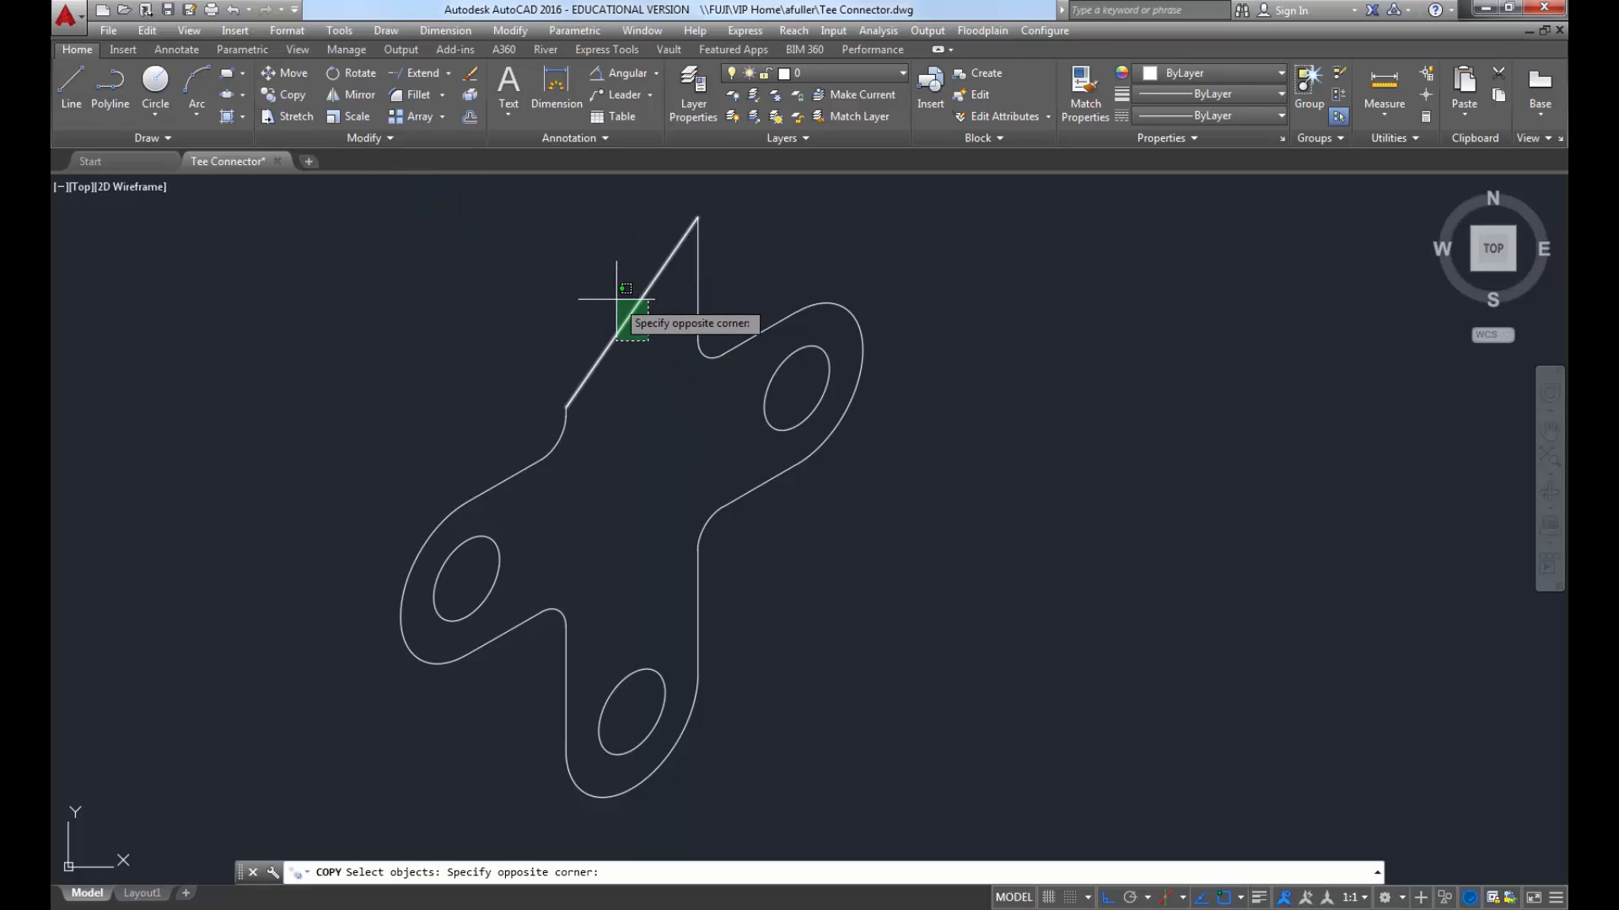
{"action": "left_click", "coordinate": [626, 288]}
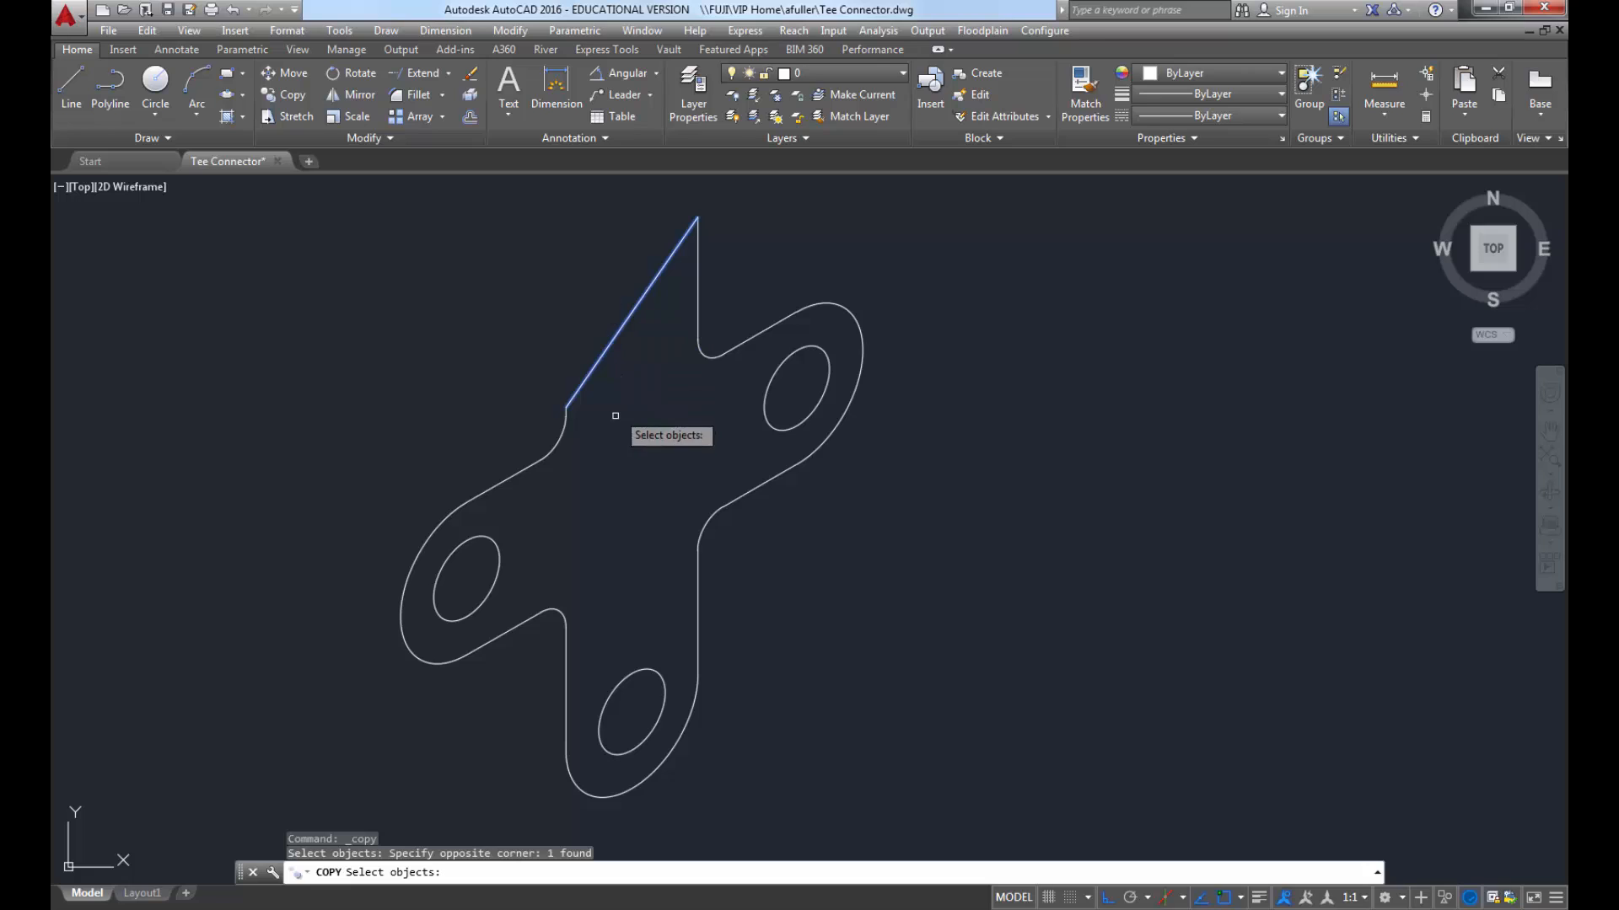
{"action": "left_click", "coordinate": [597, 490]}
{"action": "left_click", "coordinate": [502, 354]}
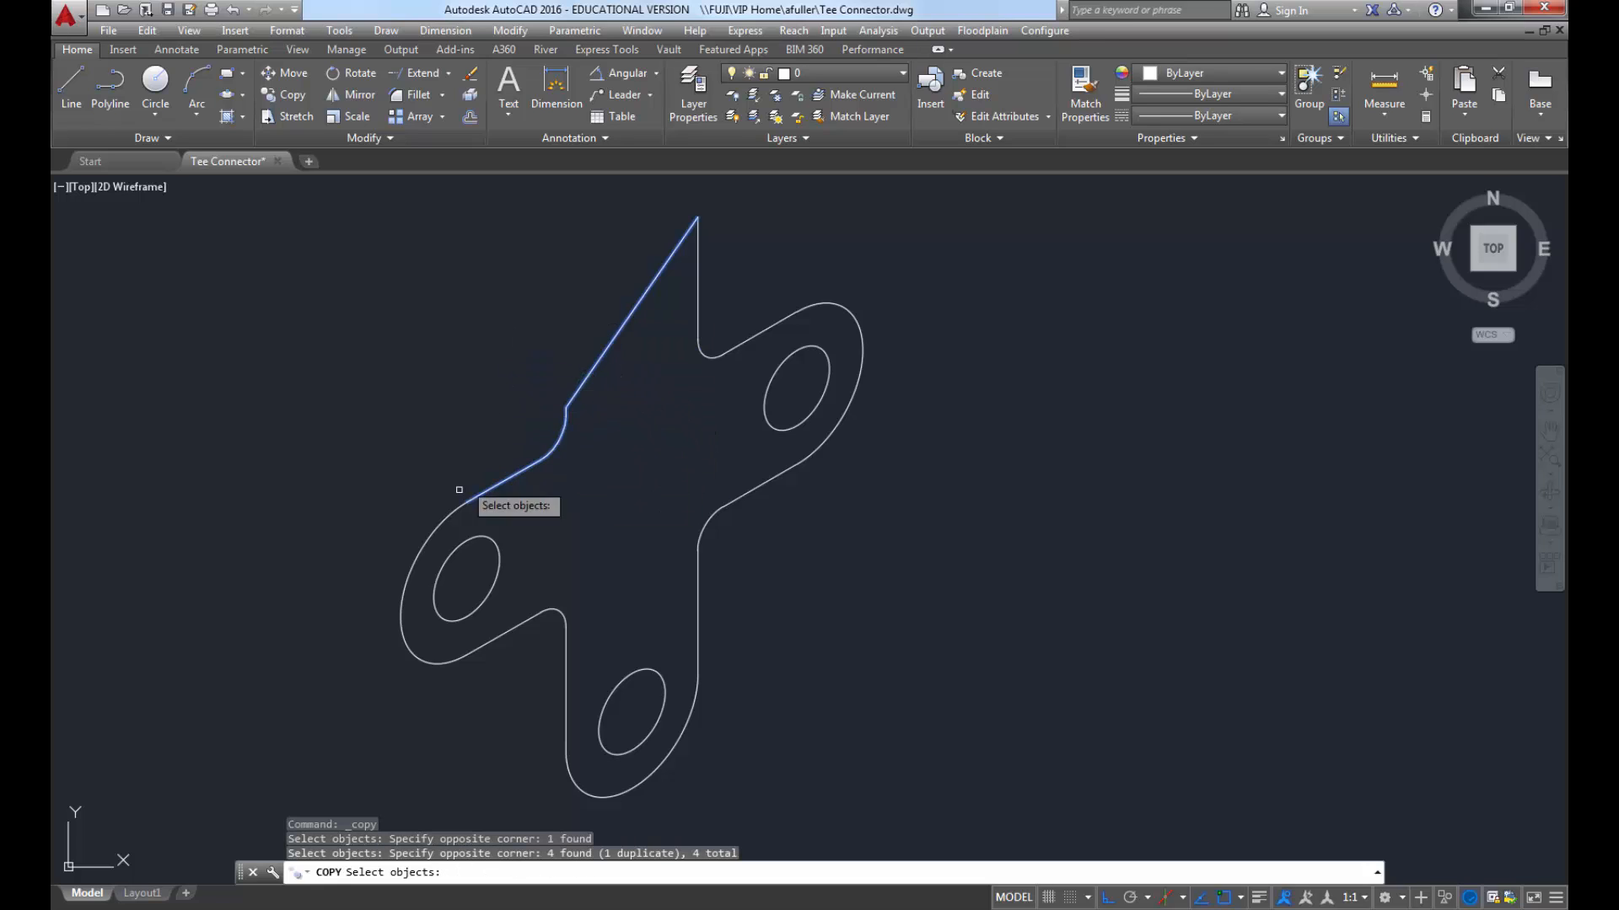
{"action": "left_click", "coordinate": [451, 529]}
{"action": "left_click", "coordinate": [423, 506]}
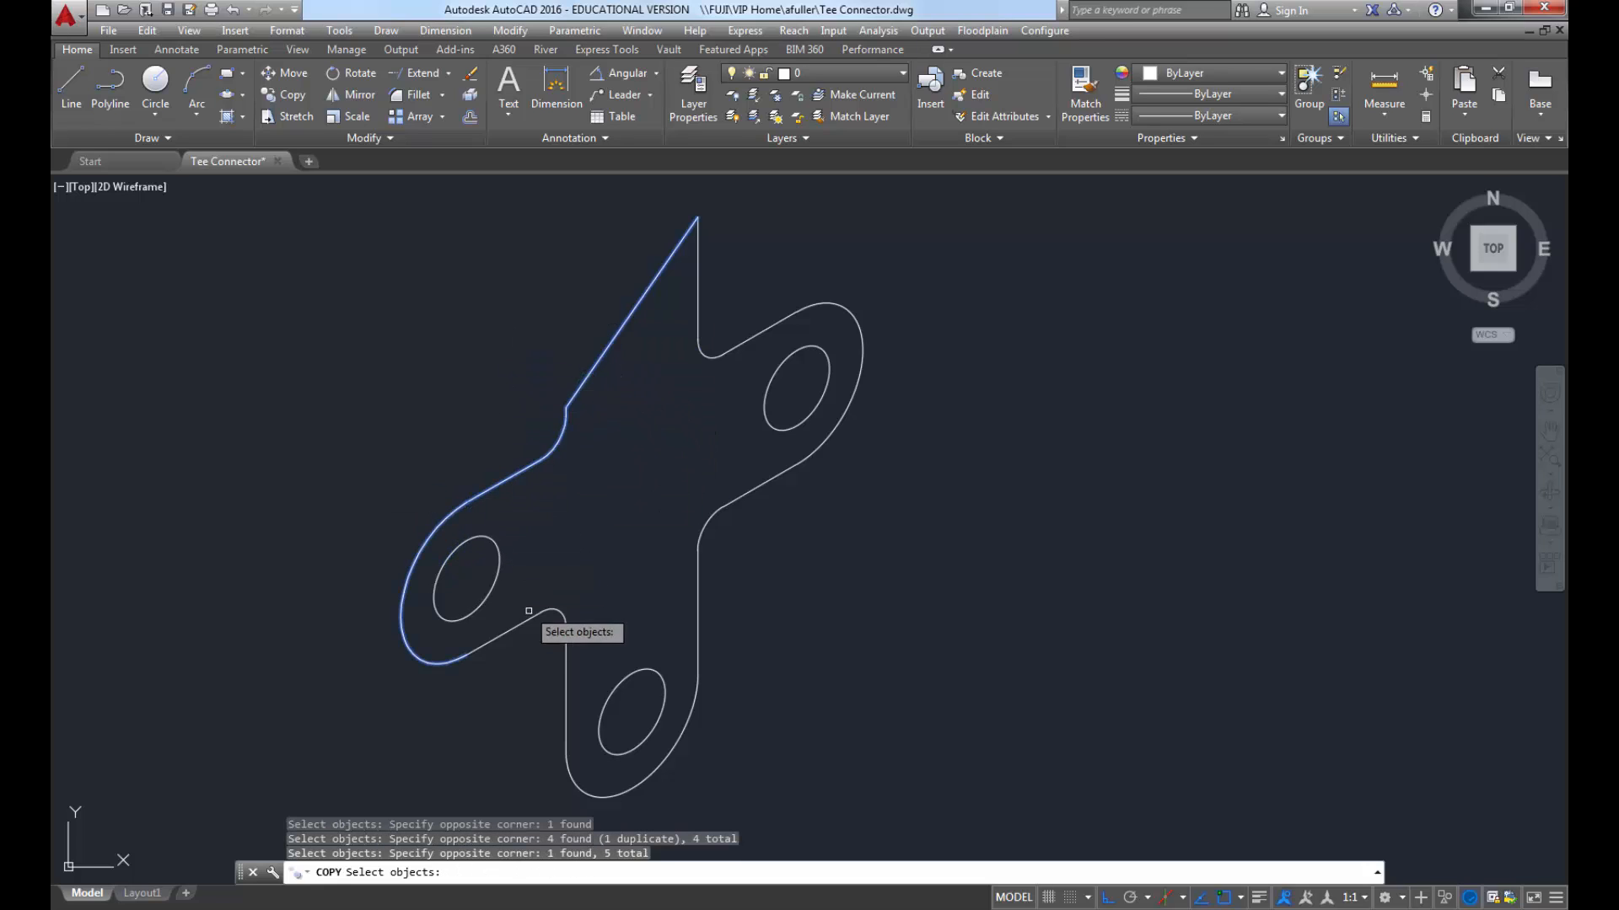
{"action": "middle_click_drag", "start_coordinate": [561, 693], "coordinate": [553, 639]}
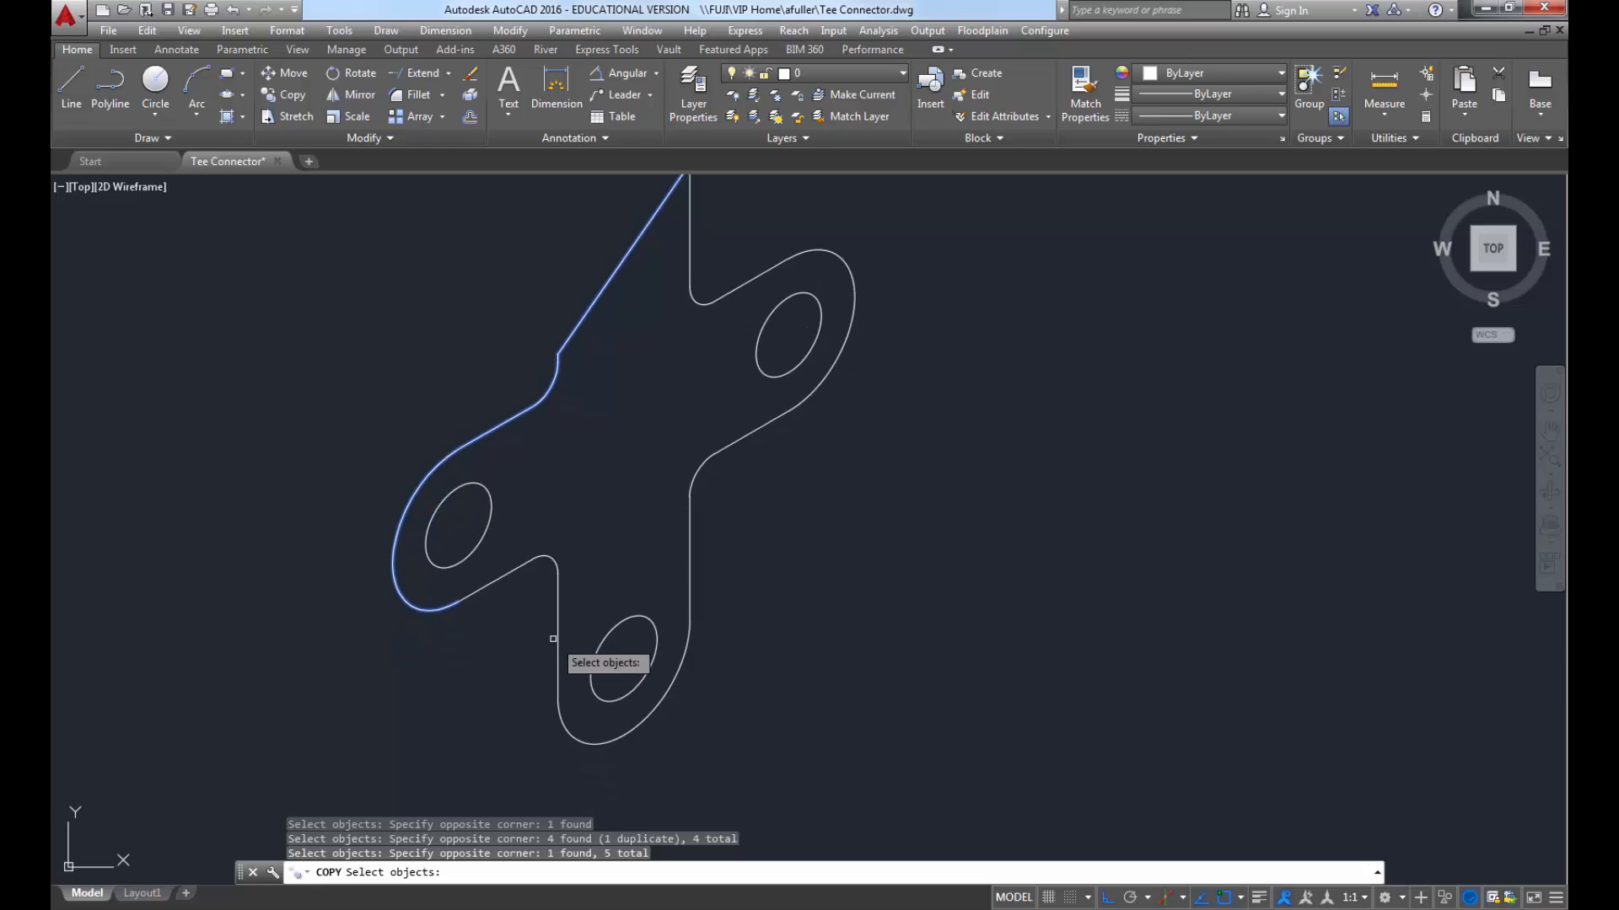
{"action": "left_click", "coordinate": [603, 759]}
{"action": "left_click", "coordinate": [578, 729]}
{"action": "left_click", "coordinate": [560, 654]}
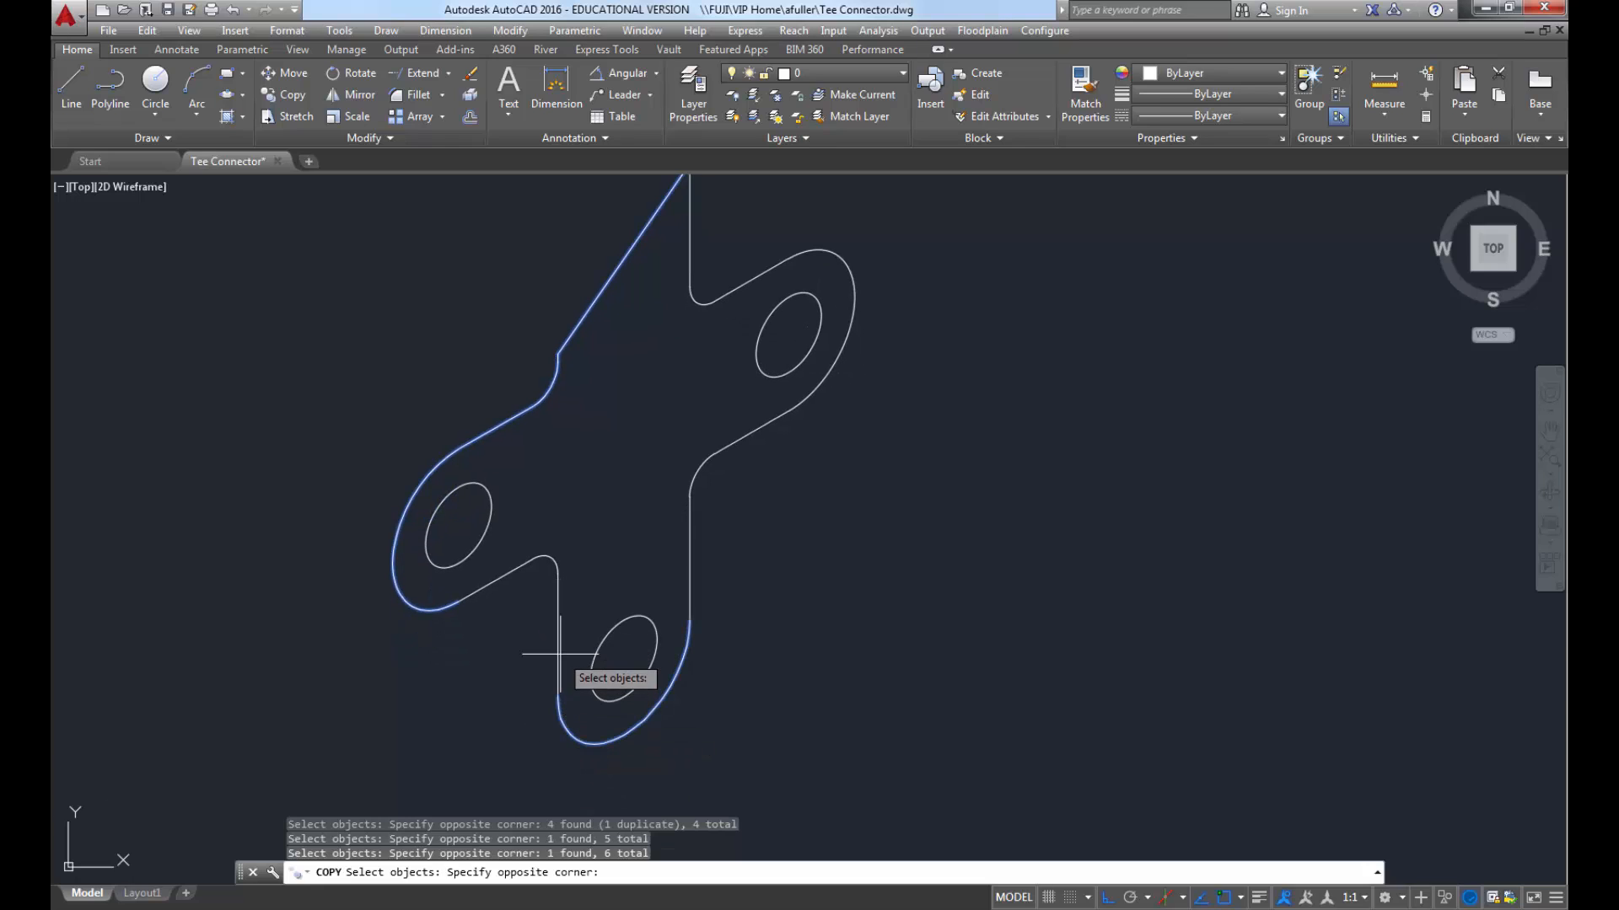
{"action": "left_click", "coordinate": [534, 617]}
{"action": "middle_click_drag", "start_coordinate": [567, 589], "coordinate": [554, 615]}
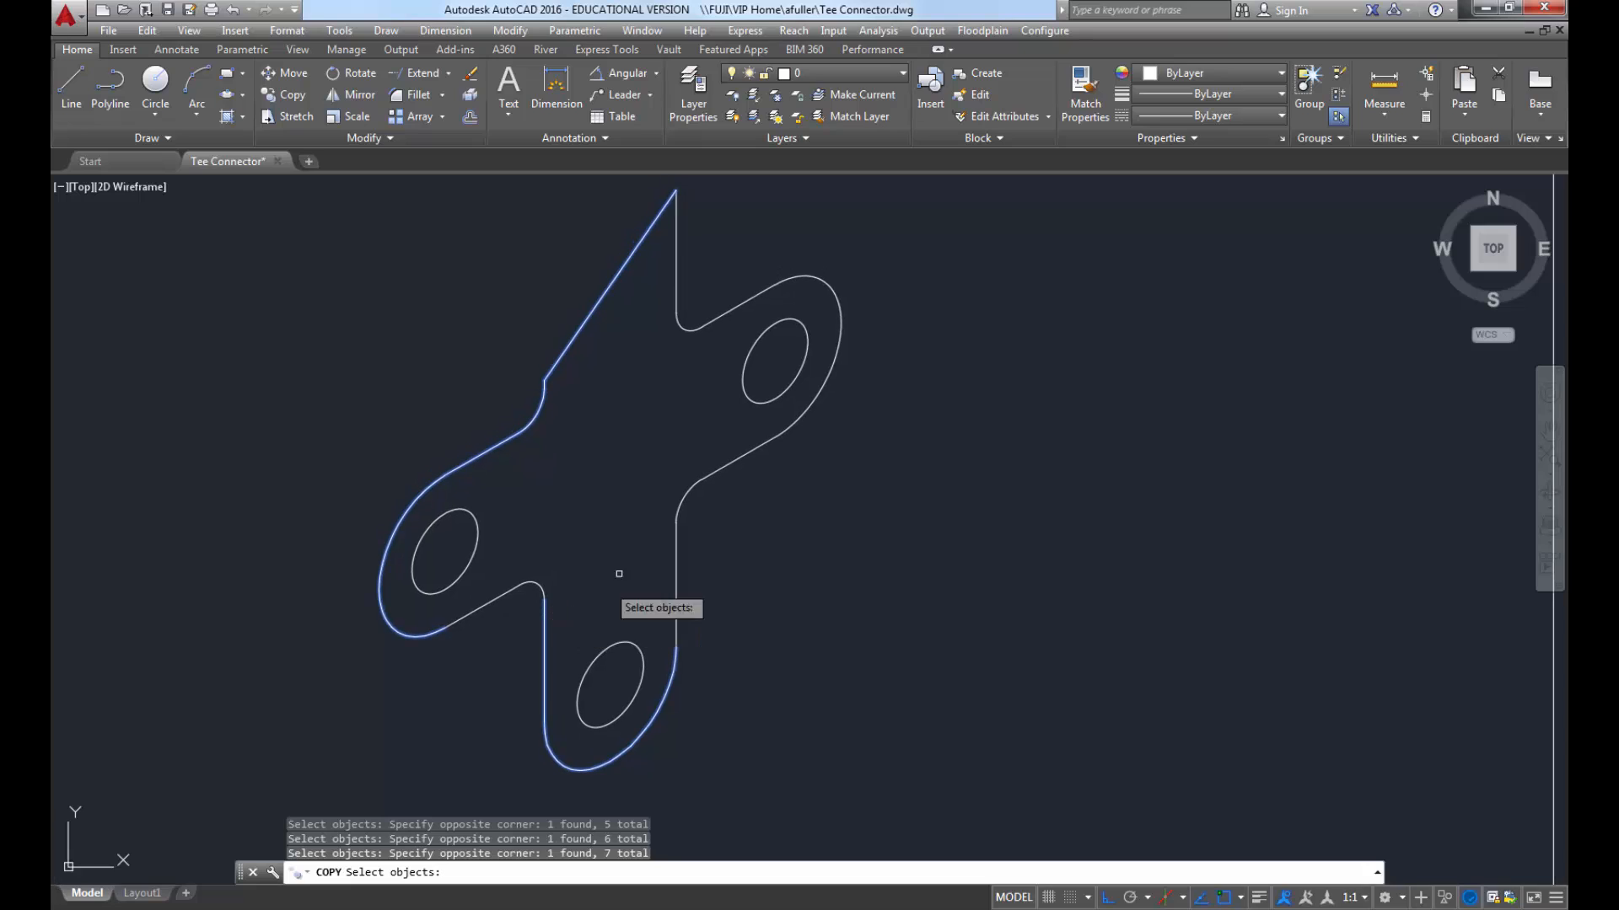
{"action": "left_click", "coordinate": [801, 278]}
{"action": "left_click", "coordinate": [776, 254]}
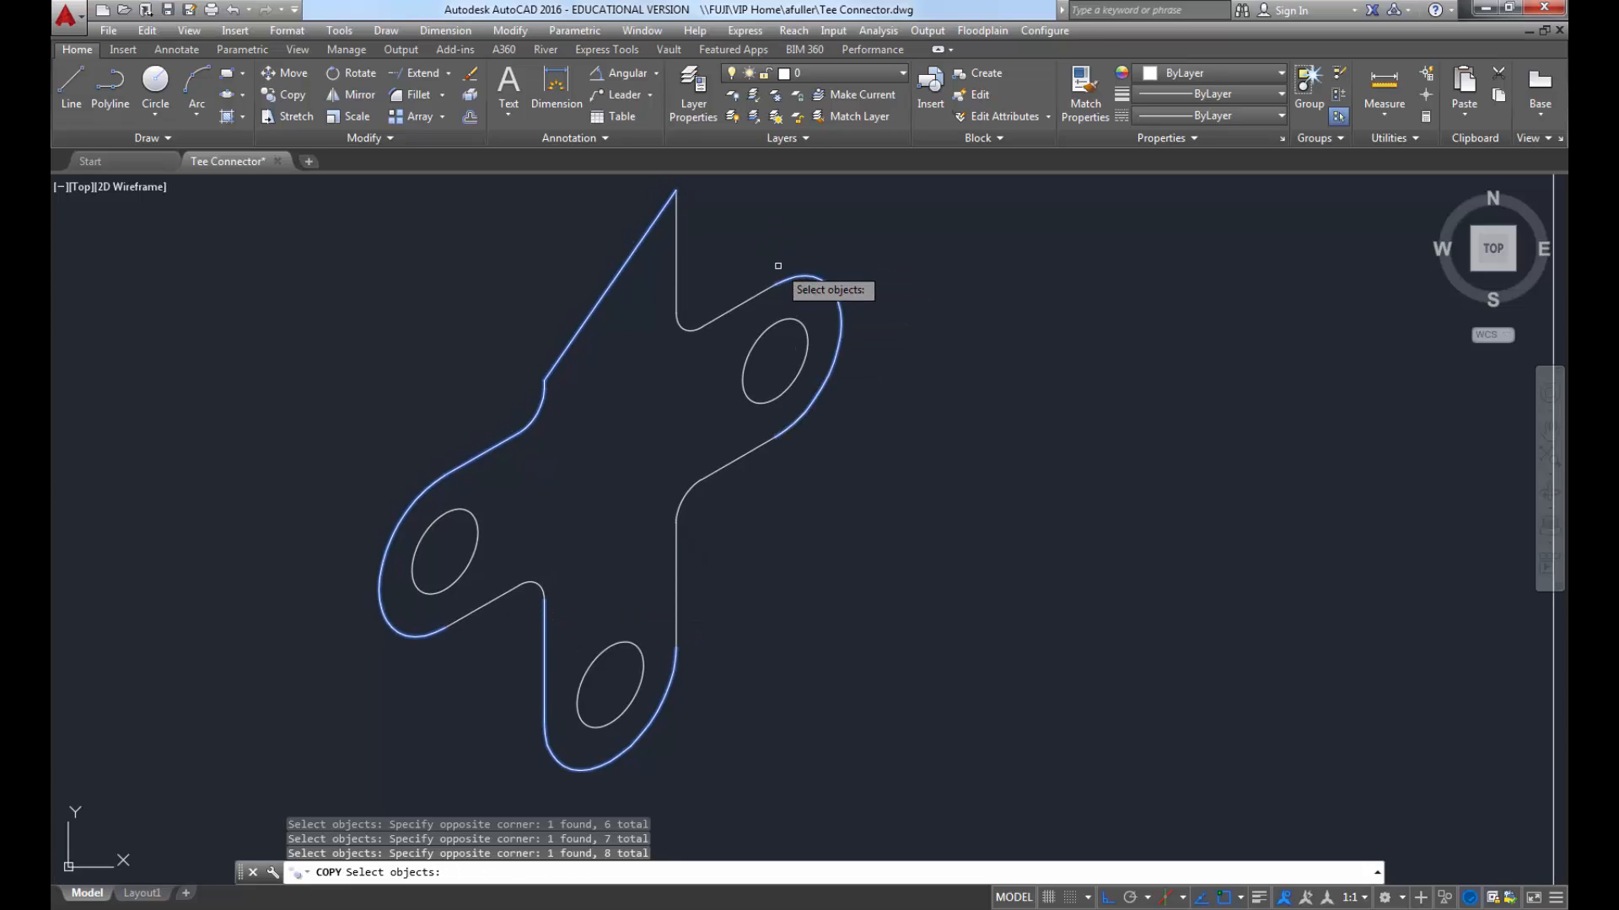
{"action": "left_click", "coordinate": [755, 305]}
{"action": "left_click", "coordinate": [739, 284]}
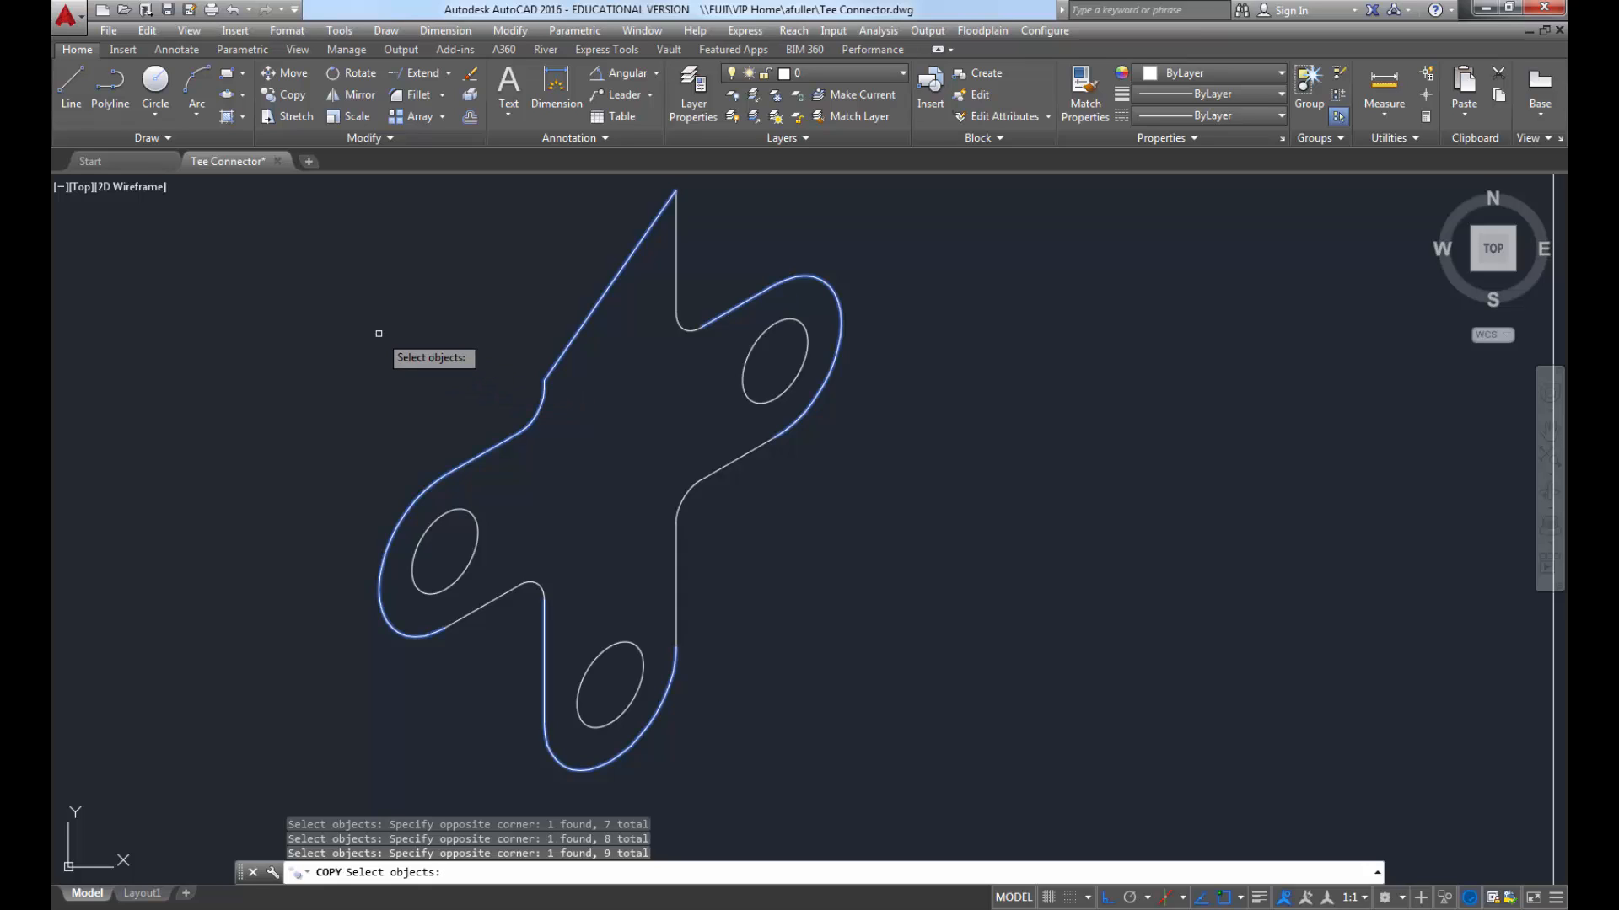
{"action": "key", "text": "Return"}
{"action": "middle_click_drag", "start_coordinate": [428, 365], "coordinate": [468, 425]}
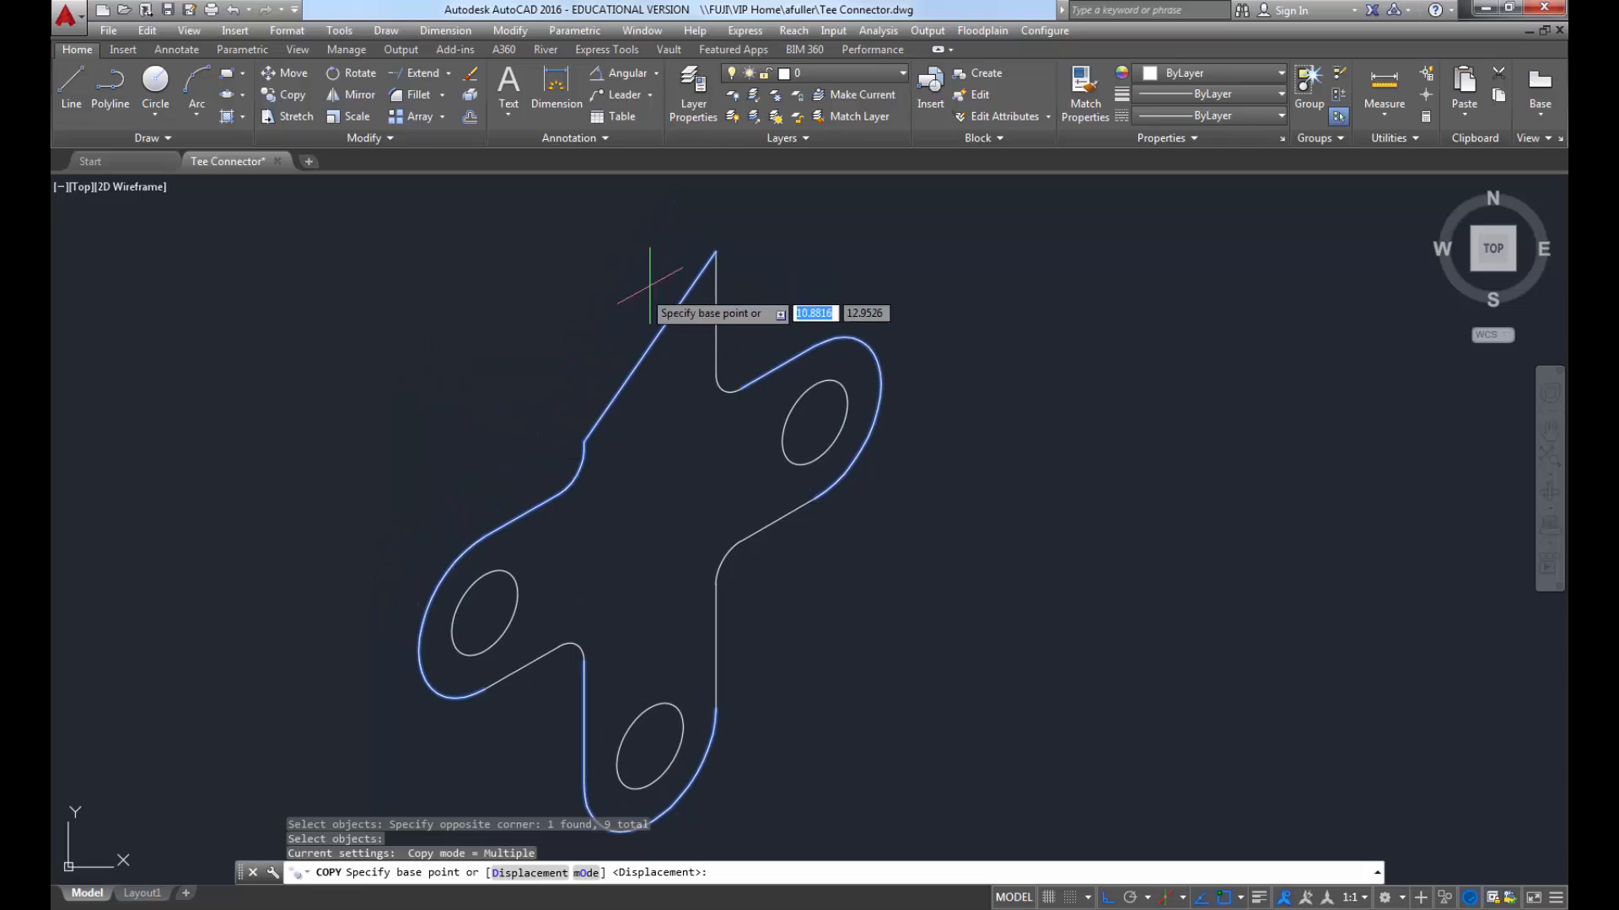
{"action": "left_click", "coordinate": [510, 410]}
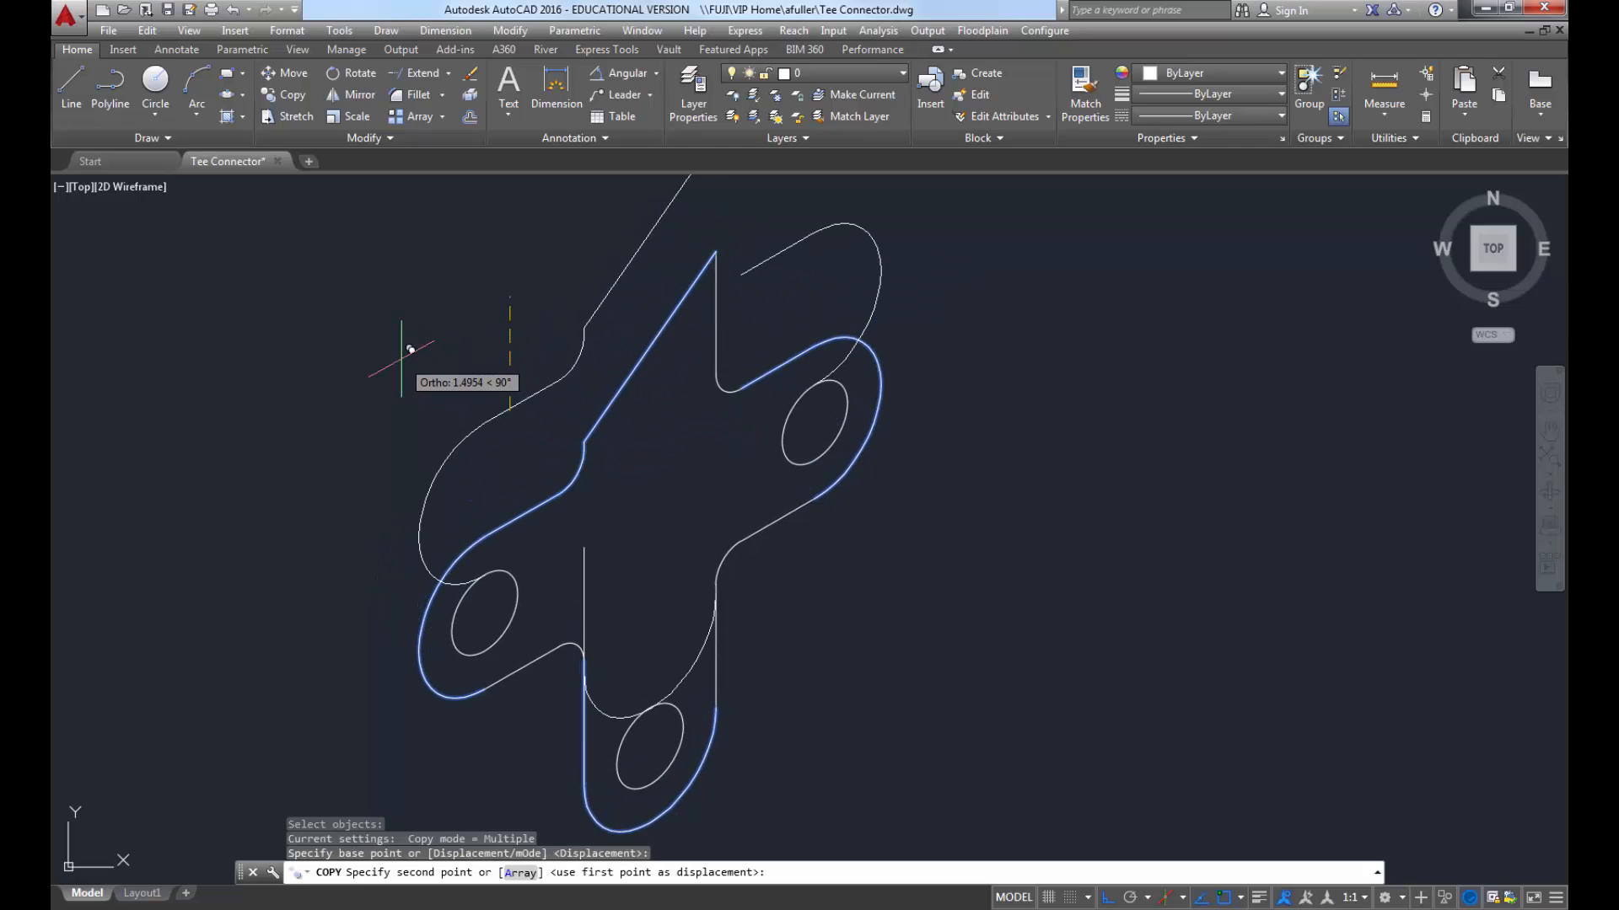
{"action": "key", "text": "F5"}
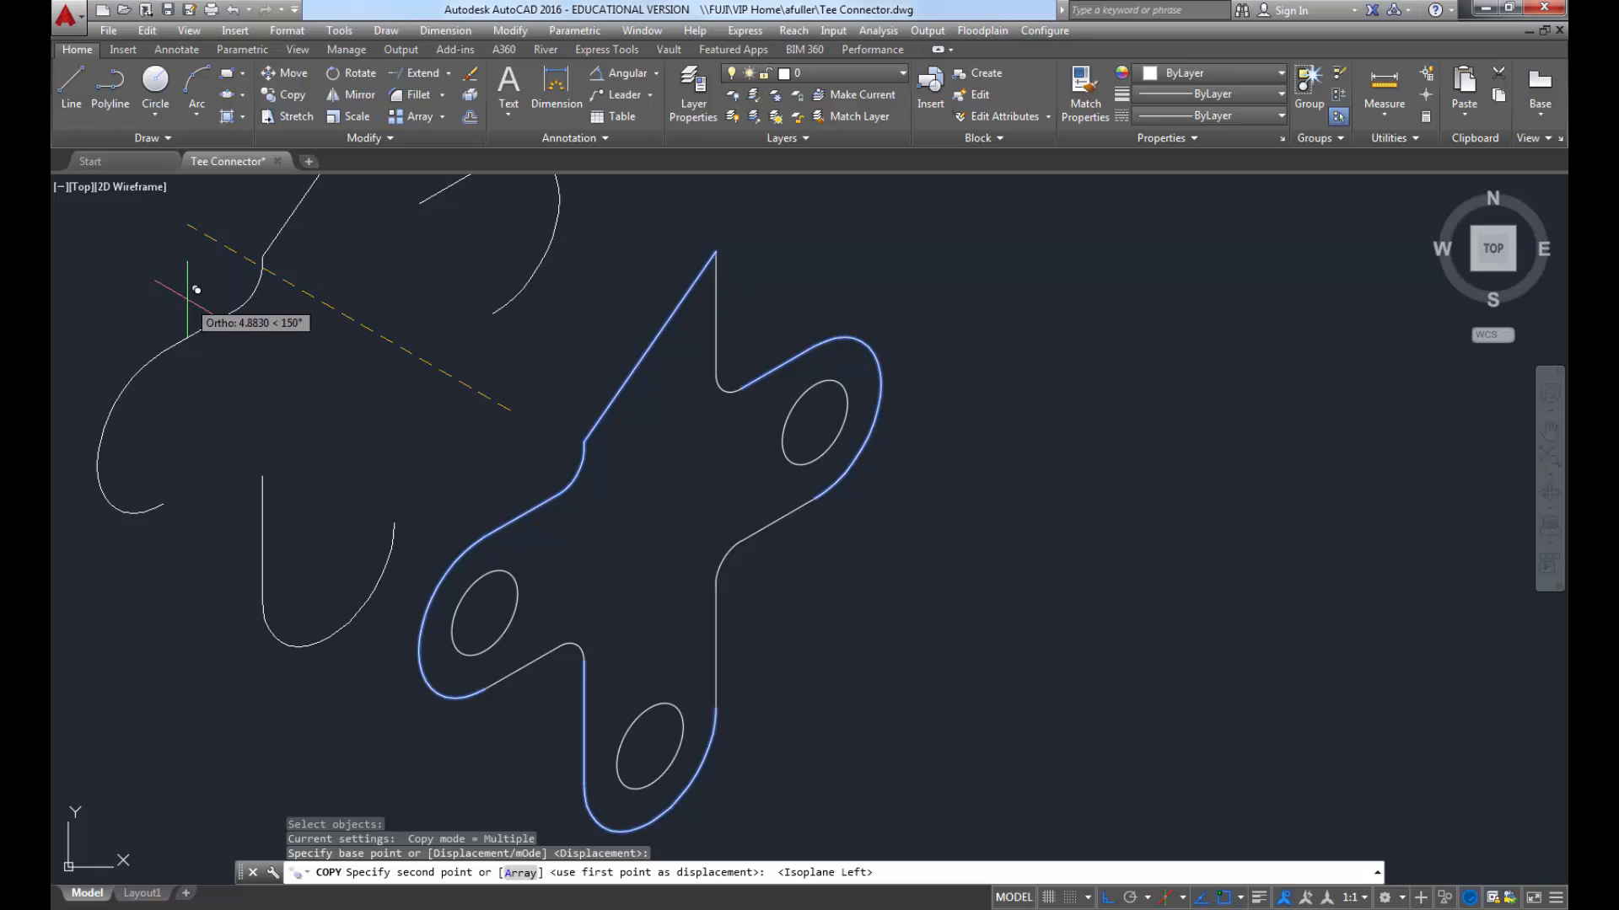
{"action": "type", "text": "1"}
{"action": "key", "text": "Return"}
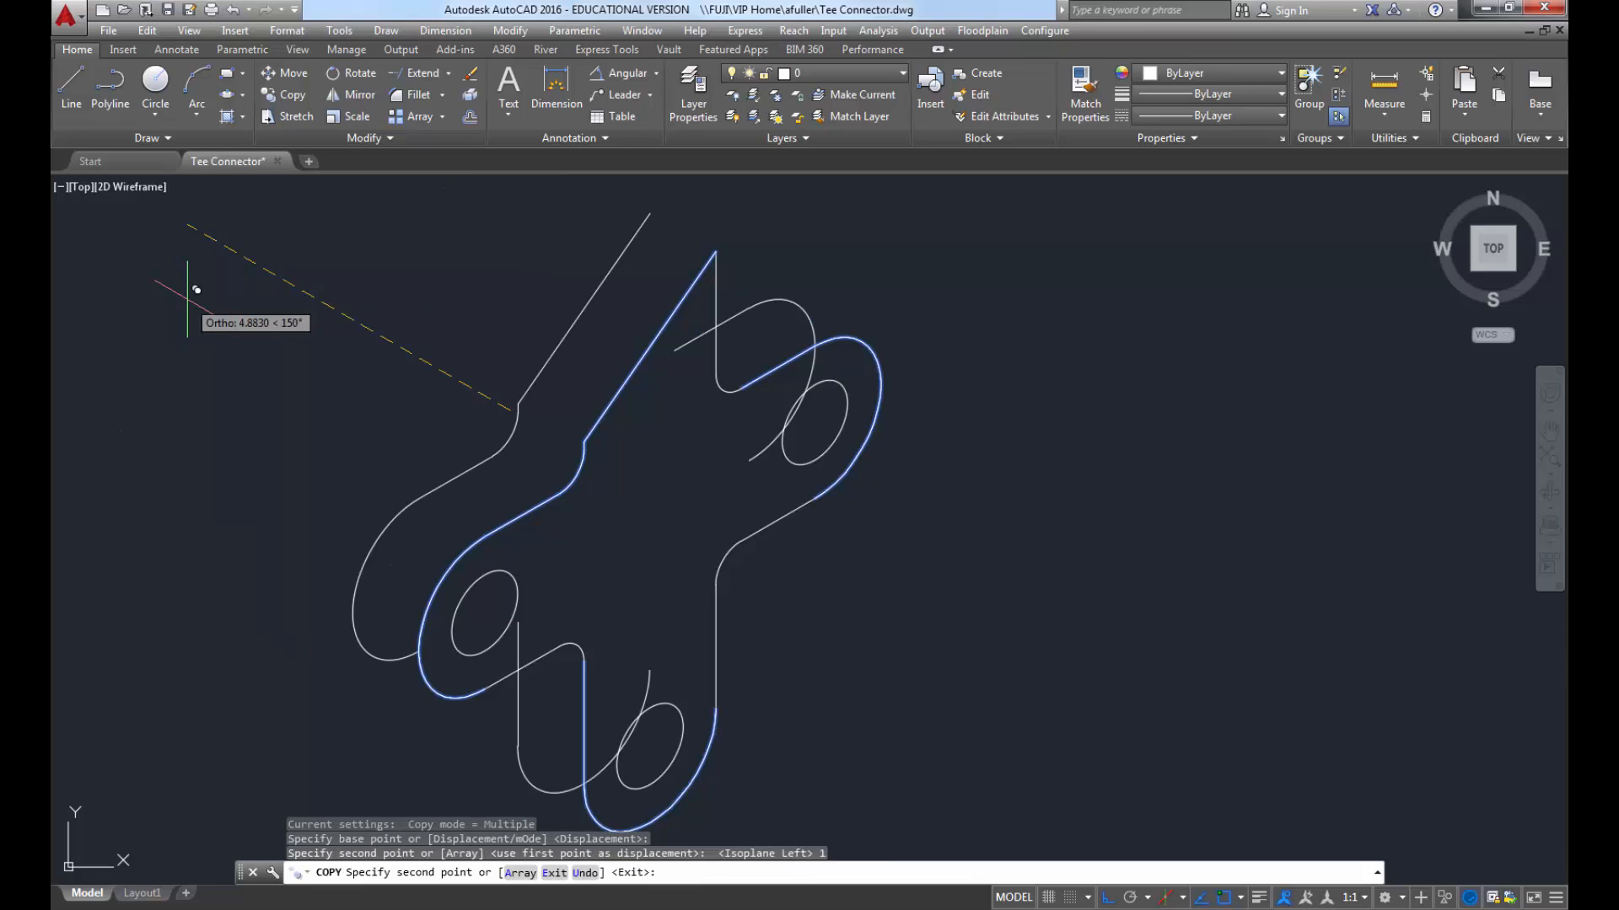
{"action": "key", "text": "Return"}
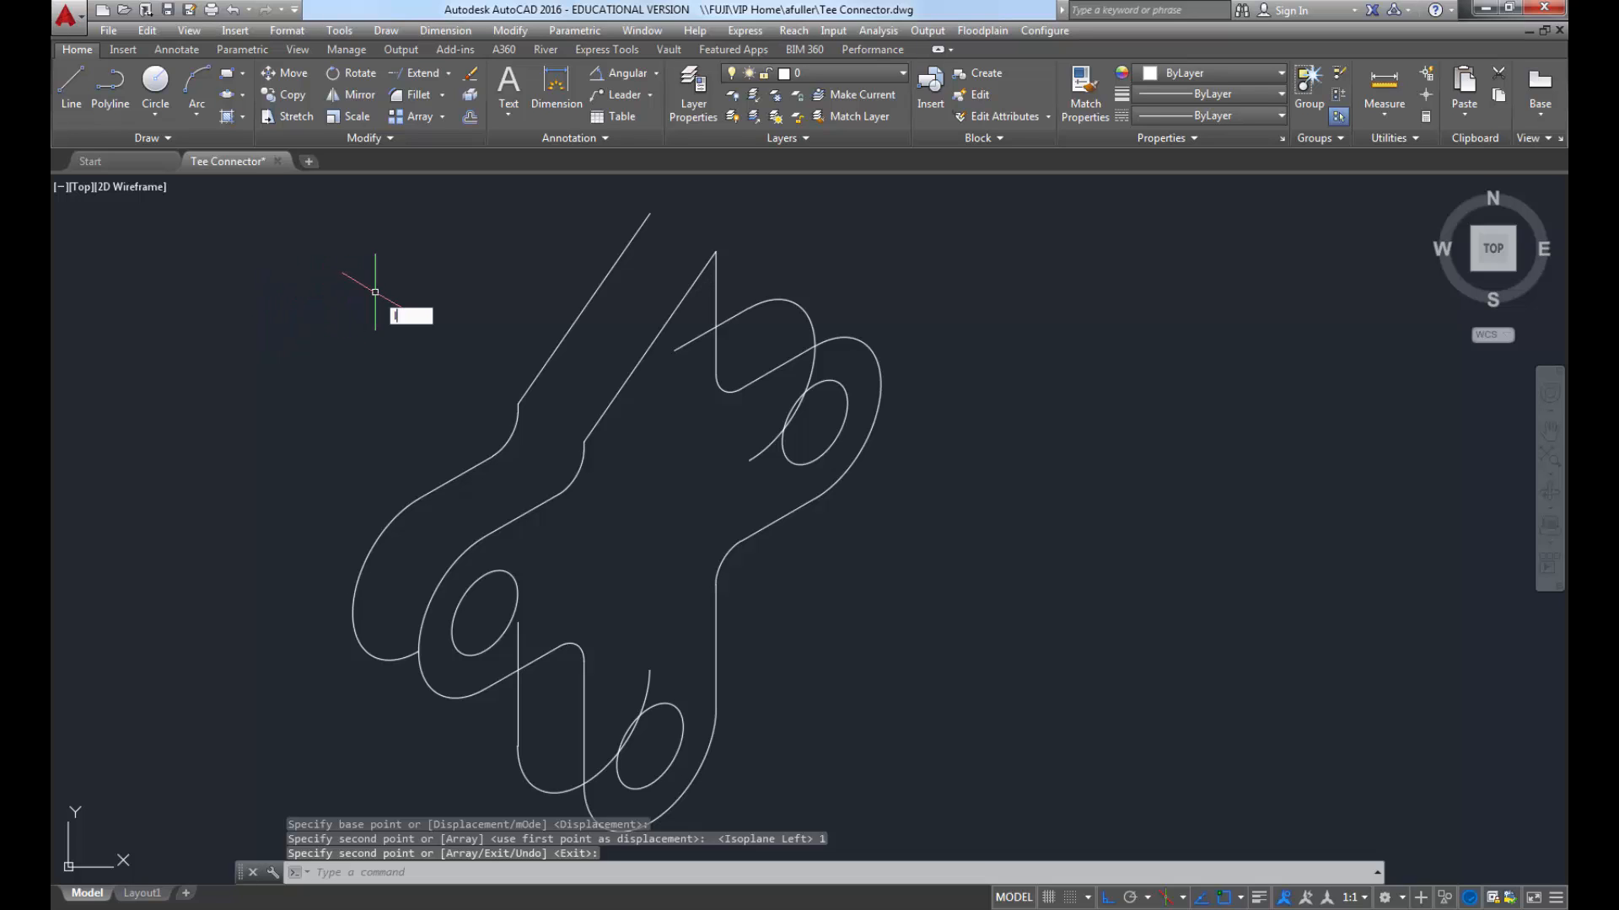
Step: Draw two lines connecting the upper and lower endpoints of the back sloped edge to the matching front endpoints
{"action": "key", "text": "Return"}
{"action": "left_click", "coordinate": [650, 213]}
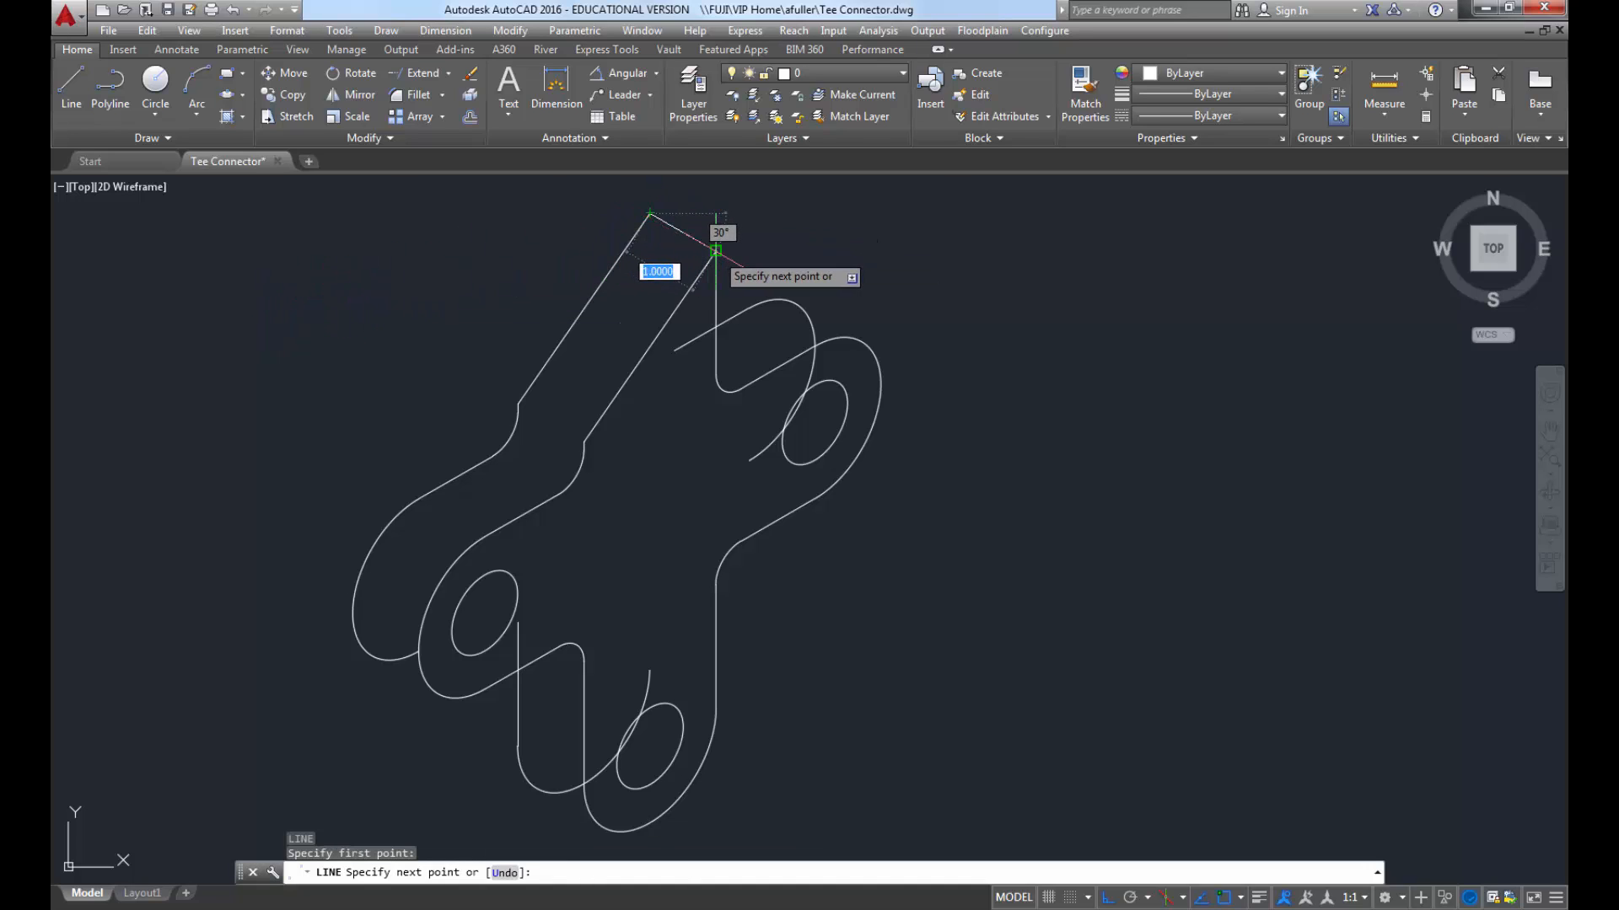
{"action": "left_click", "coordinate": [716, 251]}
{"action": "key", "text": "Return"}
{"action": "key", "text": "Return"}
{"action": "left_click", "coordinate": [518, 403]}
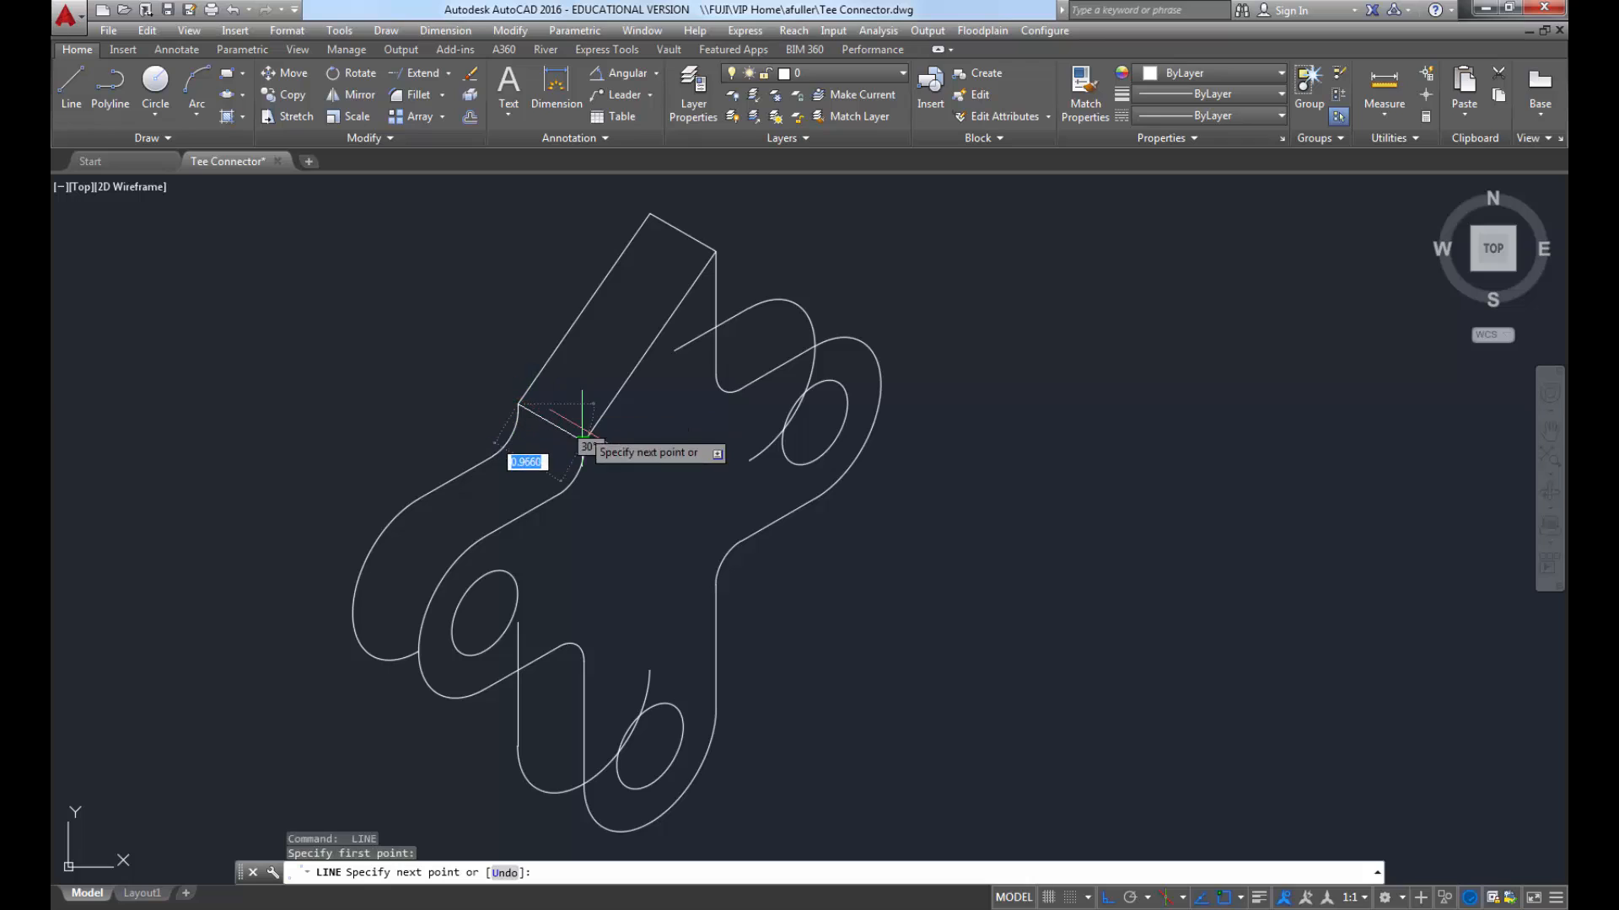
{"action": "left_click", "coordinate": [582, 440]}
{"action": "key", "text": "Return"}
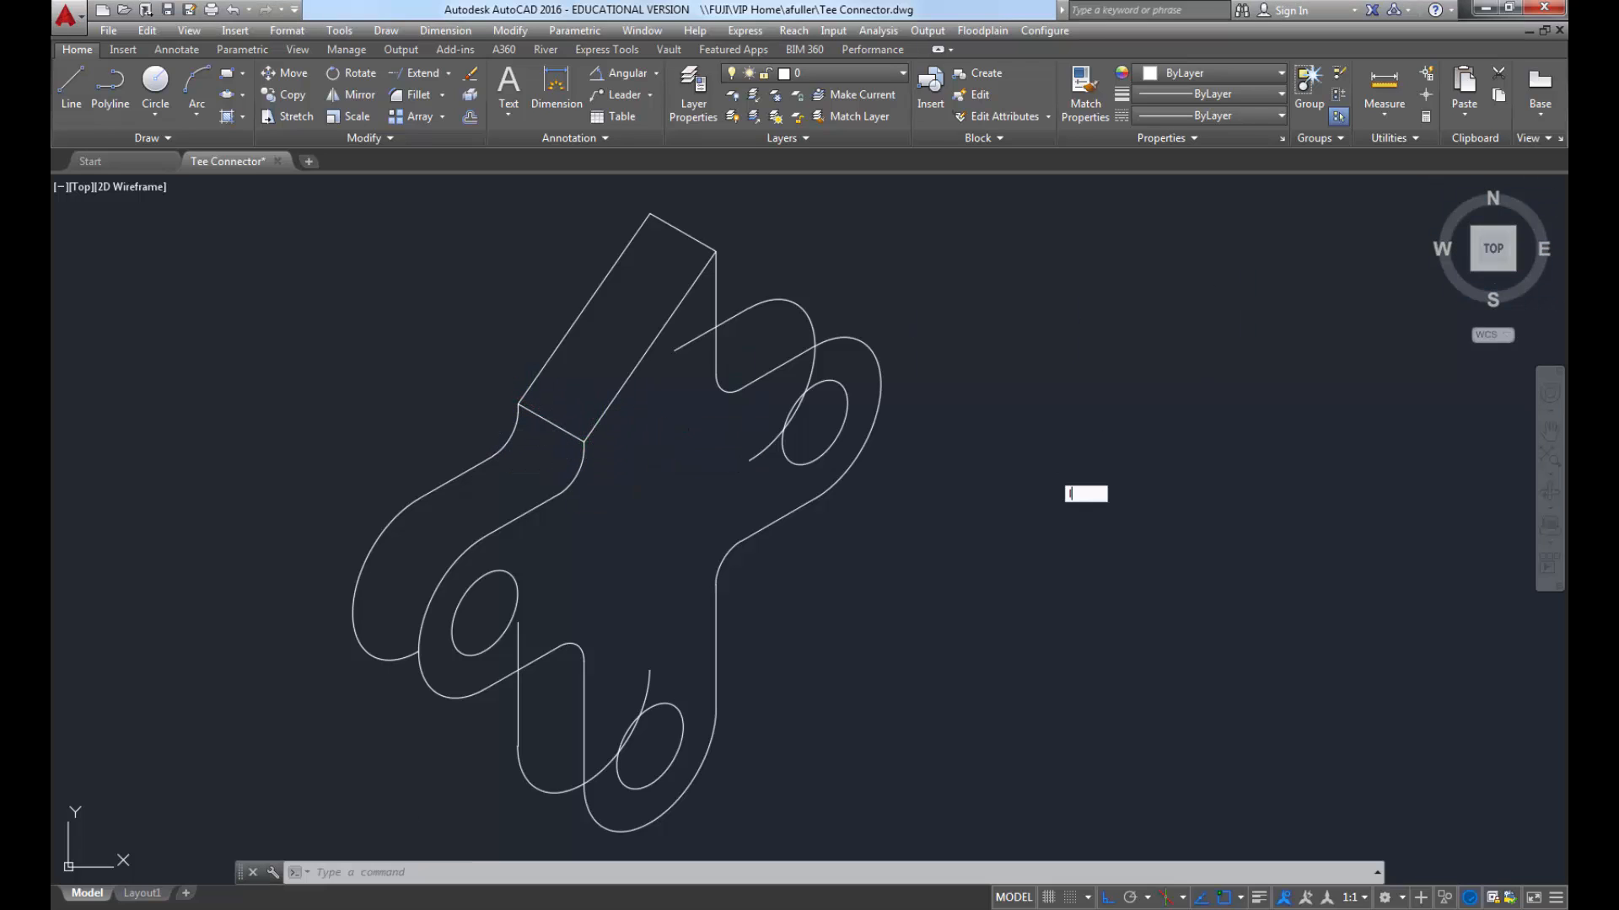
Step: Enable the Quadrant object snap and draw a line joining the front and back end arcs of the upper-right arm at their outer quadrants
{"action": "type", "text": "l"}
{"action": "key", "text": "Return"}
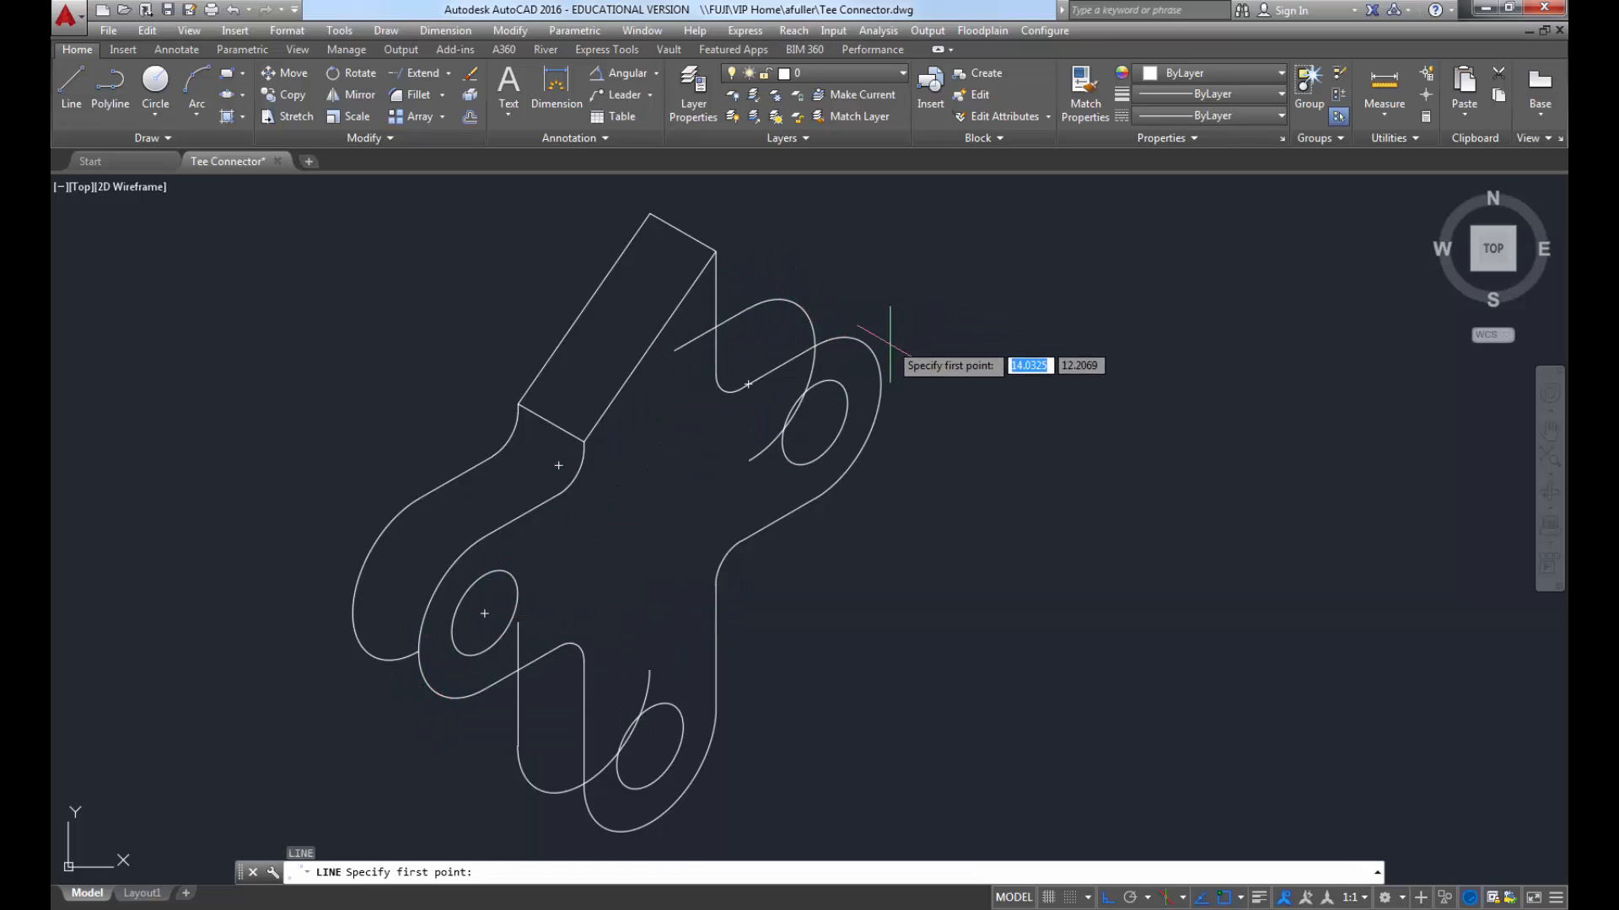
{"action": "left_click", "coordinate": [1240, 897]}
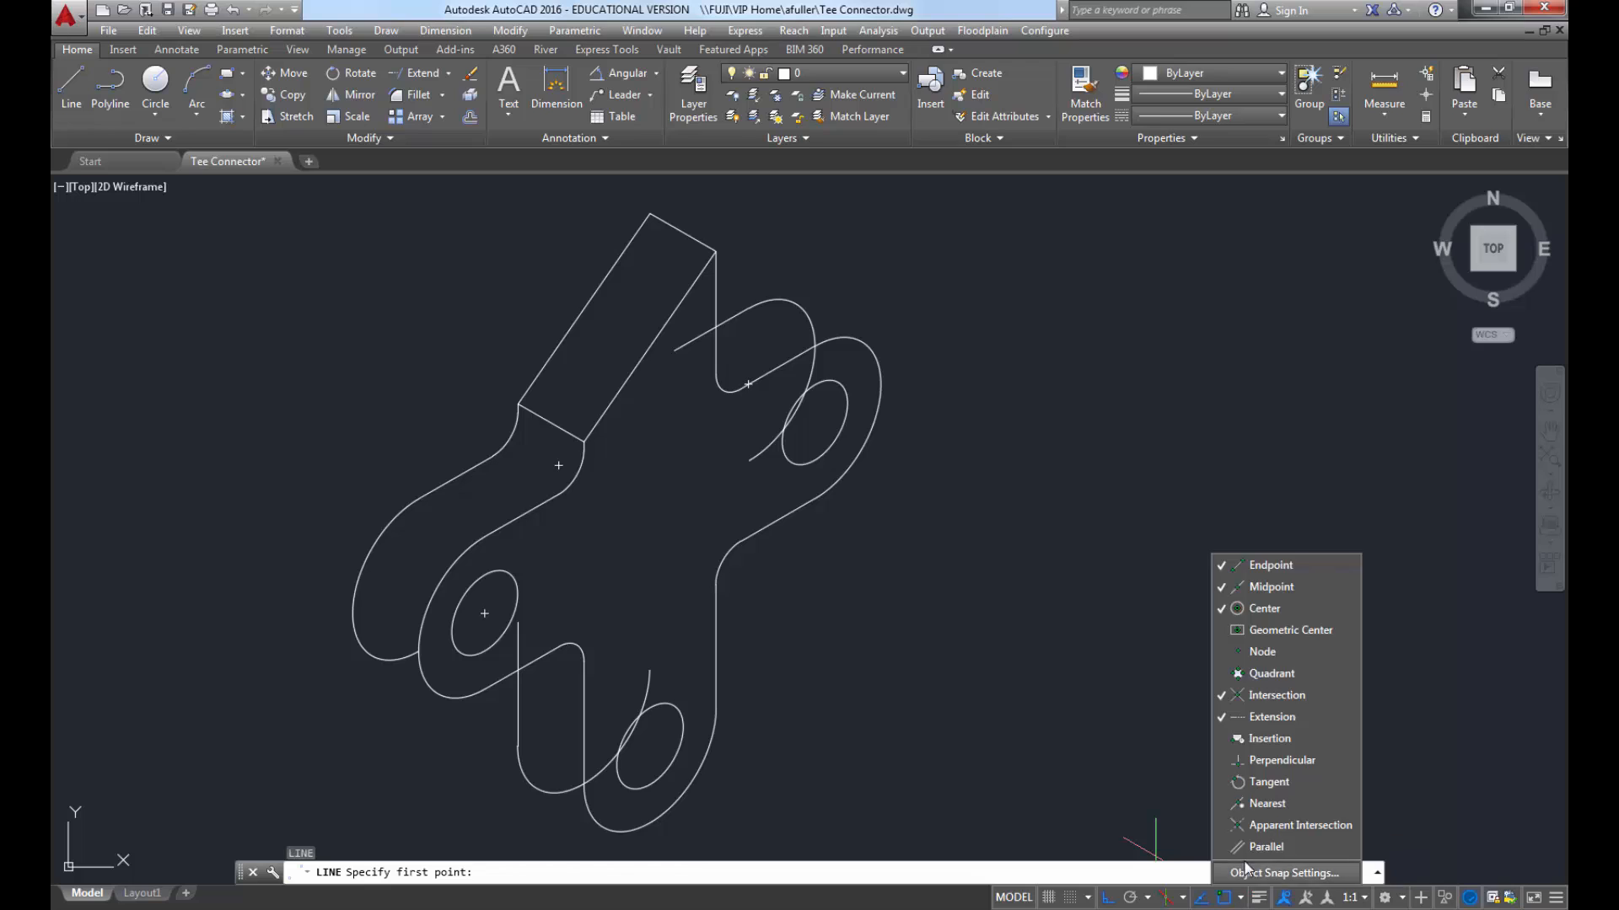
{"action": "left_click", "coordinate": [1268, 675]}
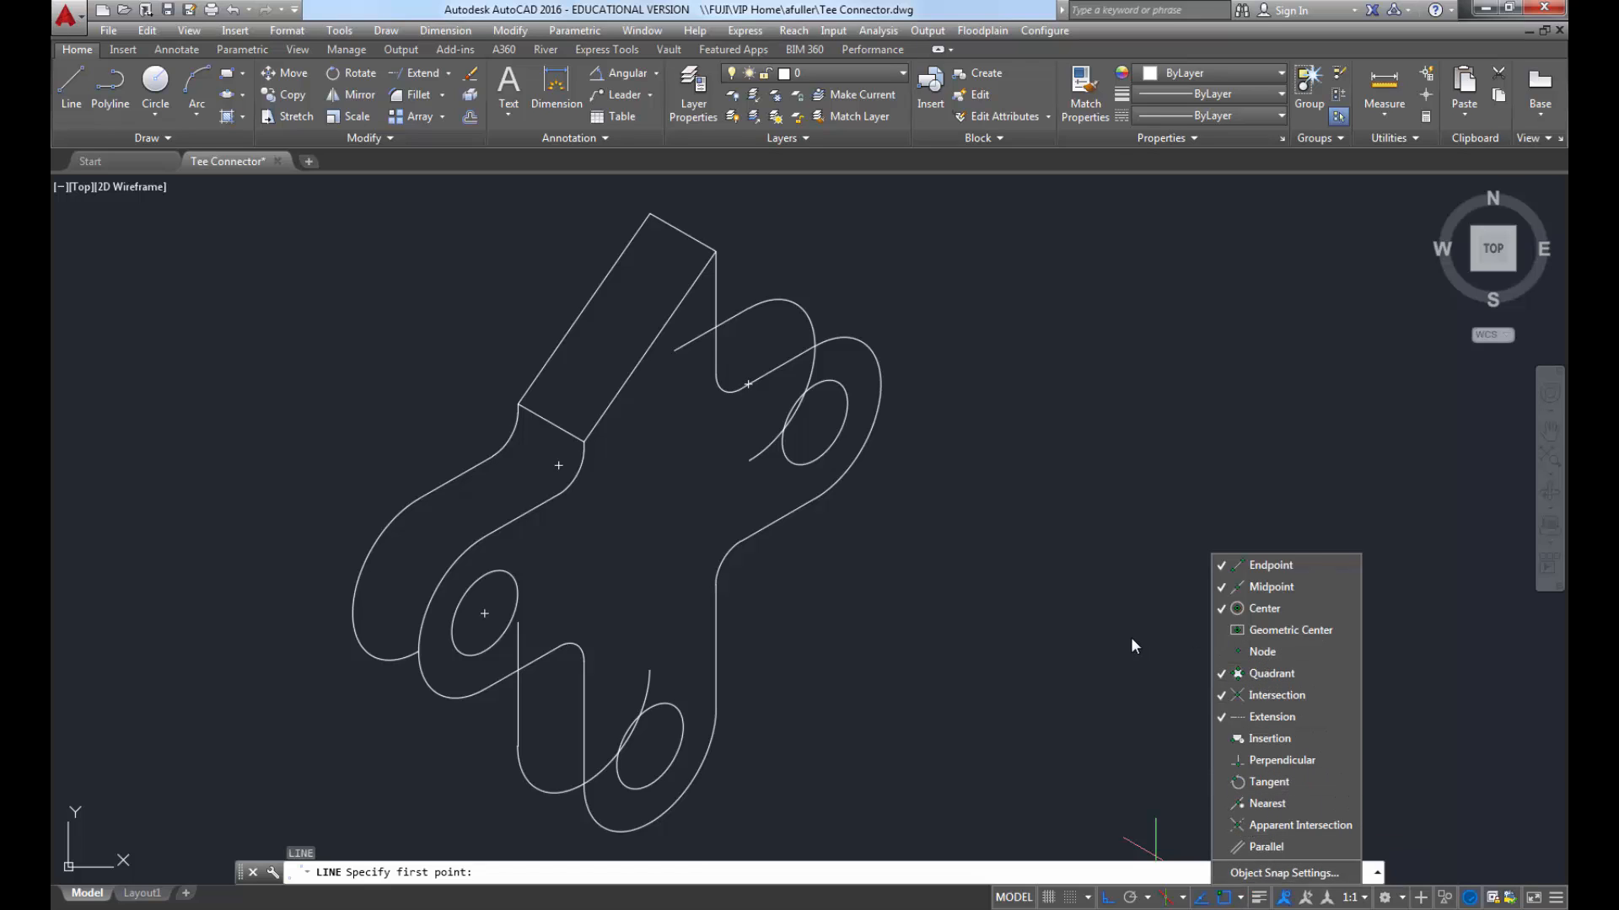
{"action": "left_click", "coordinate": [860, 342]}
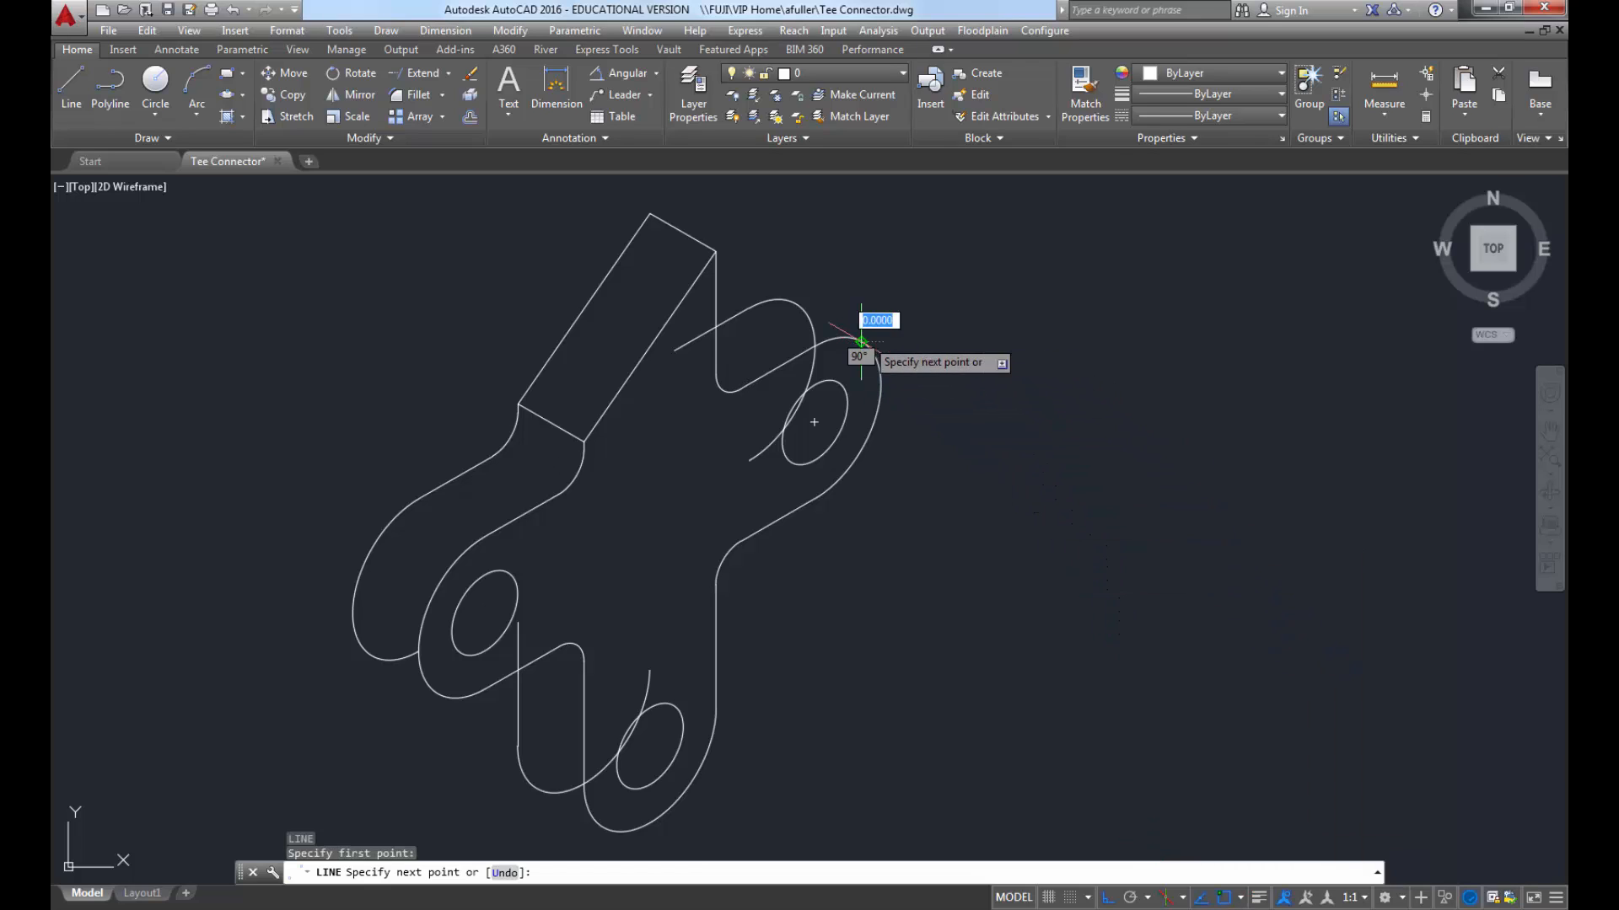
{"action": "left_click", "coordinate": [795, 304]}
{"action": "key", "text": "Return"}
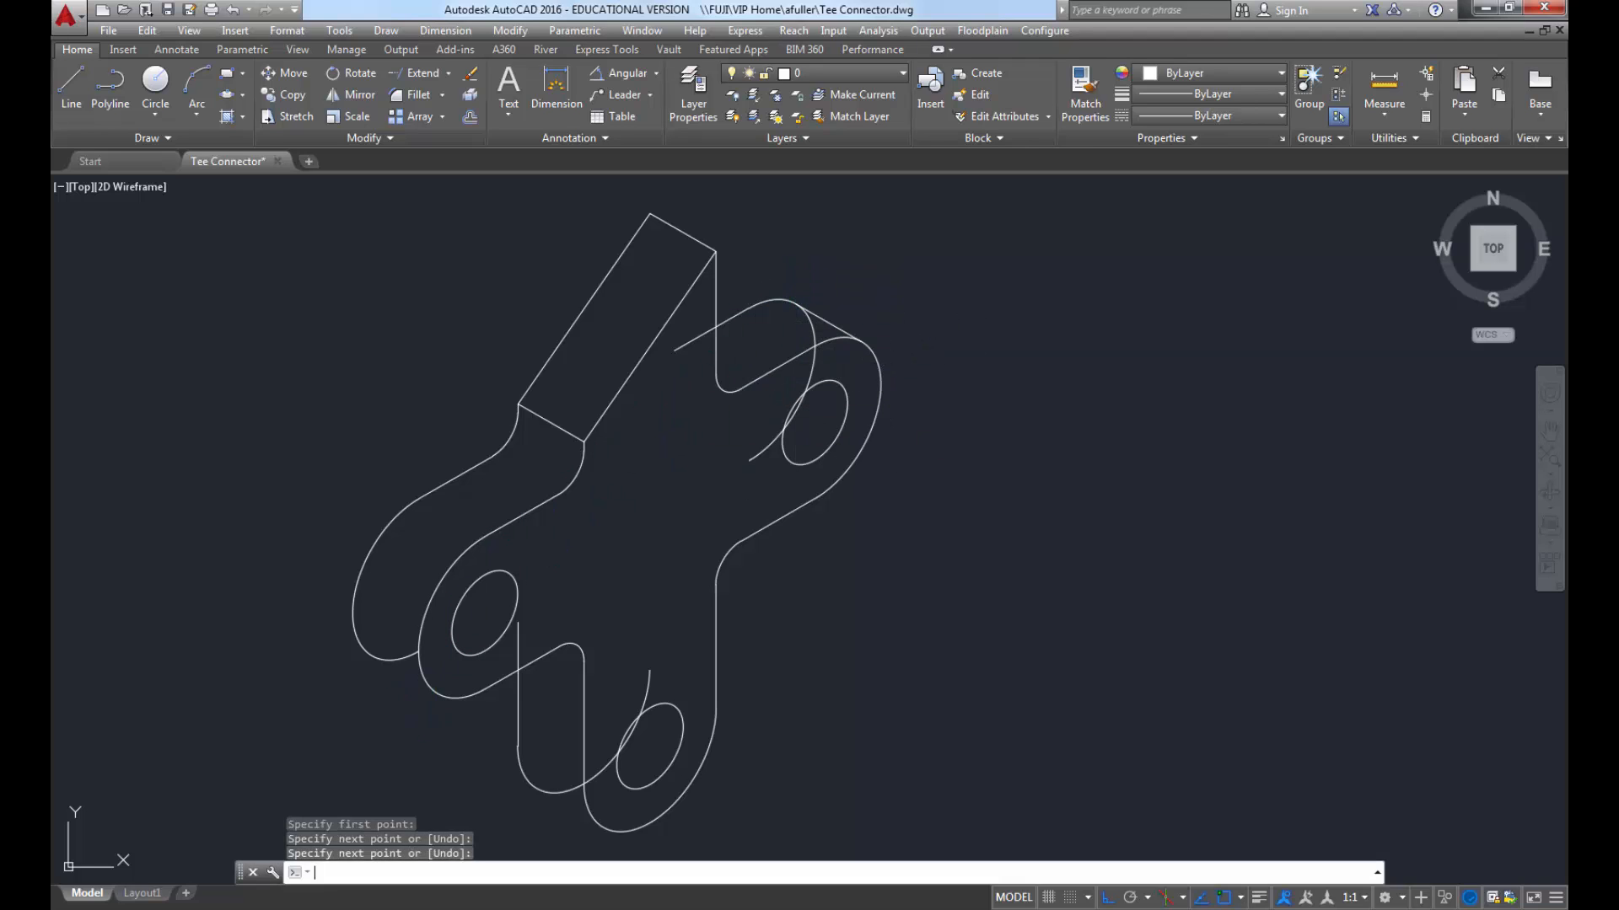
Step: Draw quadrant-to-quadrant lines joining the front and back end arcs of the left arm and of the lower arm
{"action": "key", "text": "Return"}
{"action": "left_click", "coordinate": [439, 693]}
{"action": "left_click", "coordinate": [372, 656]}
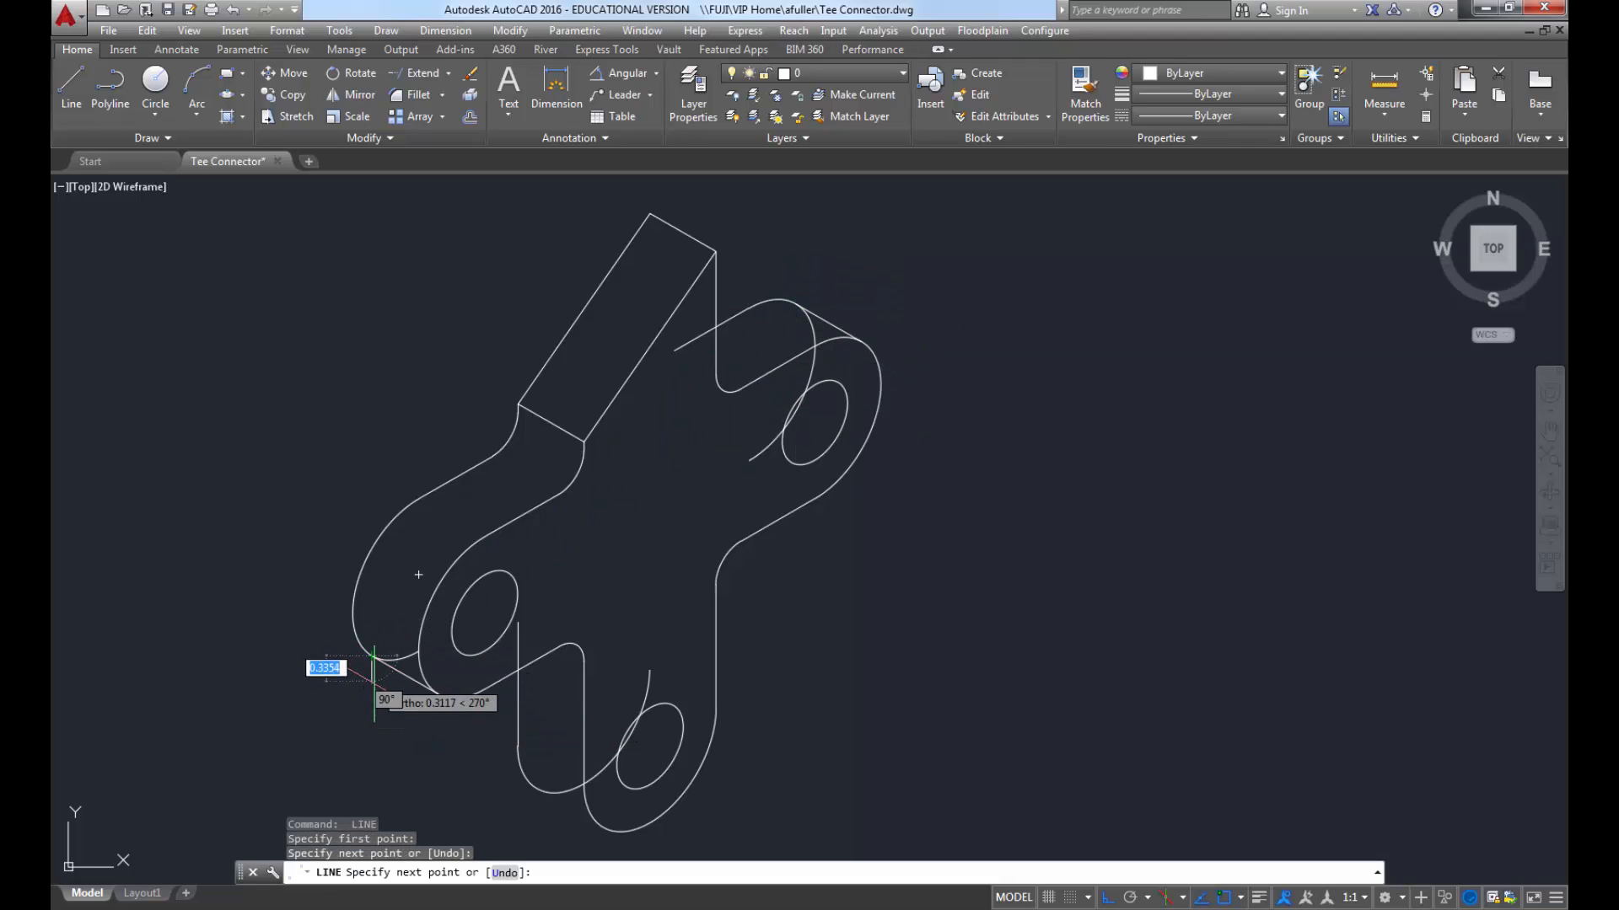
{"action": "key", "text": "Return"}
{"action": "middle_click_drag", "start_coordinate": [375, 698], "coordinate": [372, 607]}
{"action": "key", "text": "Return"}
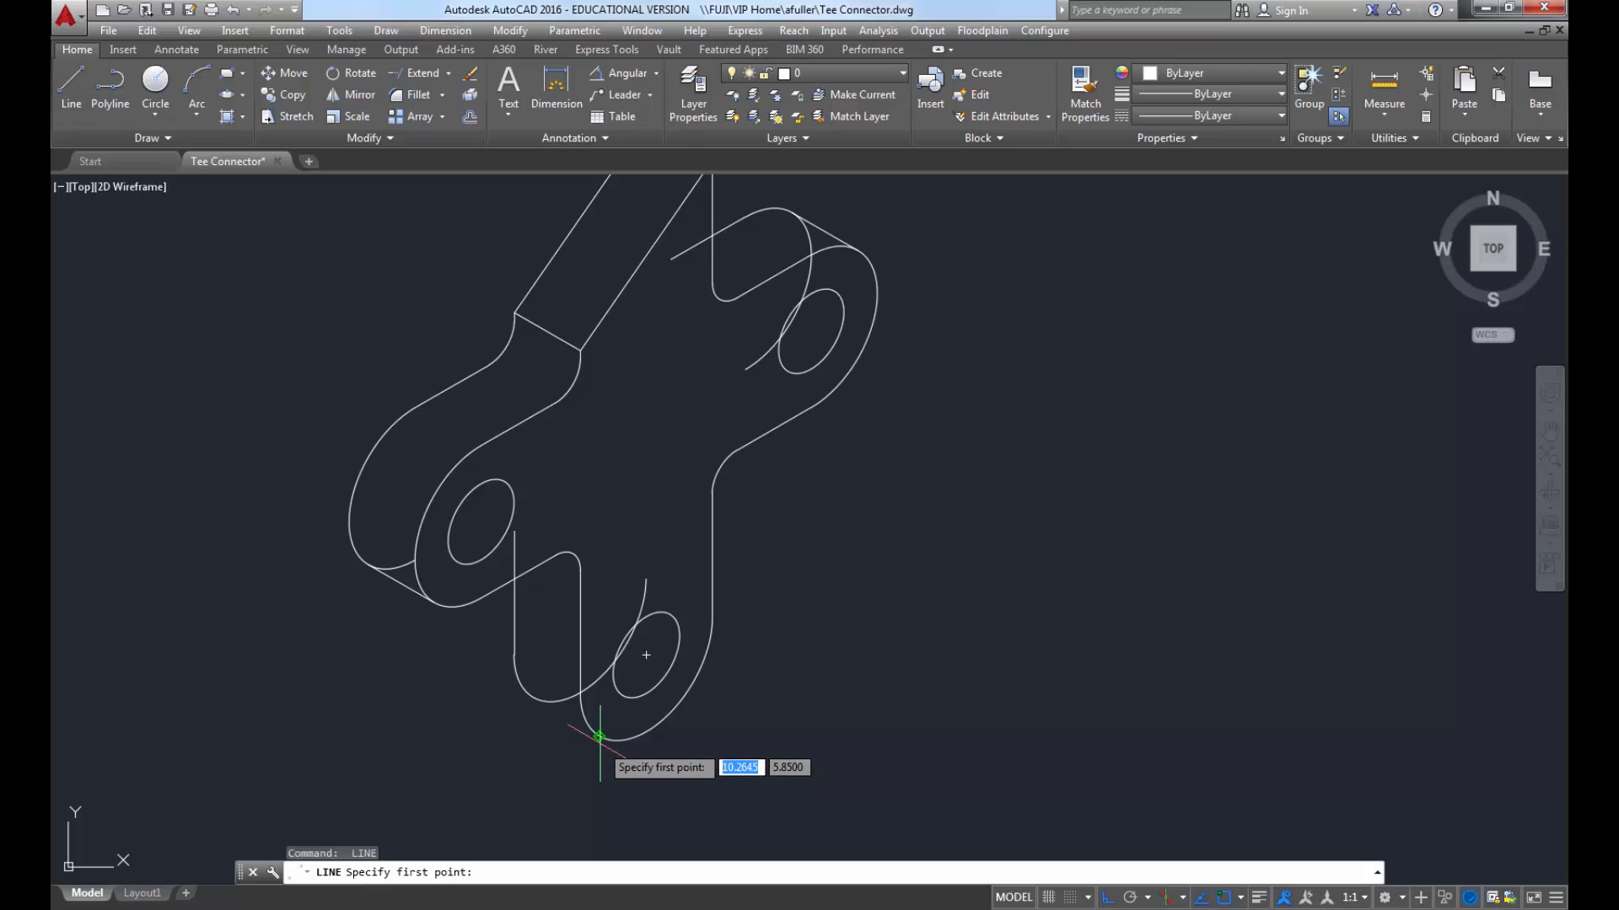
{"action": "left_click", "coordinate": [536, 699]}
{"action": "left_click", "coordinate": [588, 730]}
{"action": "key", "text": "Return"}
{"action": "middle_click_drag", "start_coordinate": [459, 733], "coordinate": [459, 753]}
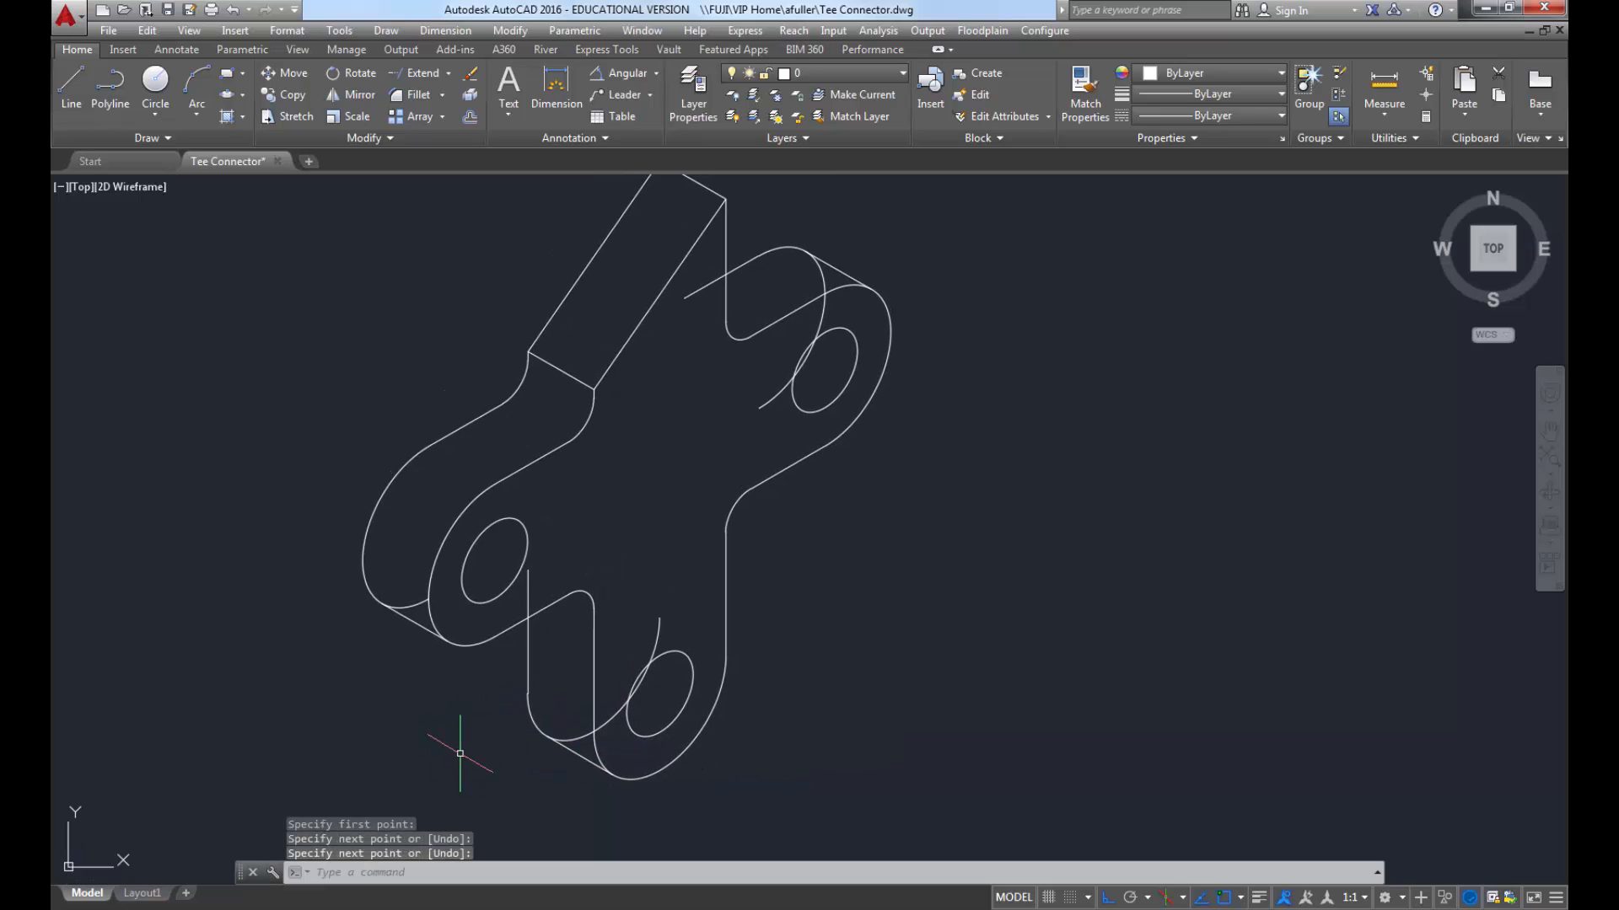
Step: Trim the hidden portions of the back end arcs on the left and lower arms and the lower arm's hidden back left edge
{"action": "type", "text": "ts o"}
{"action": "type", "text": "r"}
{"action": "key", "text": "Return"}
{"action": "key", "text": "Return"}
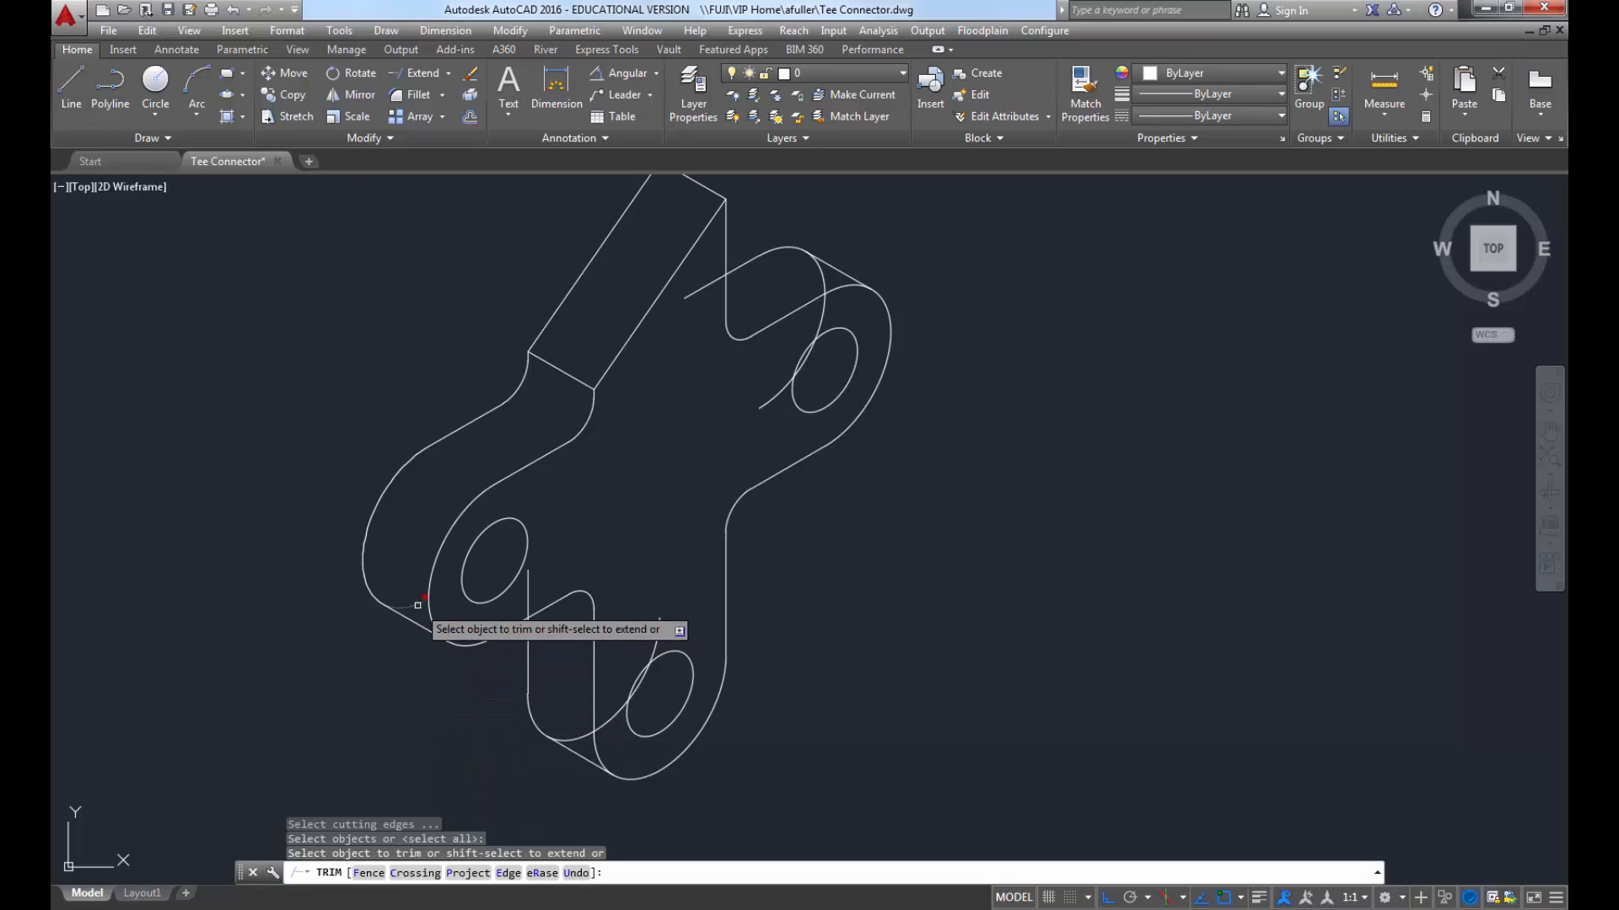
{"action": "left_click", "coordinate": [411, 605]}
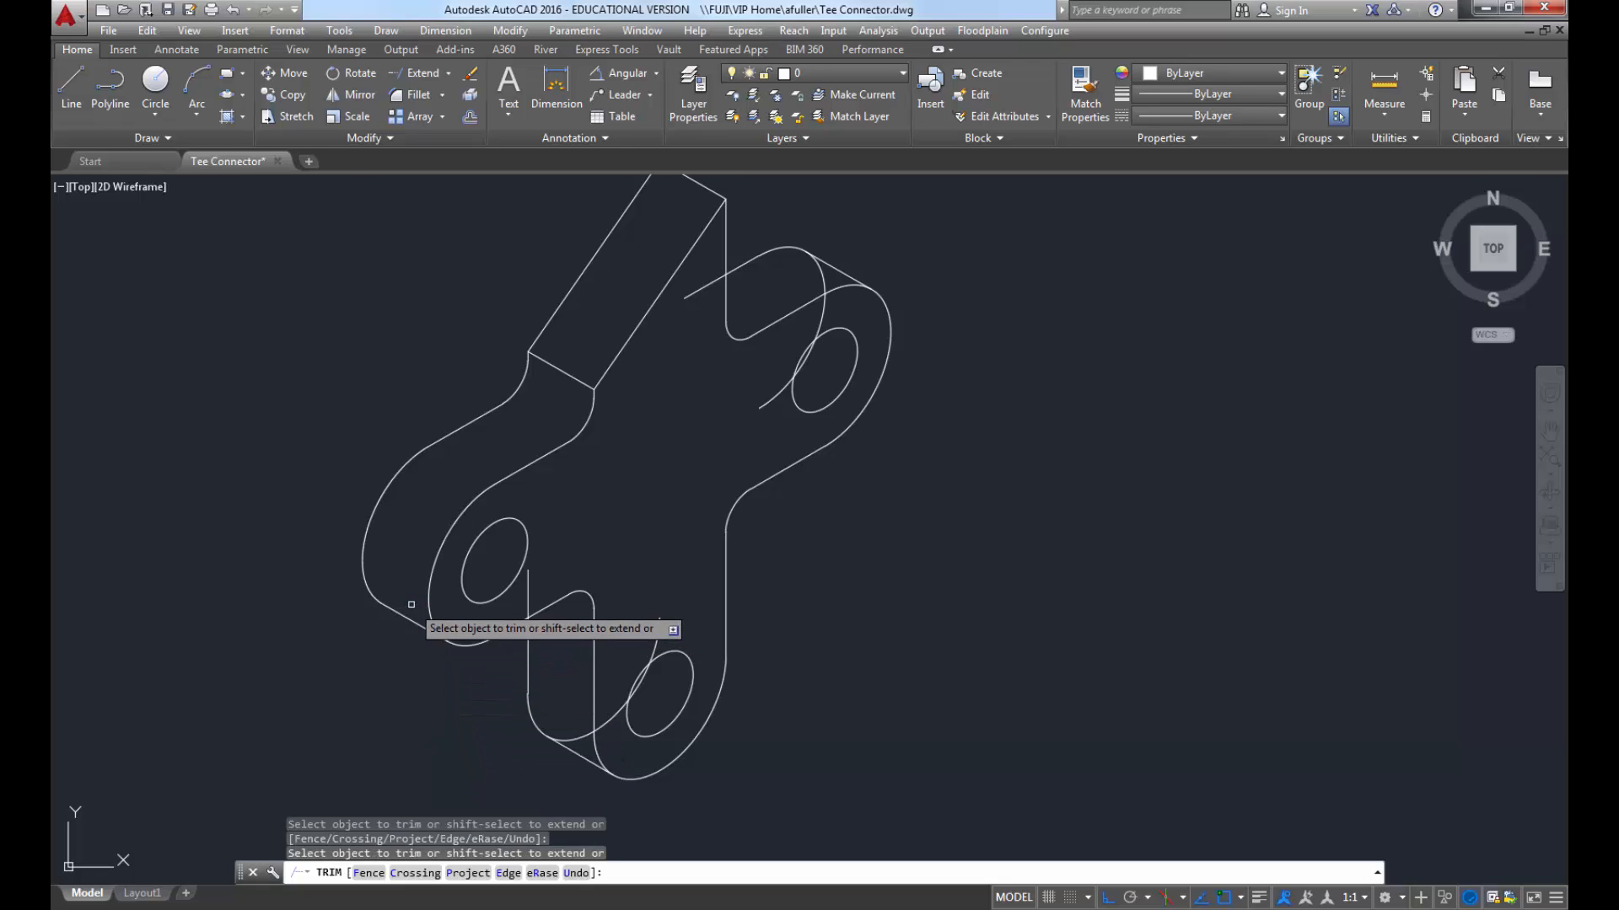
{"action": "left_click", "coordinate": [527, 590]}
{"action": "left_click", "coordinate": [655, 643]}
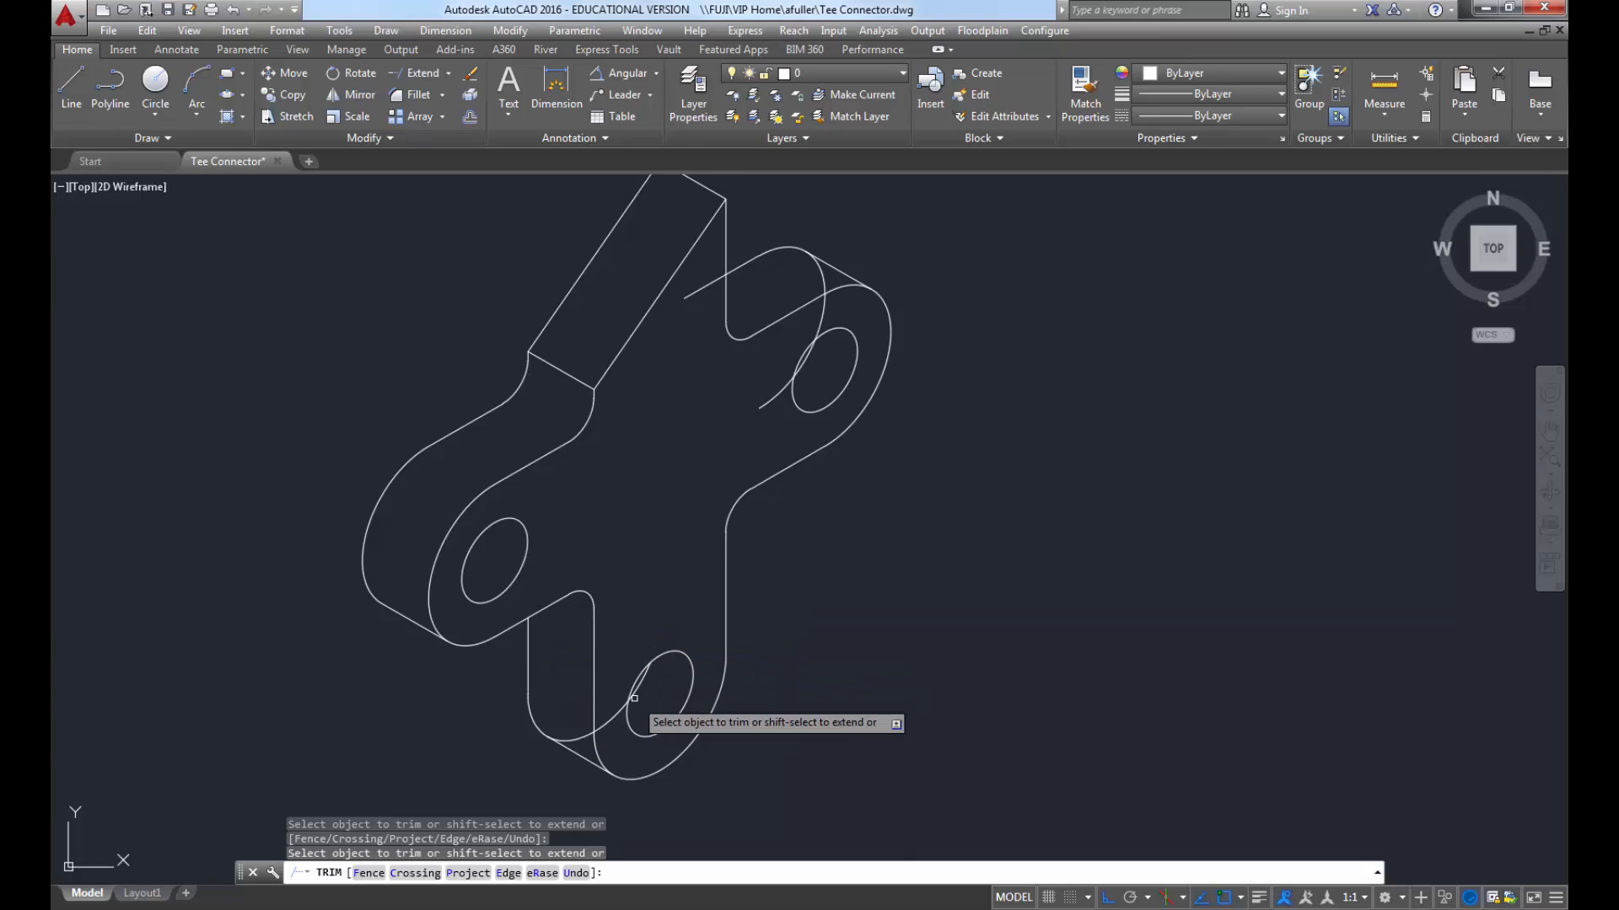
{"action": "left_click", "coordinate": [634, 698]}
{"action": "left_click", "coordinate": [620, 709]}
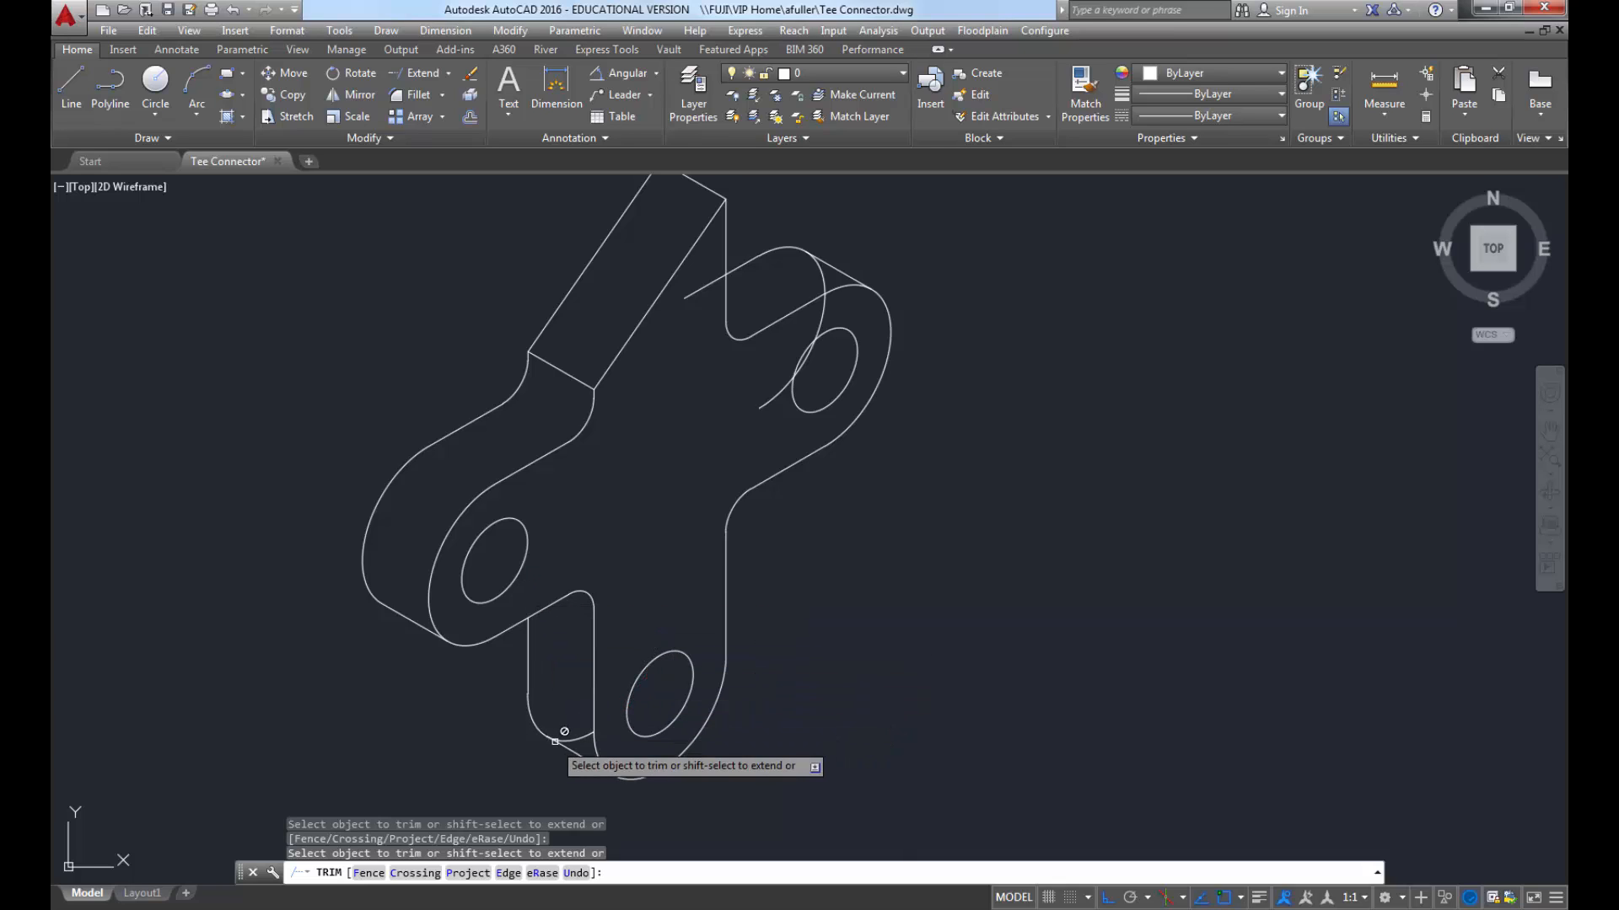
Step: Trim the upper-right arm's hidden back end arc and the part of its back upper edge behind the front face, and finish trimming
{"action": "middle_click_drag", "start_coordinate": [648, 609], "coordinate": [620, 664]}
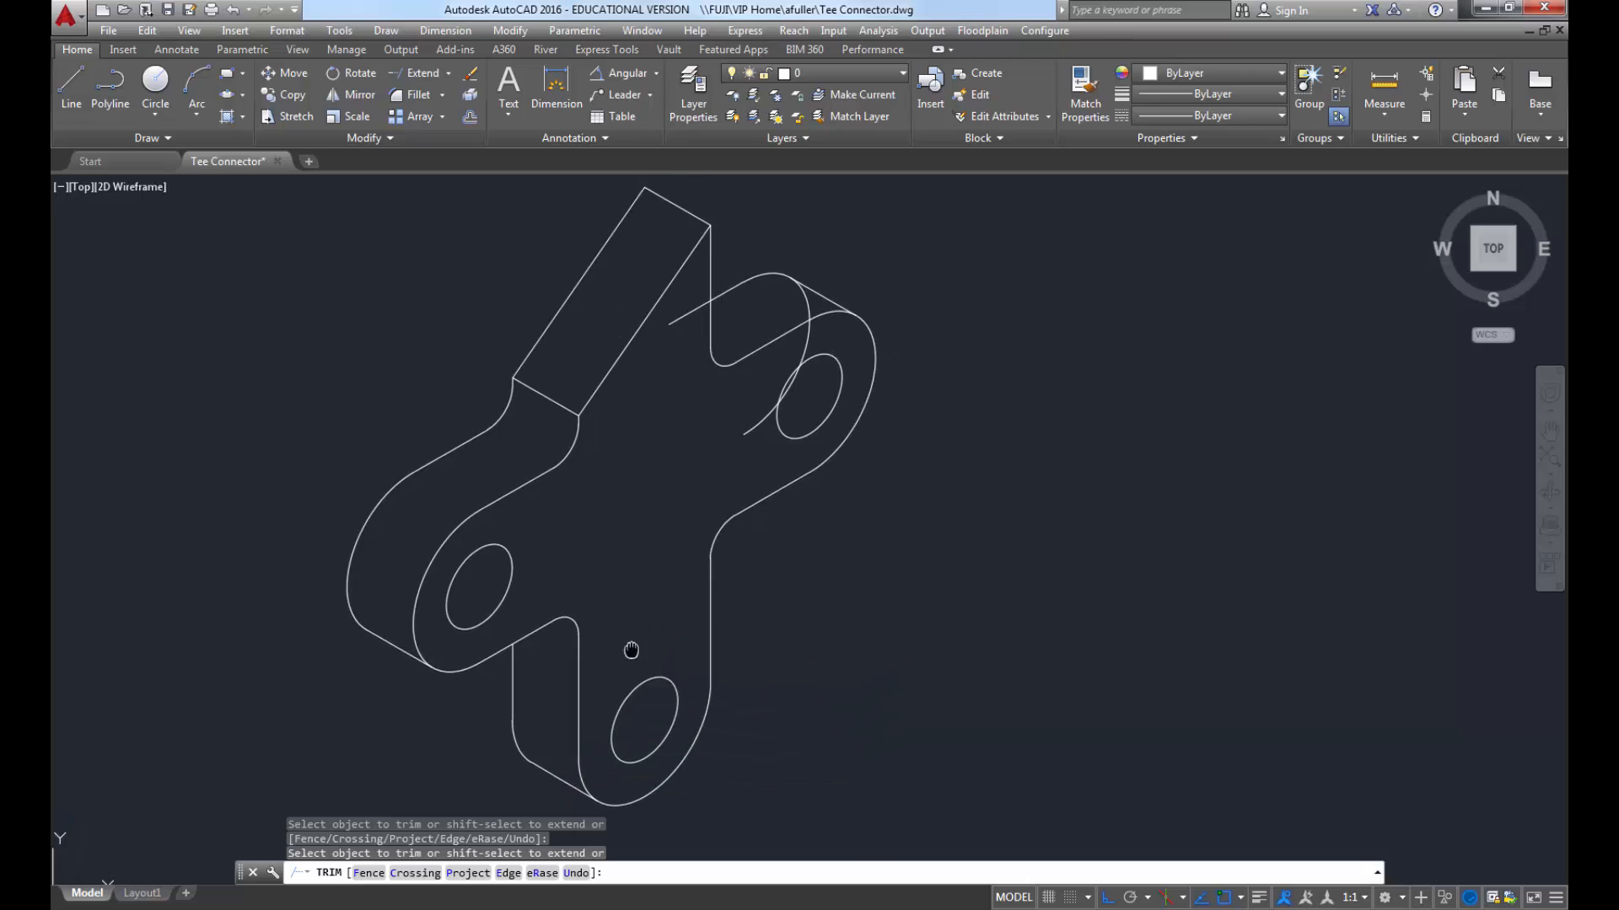
{"action": "left_click", "coordinate": [739, 457]}
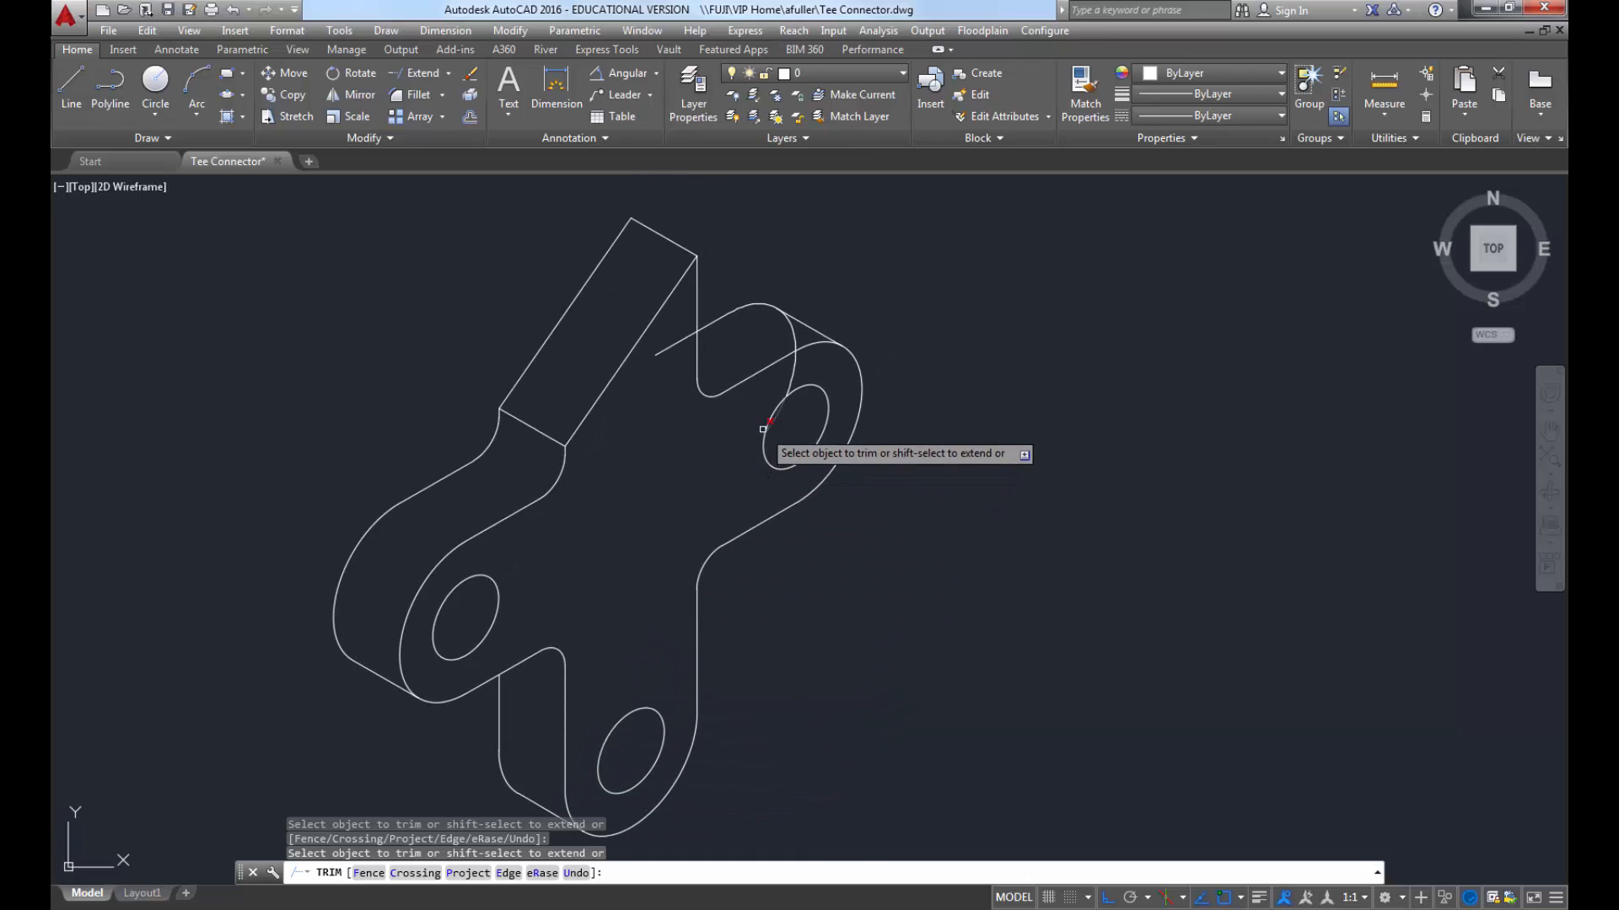
{"action": "left_click", "coordinate": [798, 365]}
{"action": "left_click", "coordinate": [793, 338]}
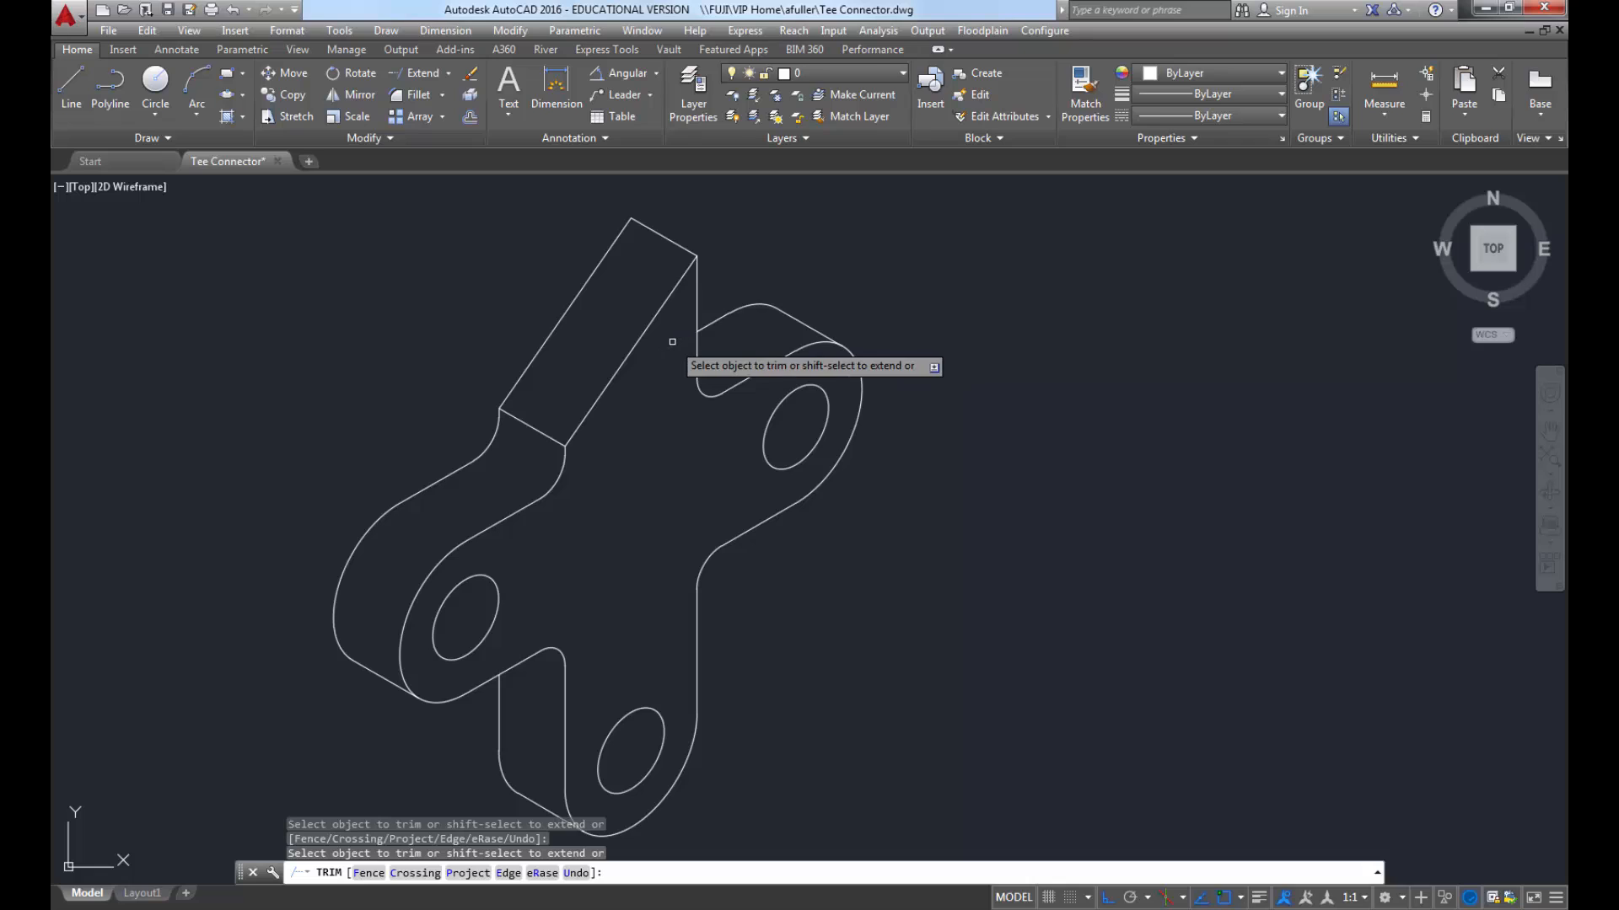
{"action": "scroll", "coordinate": [678, 491], "scroll_direction": "down", "scroll_amount": 2}
{"action": "key", "text": "Escape"}
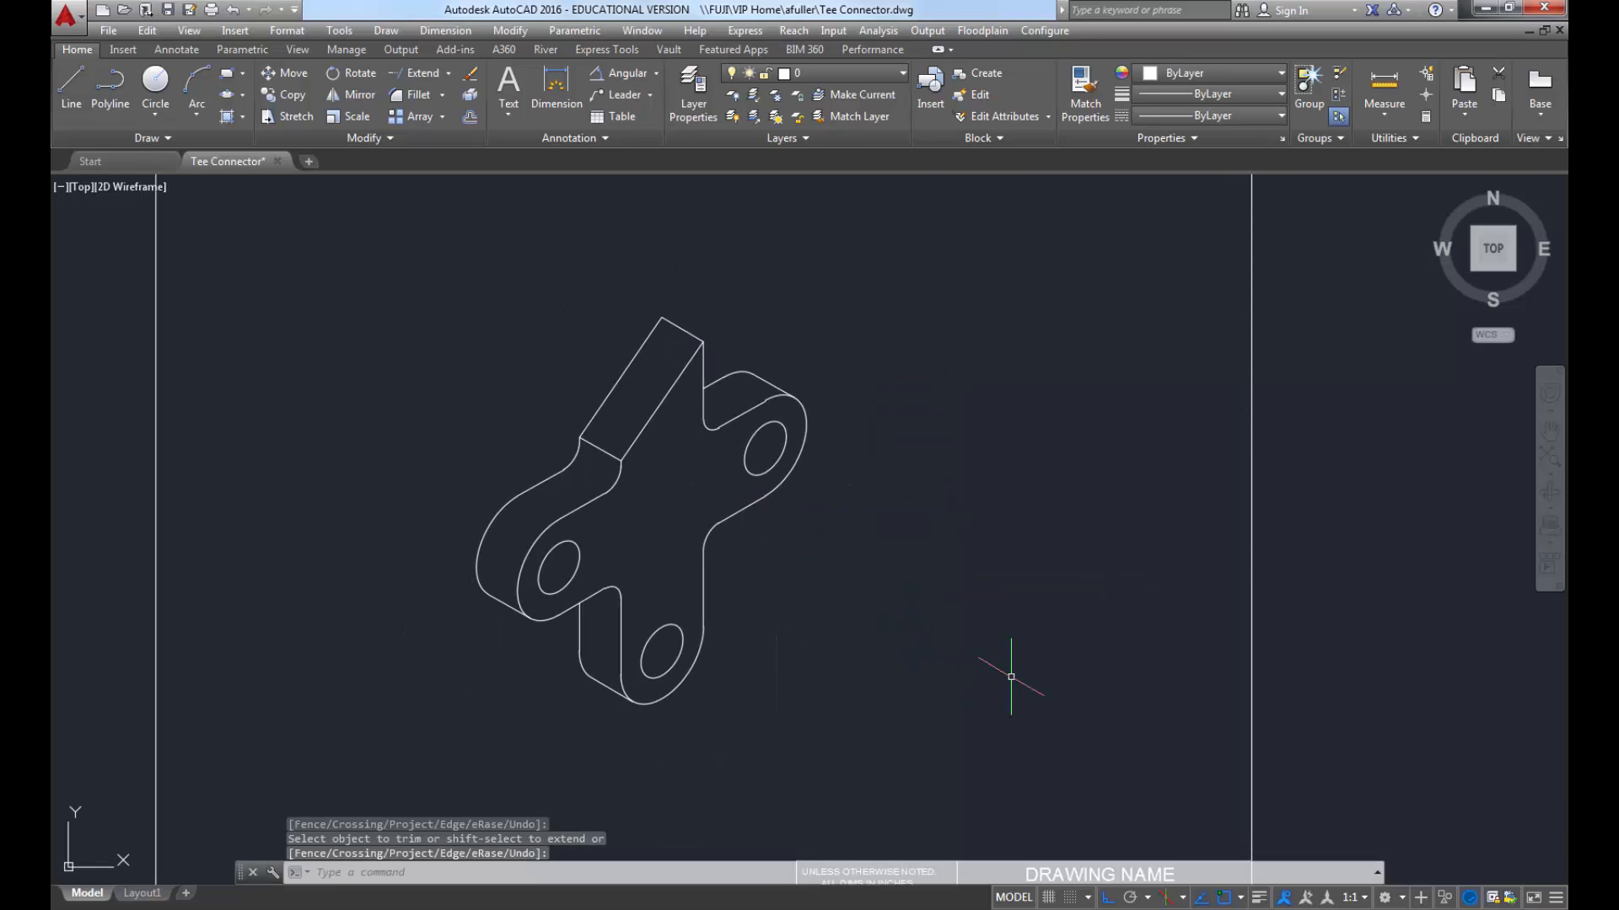
{"action": "mouse_move", "coordinate": [999, 716]}
{"action": "middle_mouse_down"}
{"action": "mouse_move", "coordinate": [979, 708]}
{"action": "mouse_move", "coordinate": [925, 557]}
{"action": "middle_mouse_up"}
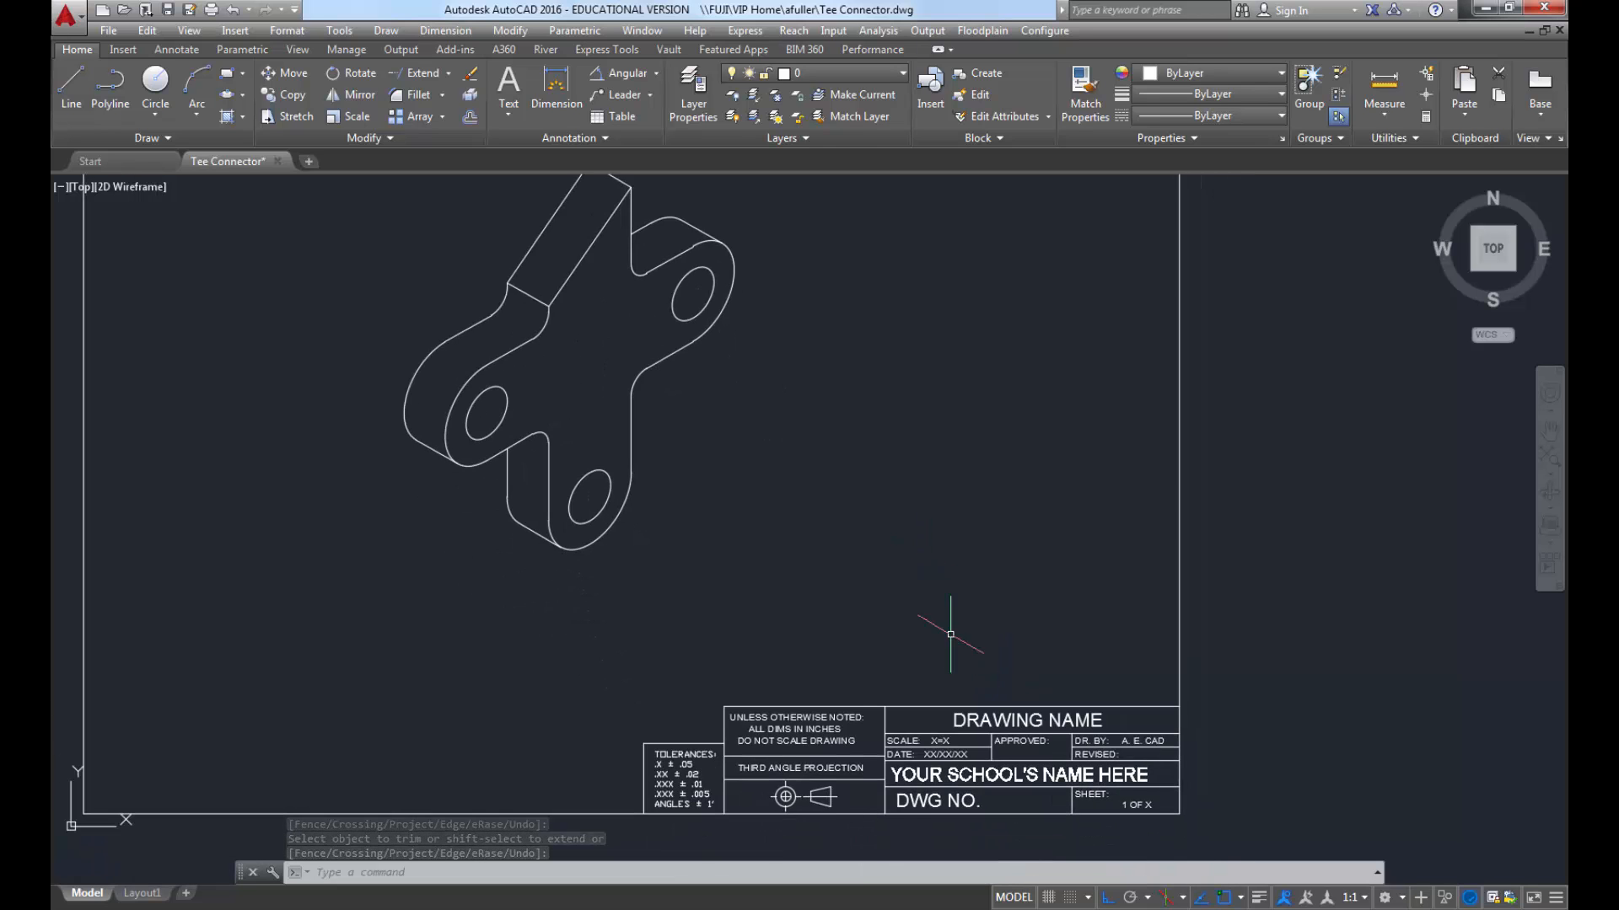
{"action": "scroll", "coordinate": [1015, 759], "scroll_direction": "up", "scroll_amount": 2}
{"action": "middle_click_drag", "start_coordinate": [1004, 764], "coordinate": [962, 722]}
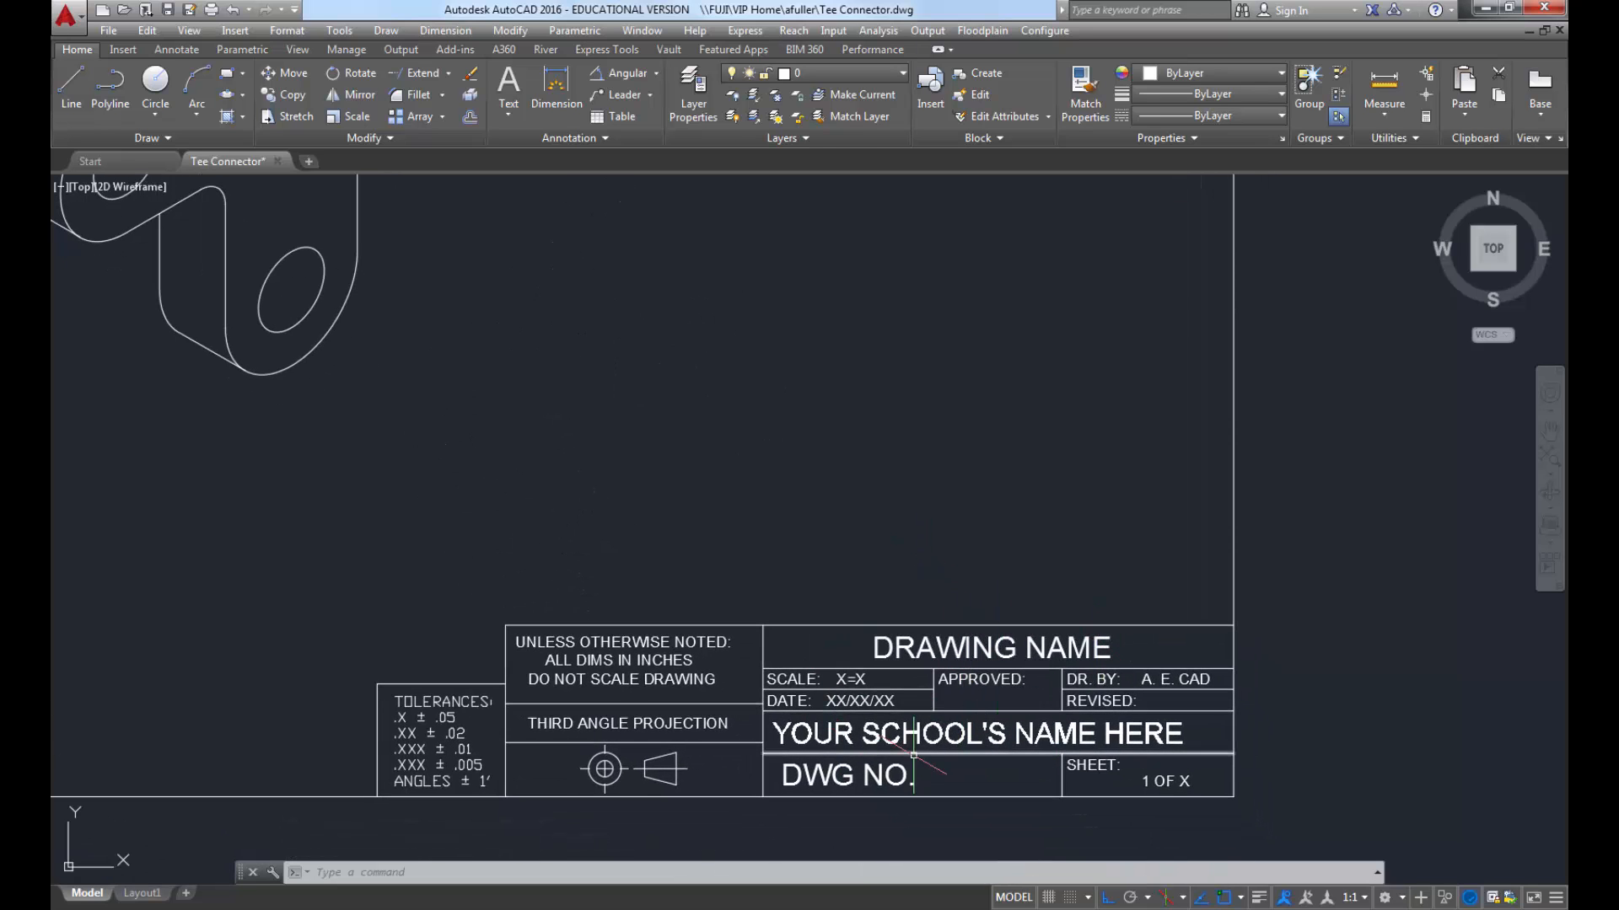
{"action": "scroll", "coordinate": [761, 528], "scroll_direction": "down", "scroll_amount": 2}
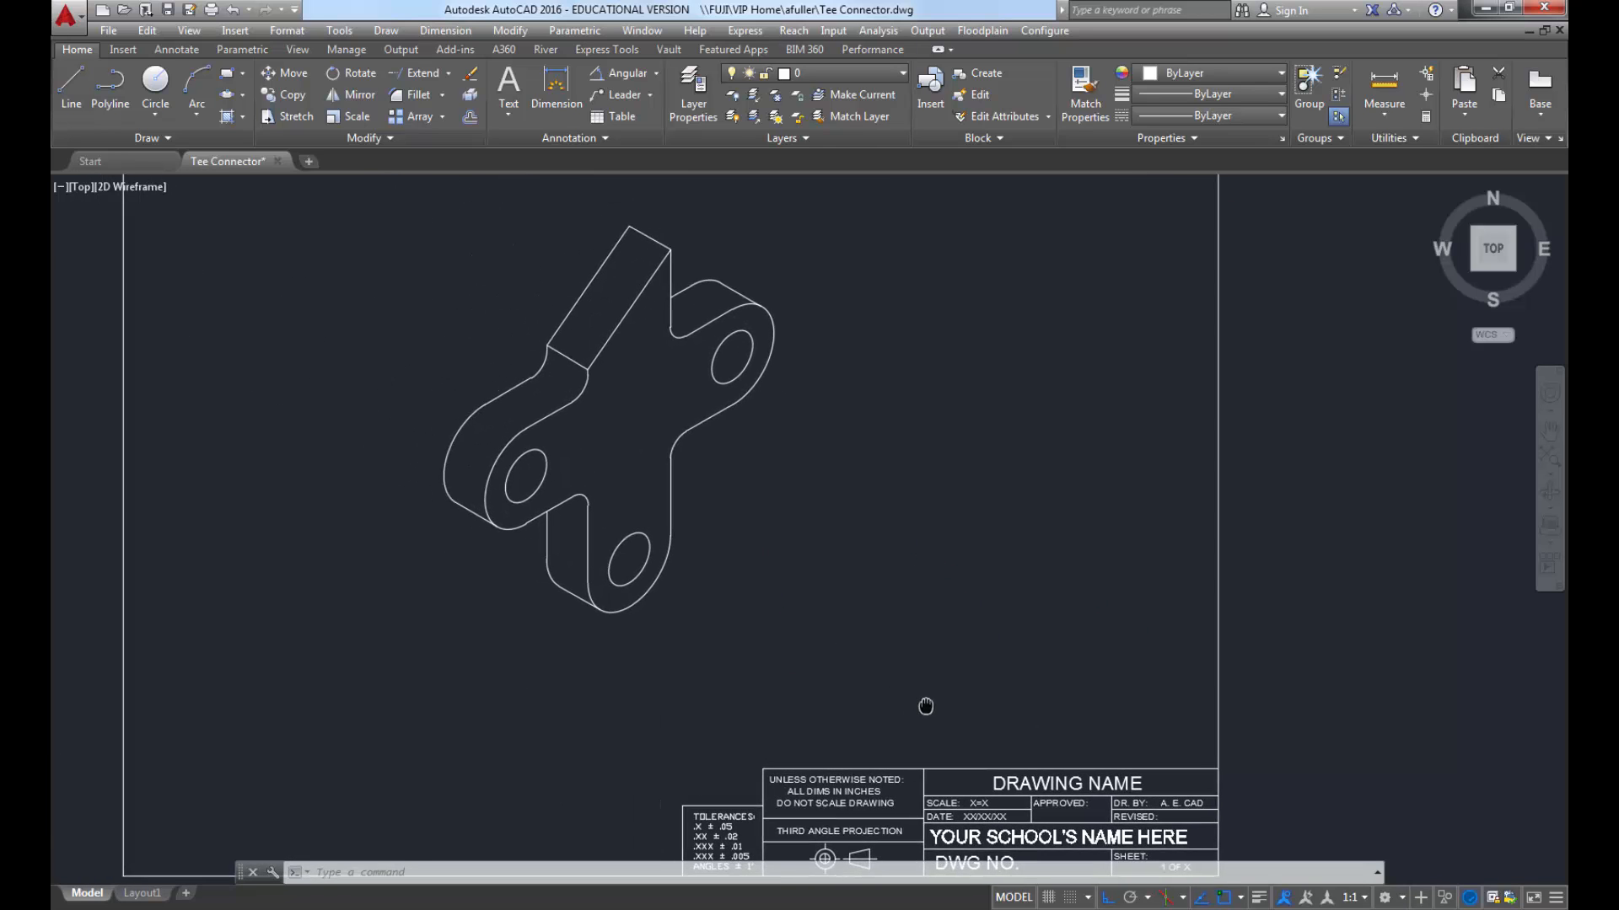